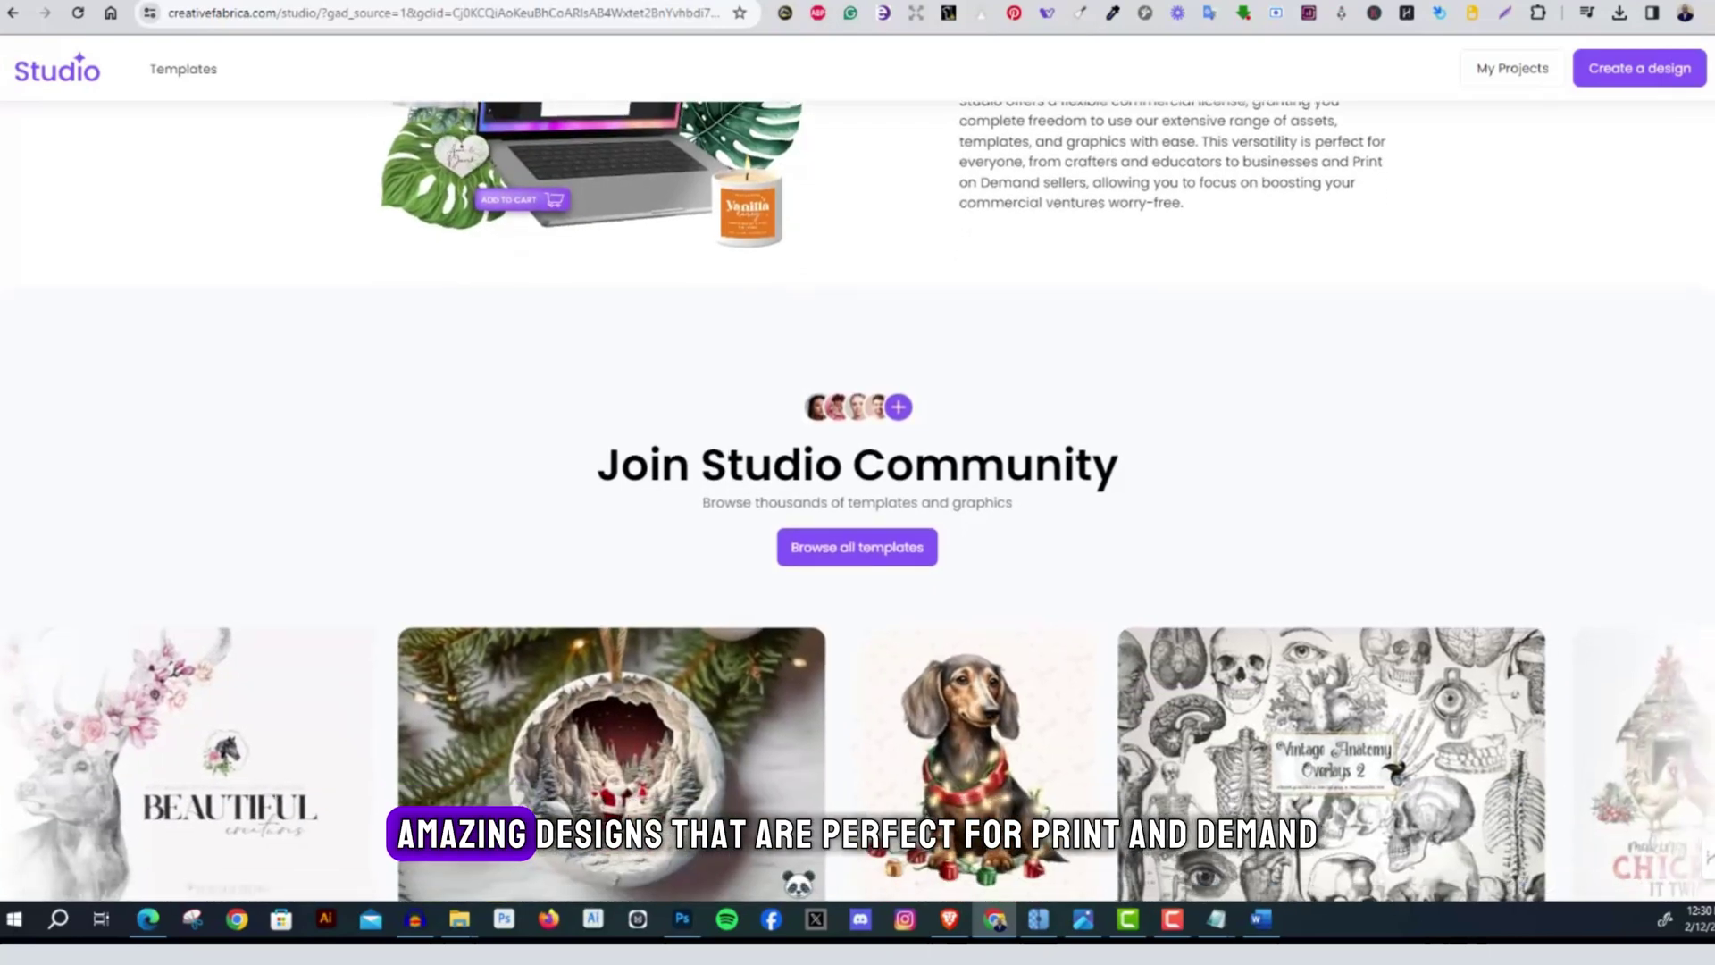
Hide the astronaut image layer so only SPACE MAN and the robot dog remain visible
scroll(857, 500, "down", 4)
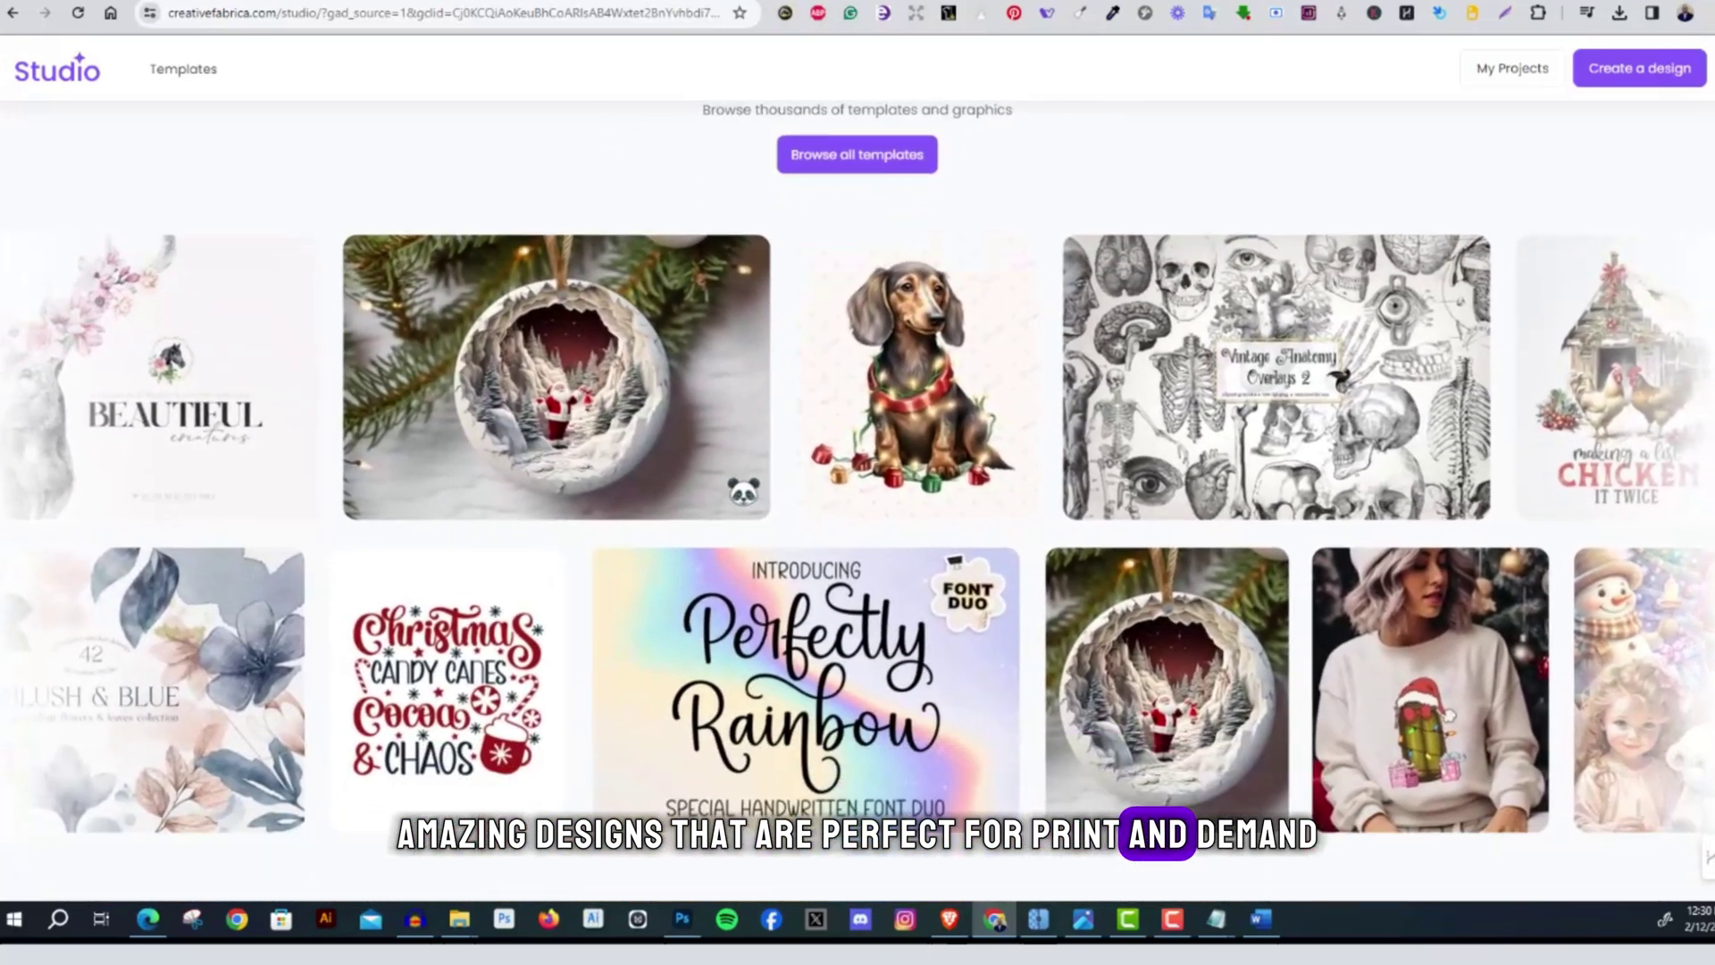
scroll(857, 500, "down", 2)
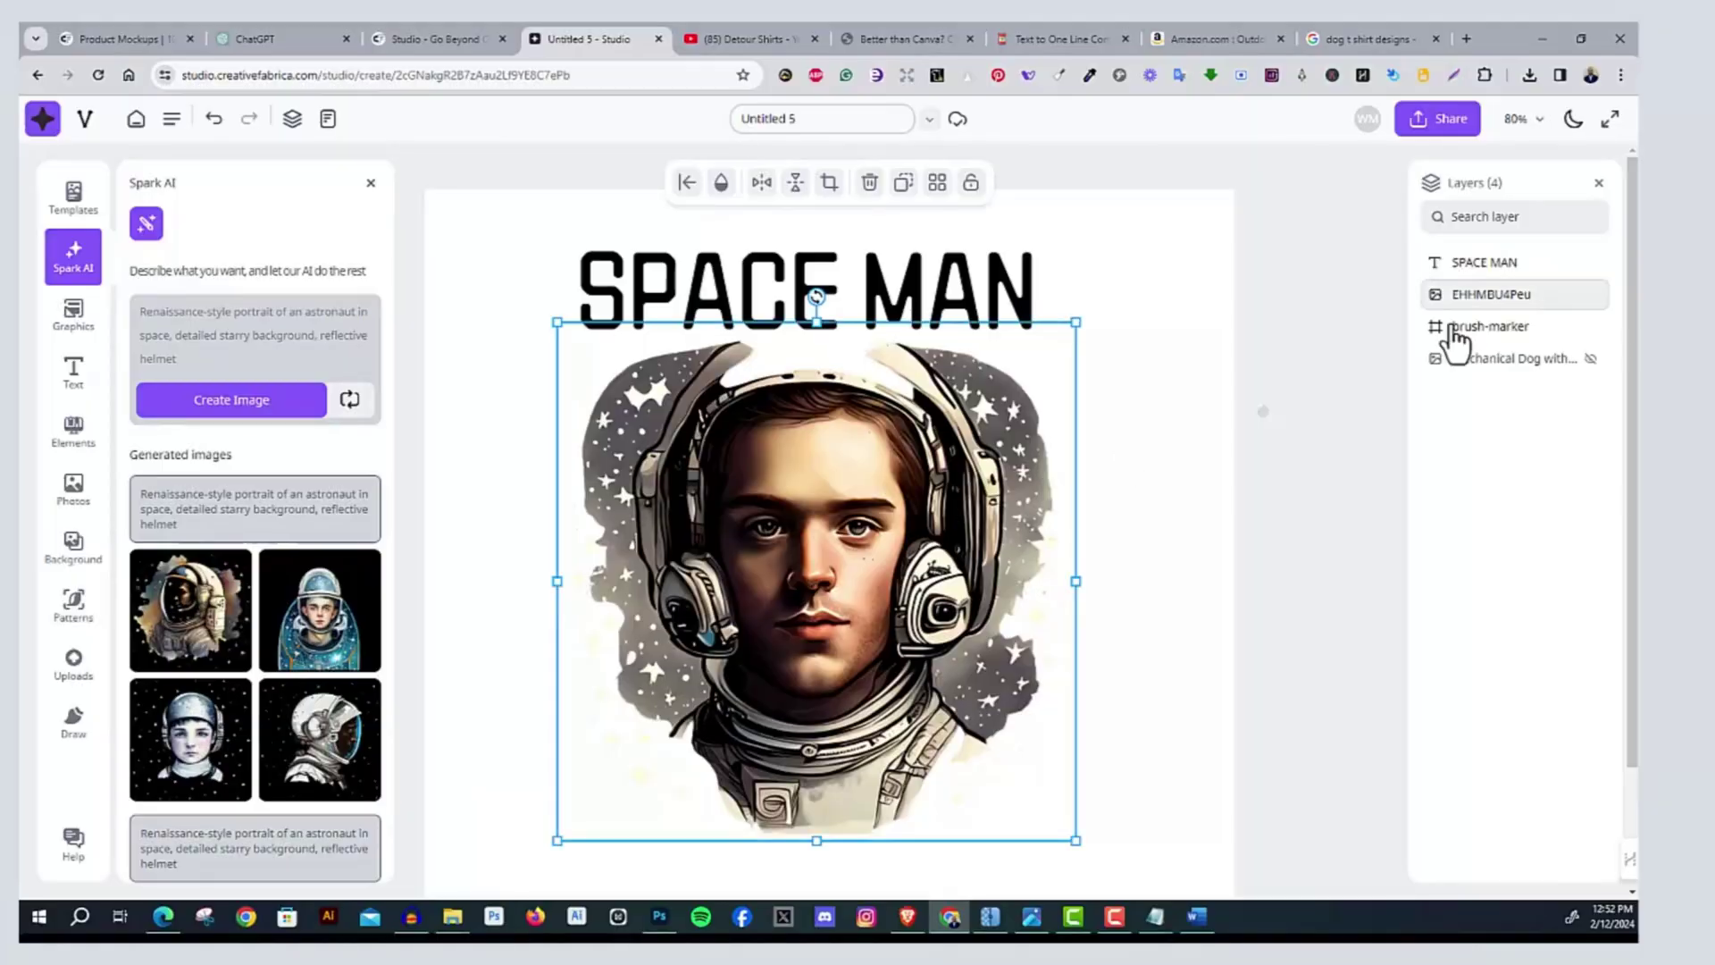
left_click(1590, 294)
Show the Mechanical Dog layer, retype the heading as 'BARKING UP' and enlarge it
left_click(1590, 358)
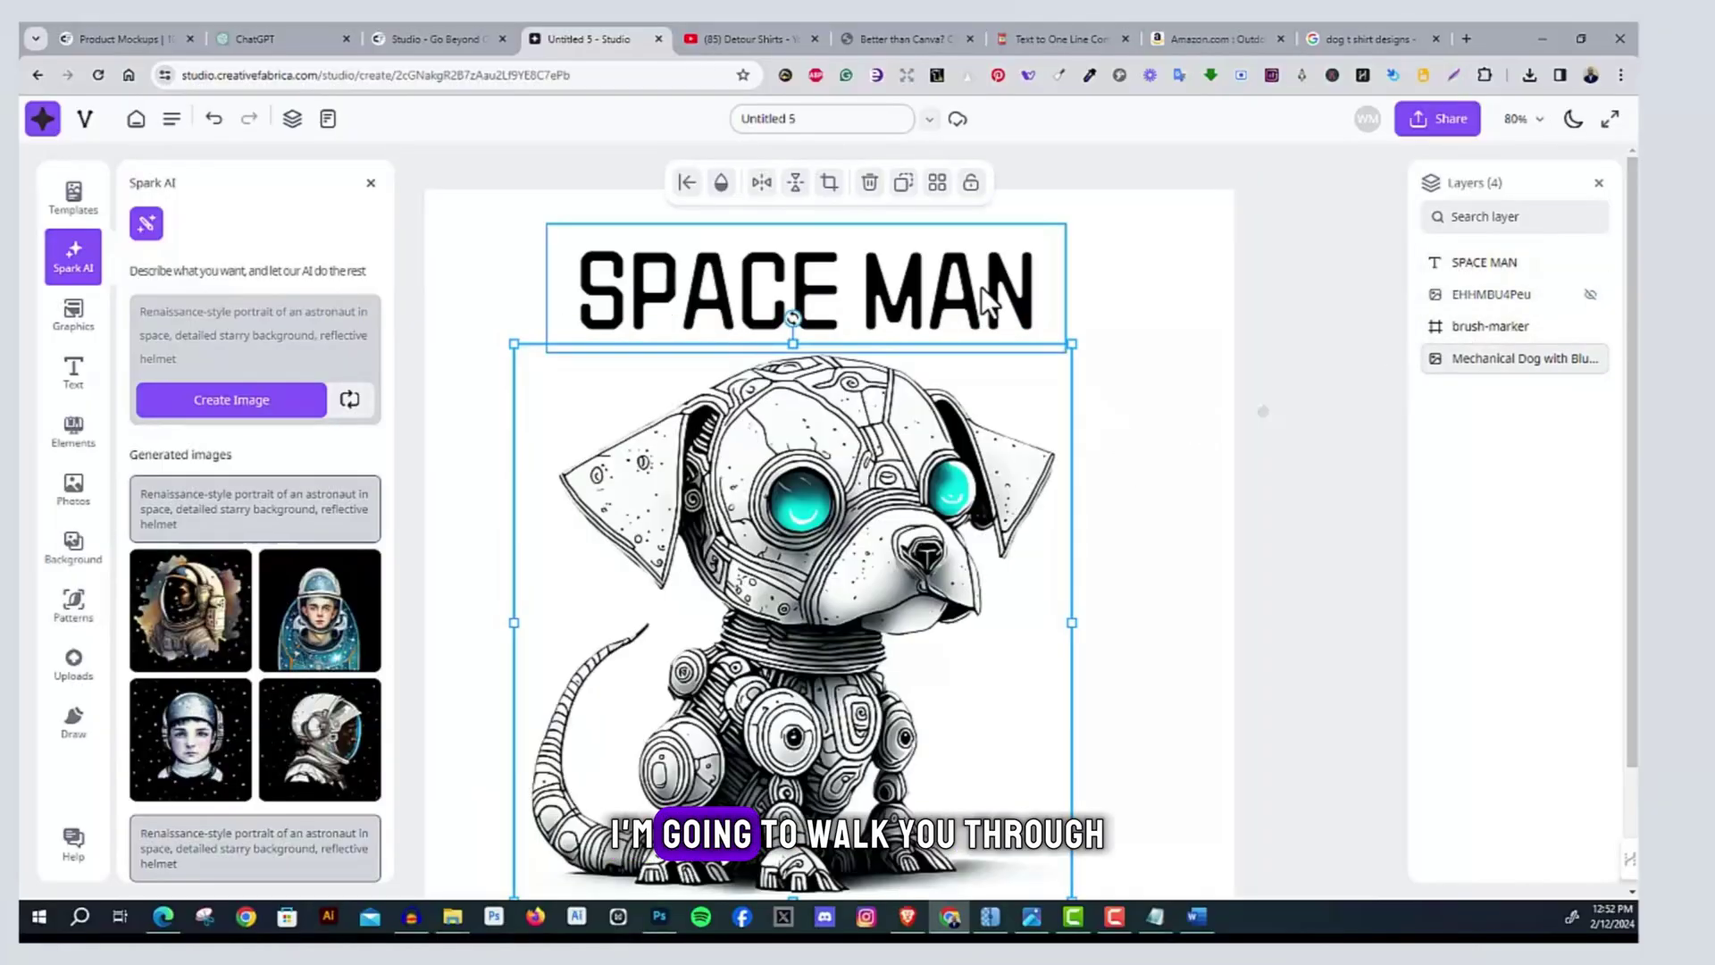
left_click(987, 298)
double_click(1021, 276)
type("BARKING UP")
left_click(993, 377)
left_click_drag(1062, 345, 1138, 369)
Duplicate the heading below the robot dog as 'THE DIGITAL TREE', sized to fit one line
left_click(991, 245)
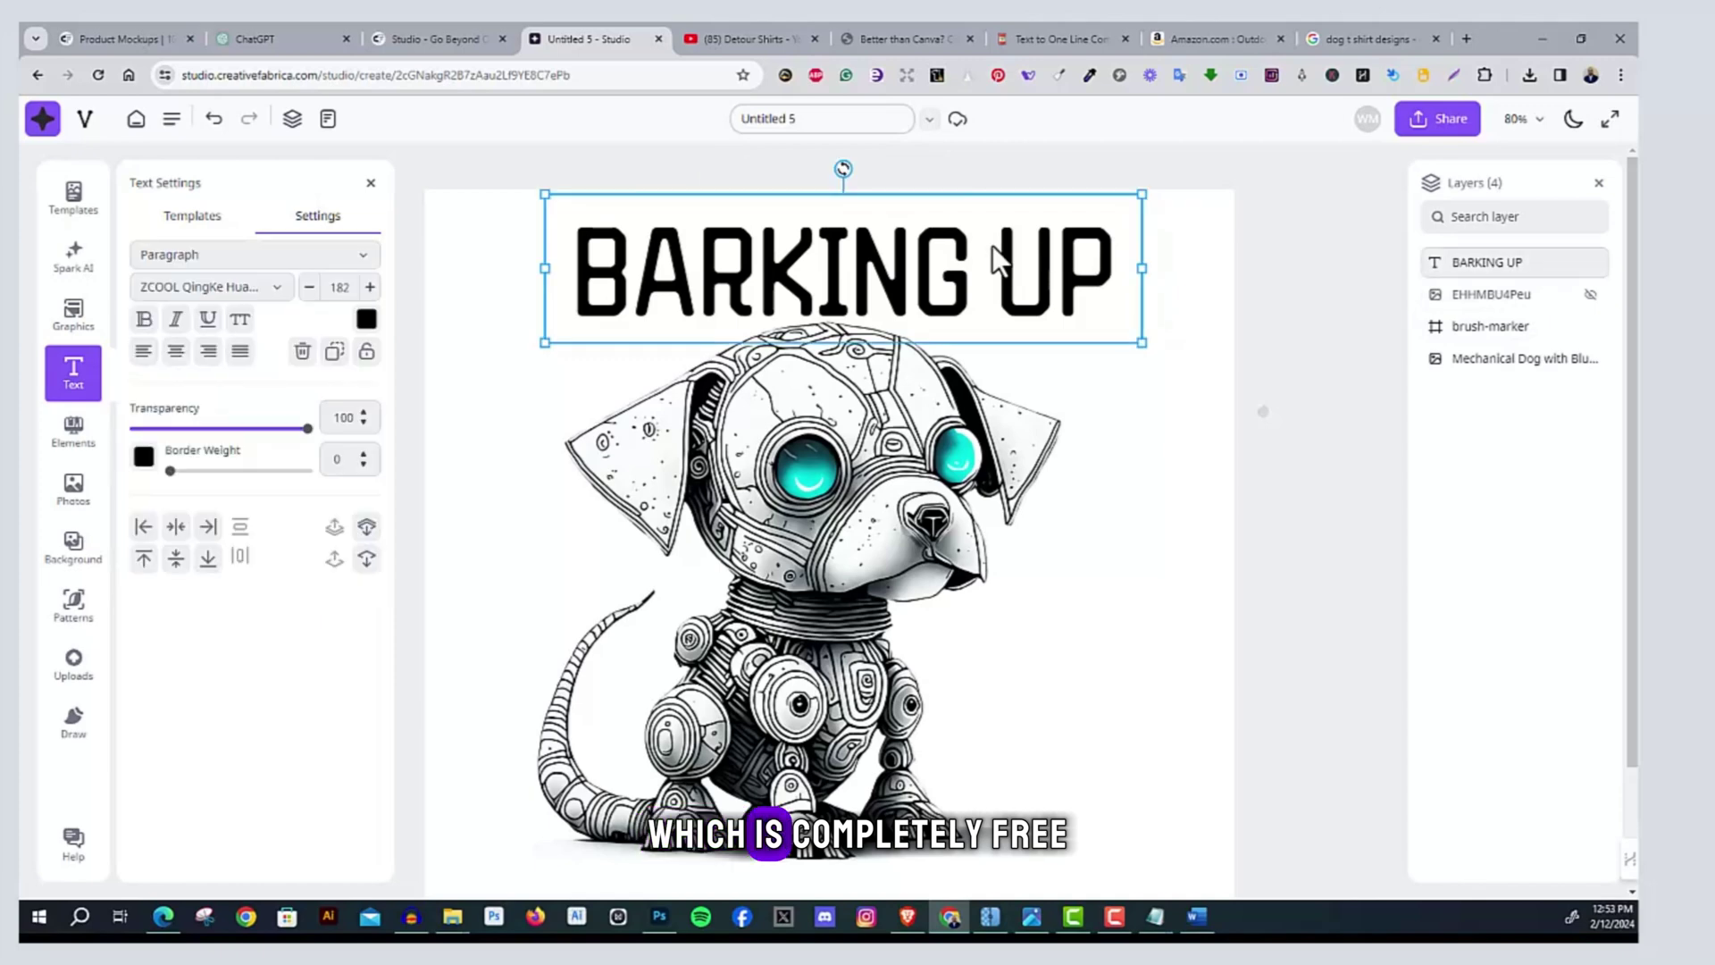
key("ctrl+d")
left_click_drag(916, 614, 934, 779)
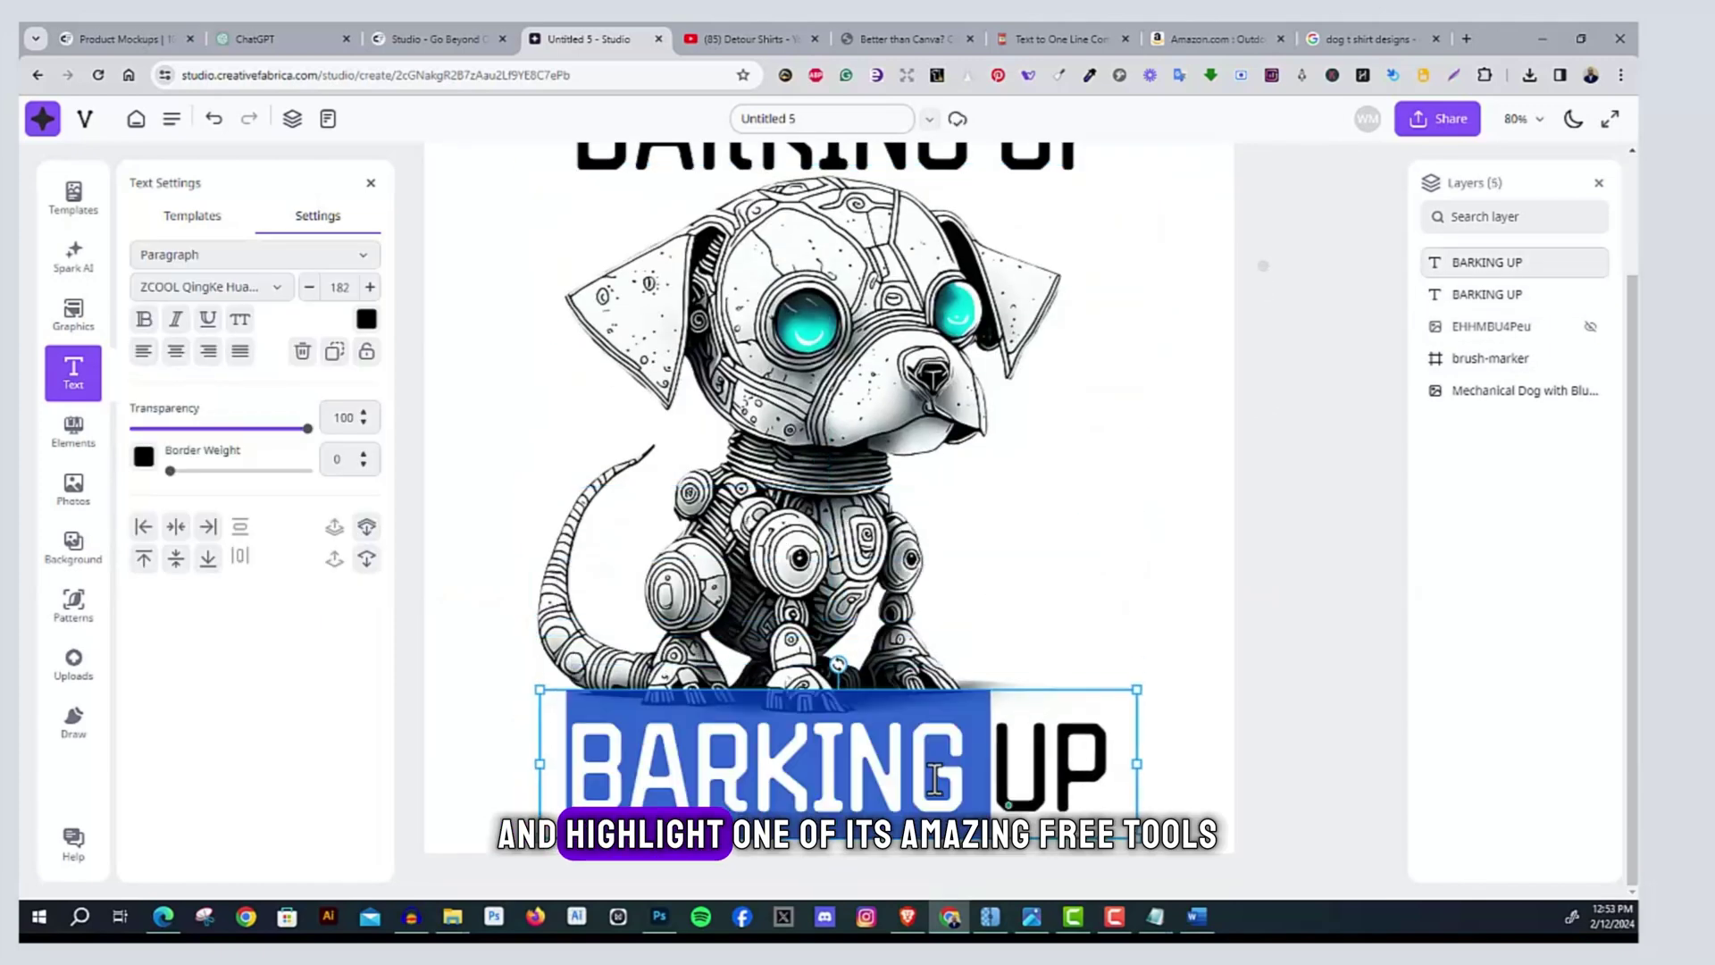
type("THE DIGITAL TREE")
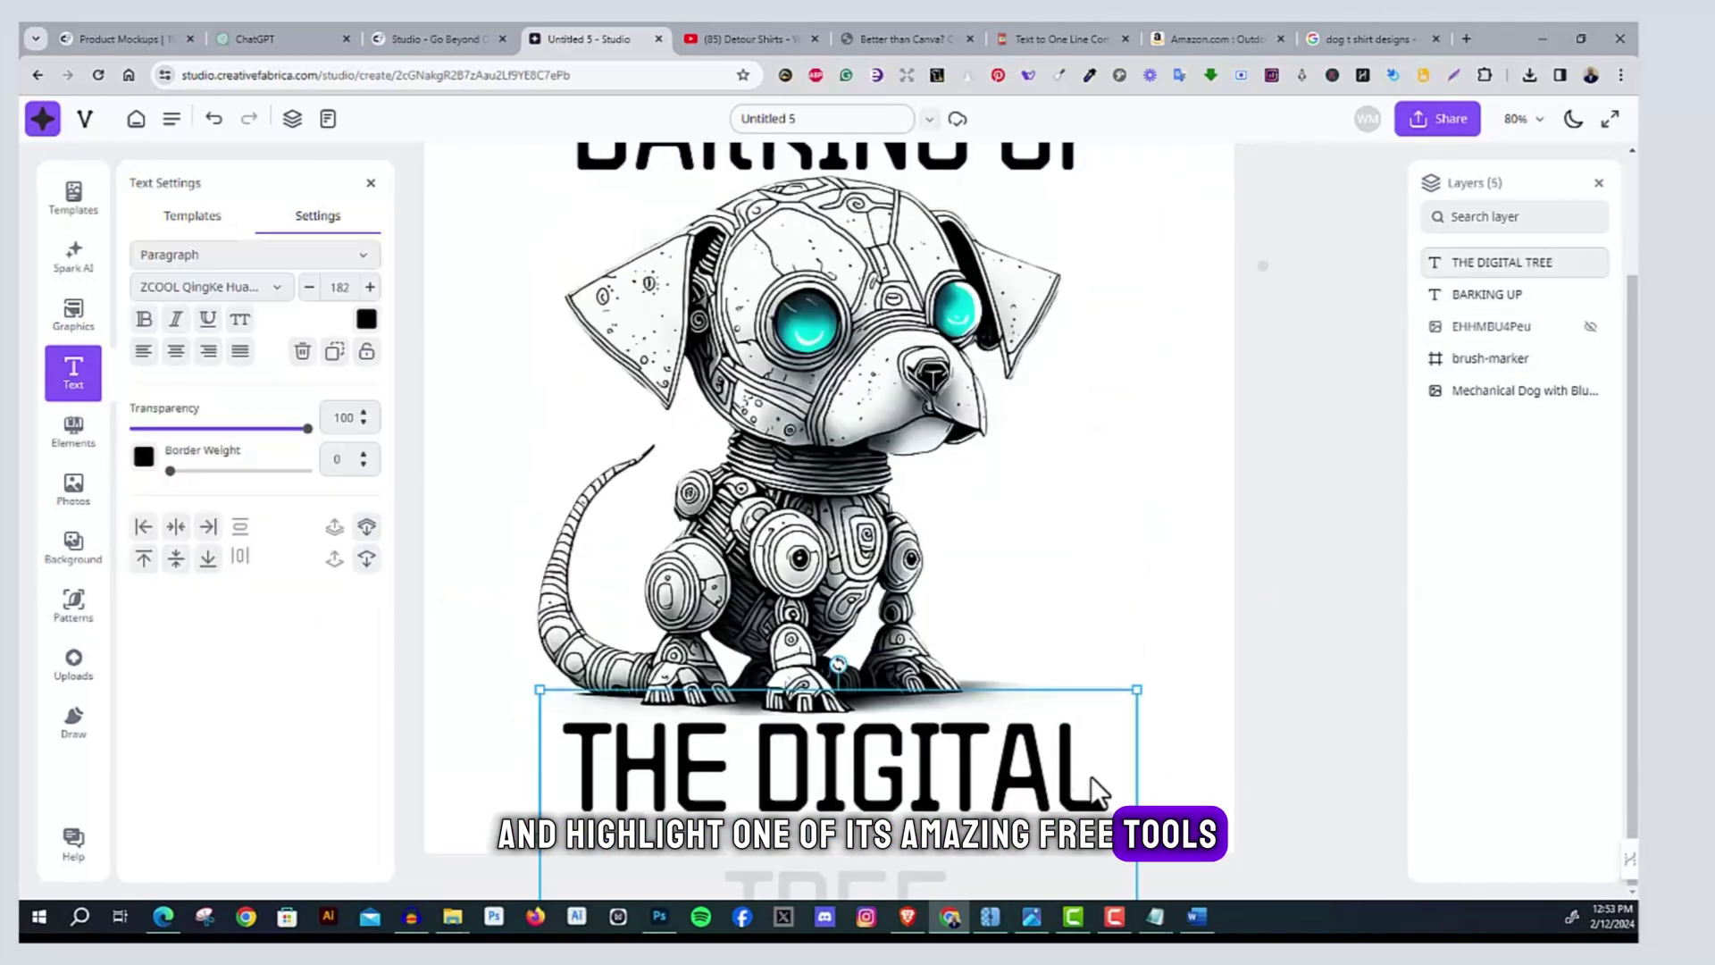
left_click_drag(539, 840, 464, 839)
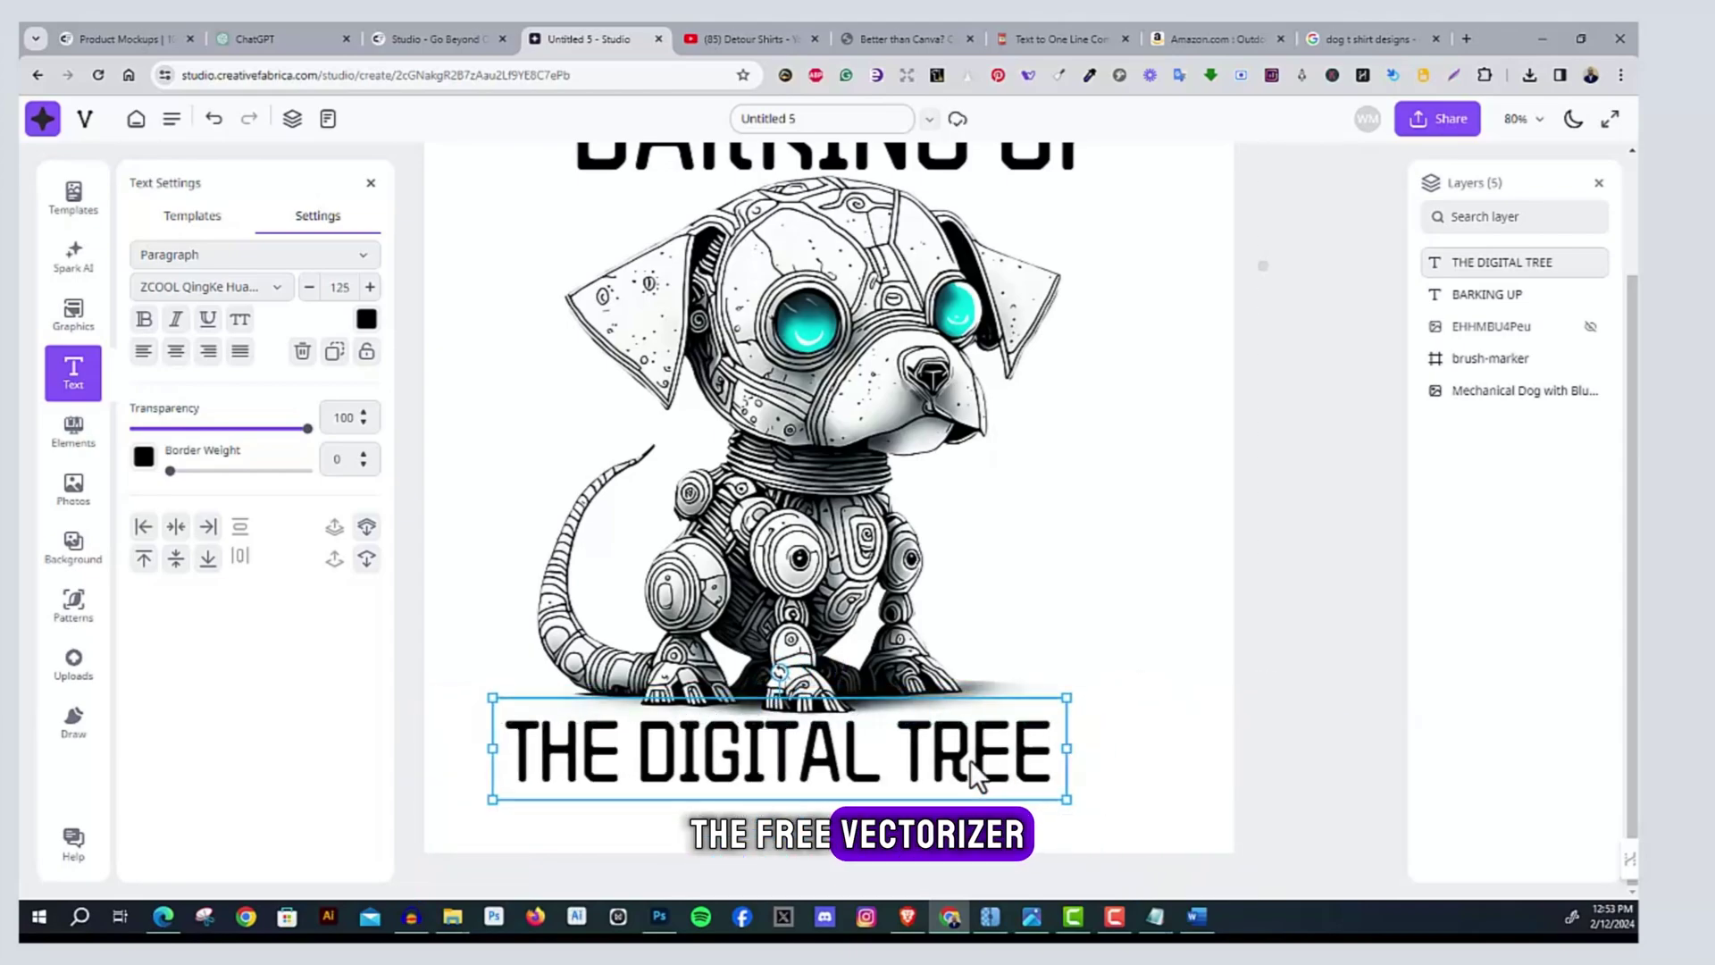
scroll(1248, 593, "up", 2)
scroll(1263, 321, "down", 1)
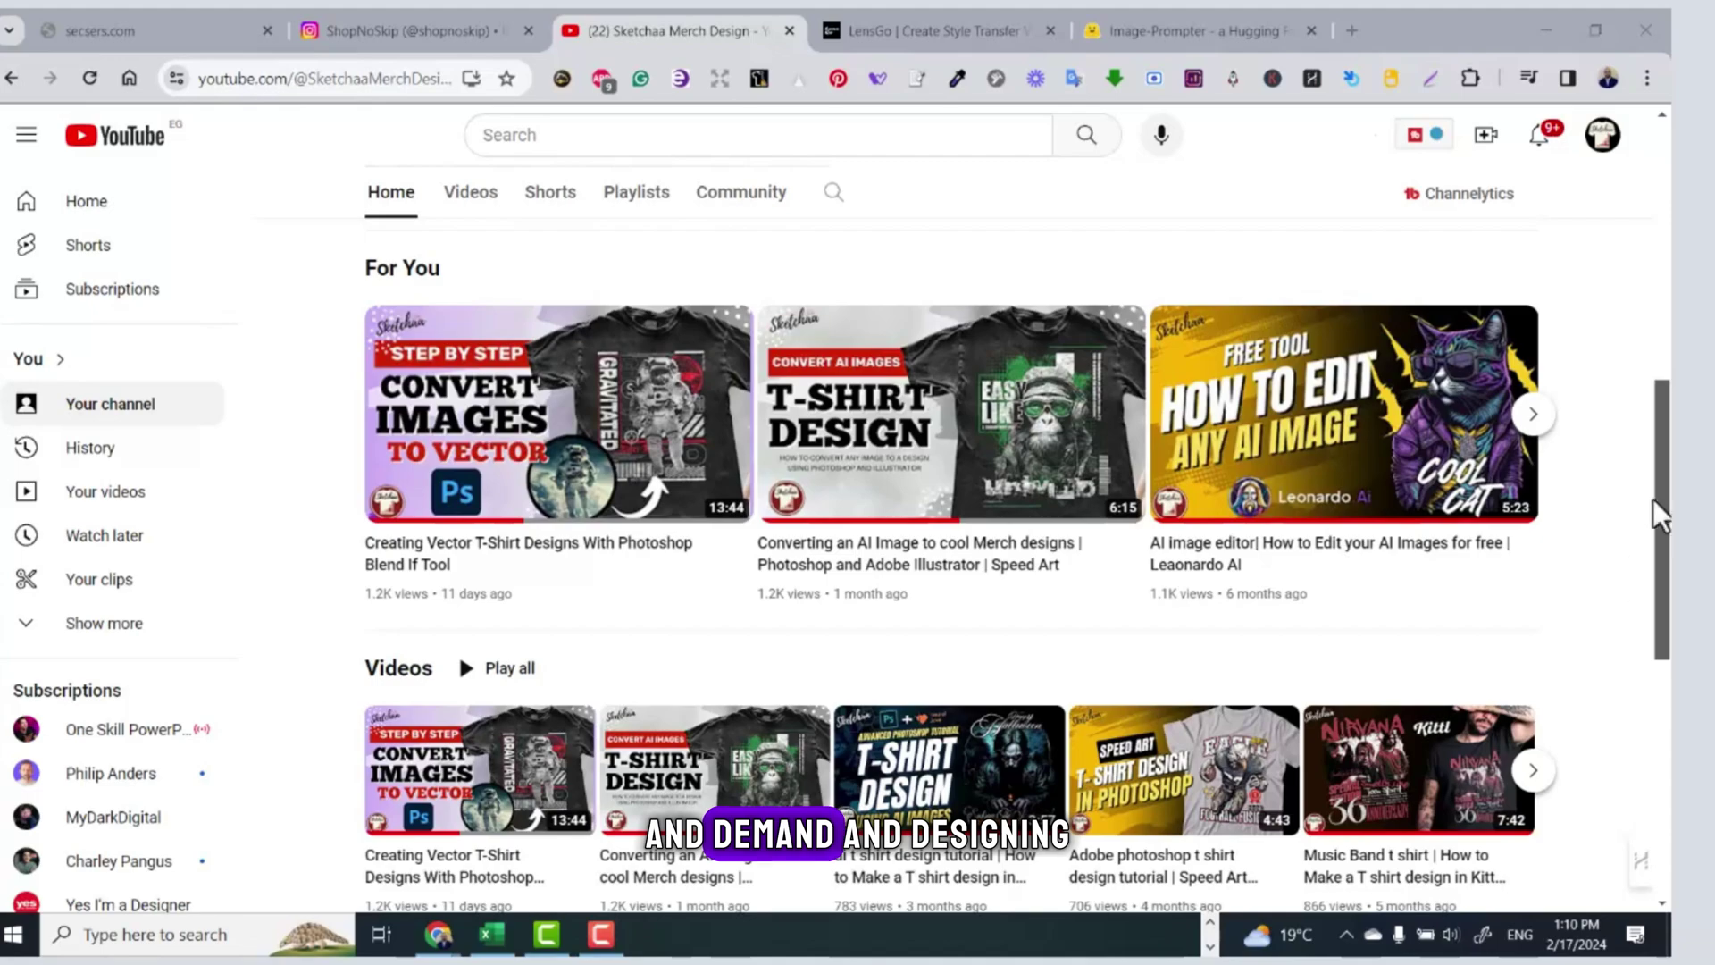
left_click_drag(1661, 492, 1626, 174)
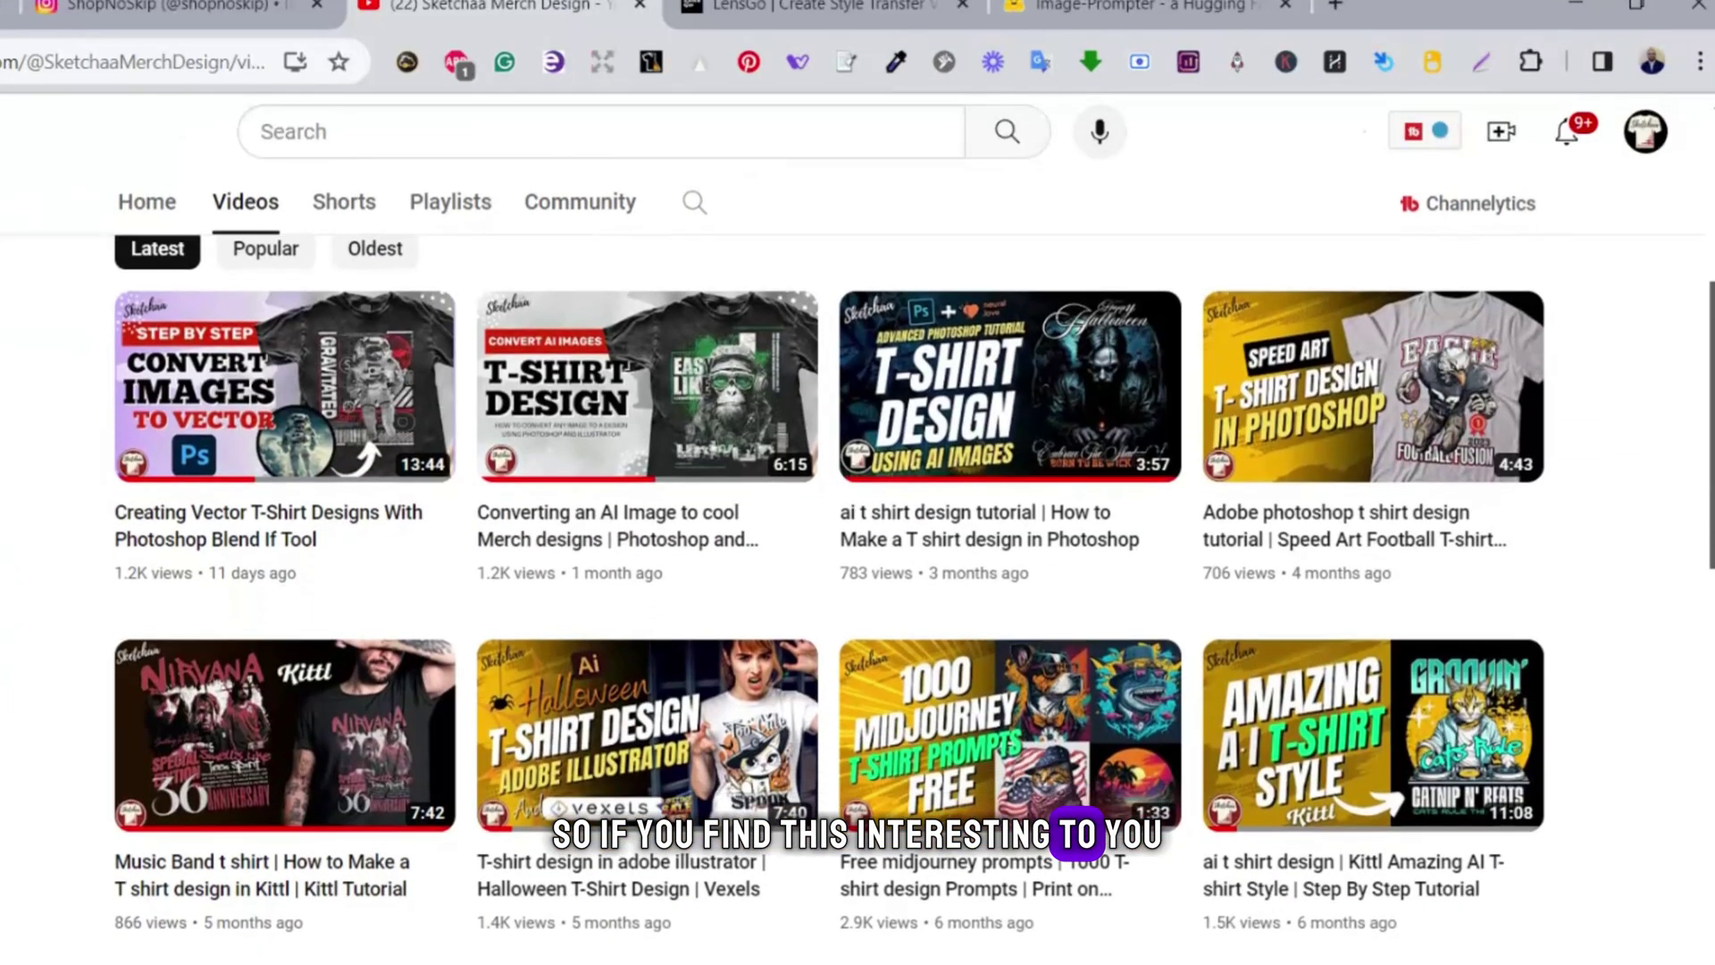
scroll(857, 536, "down", 5)
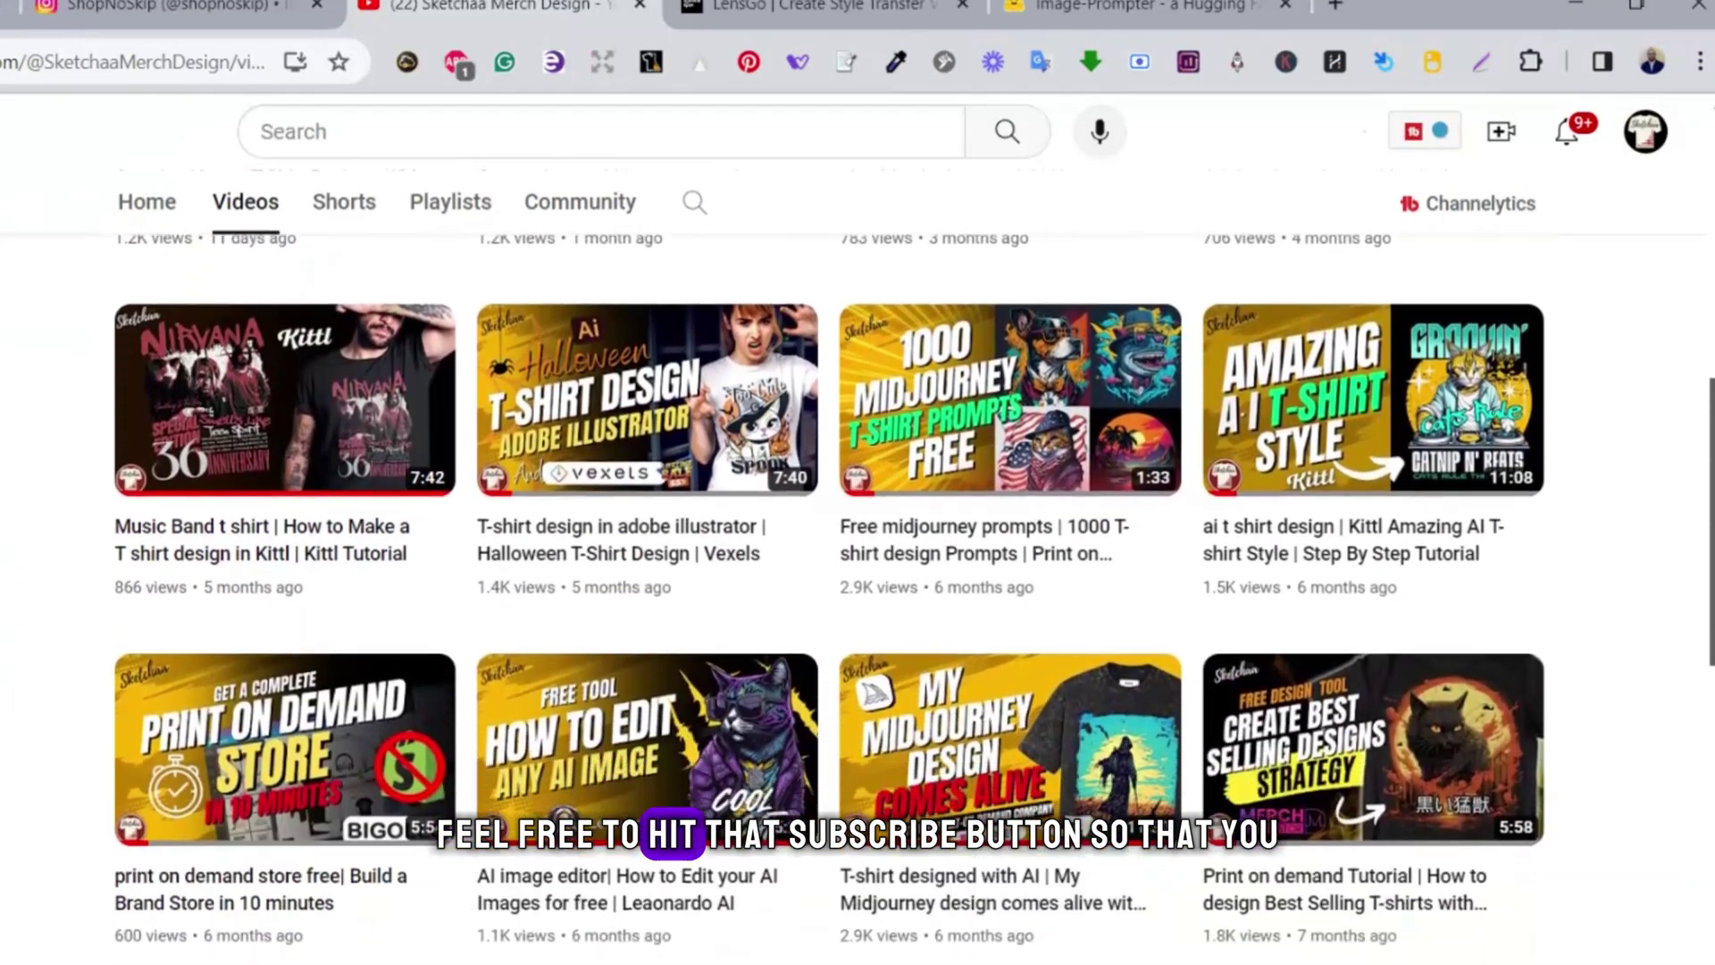
scroll(857, 567, "down", 5)
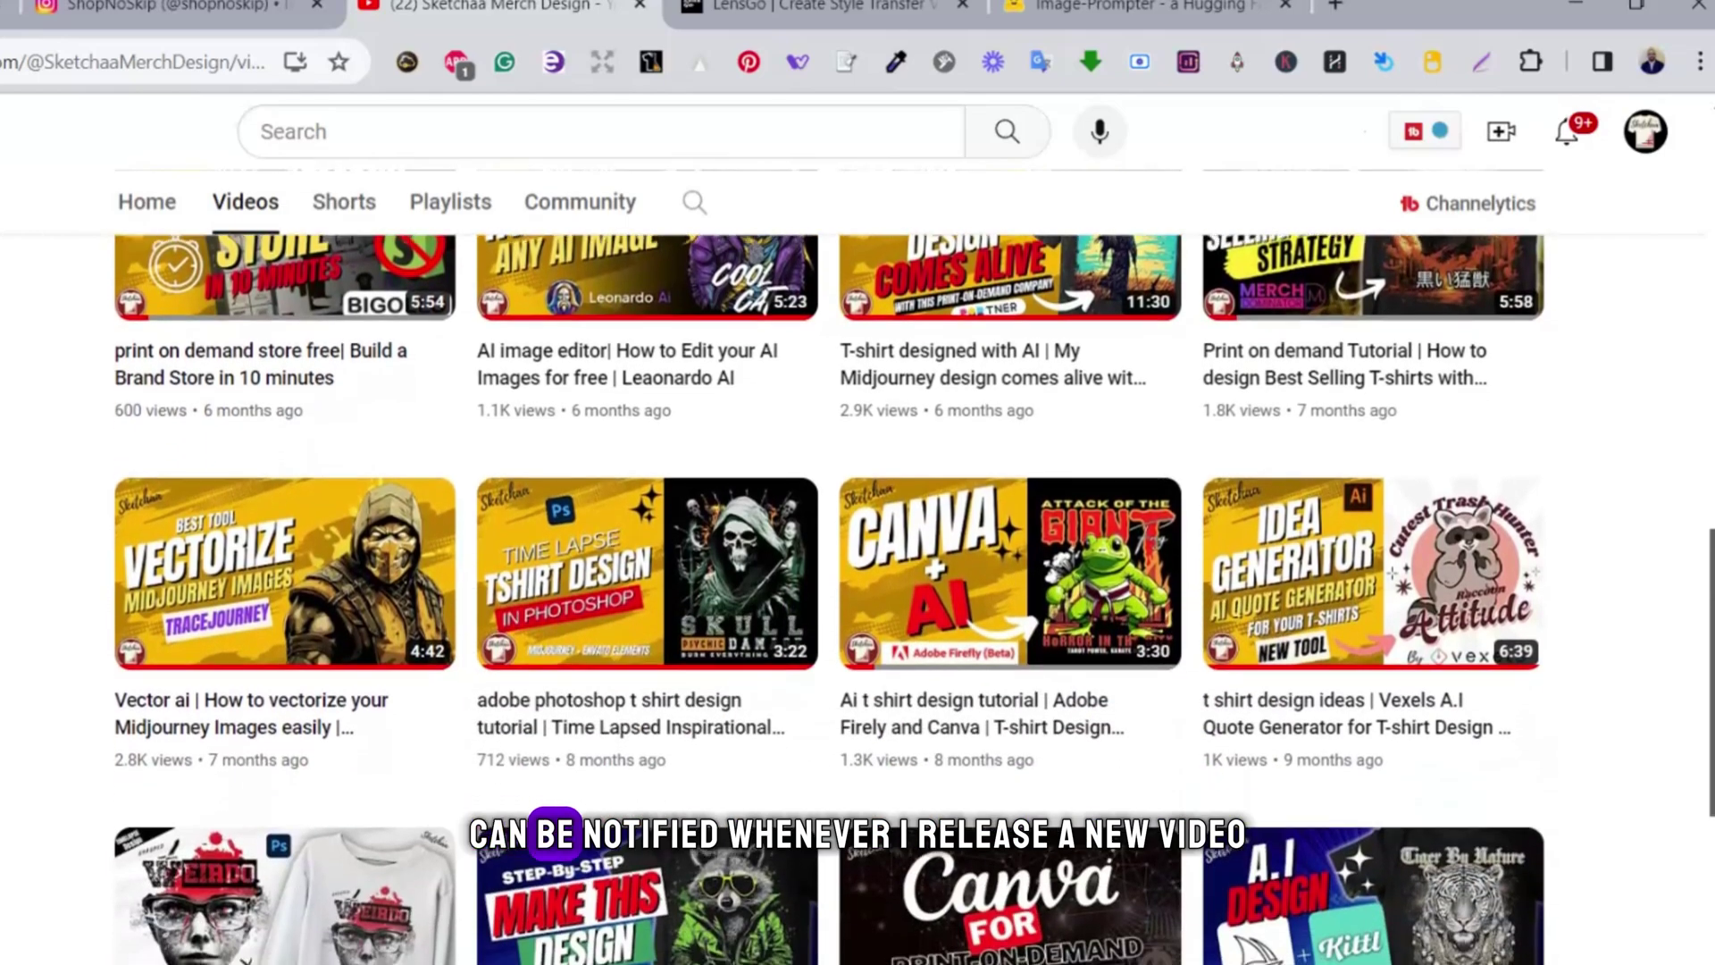
scroll(1613, 324, "up", 15)
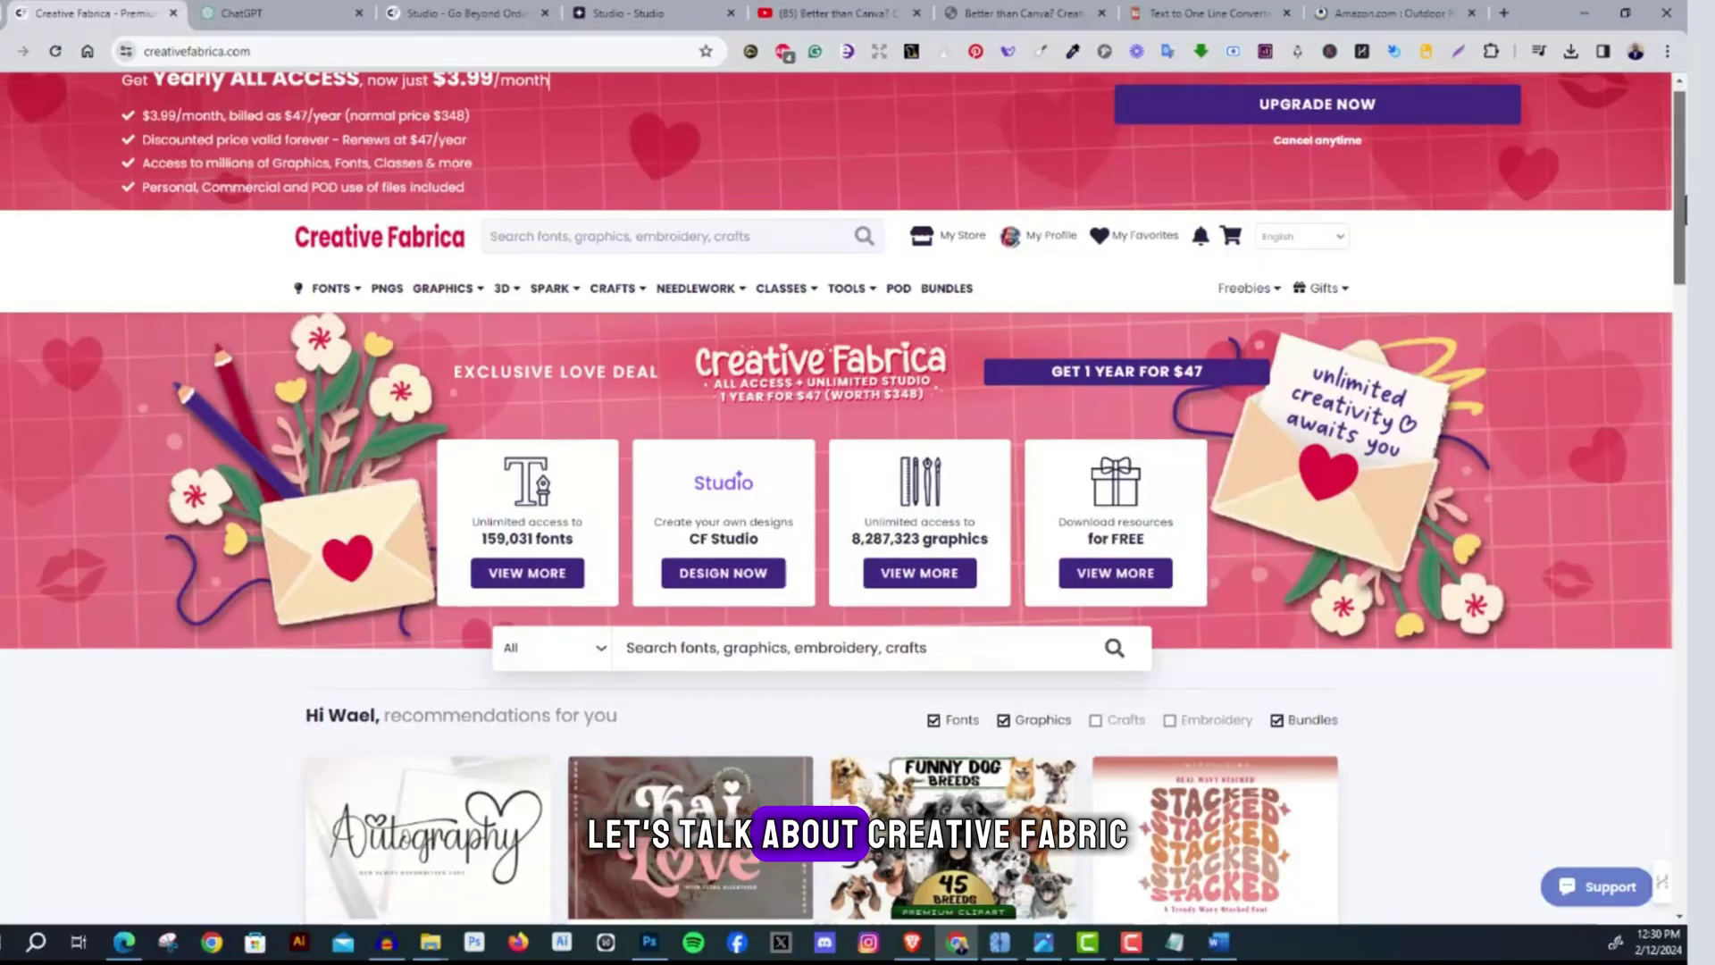
Browse the Creative Fabrica home page and open Product Mockups from the GRAPHICS menu
scroll(844, 498, "down", 5)
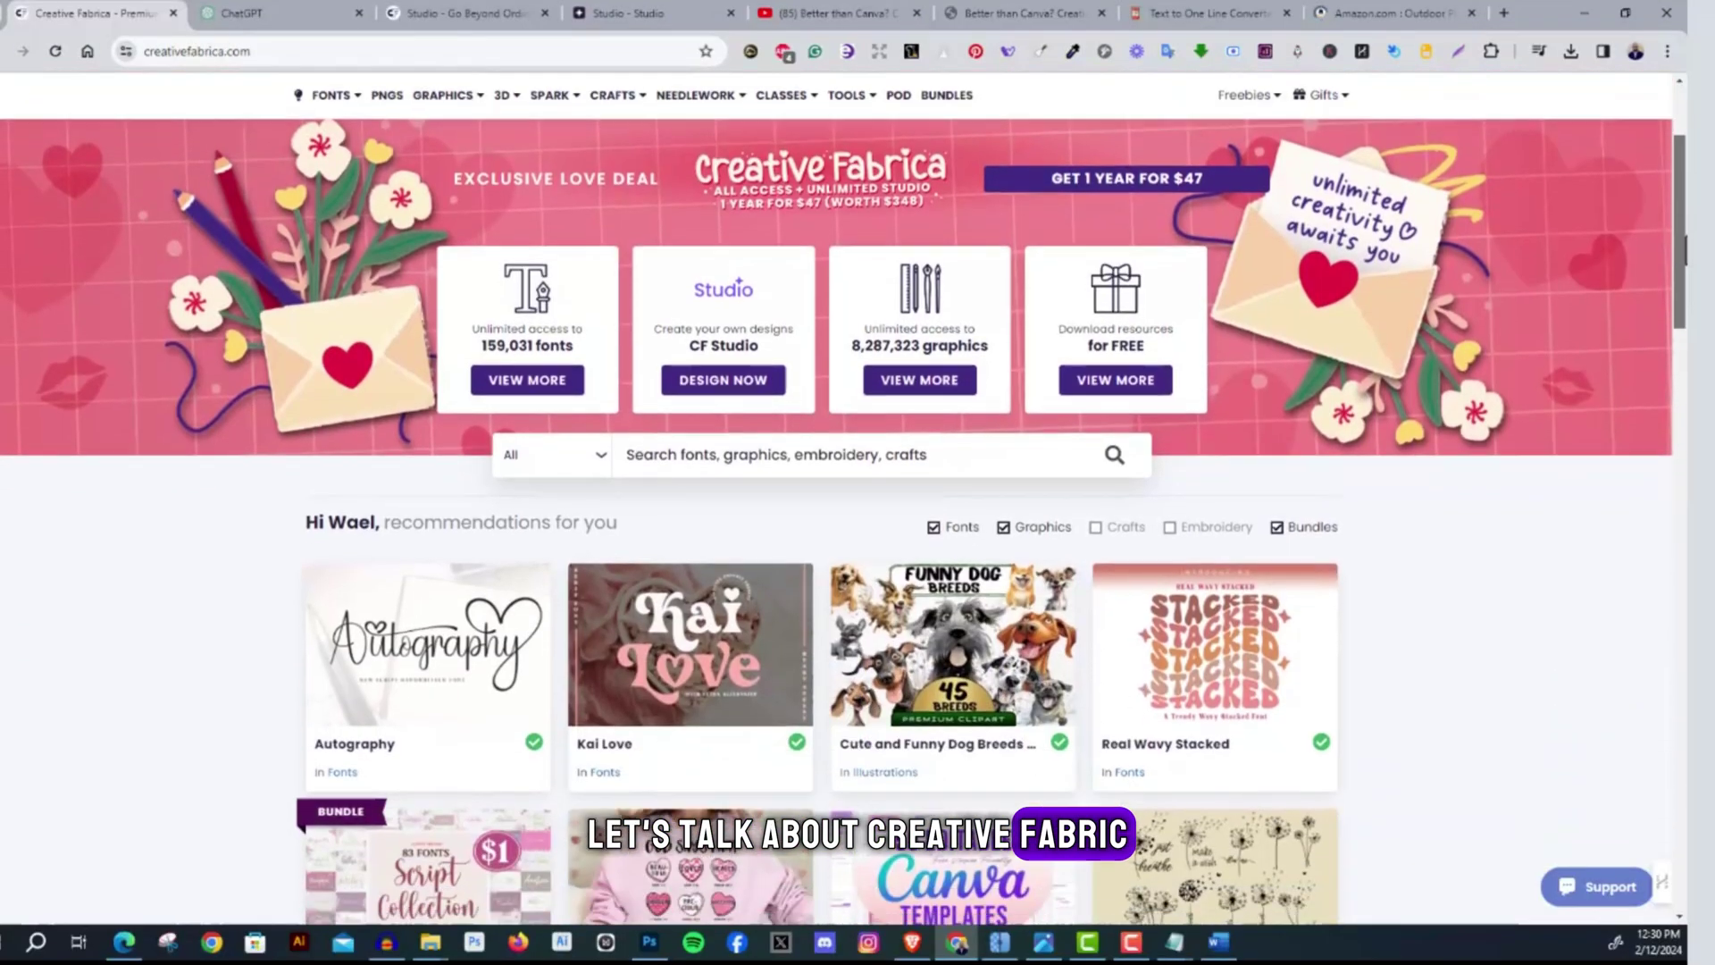
scroll(844, 499, "down", 3)
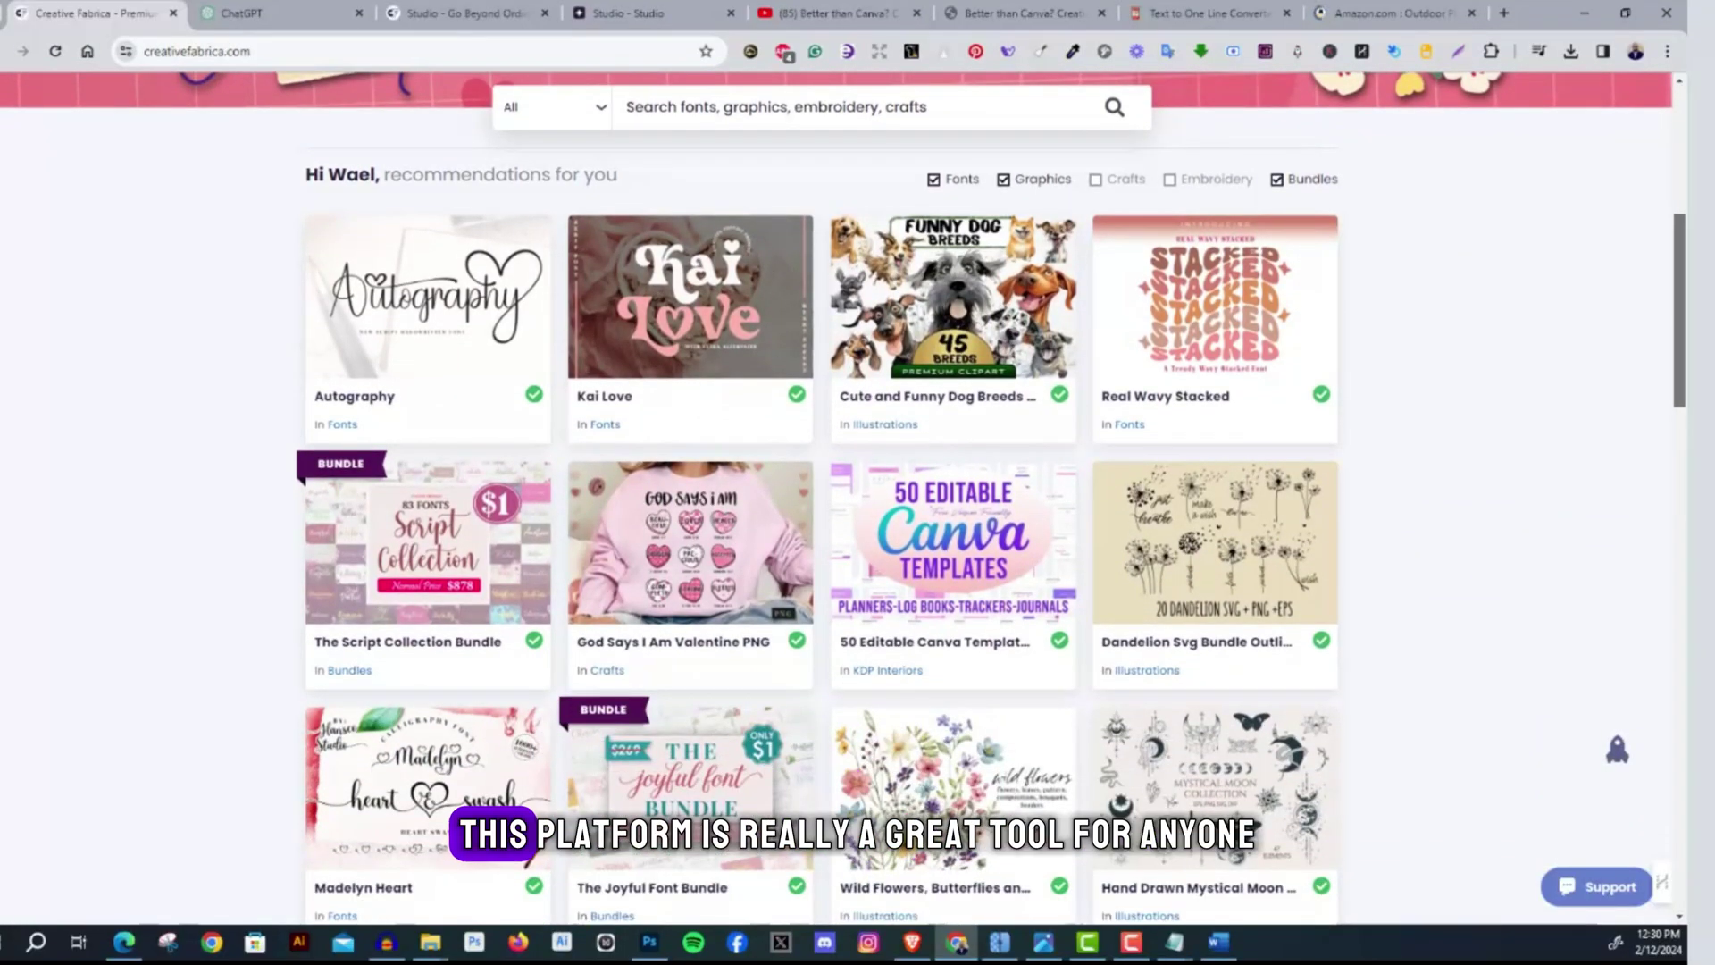
scroll(844, 498, "up", 2)
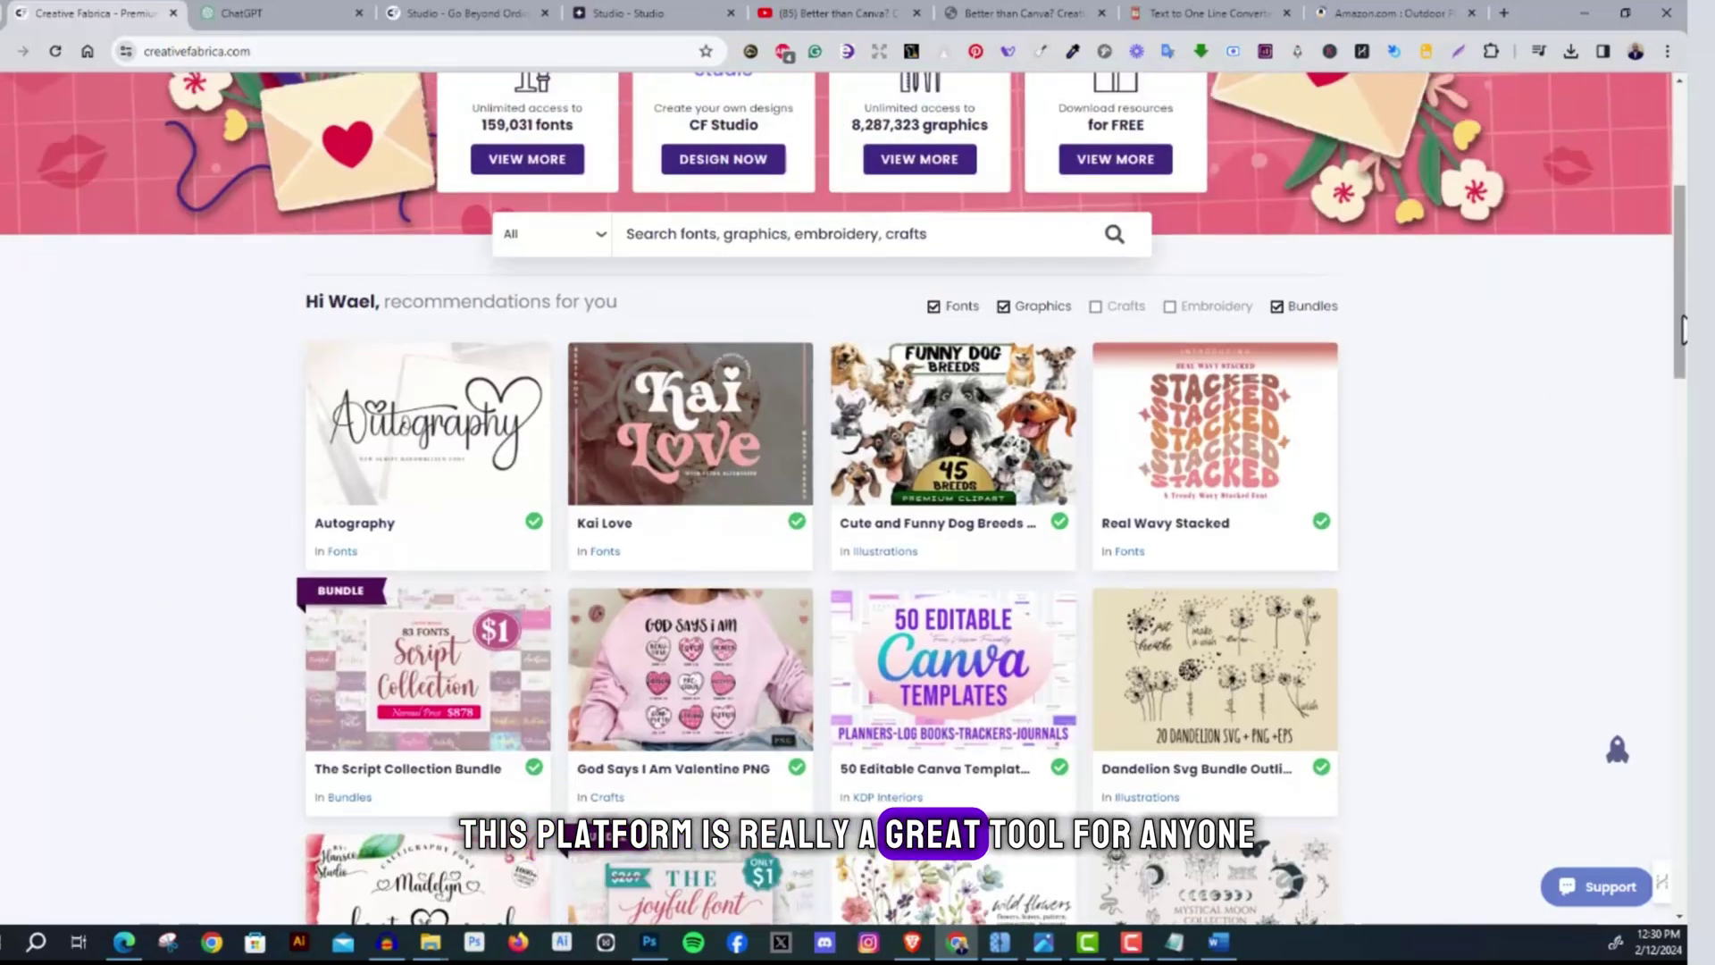
left_click_drag(1681, 329, 1663, 226)
mouse_move(442, 308)
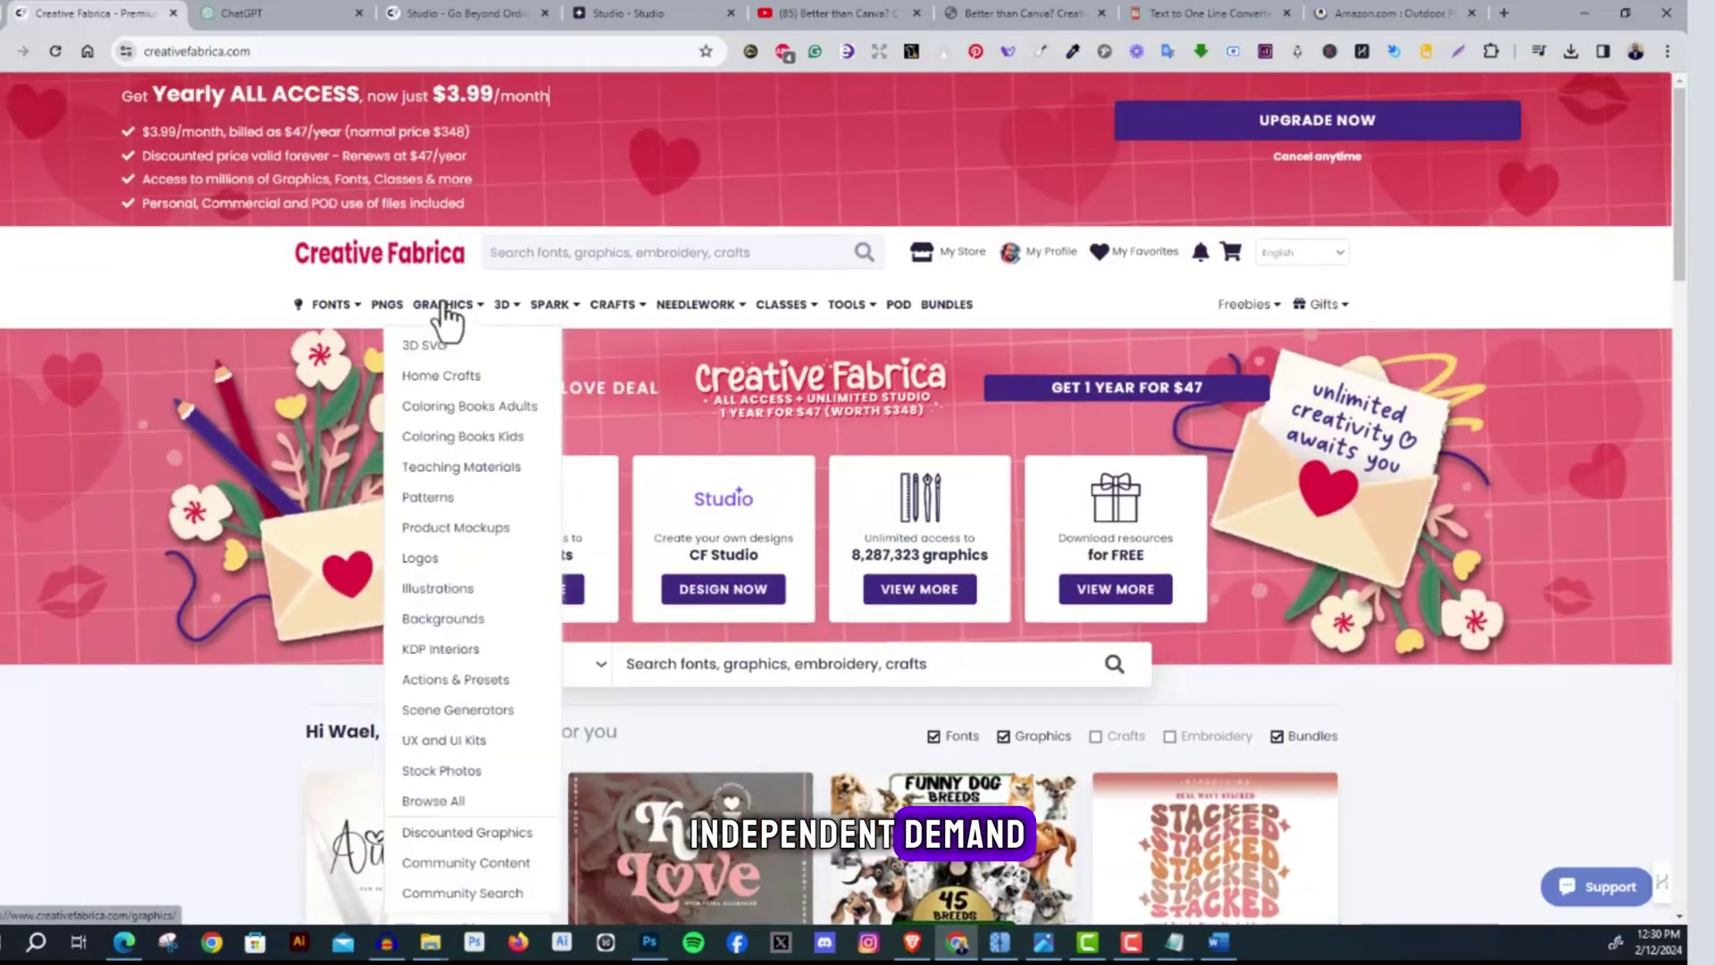
scroll(451, 465, "down", 1)
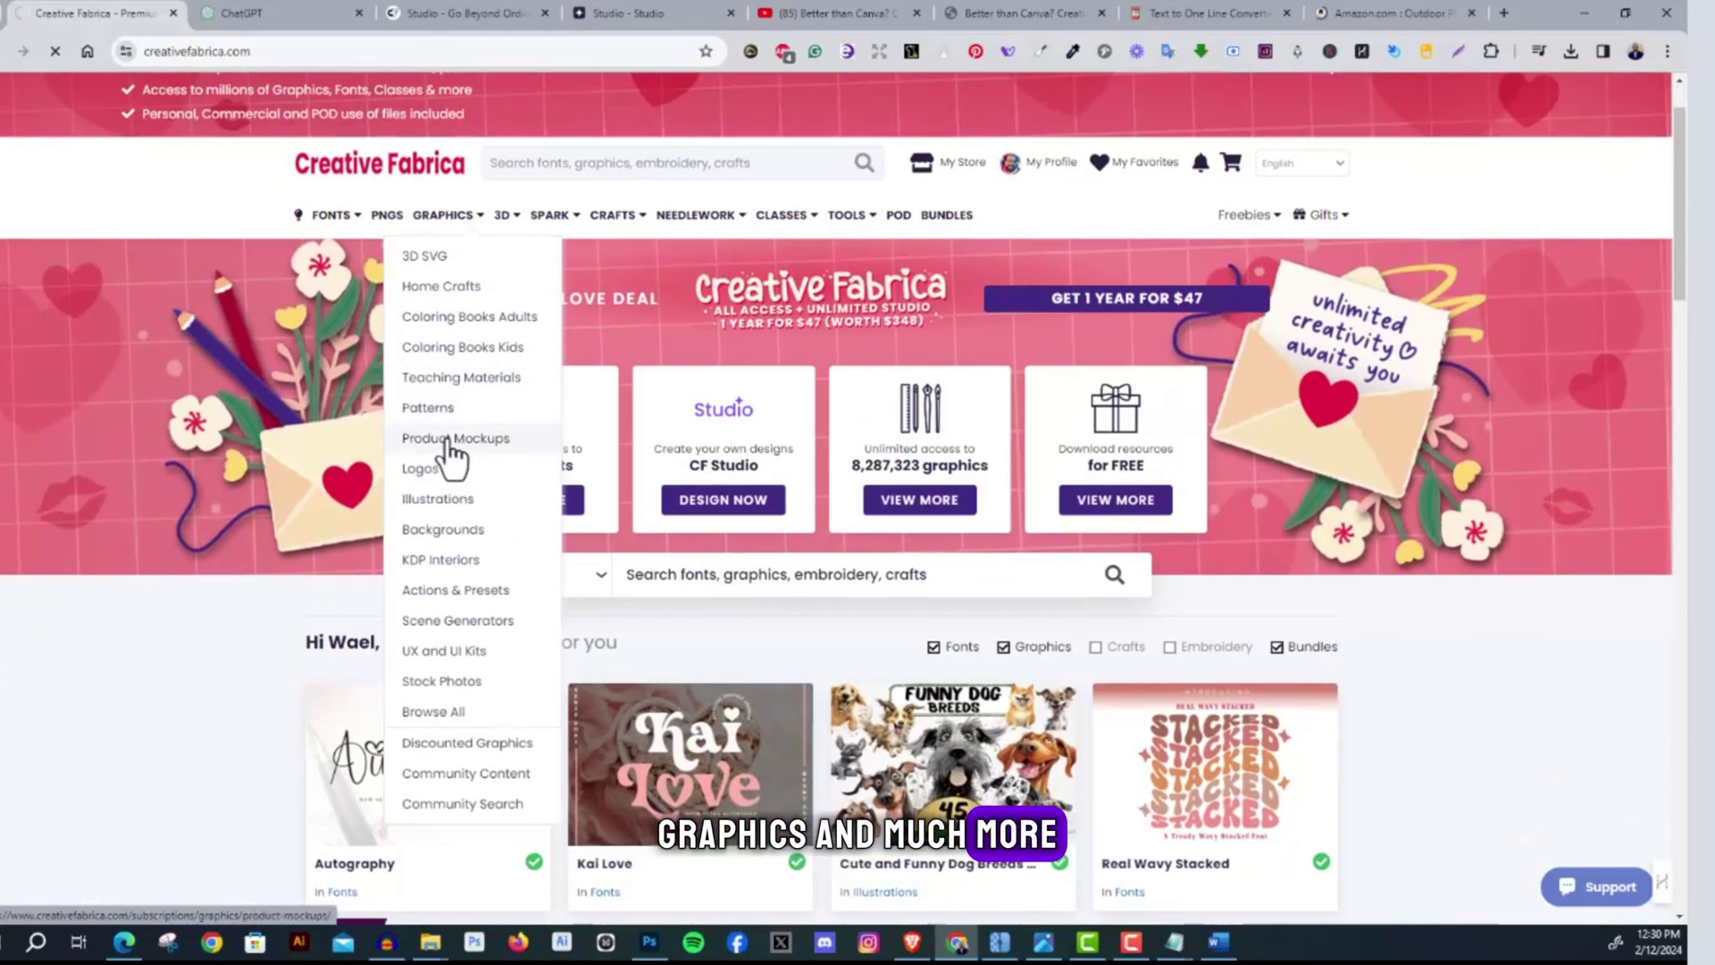
left_click(449, 437)
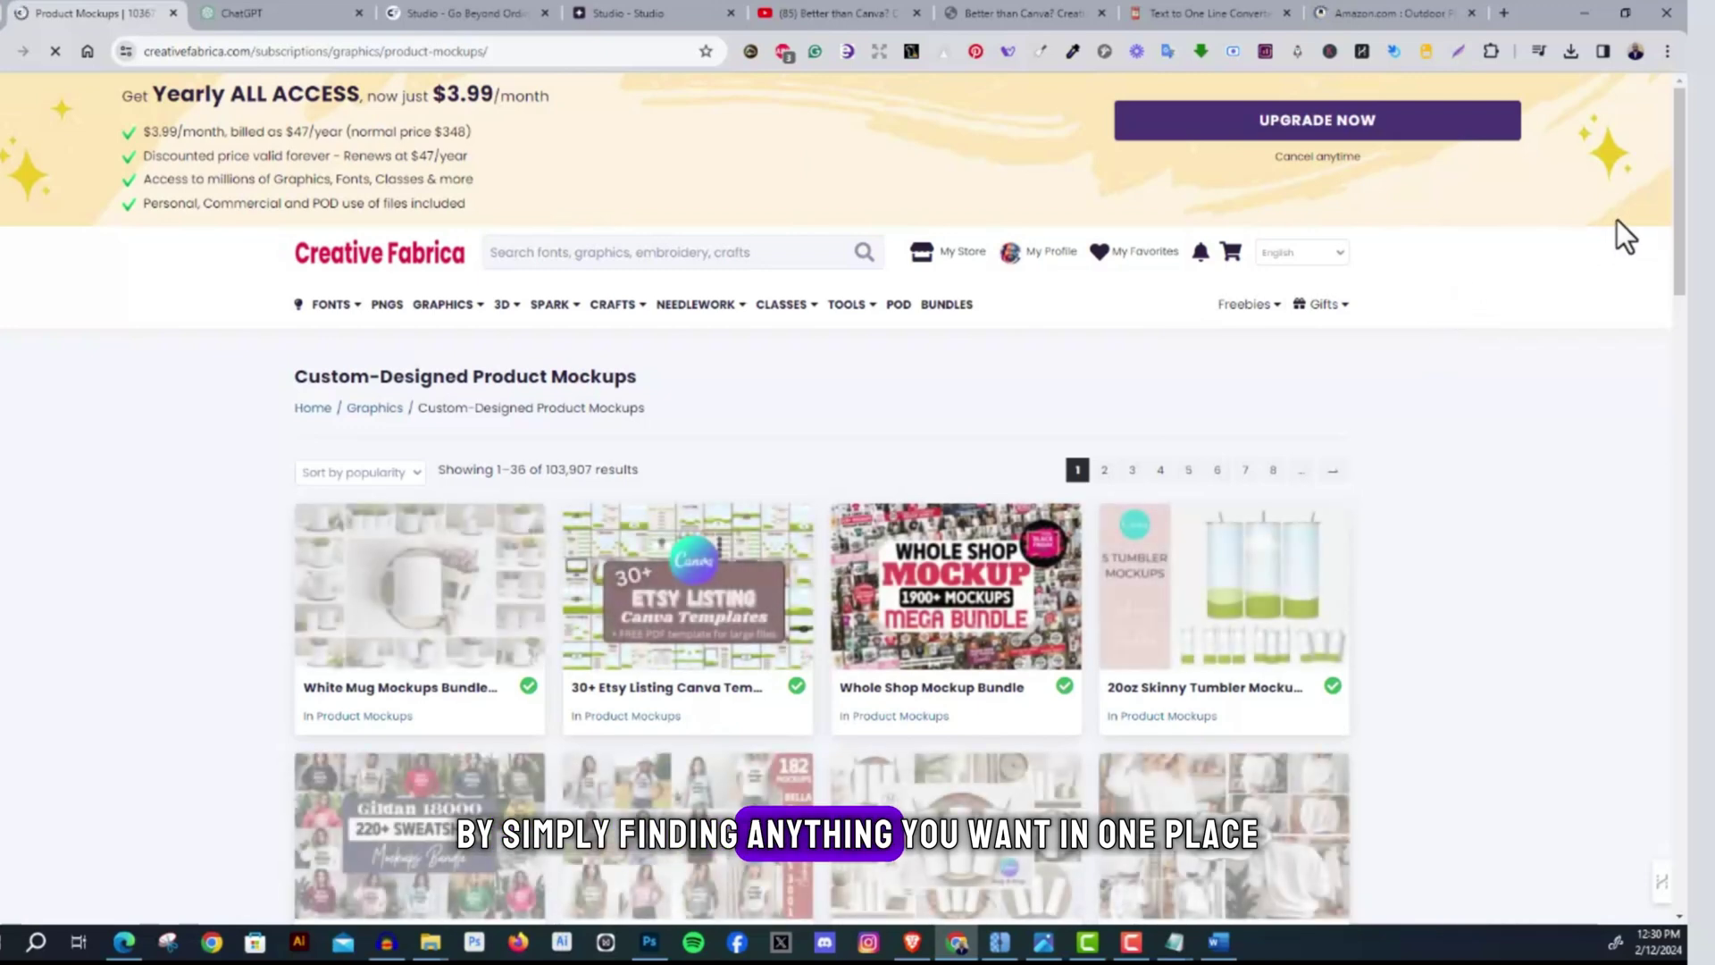
Browse the product mockup listings, then return to the Studio home page
scroll(1590, 224, "down", 5)
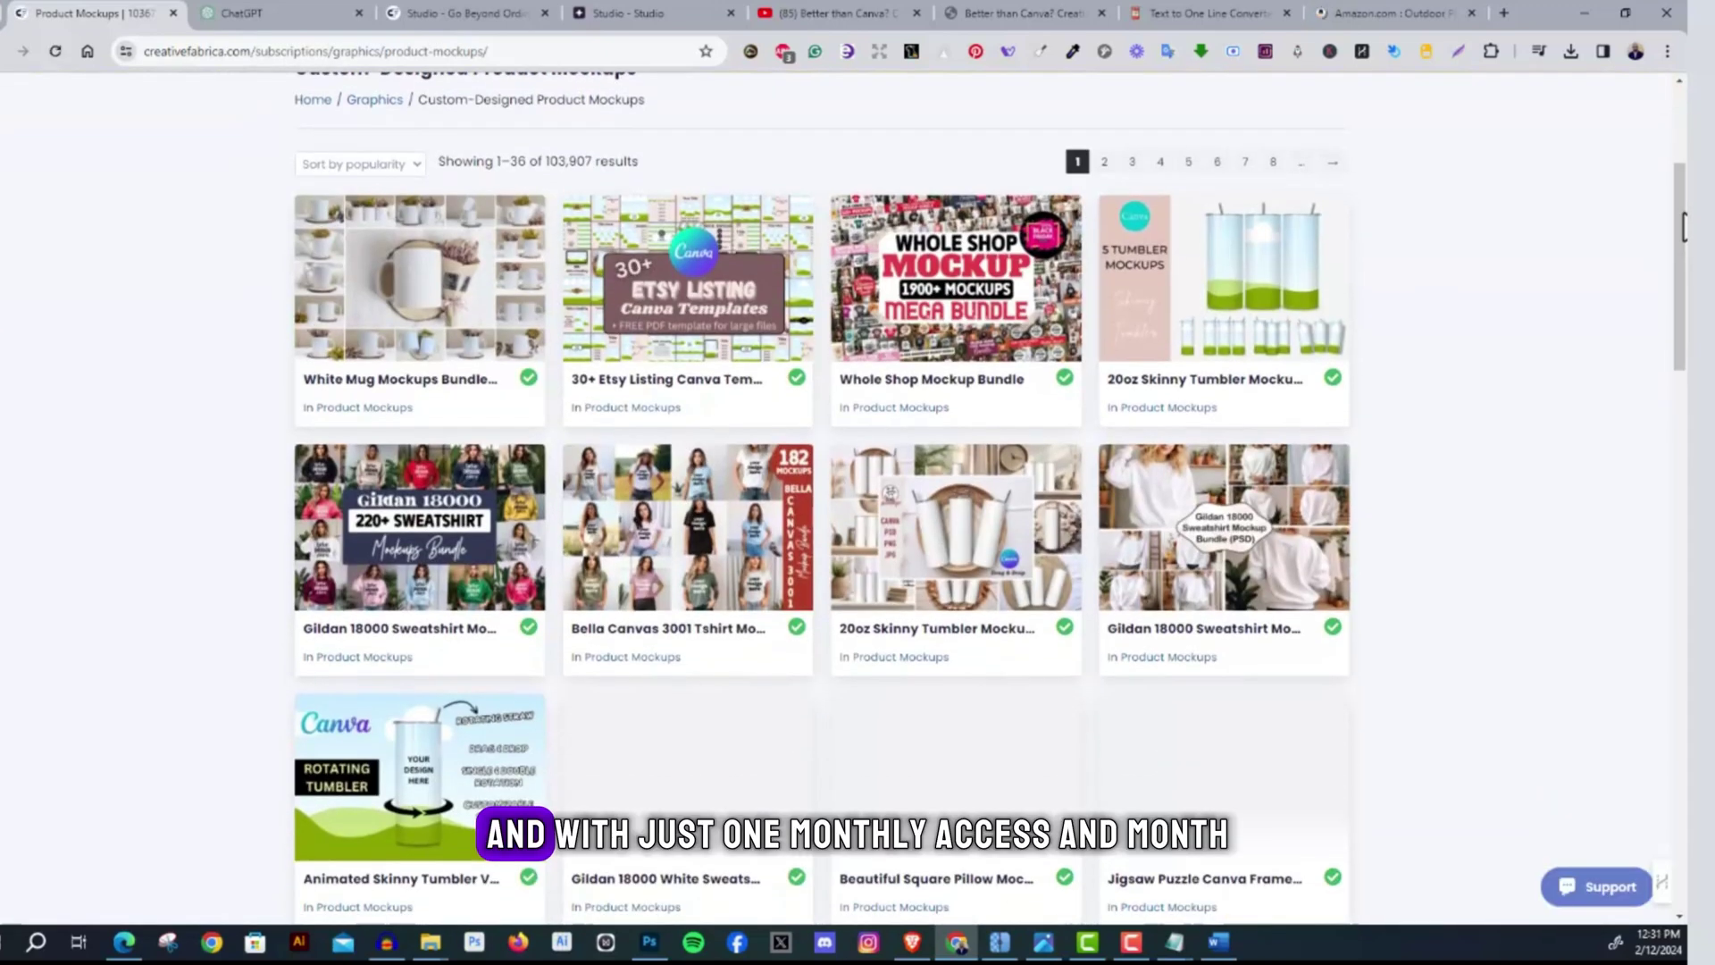
scroll(989, 496, "down", 2)
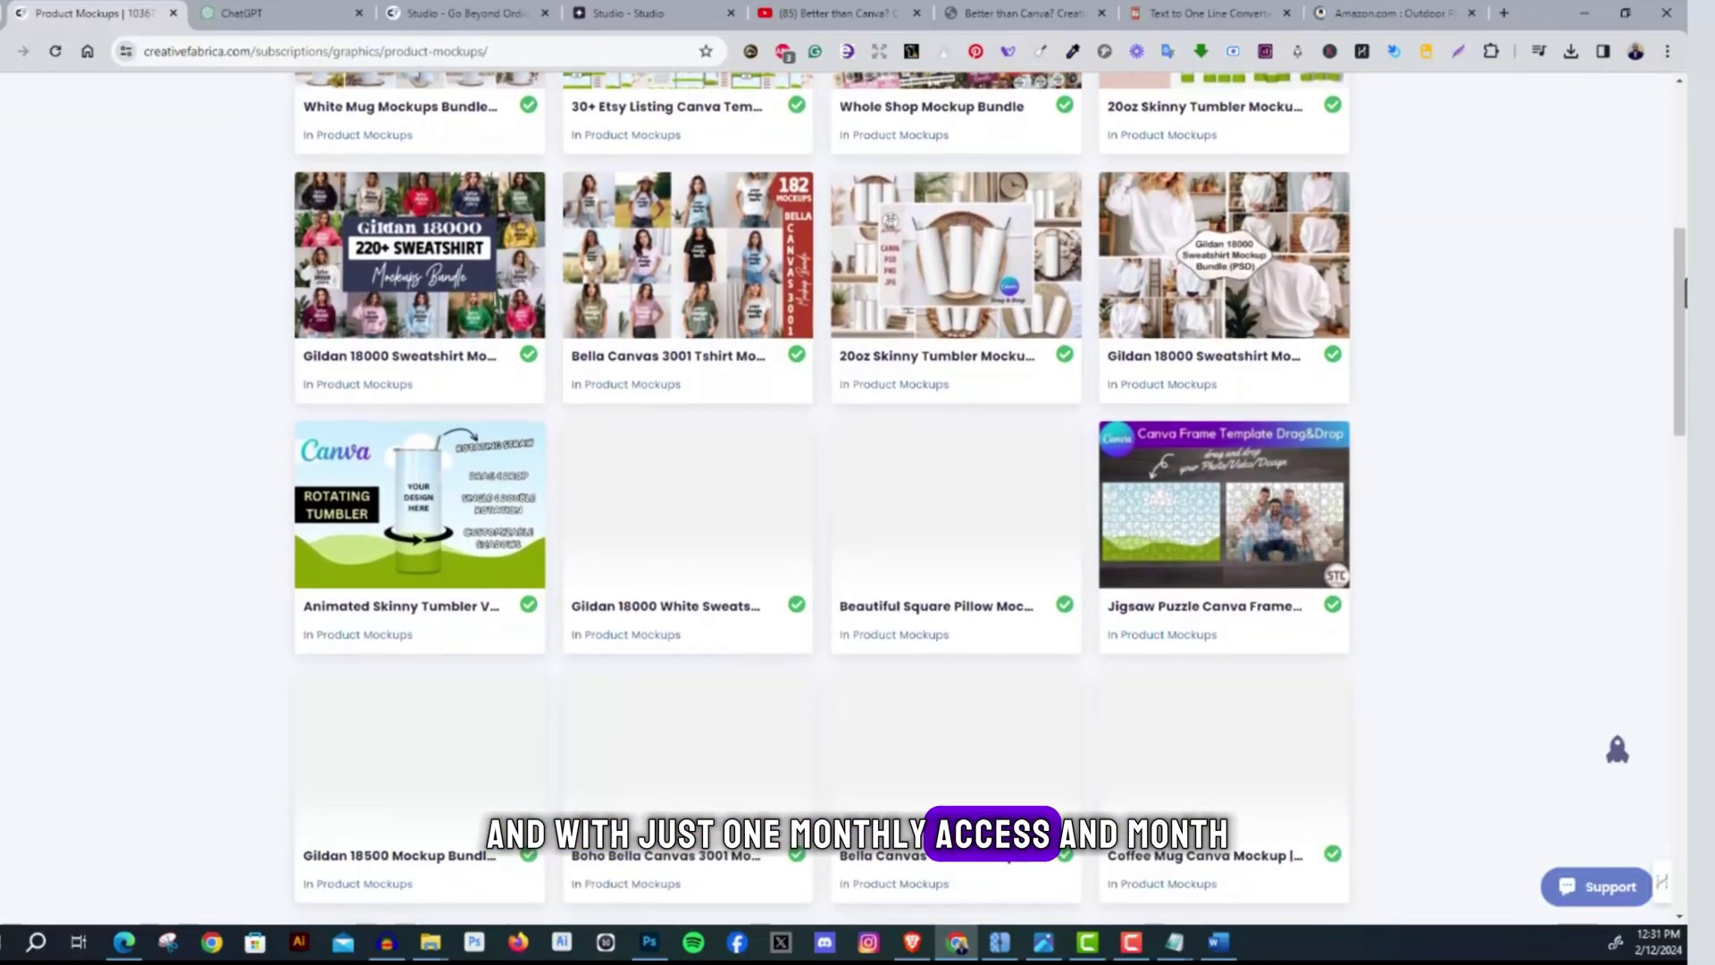
scroll(850, 498, "down", 1)
scroll(850, 498, "up", 2)
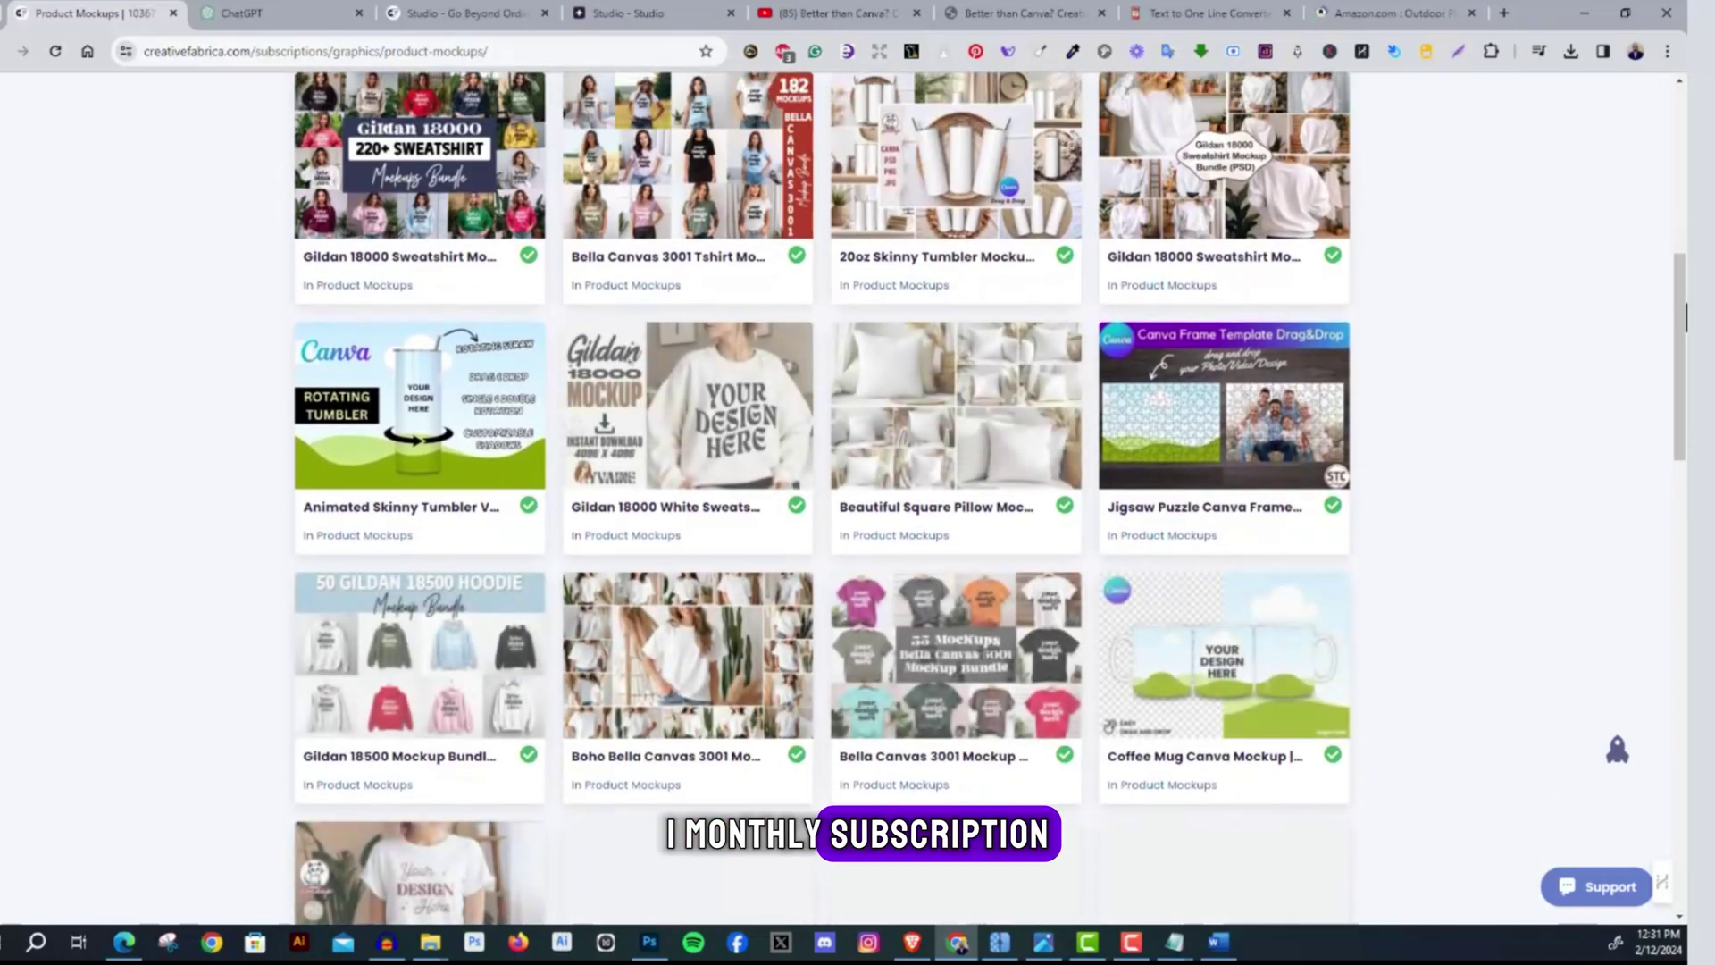
left_click_drag(1676, 394, 1647, 189)
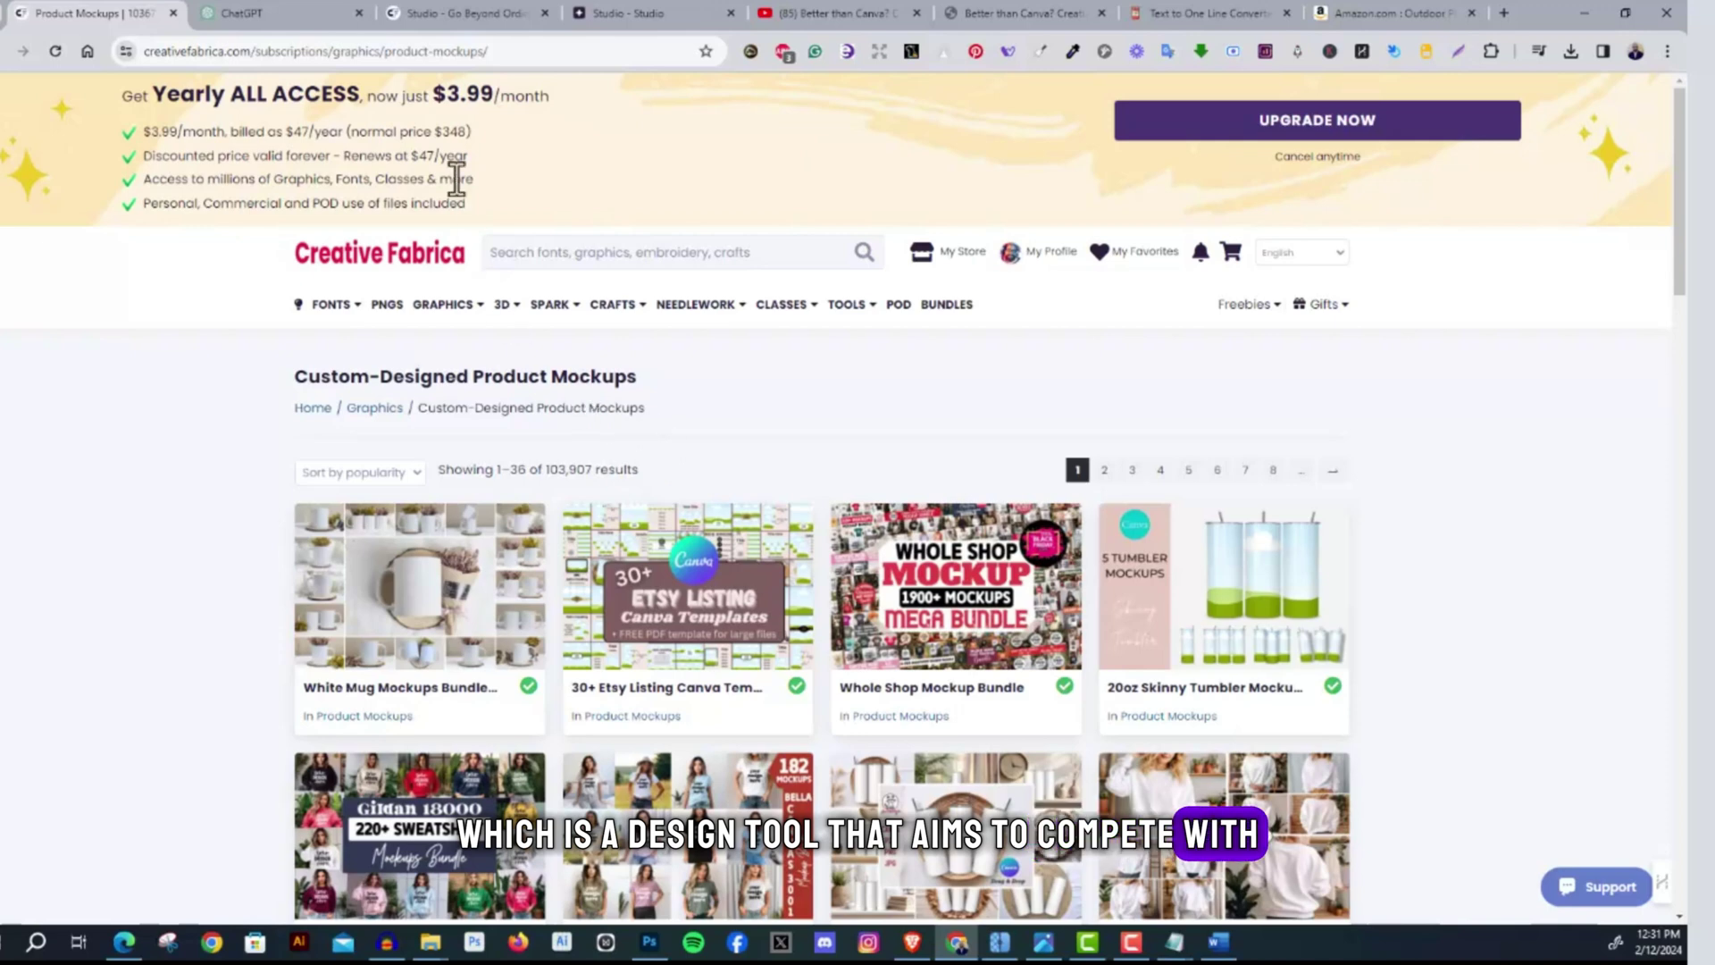
left_click(642, 13)
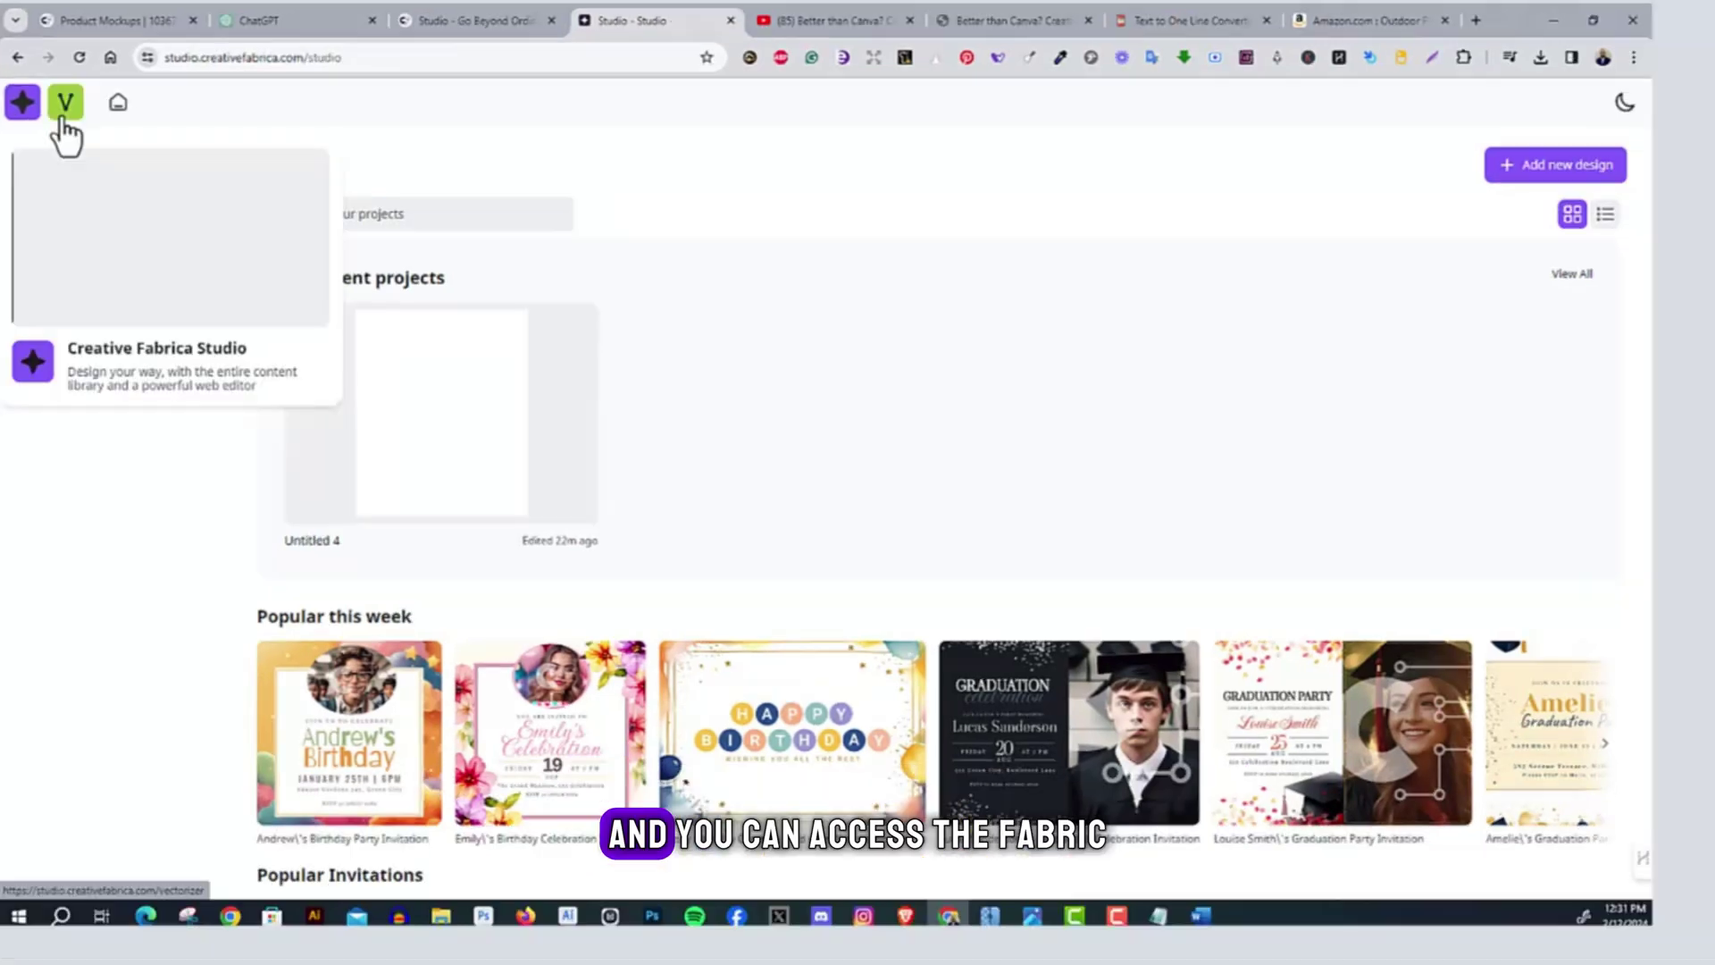
Launch the Vectorizer from the V button at Studio's top left
mouse_move(68, 125)
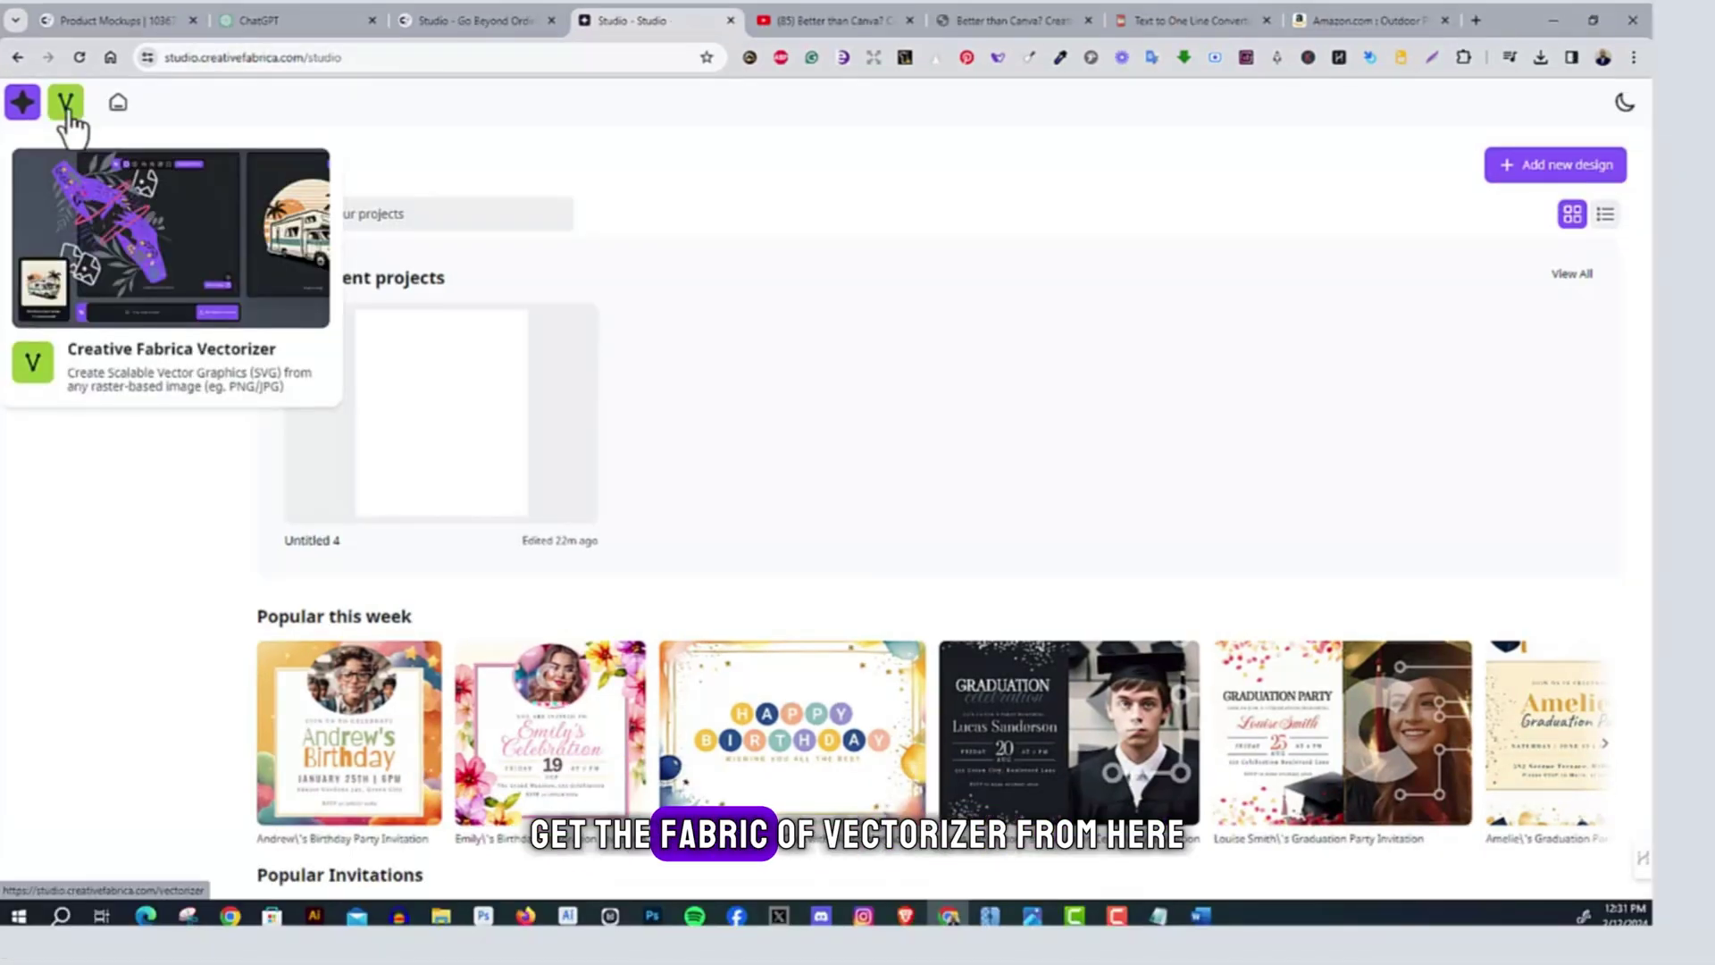
left_click(67, 115)
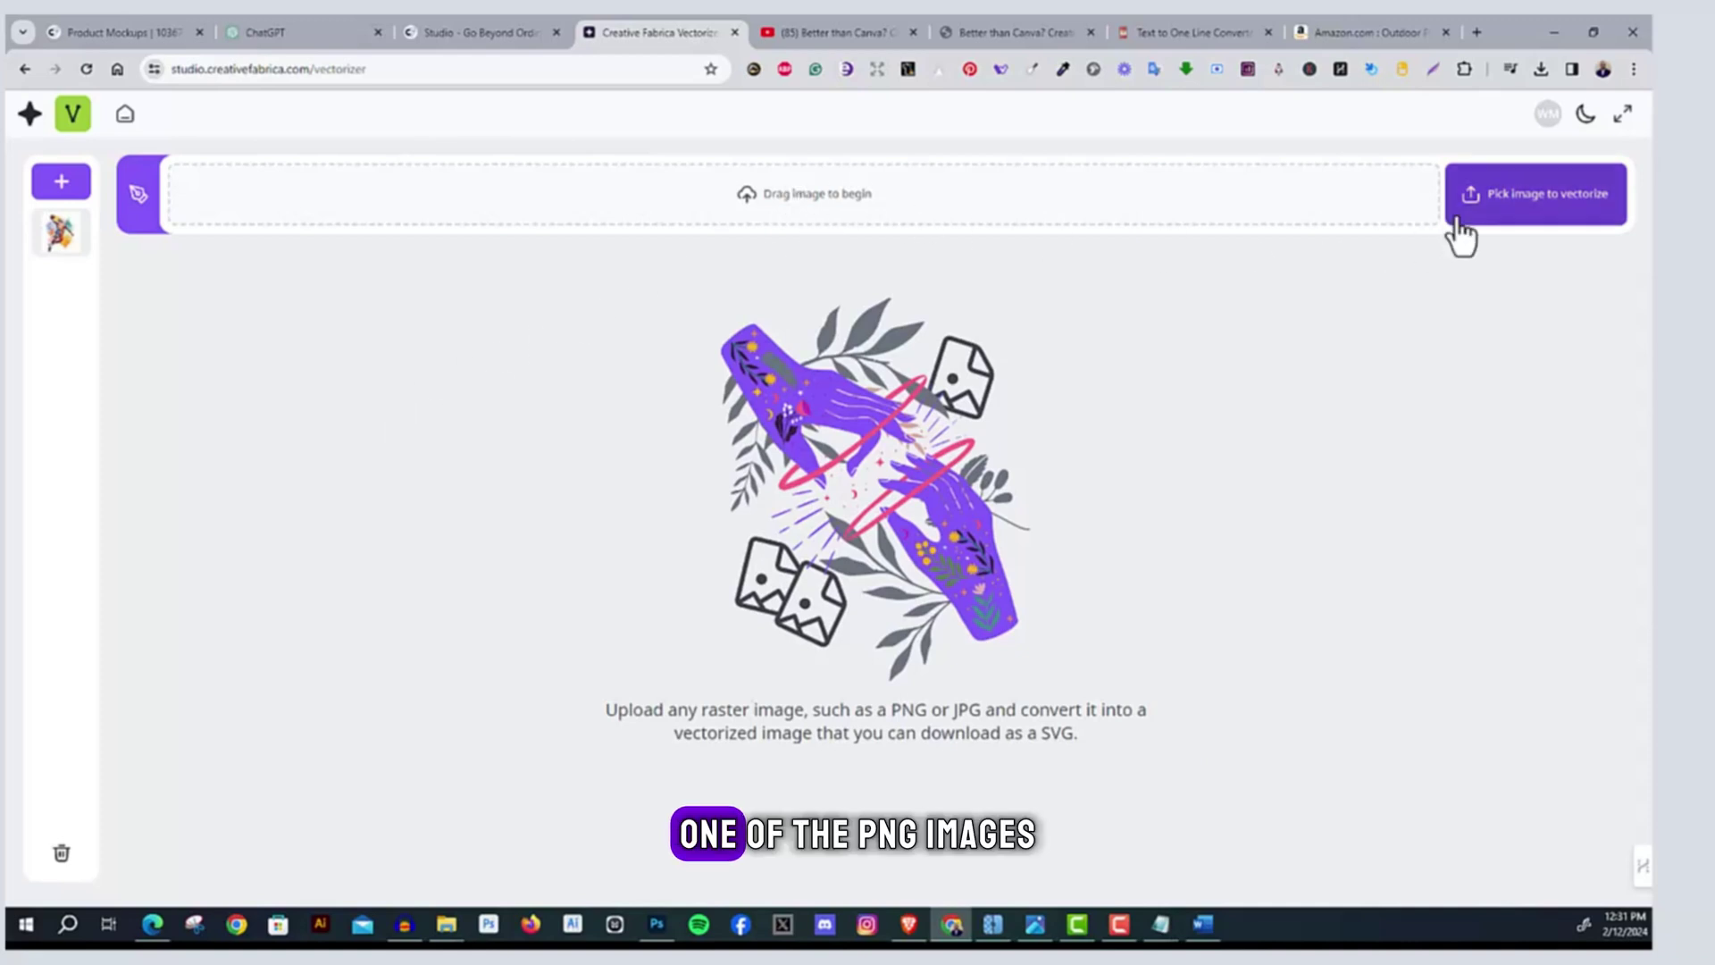
Vectorize the basketball player PNG and compare the result with the original side by side
left_click(1480, 230)
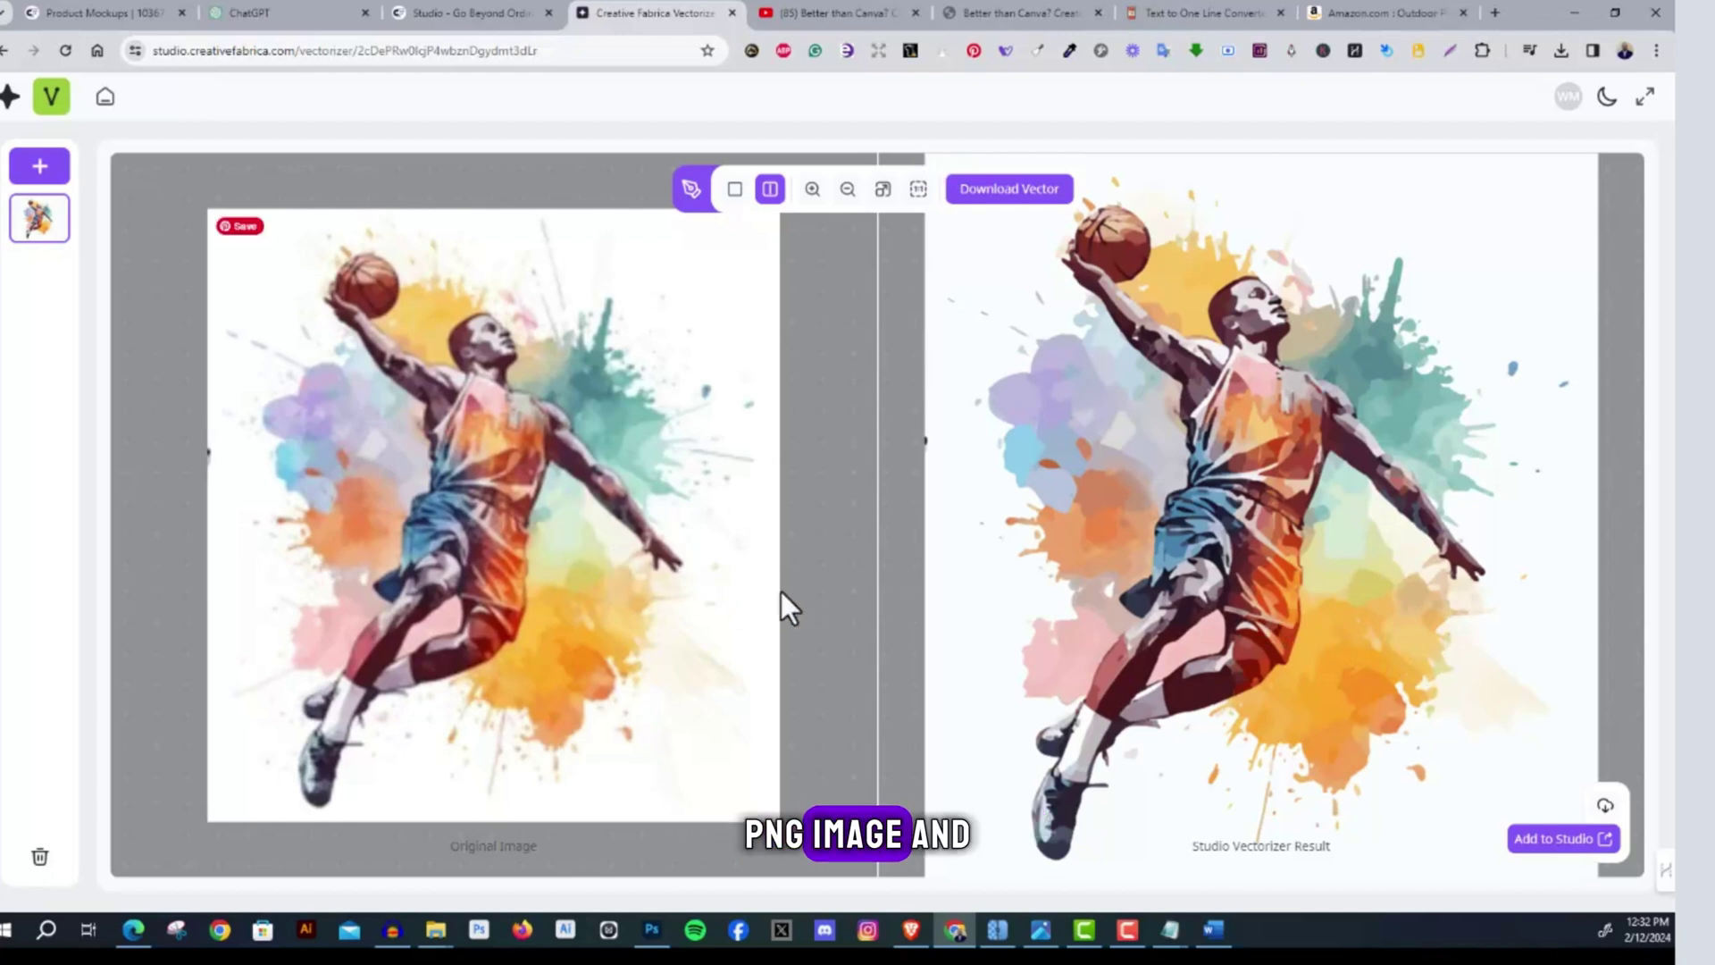
scroll(1256, 475, "down", 2)
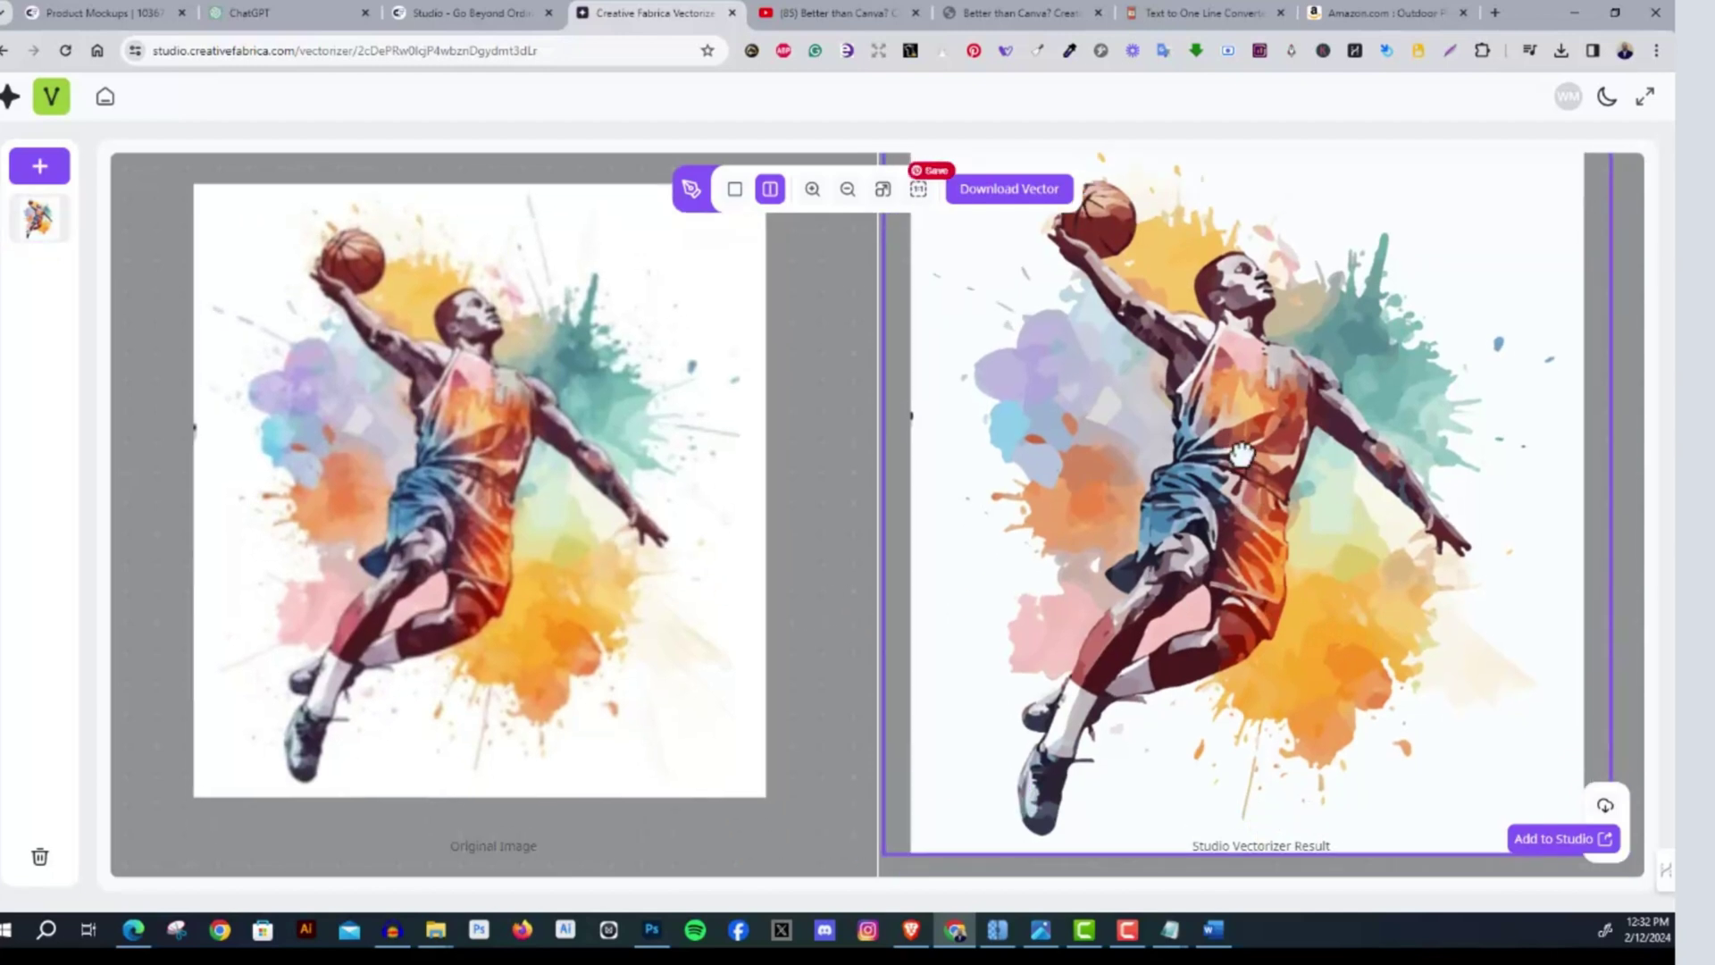
scroll(1571, 658, "up", 2)
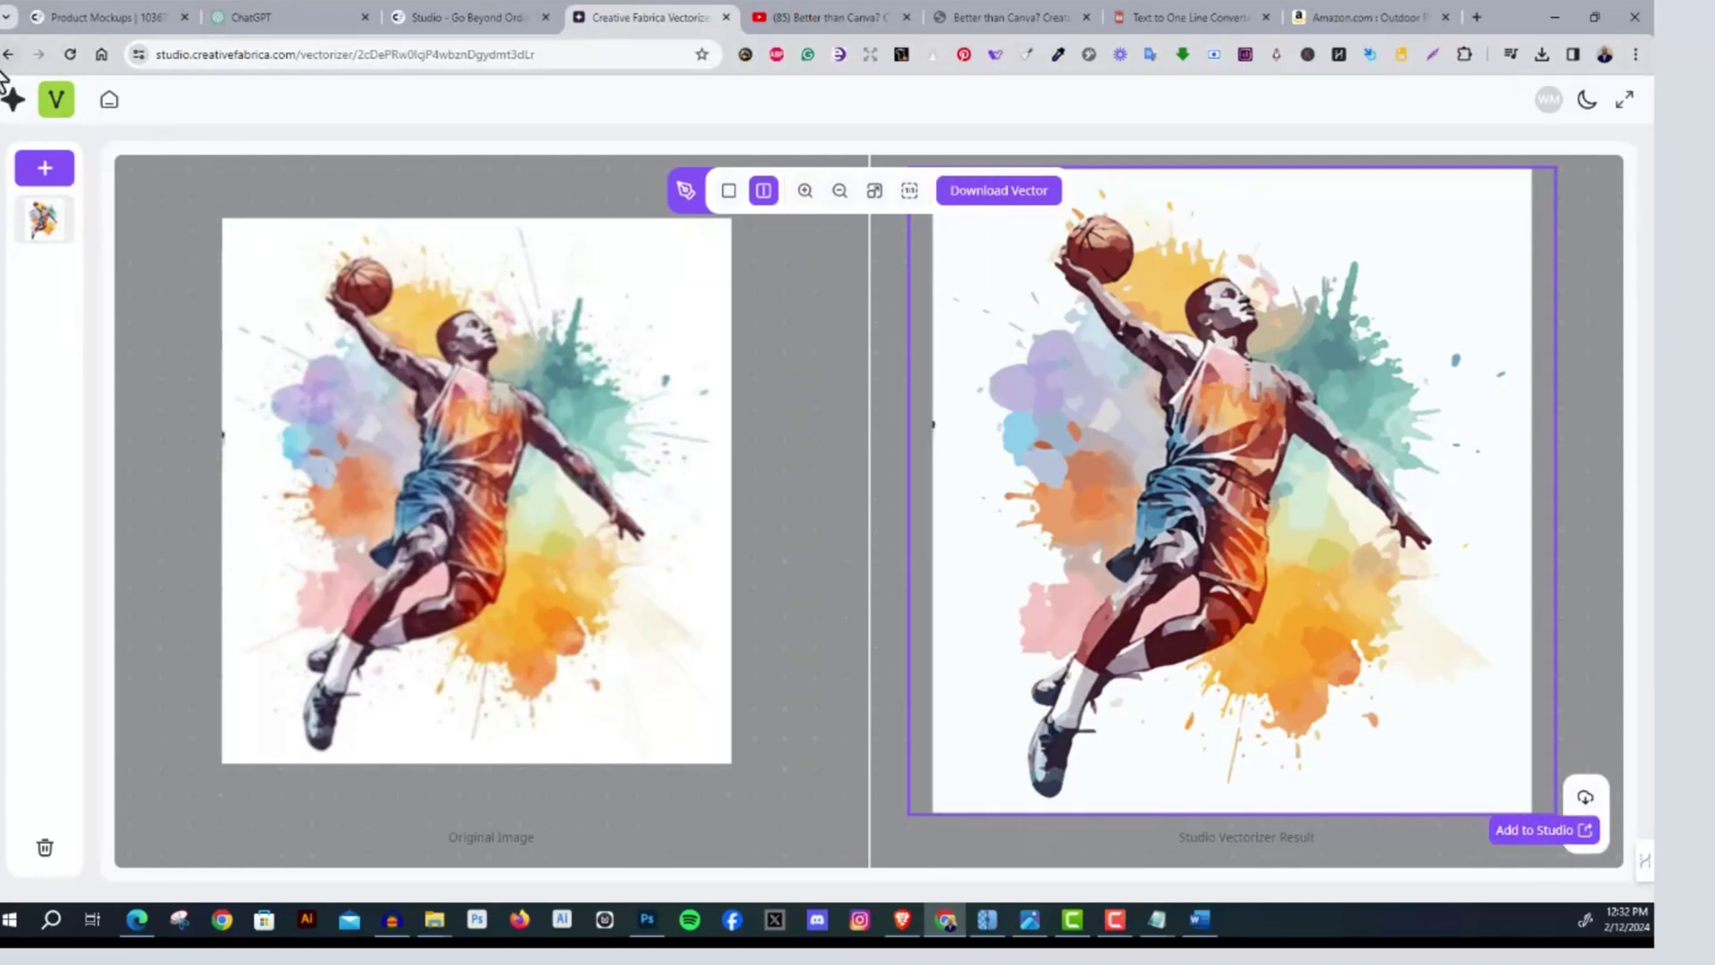
Go back from the Vectorizer to the Studio home page and start adding a new design
mouse_move(13, 109)
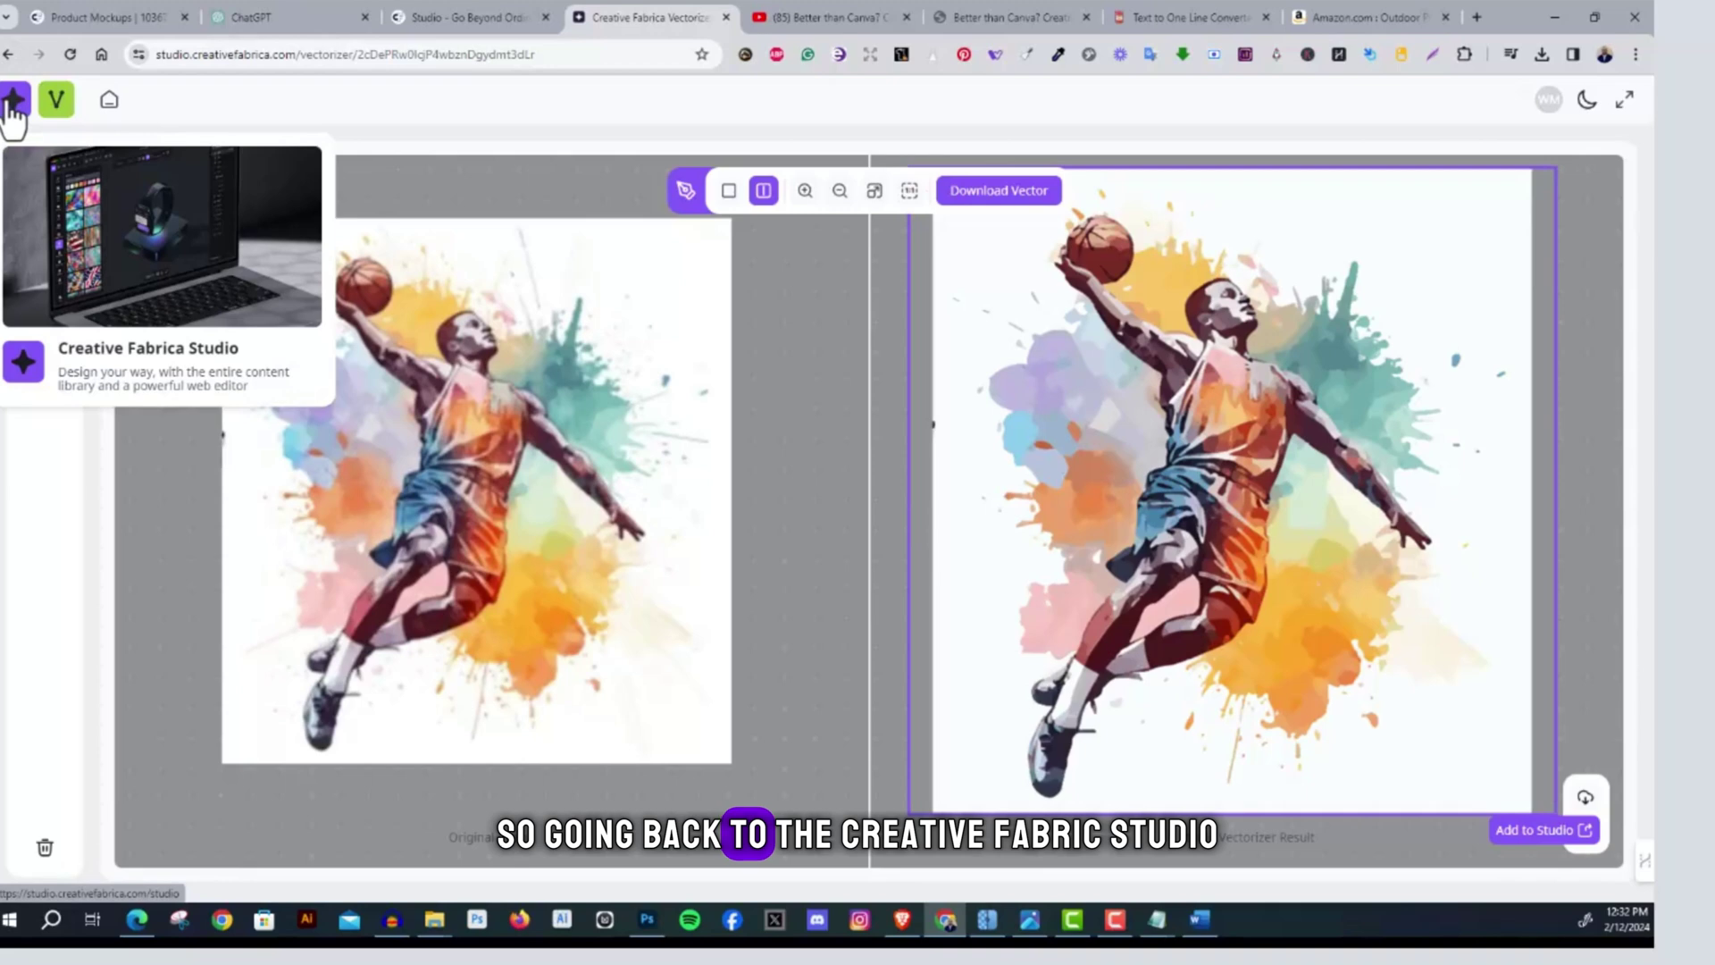
left_click(13, 105)
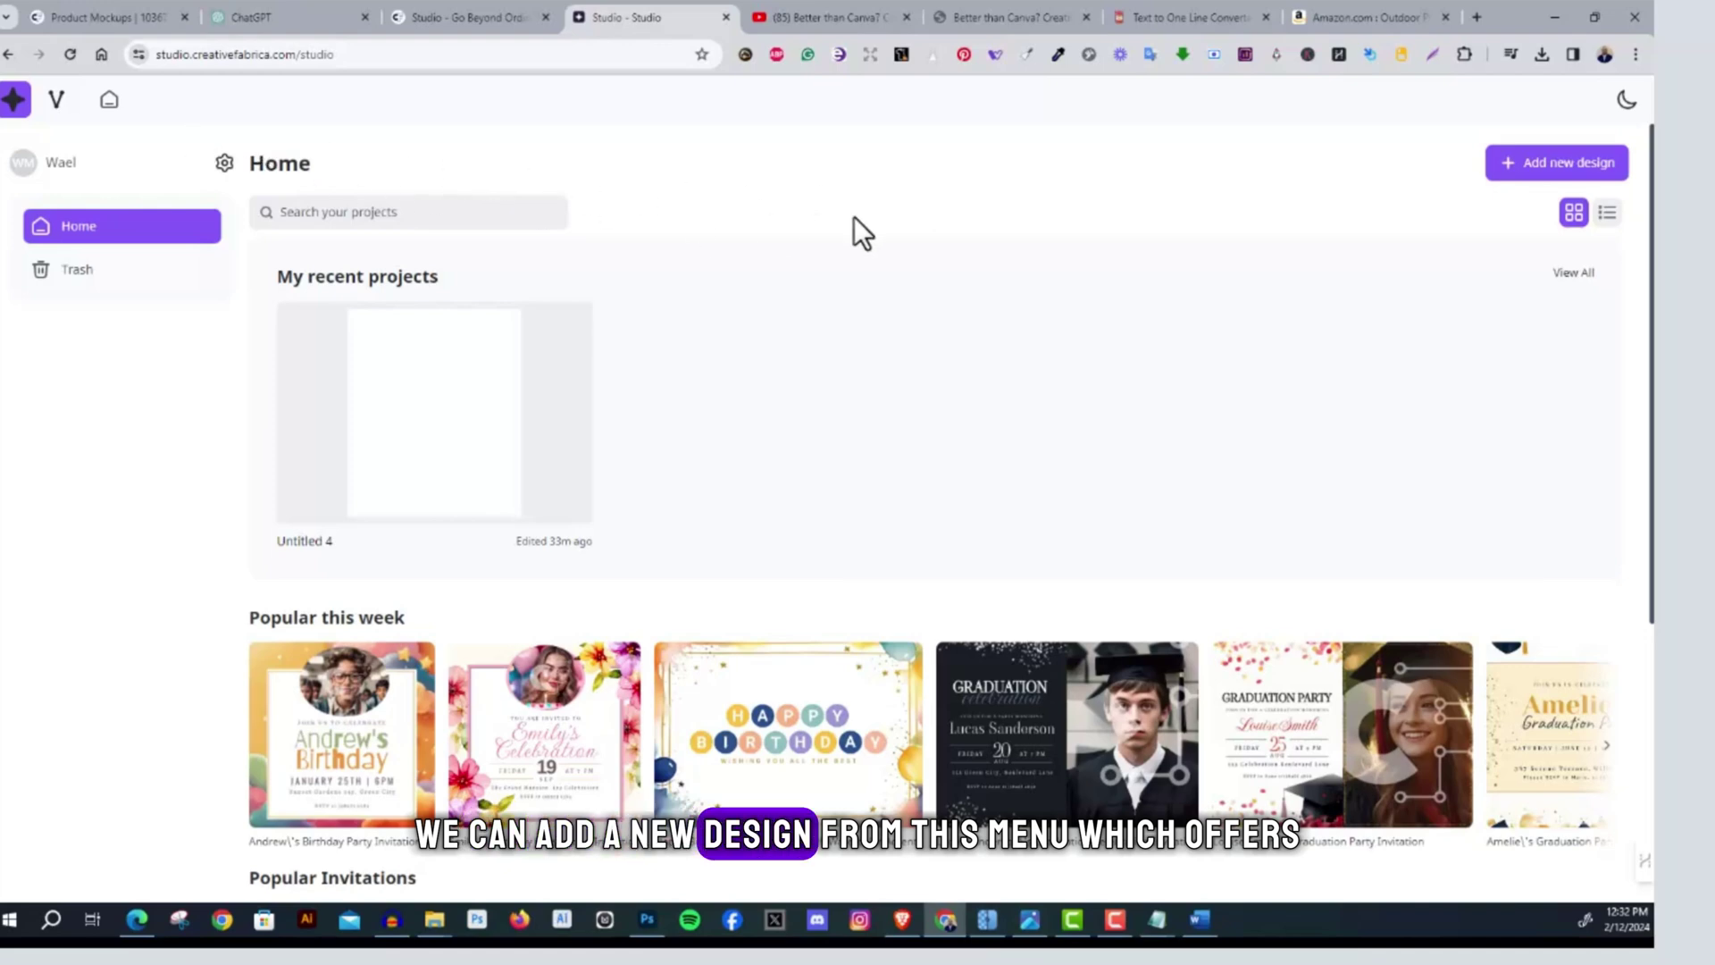
left_click(1553, 178)
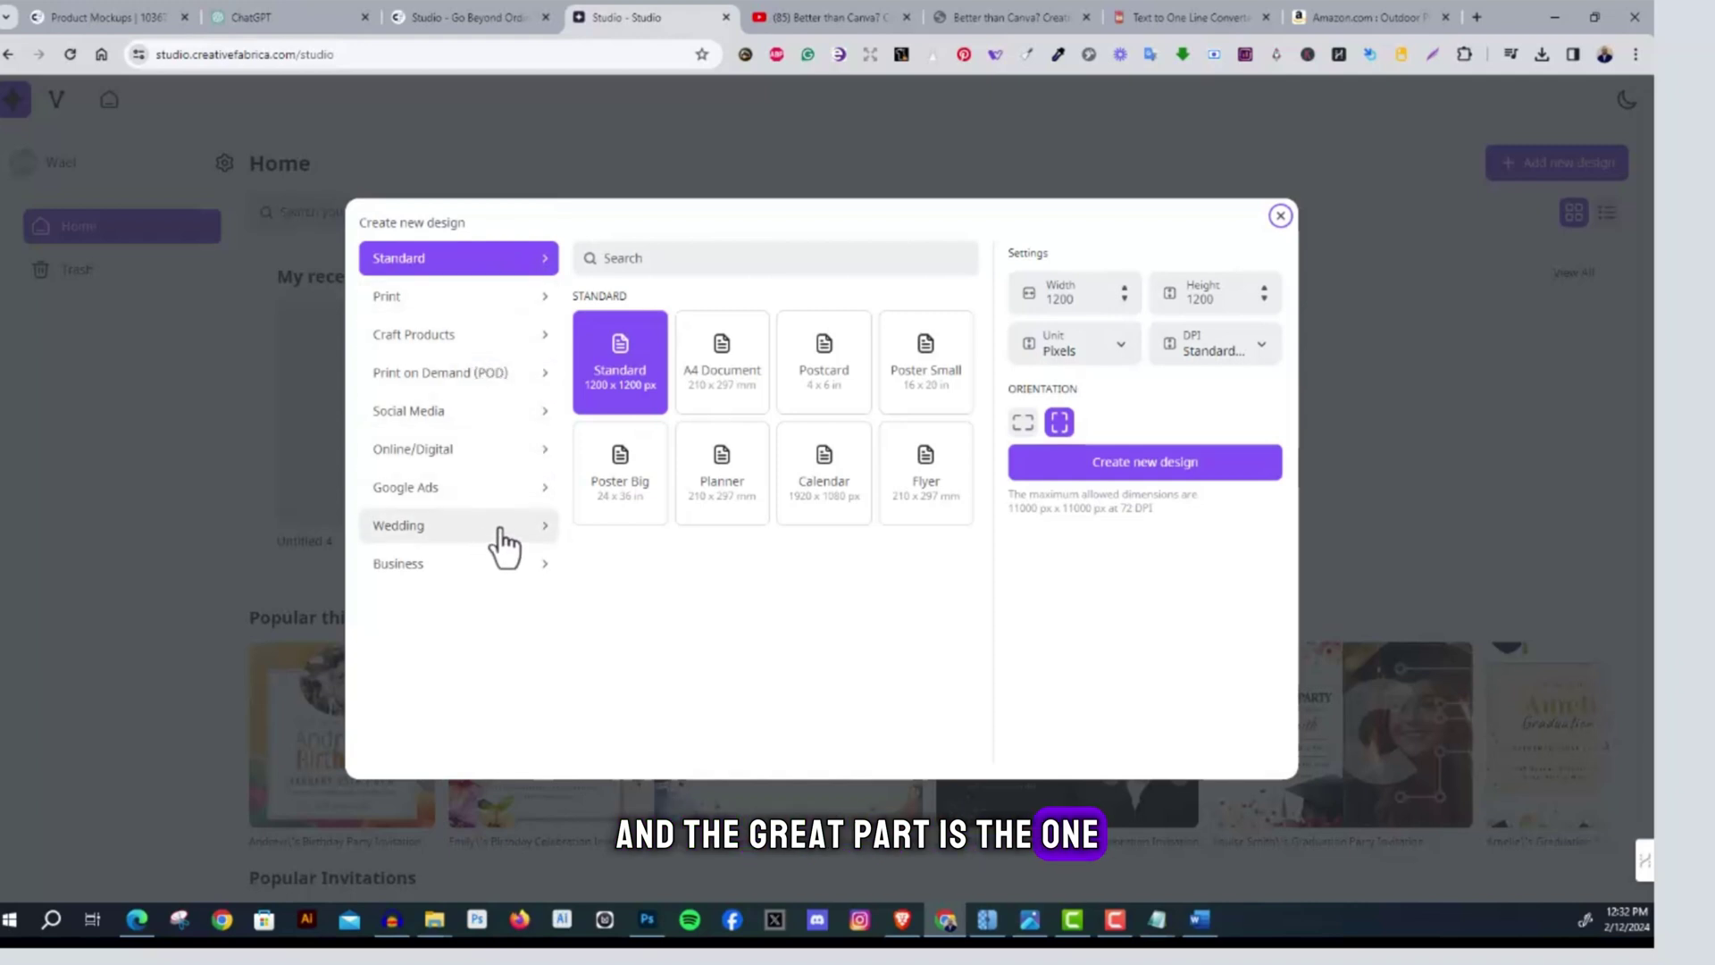
Browse the Print, Craft Products and Print on Demand (POD) canvas presets
left_click(480, 309)
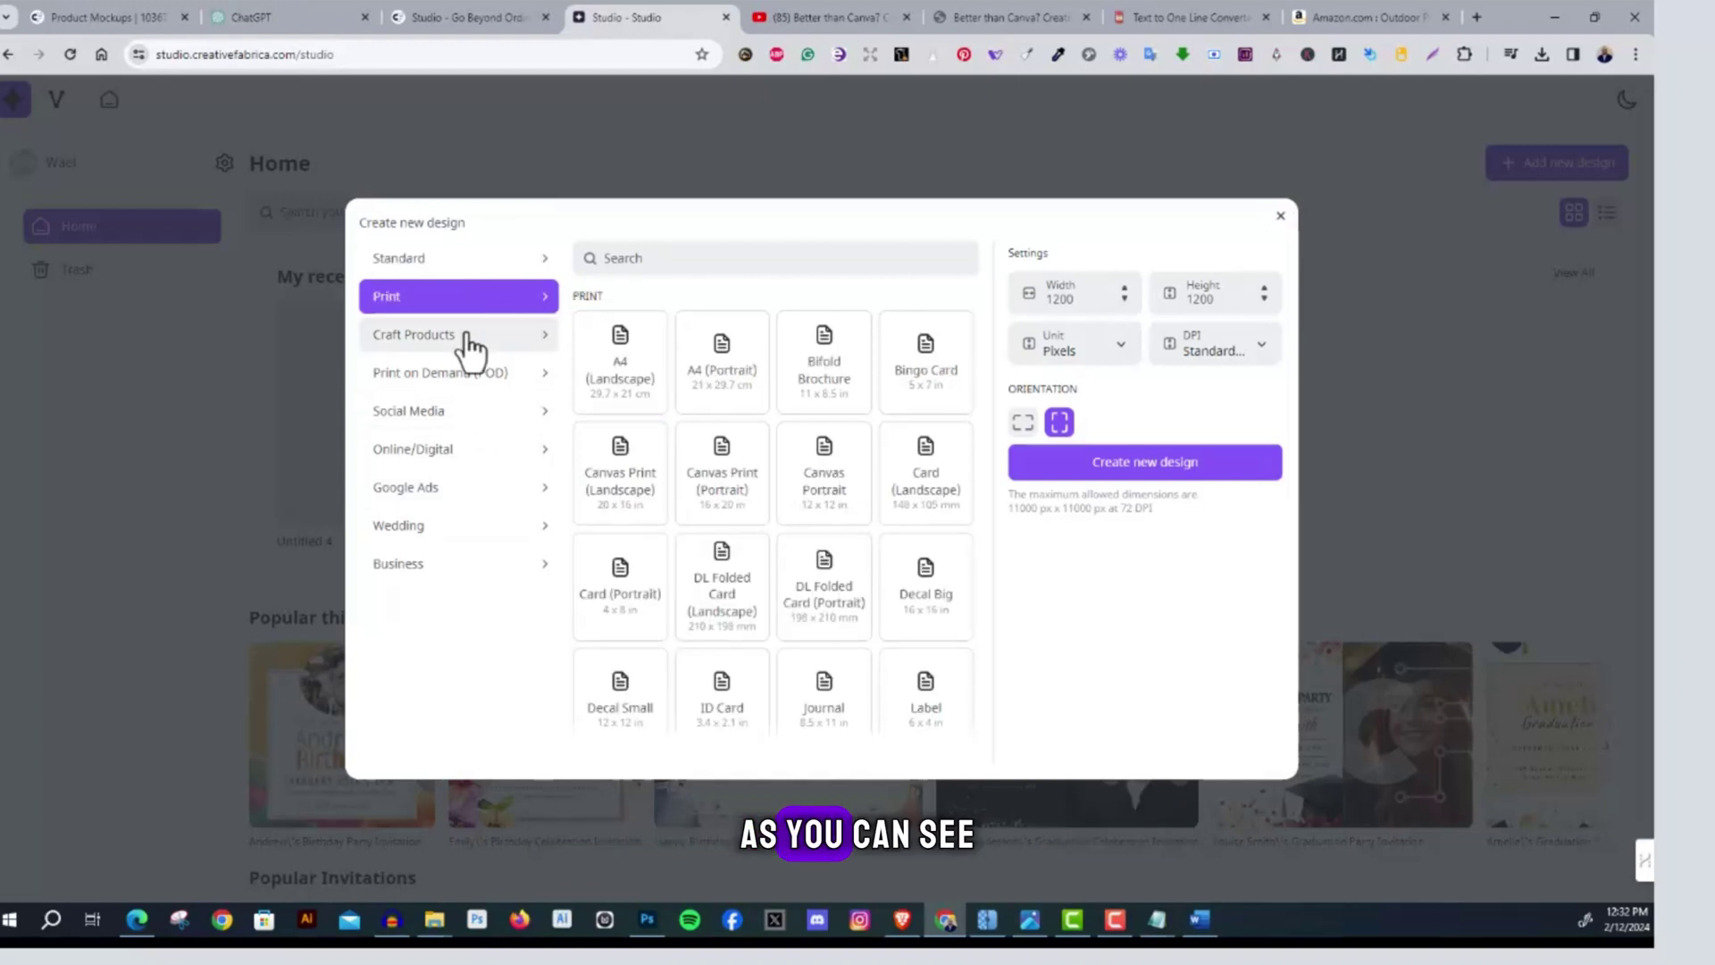
left_click(467, 337)
left_click(476, 377)
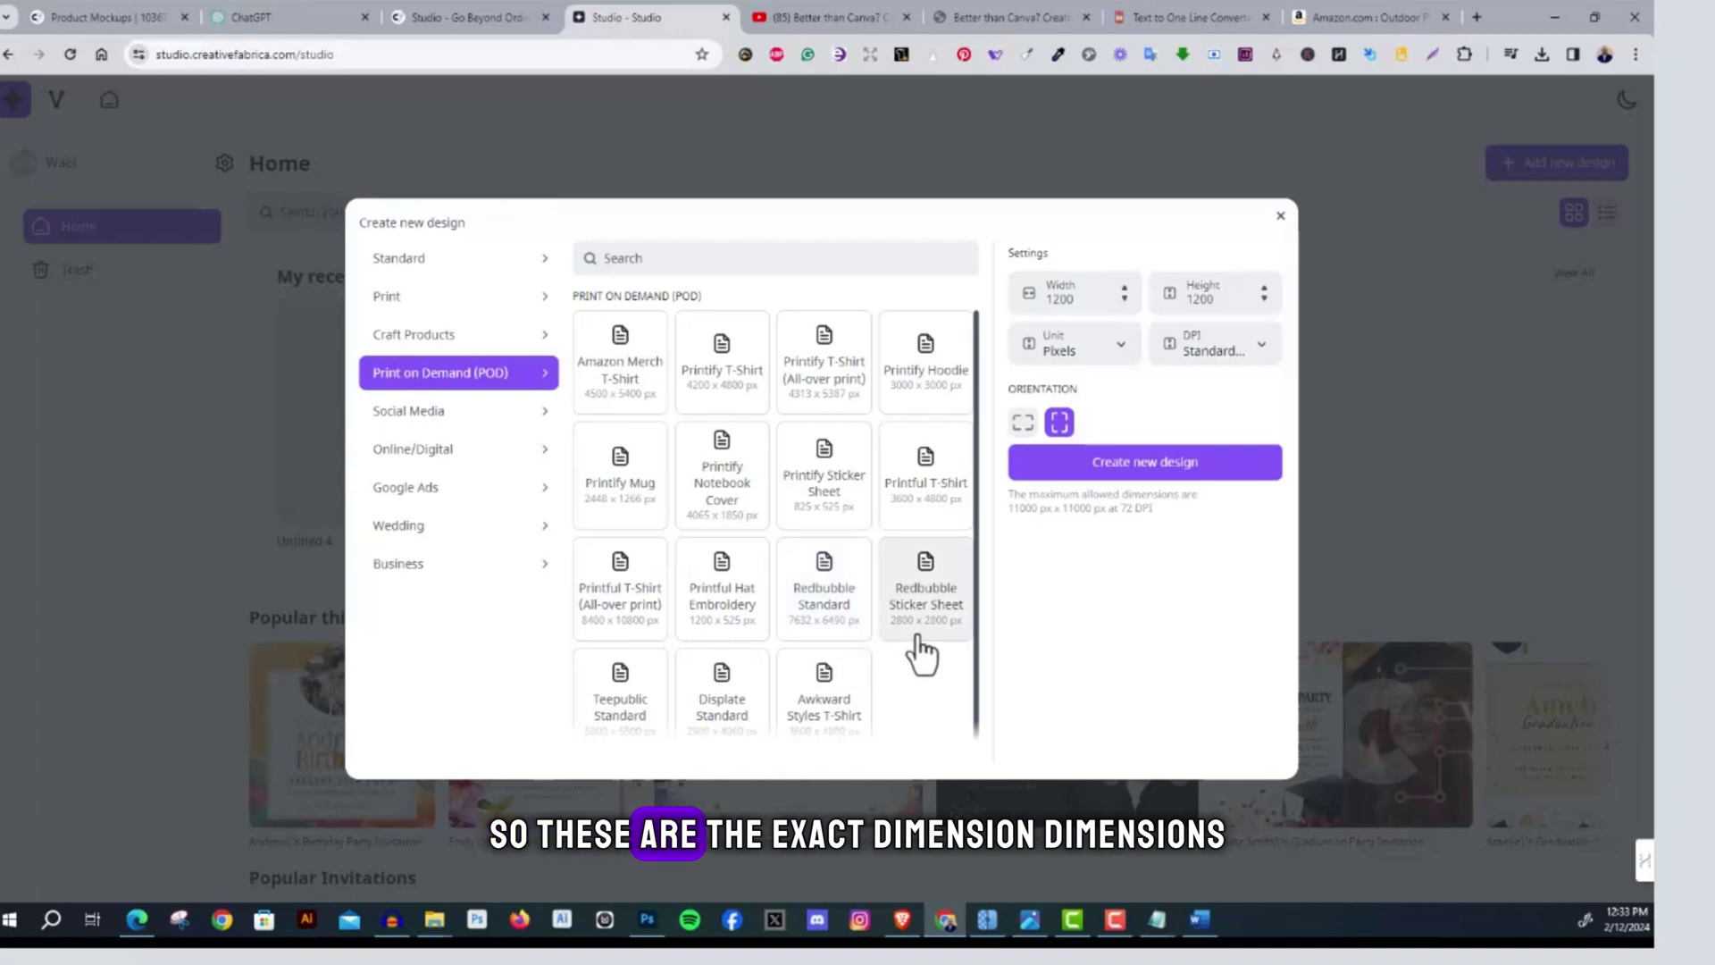
Try landscape orientation and Social Media presets, then create a blank 1200 × 1200 px design
scroll(894, 643, "down", 1)
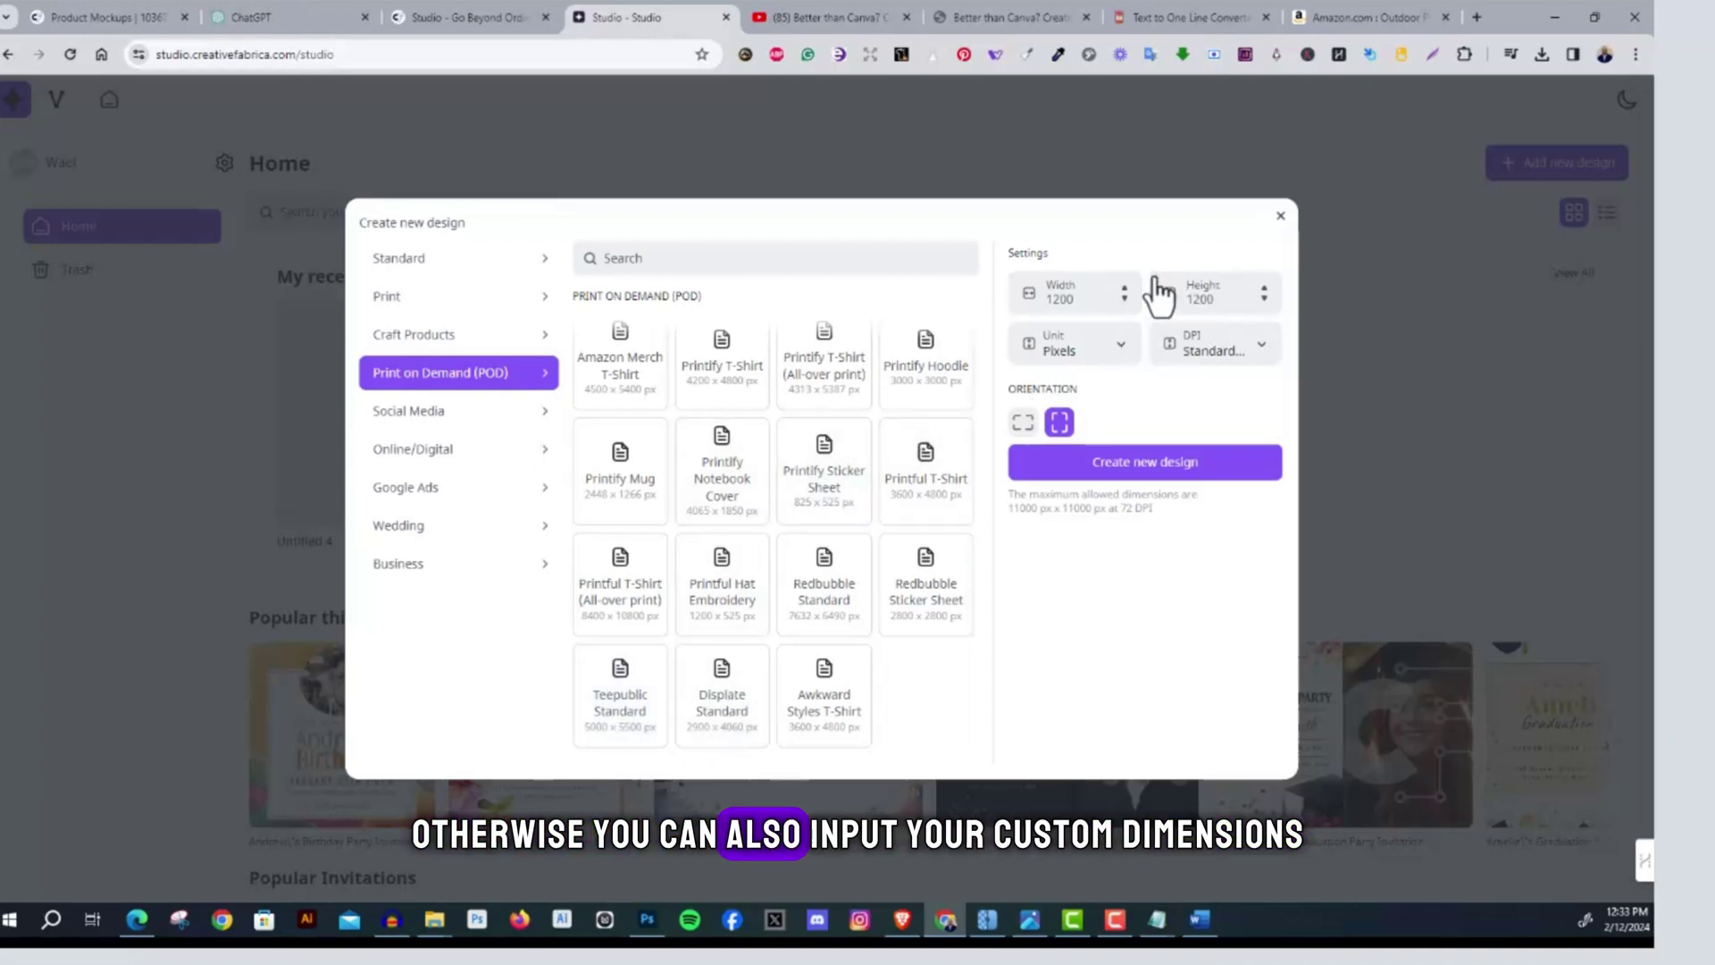
left_click(1024, 423)
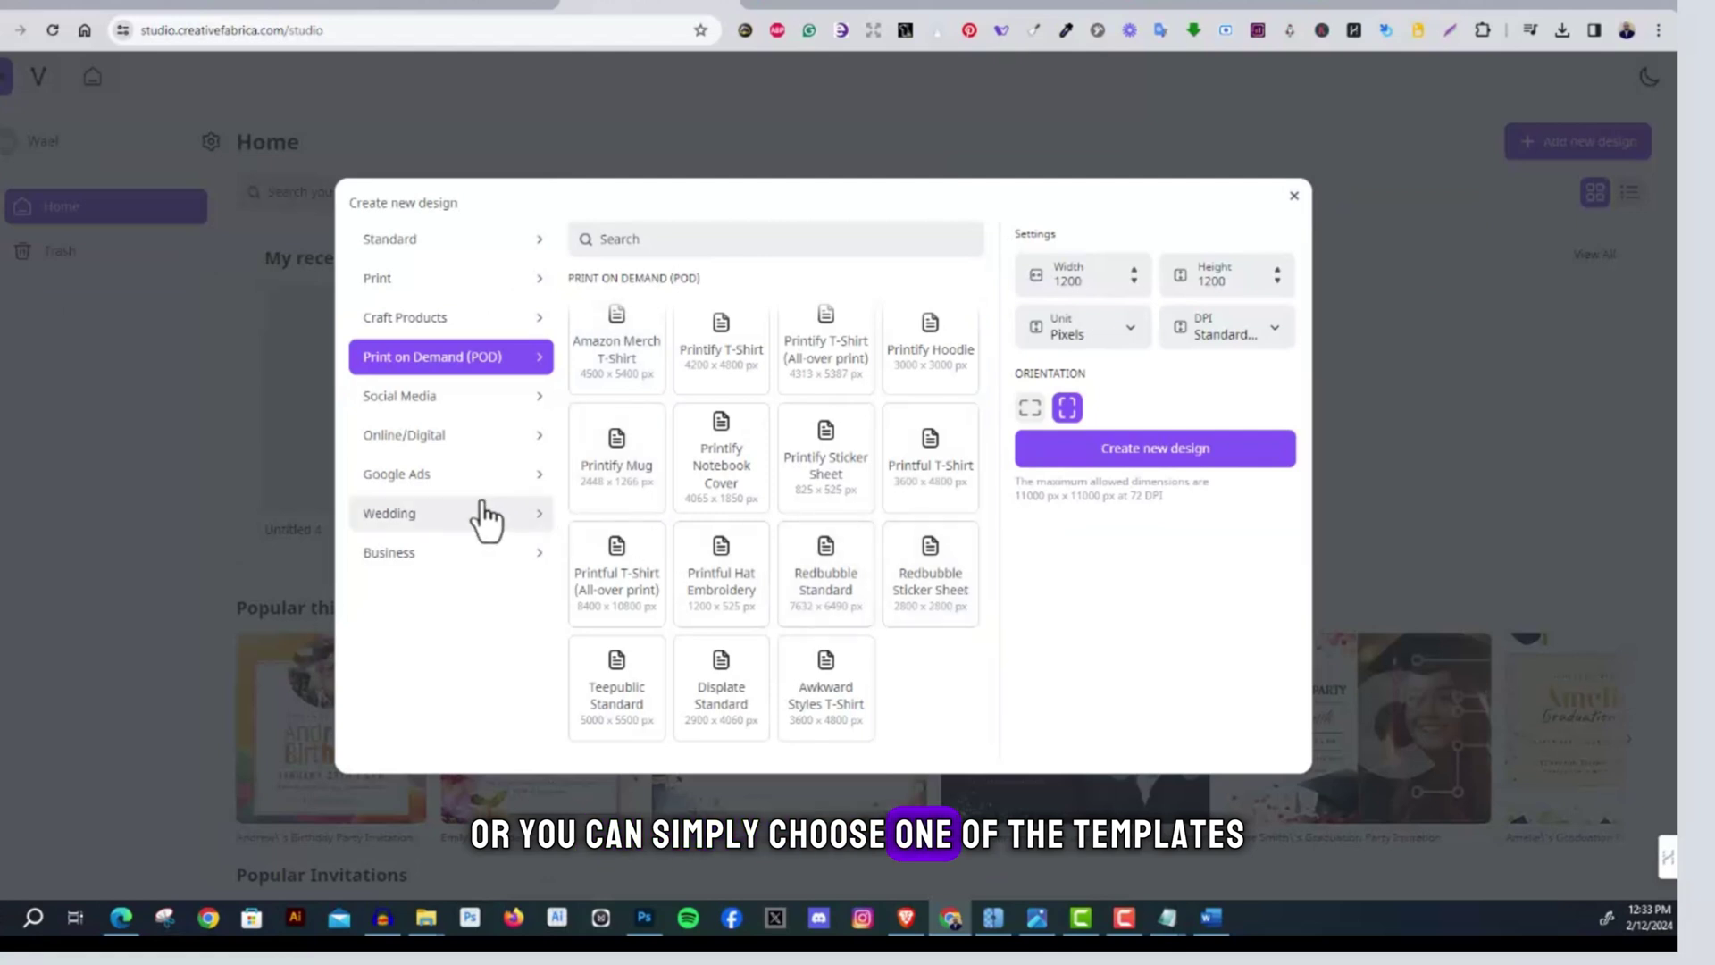
left_click(483, 413)
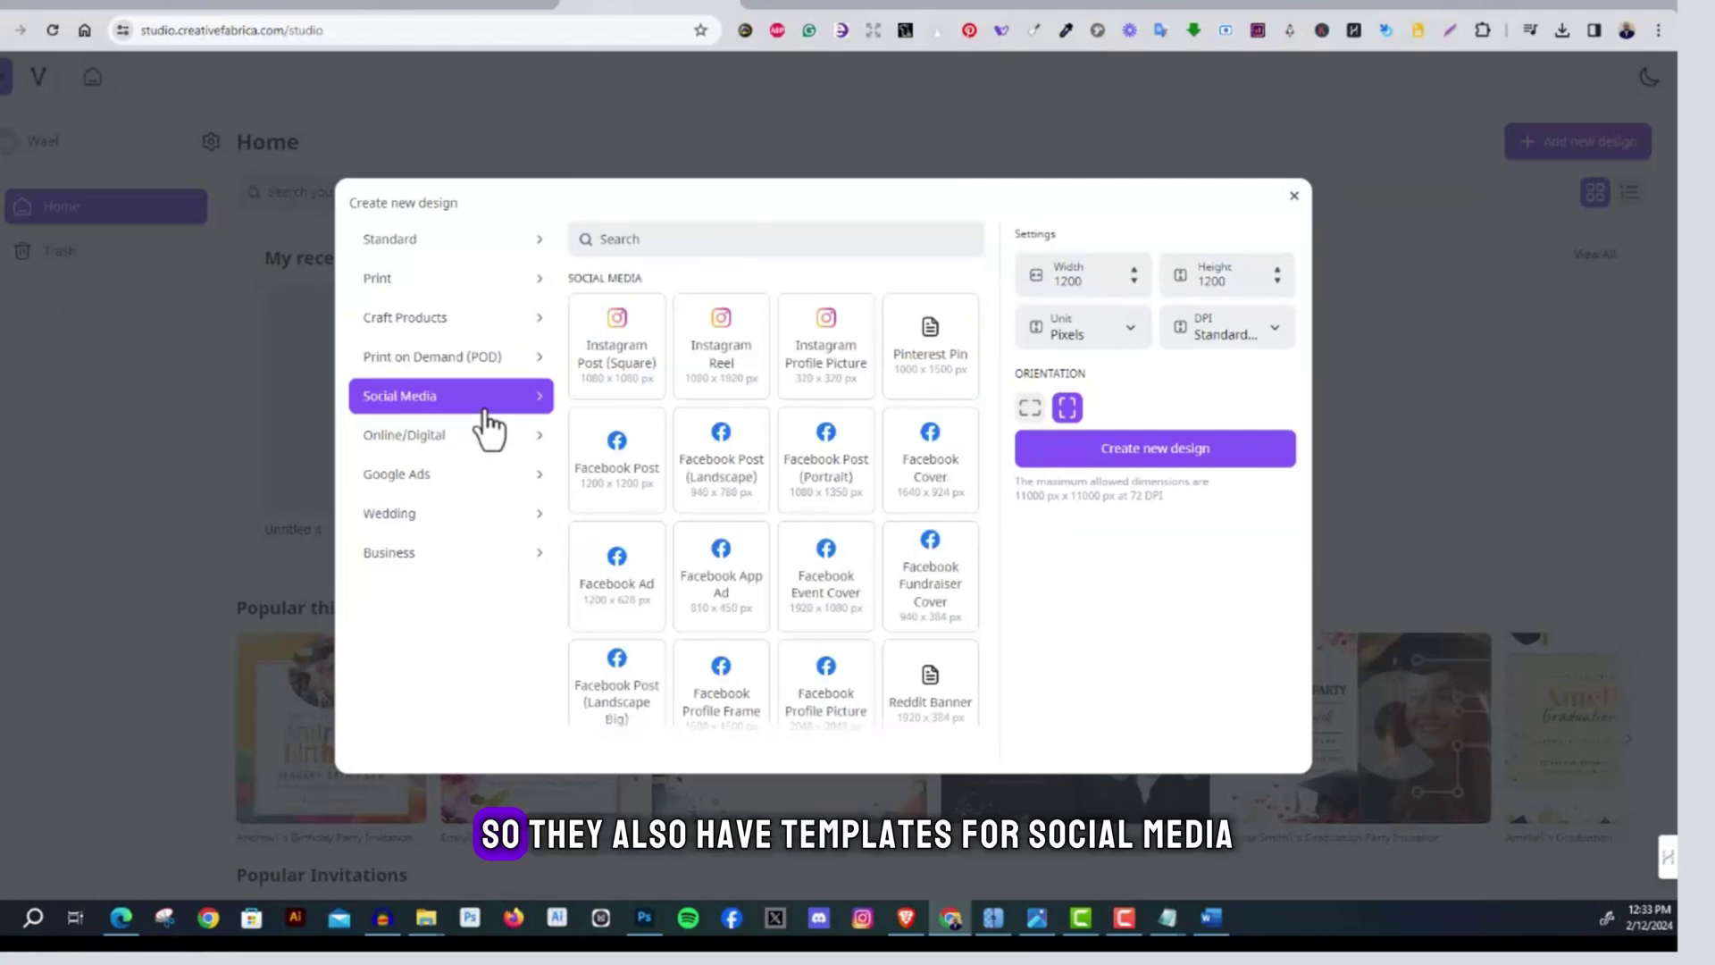
left_click(435, 368)
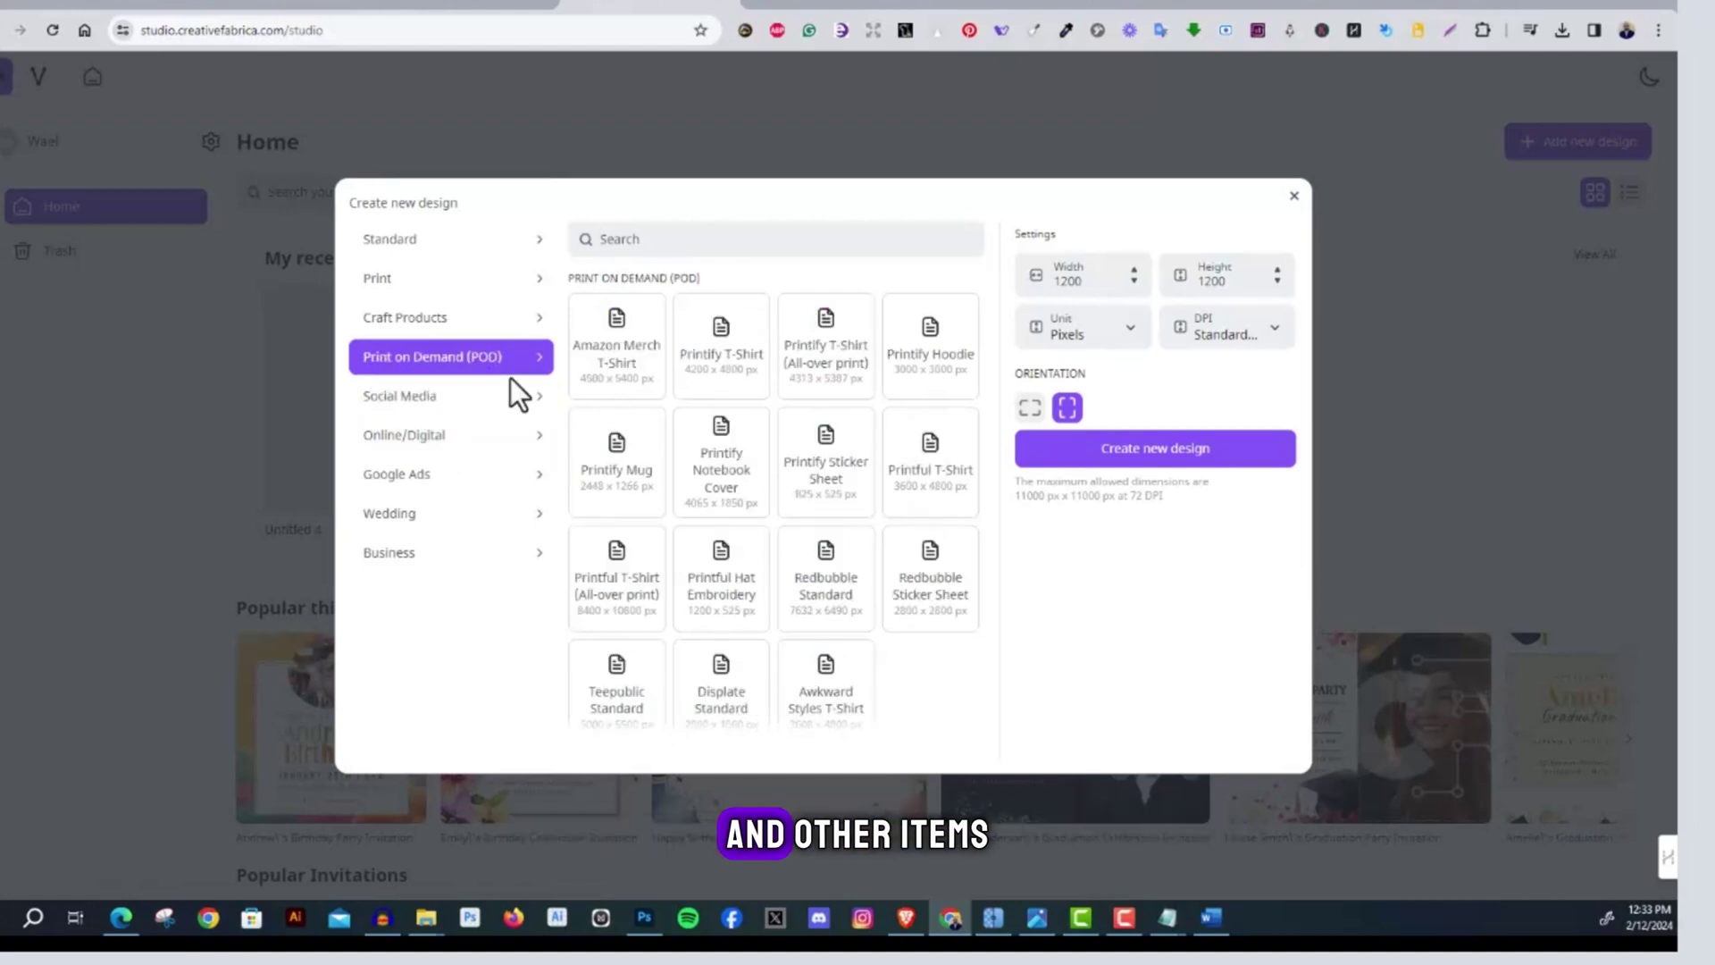
left_click(1129, 463)
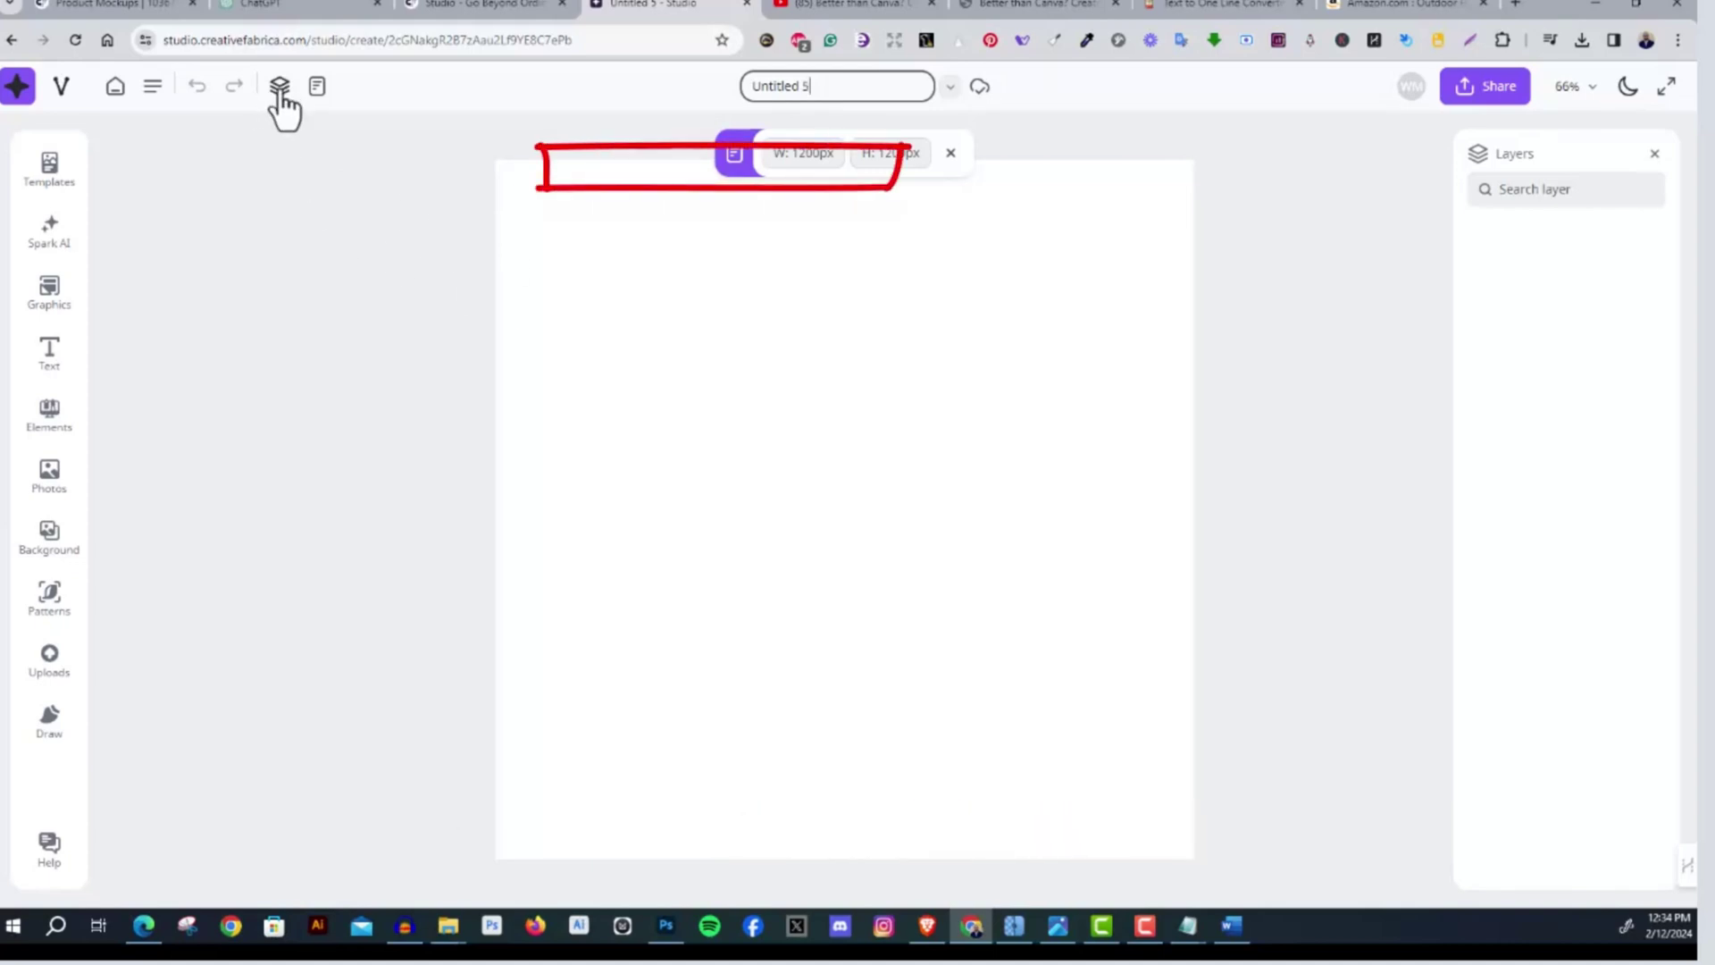
Toggle dark theme on and back off, then show the T-Shirts Templates library beside the canvas
left_click(1627, 89)
left_click(1626, 89)
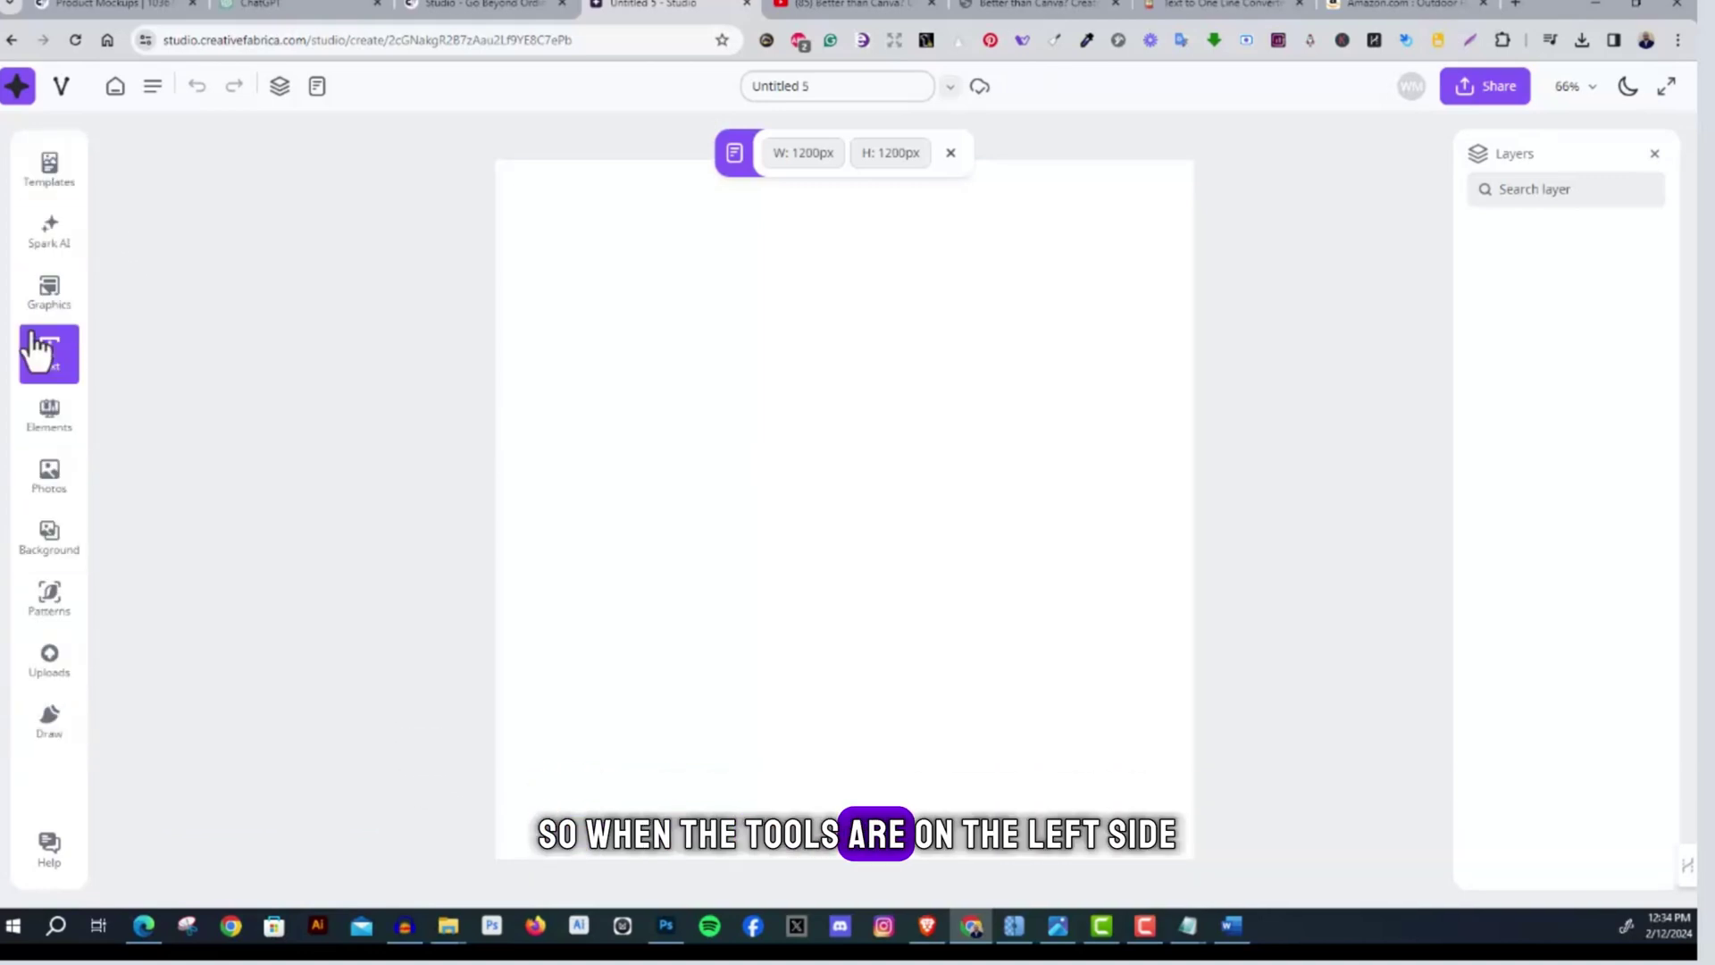
left_click(49, 172)
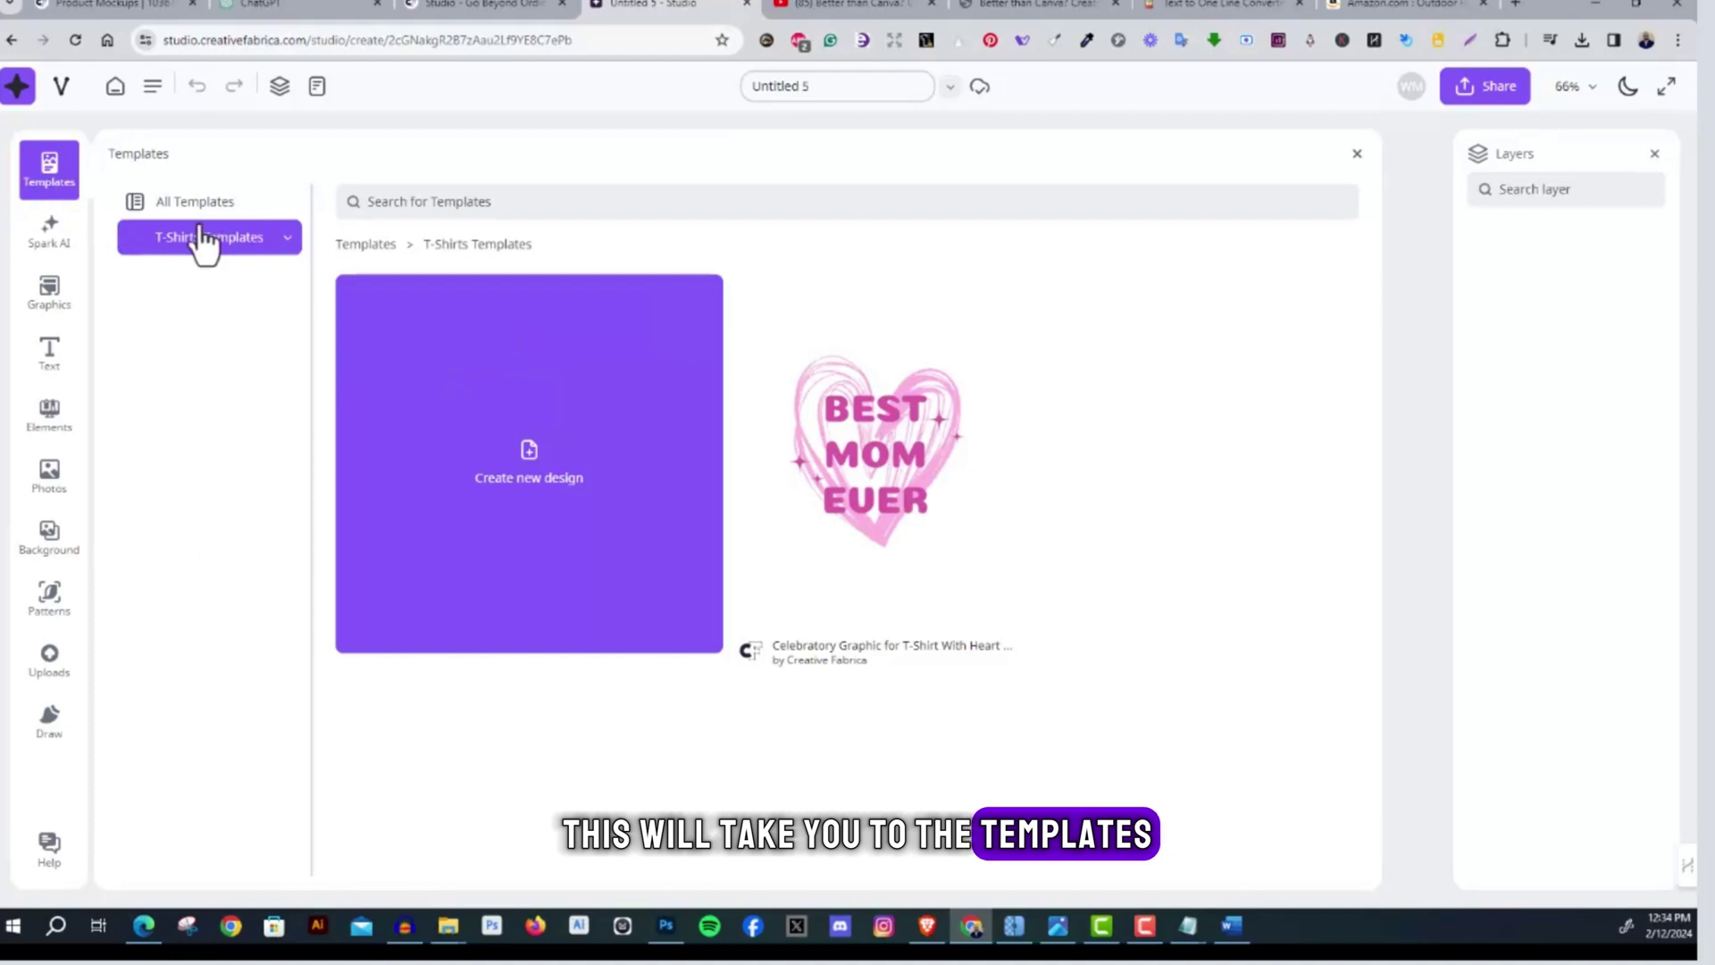
Show All Templates and browse the Recommended and Popular this week rows
left_click(208, 208)
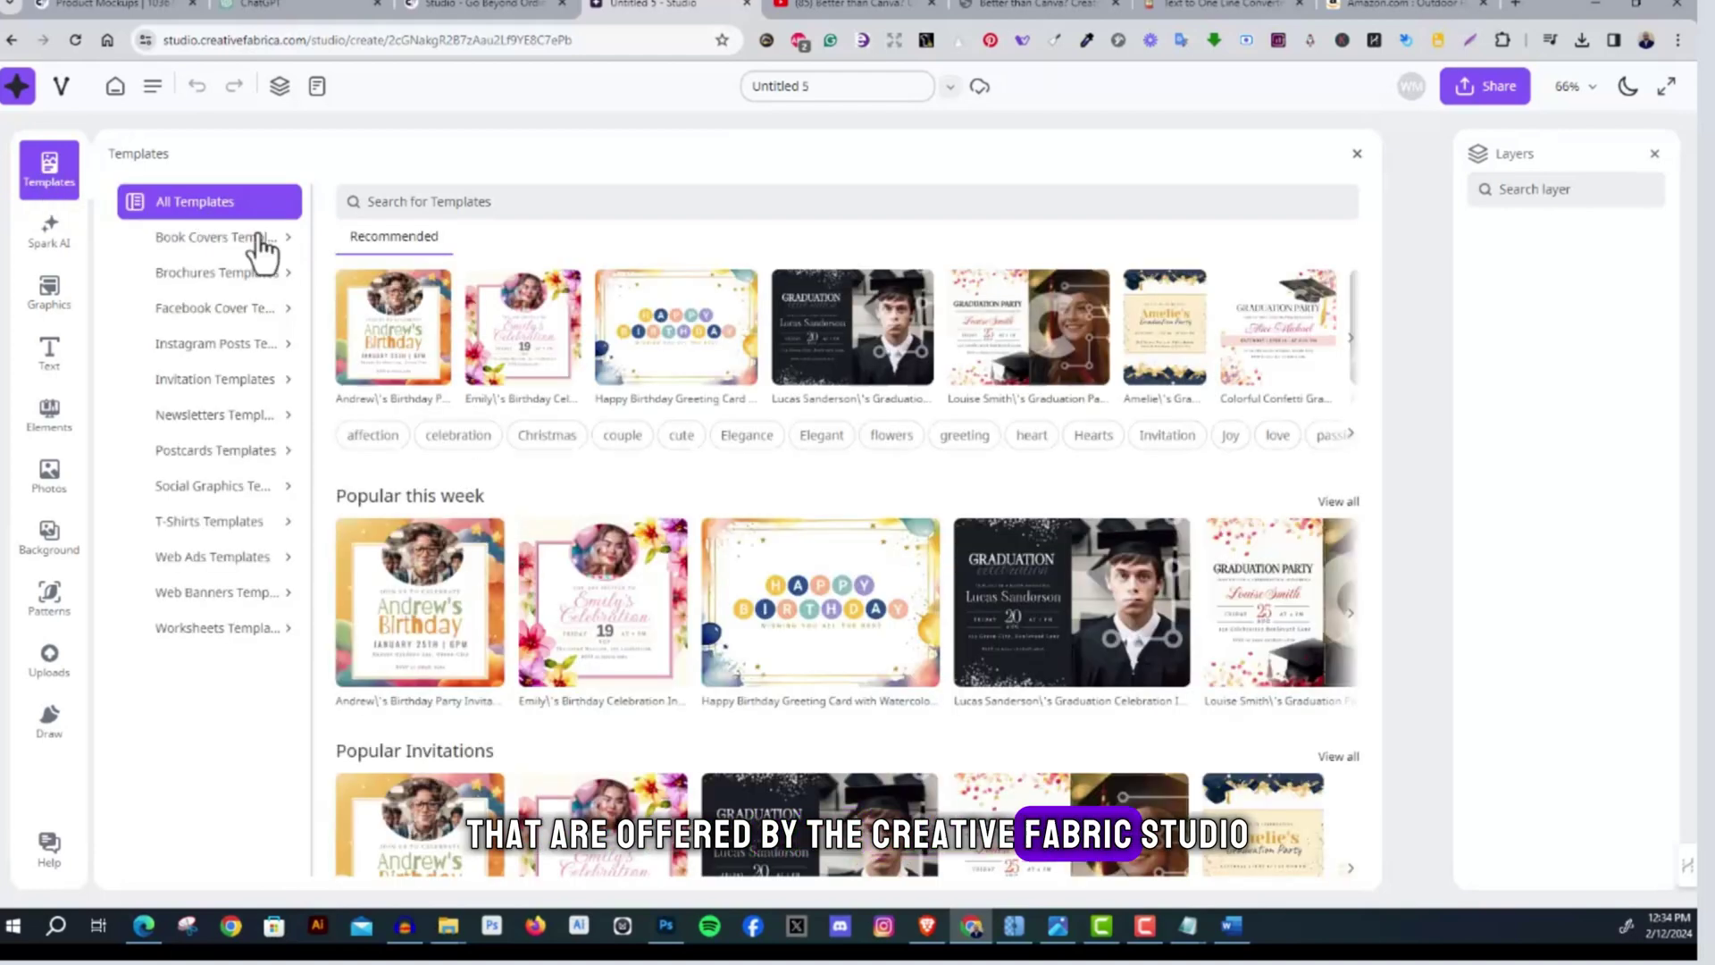
left_click(747, 435)
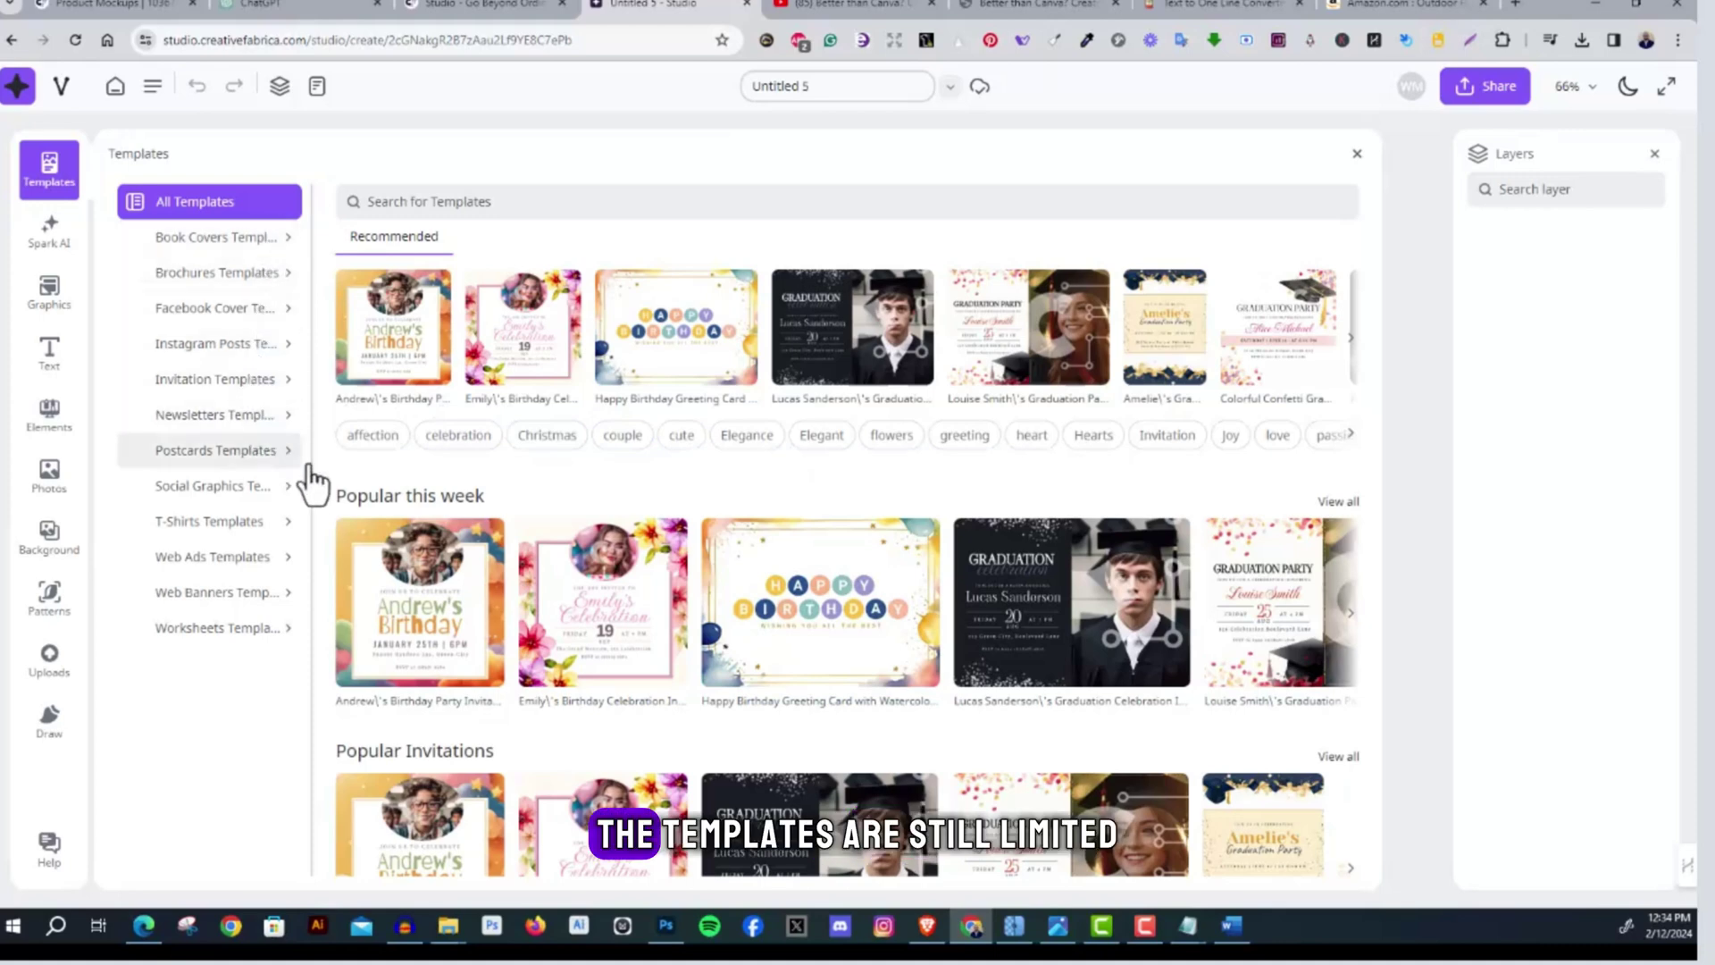
scroll(1149, 485, "down", 2)
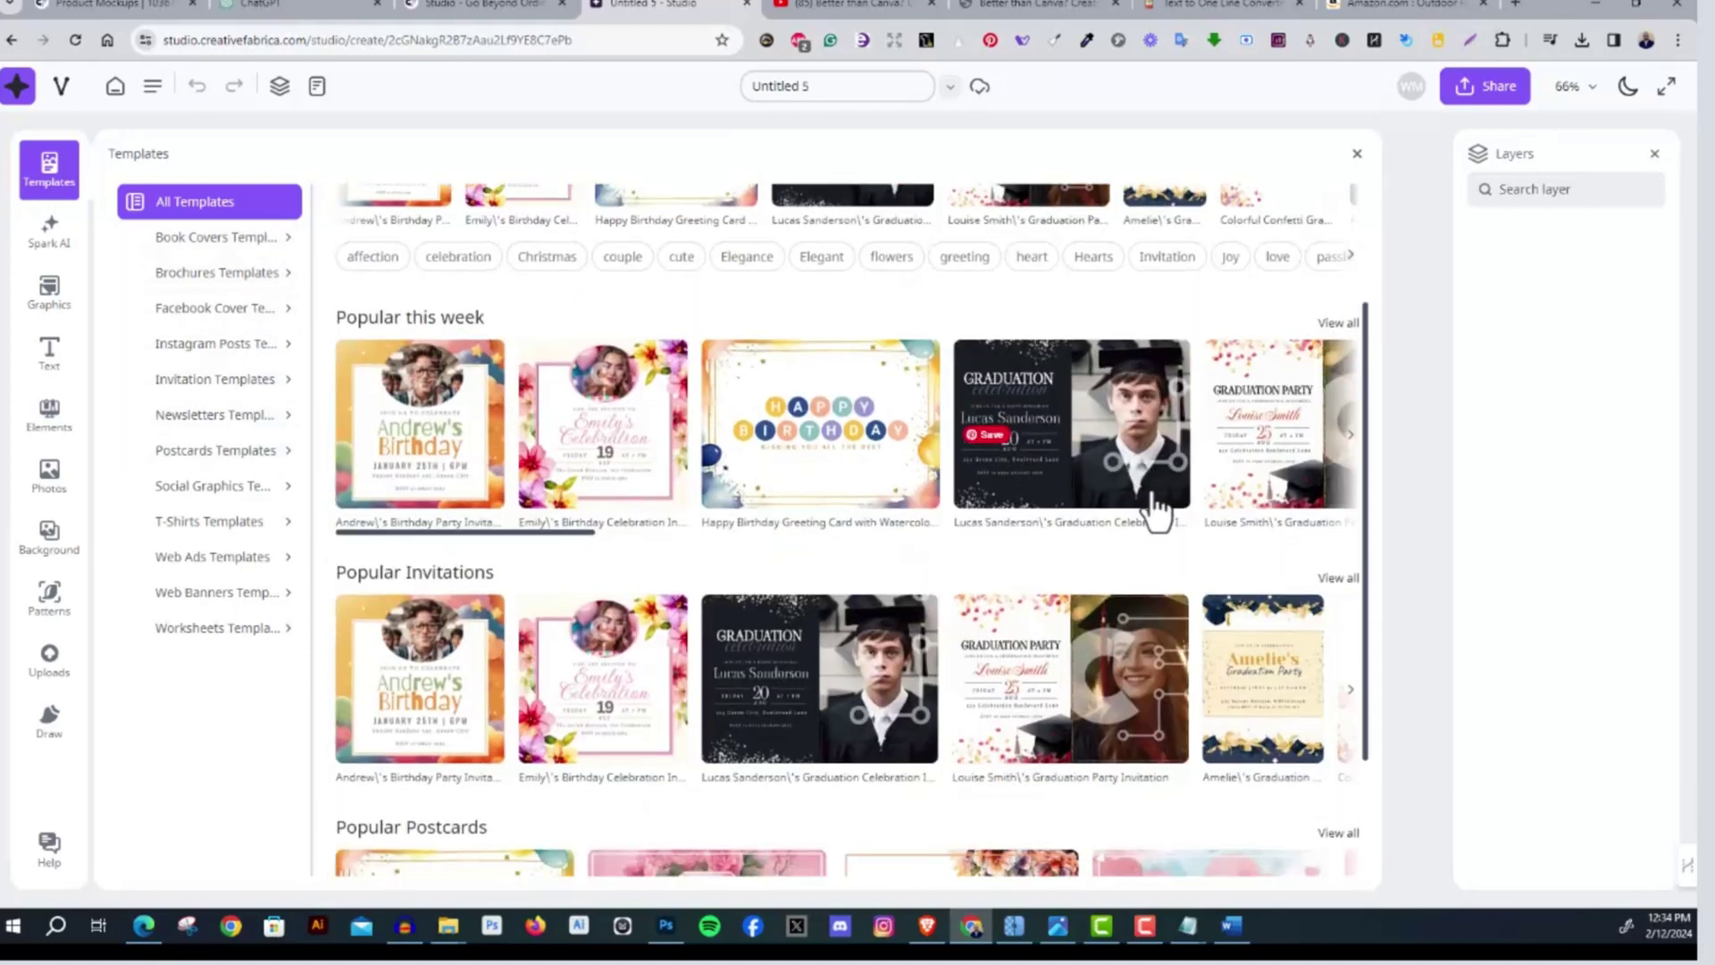
scroll(1149, 490, "down", 2)
scroll(1153, 497, "up", 4)
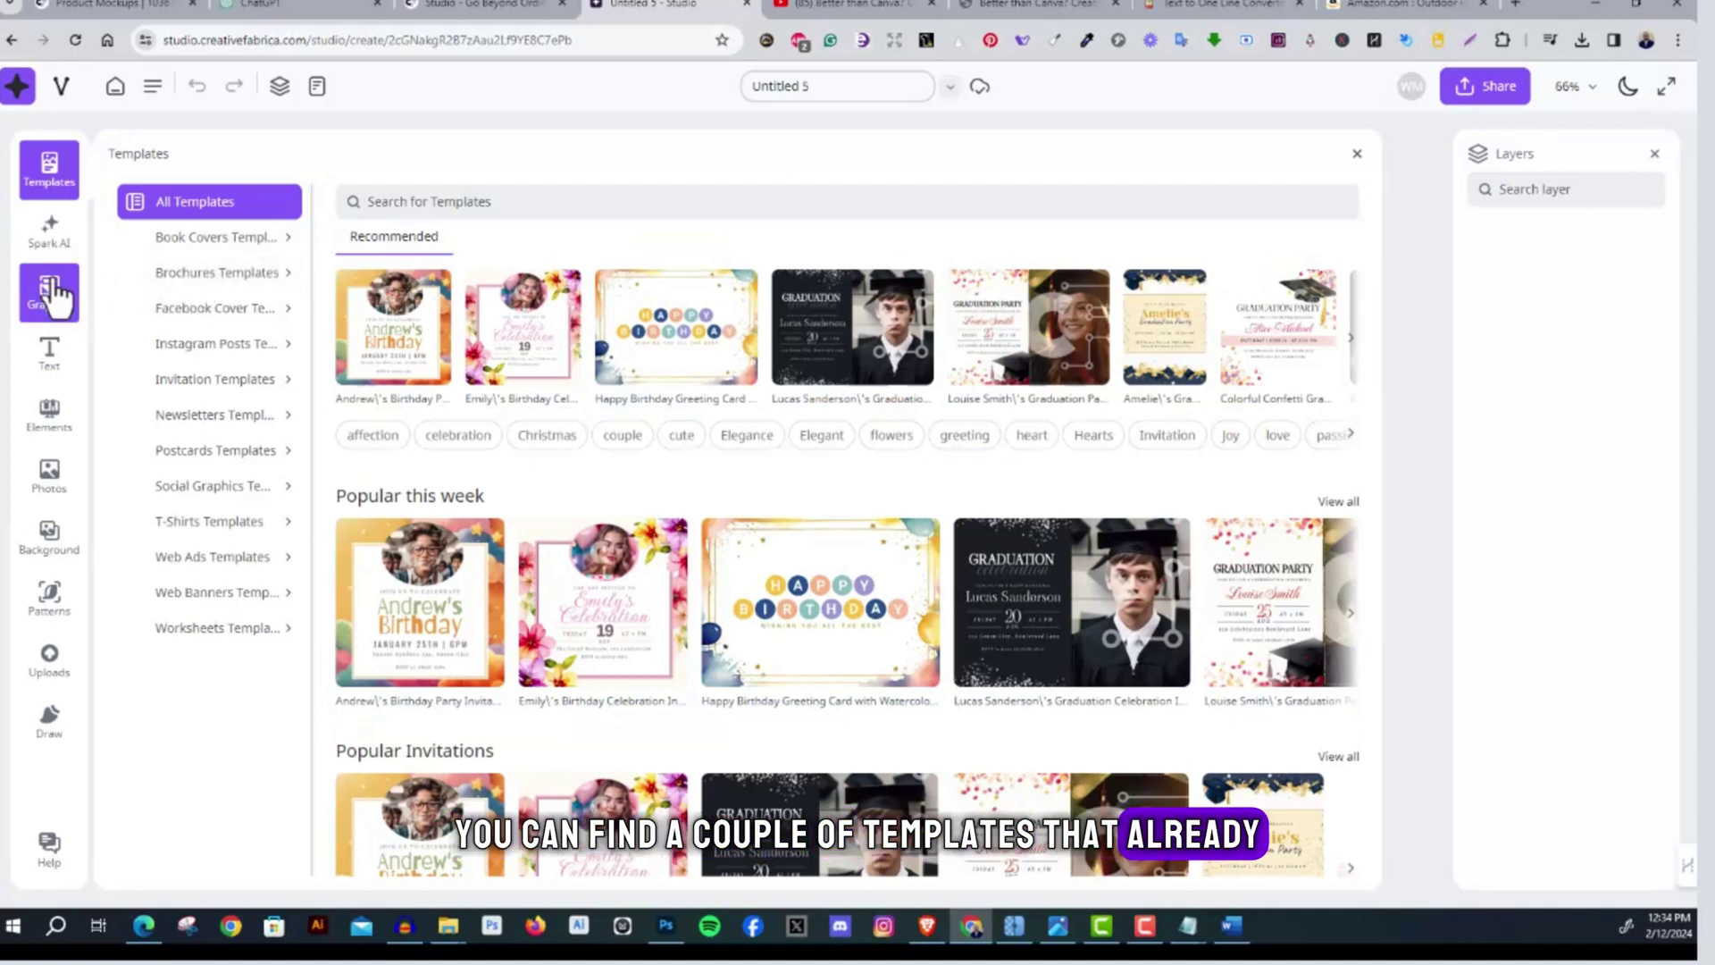
Browse the Spark AI generated images, then bring up the Graphics clipart library with hearts and a butterfly
left_click(64, 243)
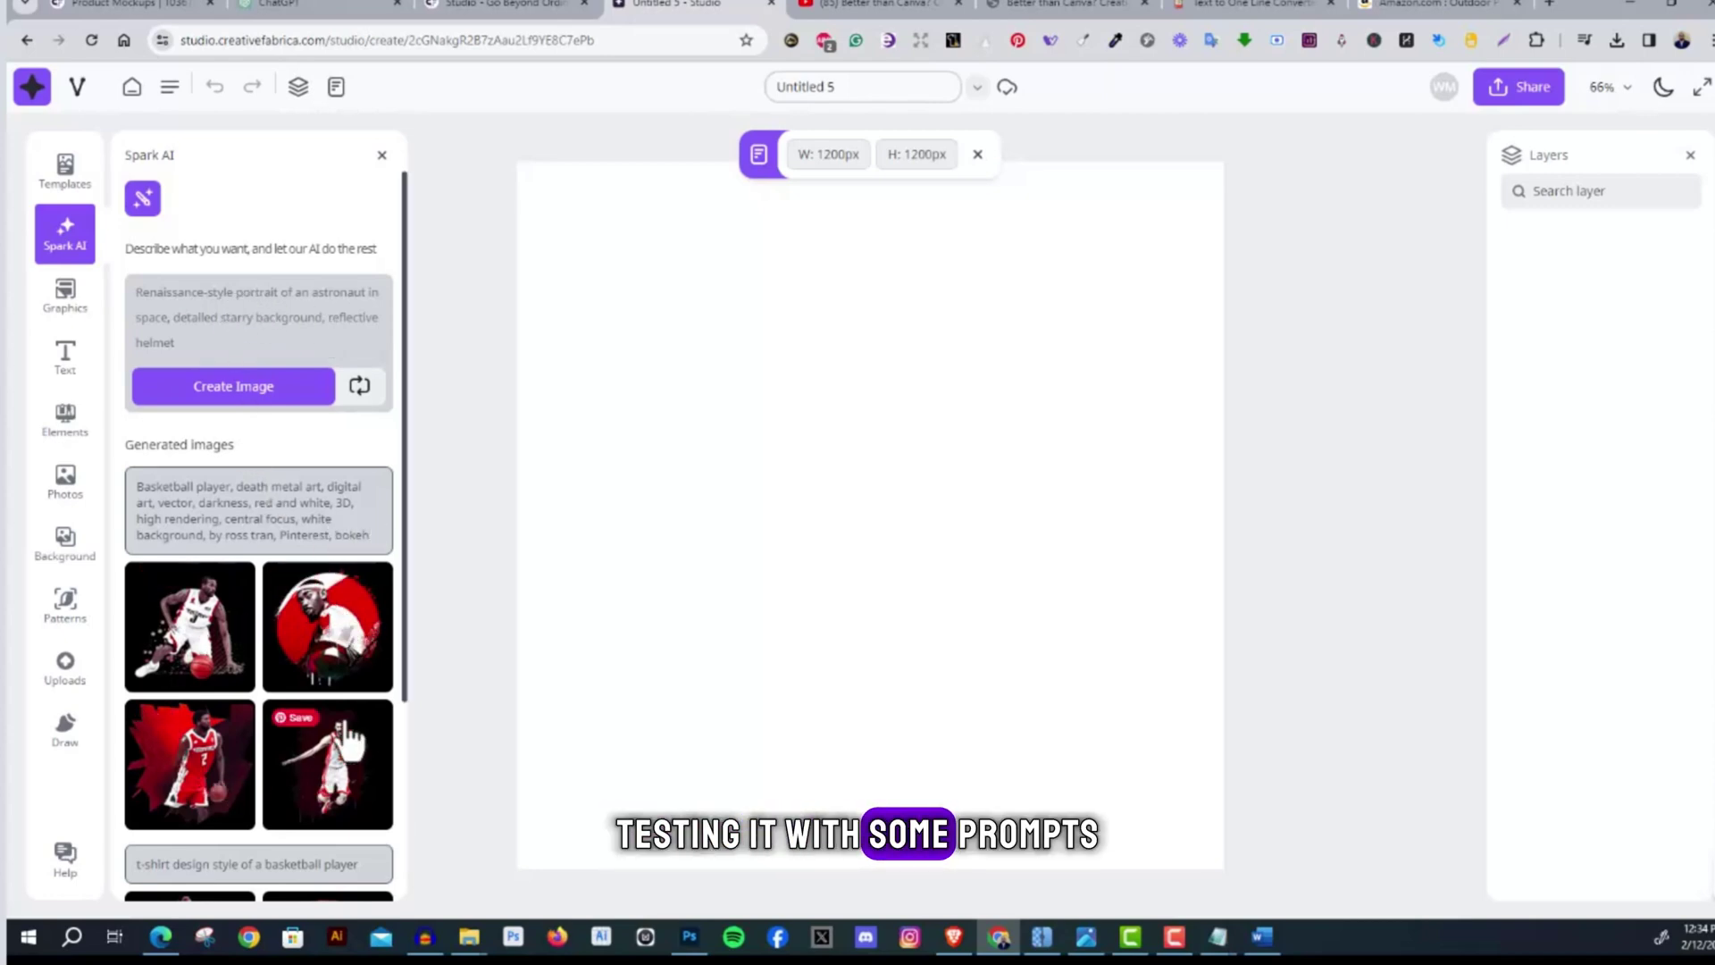
scroll(255, 638, "down", 3)
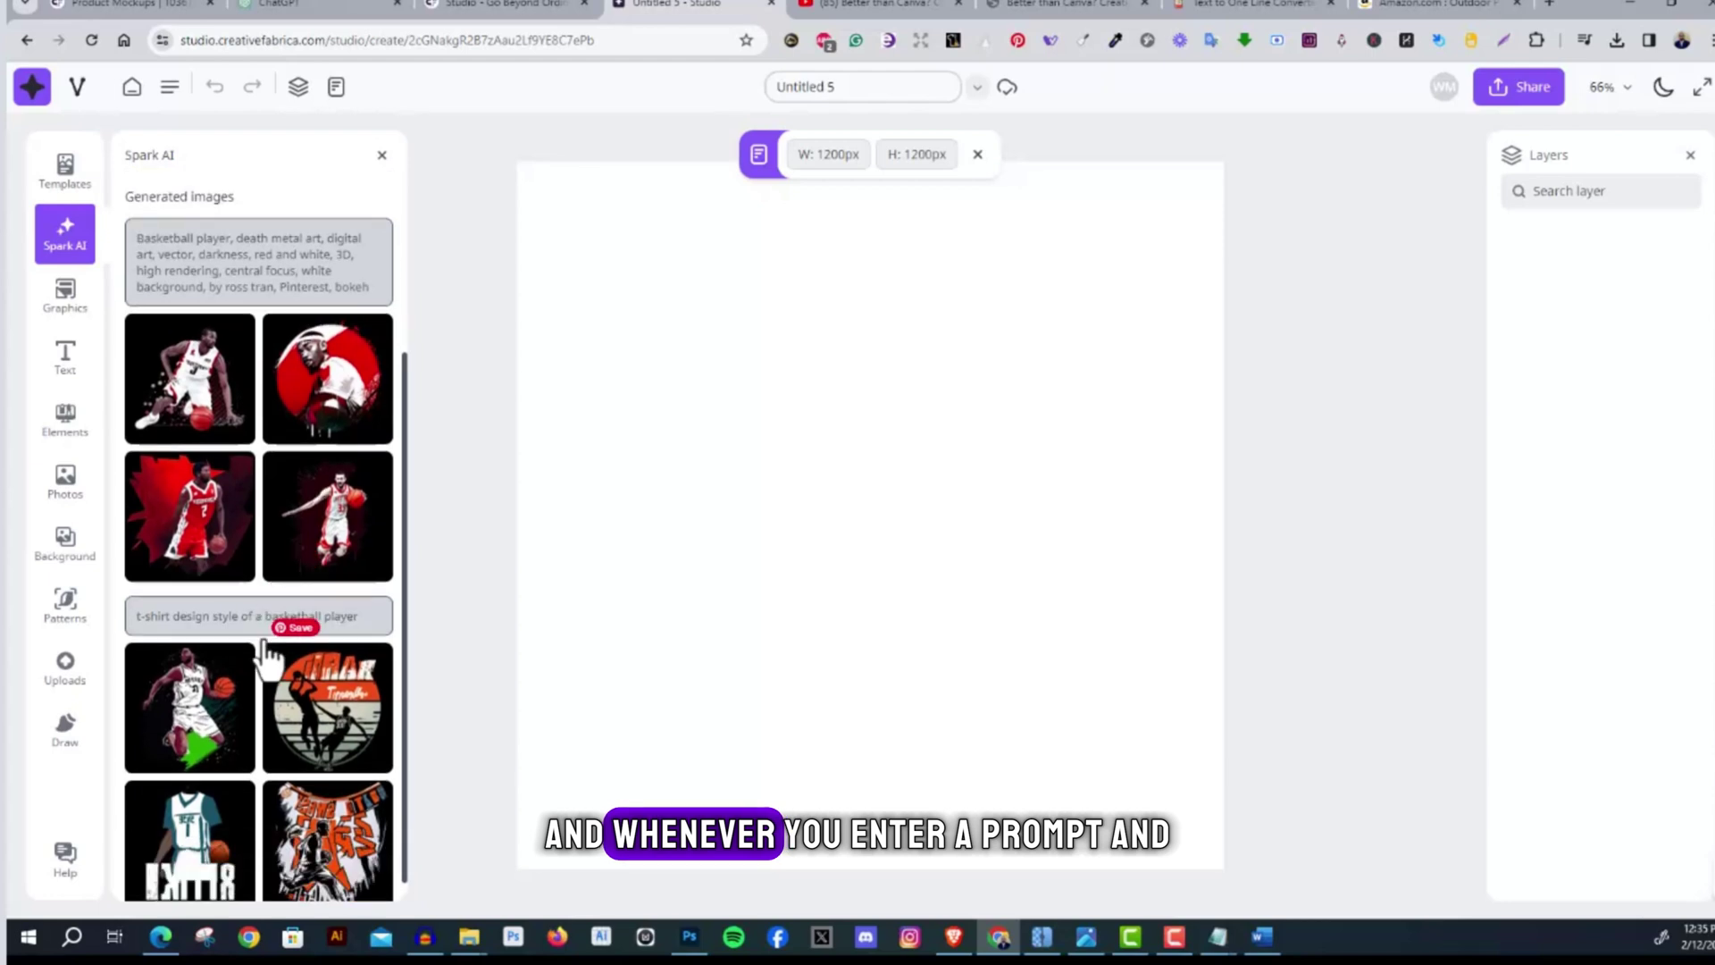
scroll(289, 608, "up", 3)
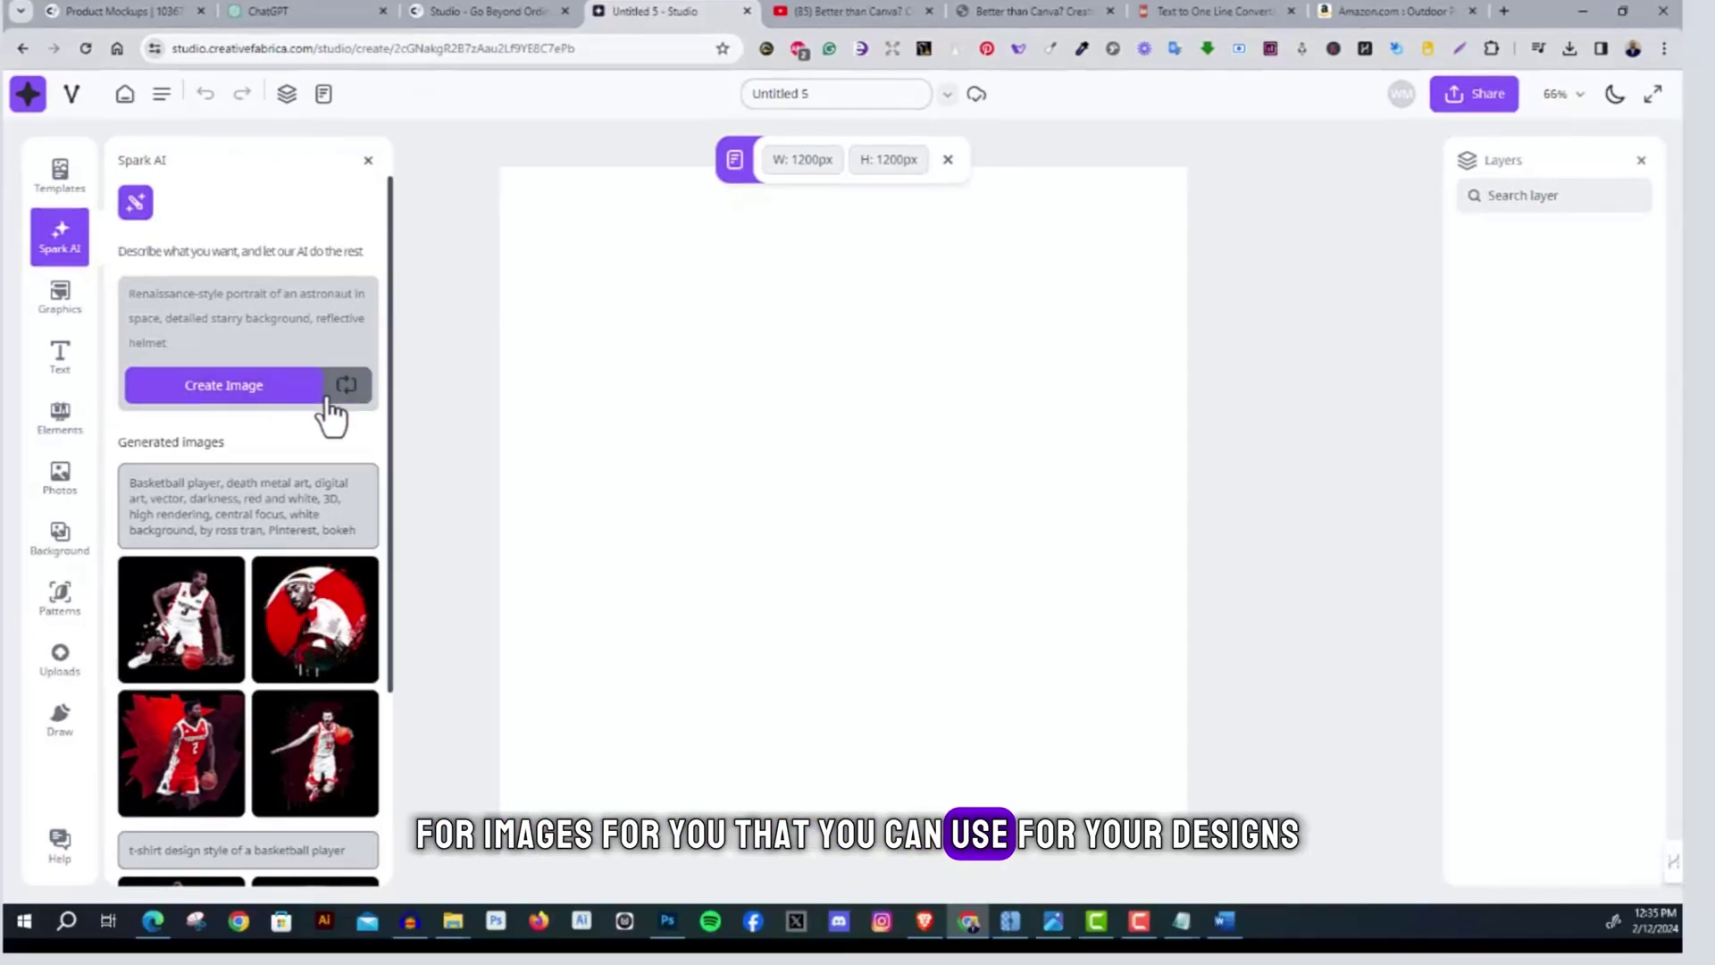
left_click(67, 308)
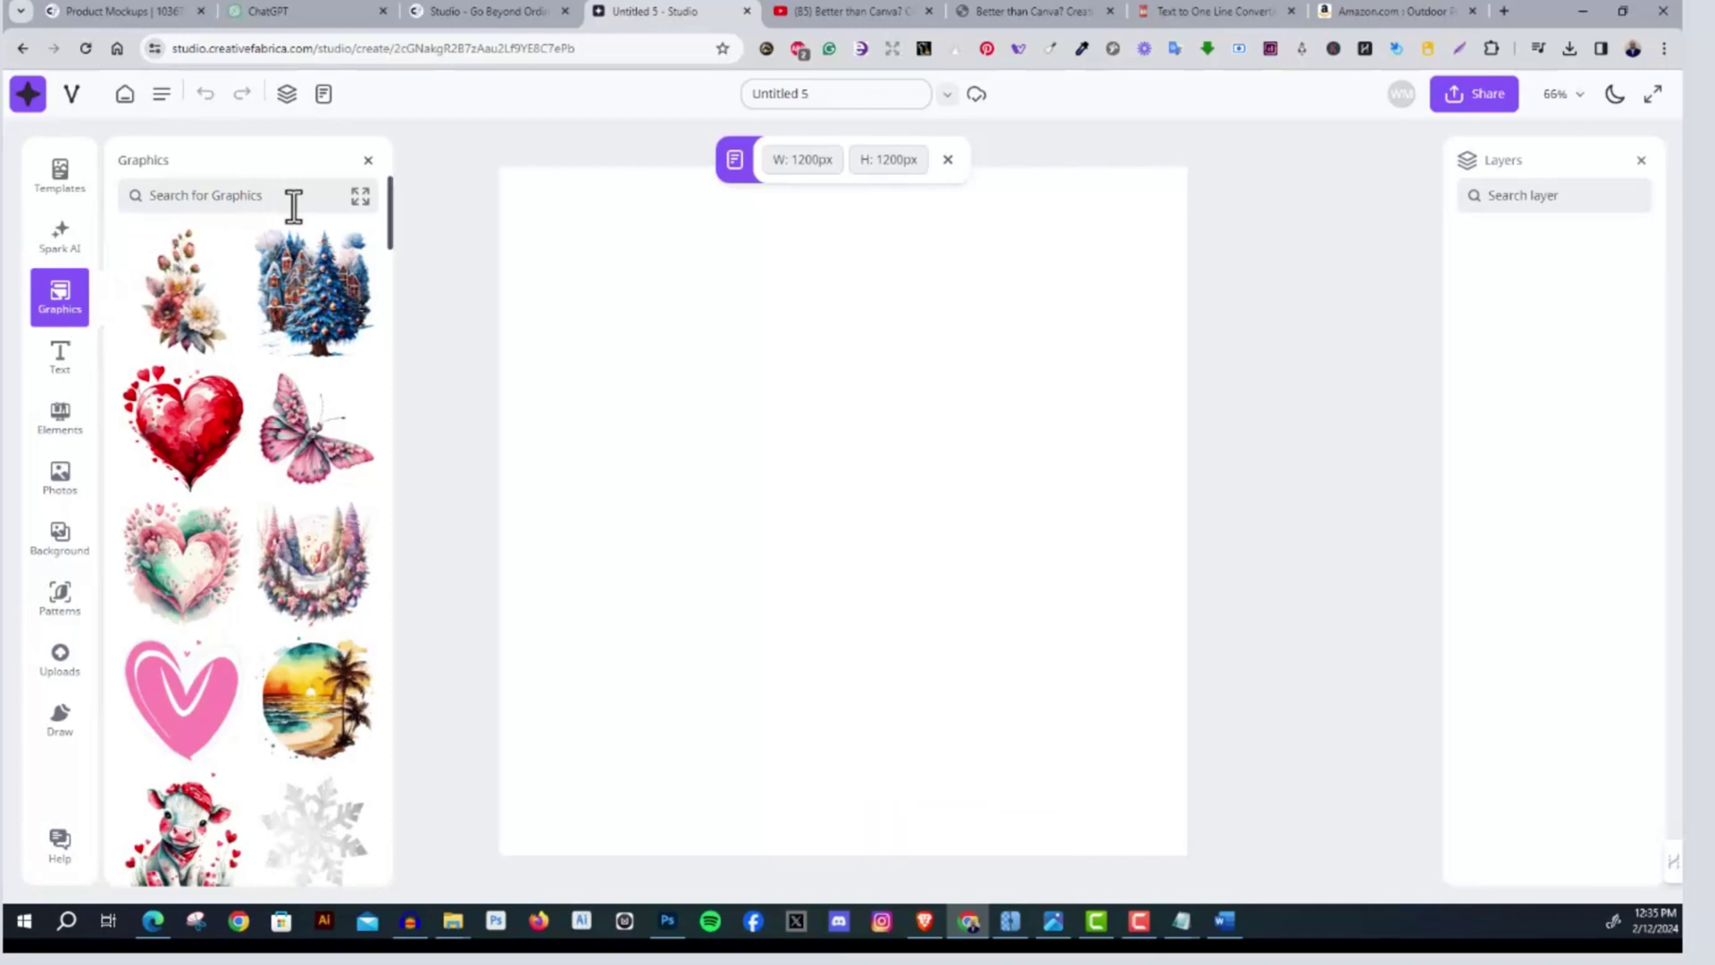
scroll(264, 388, "down", 7)
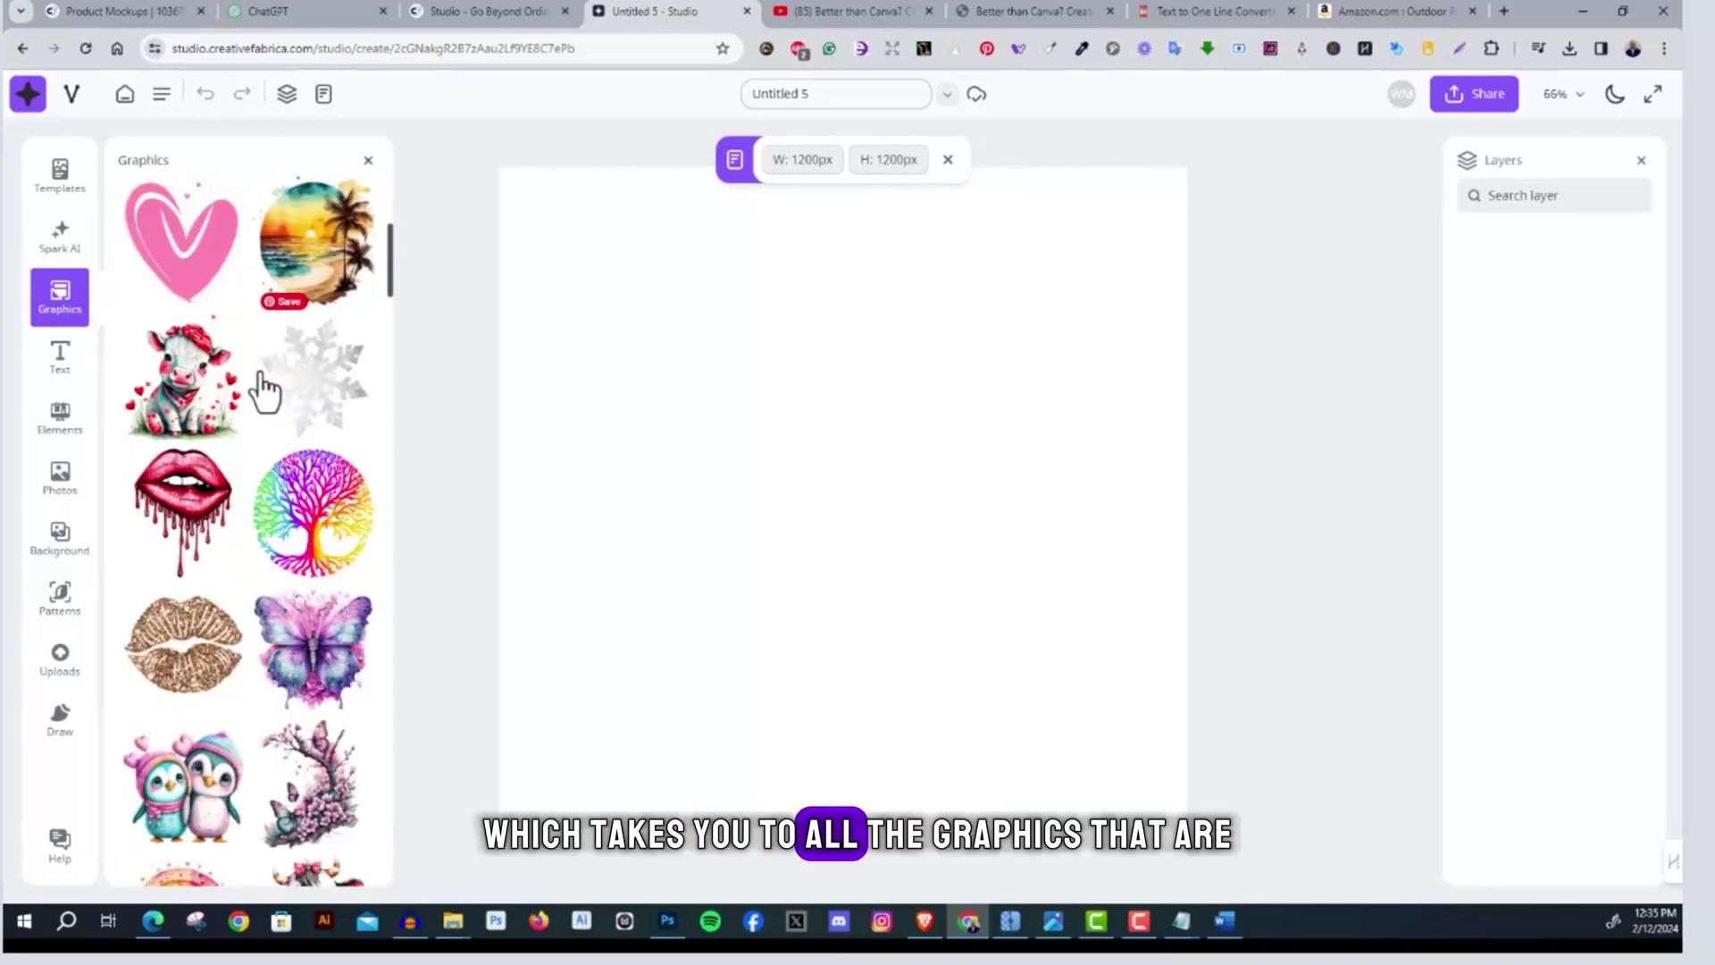
scroll(265, 389, "down", 2)
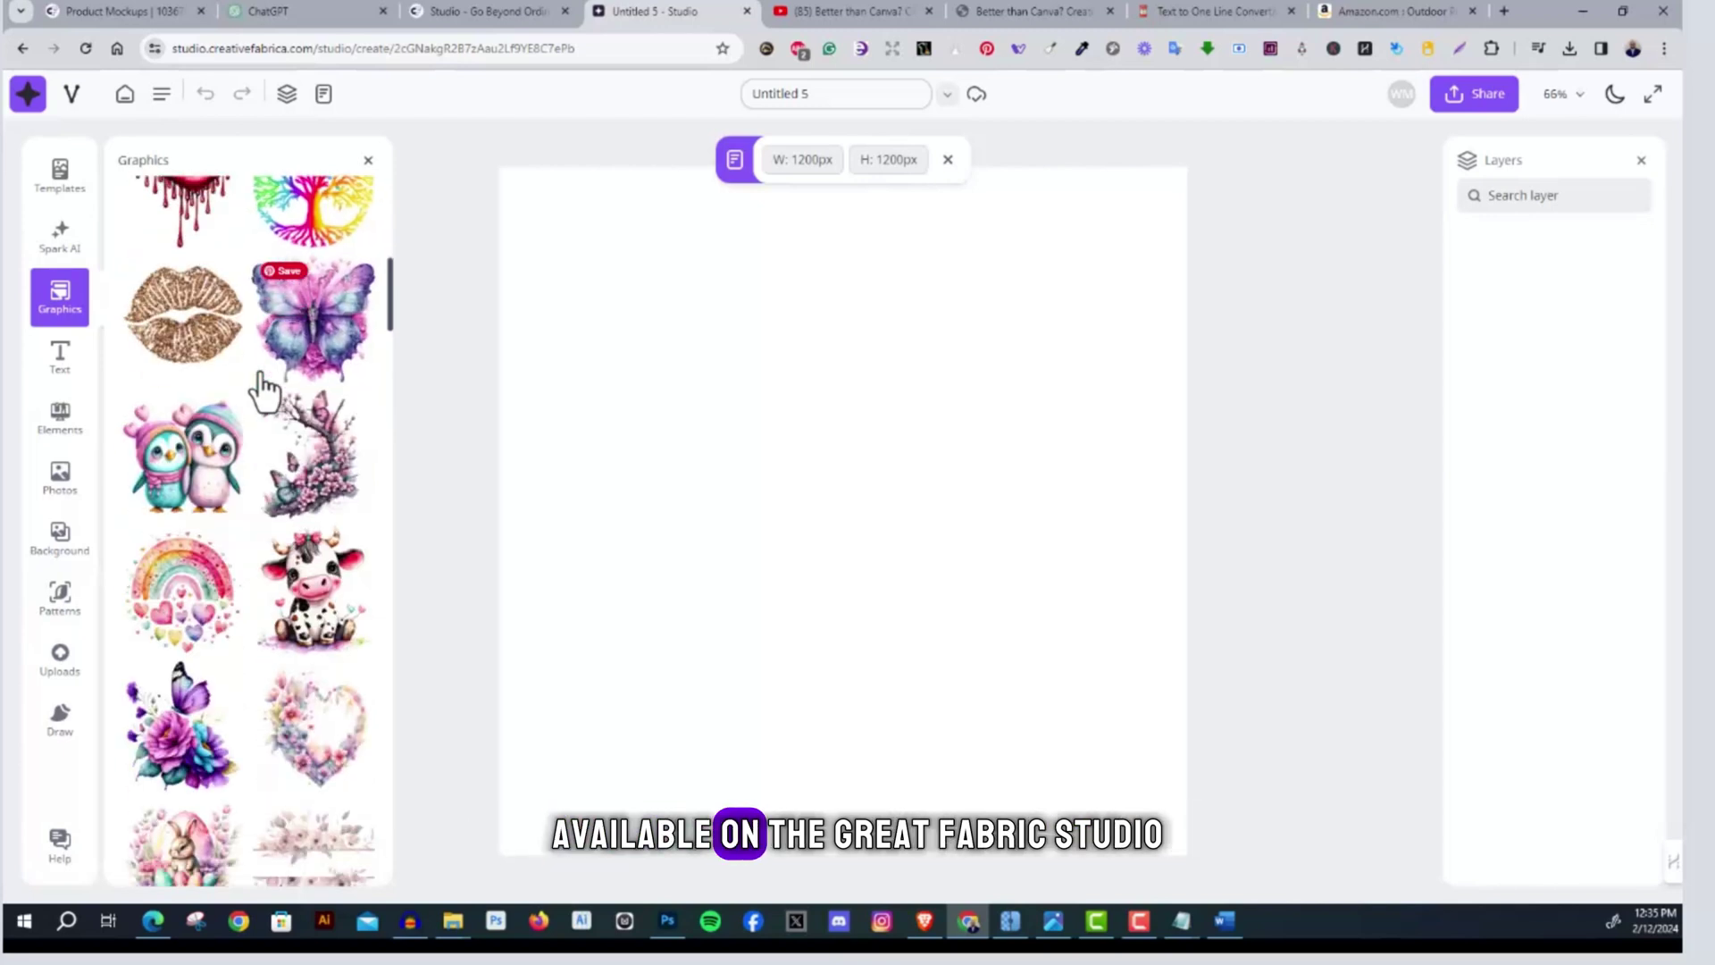
scroll(264, 388, "up", 9)
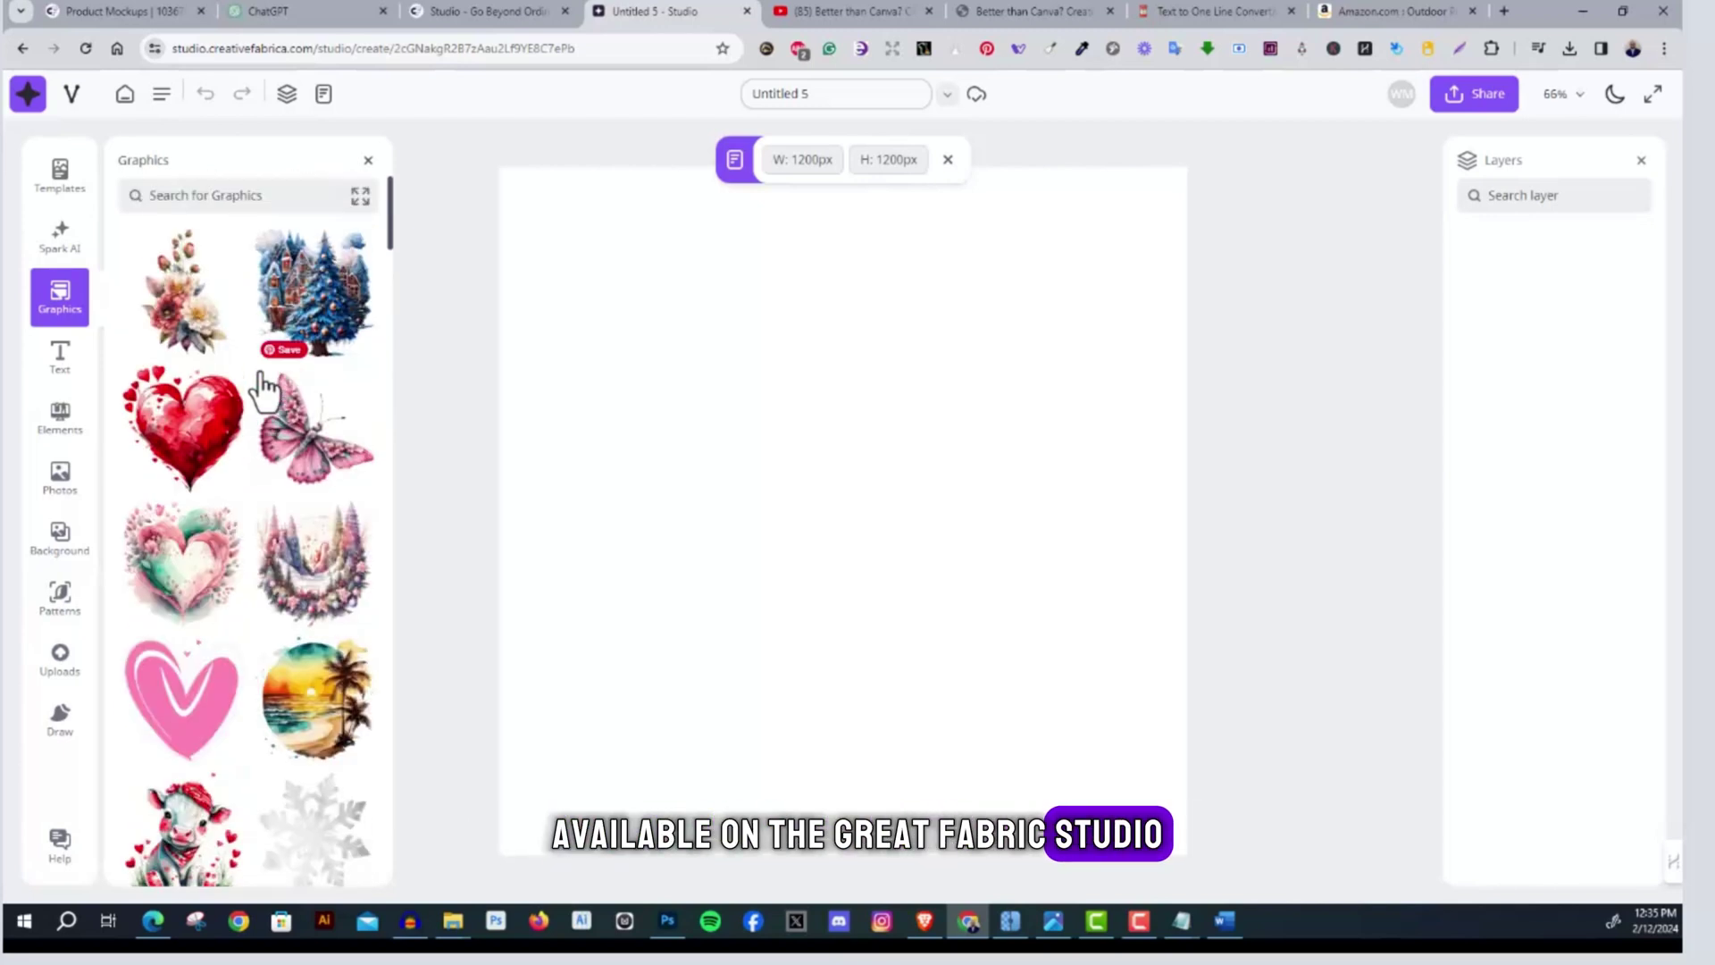
left_click(258, 195)
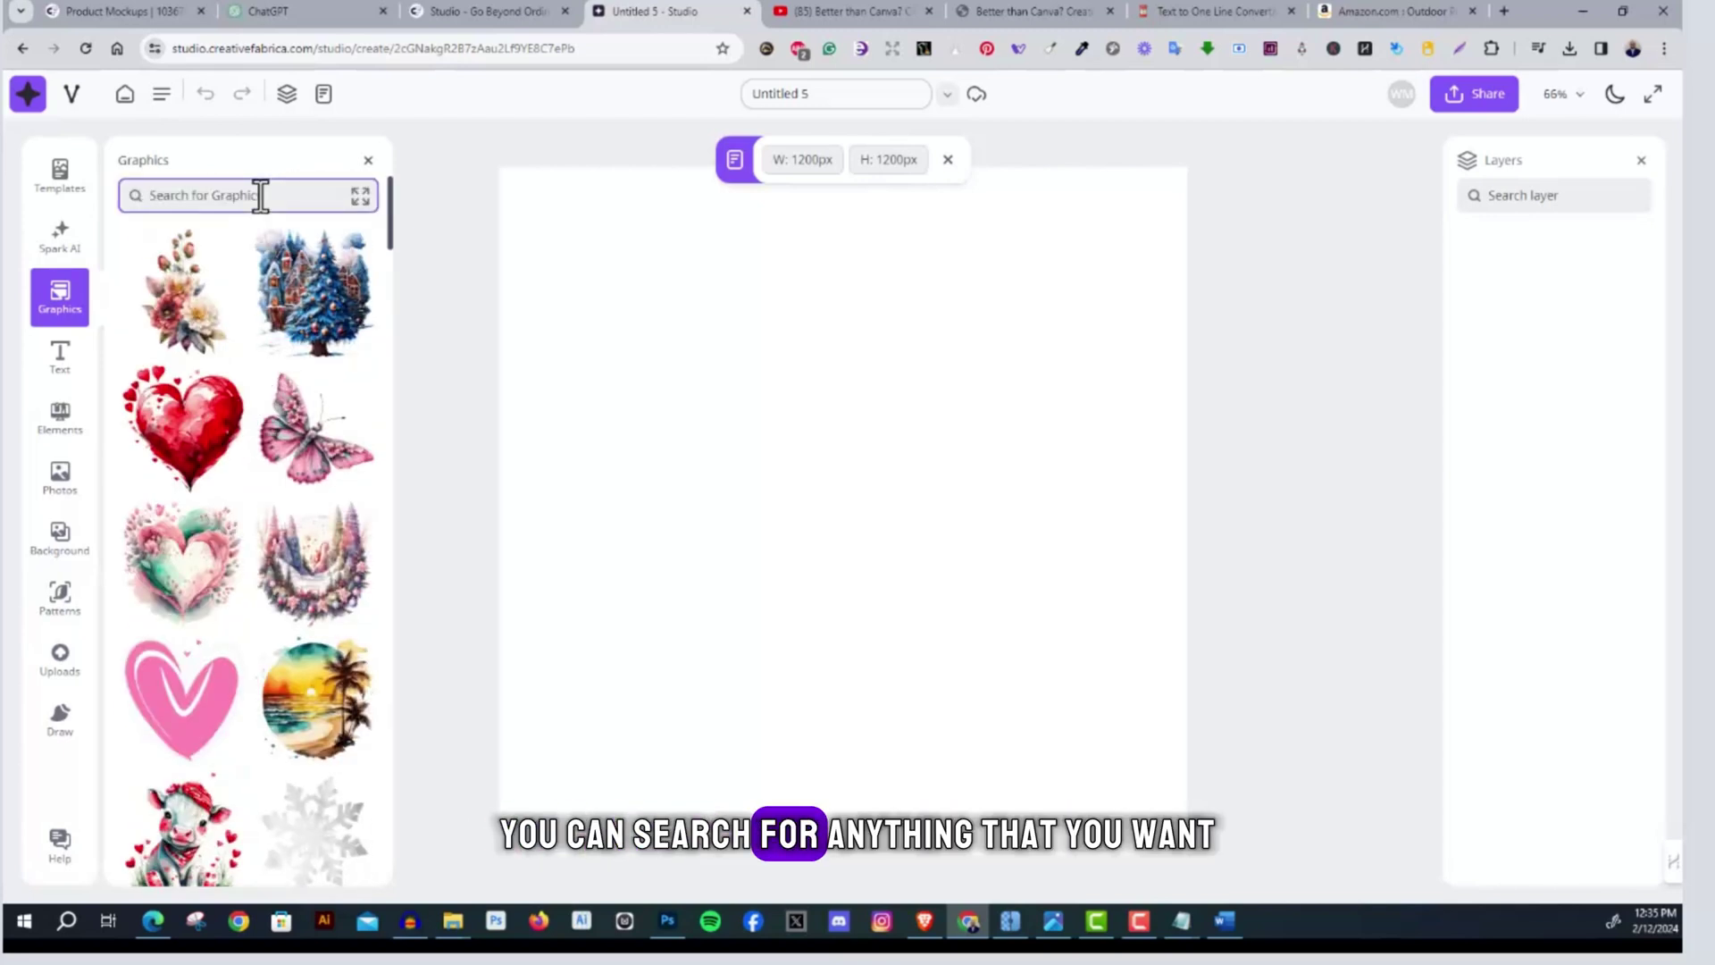
type("dog")
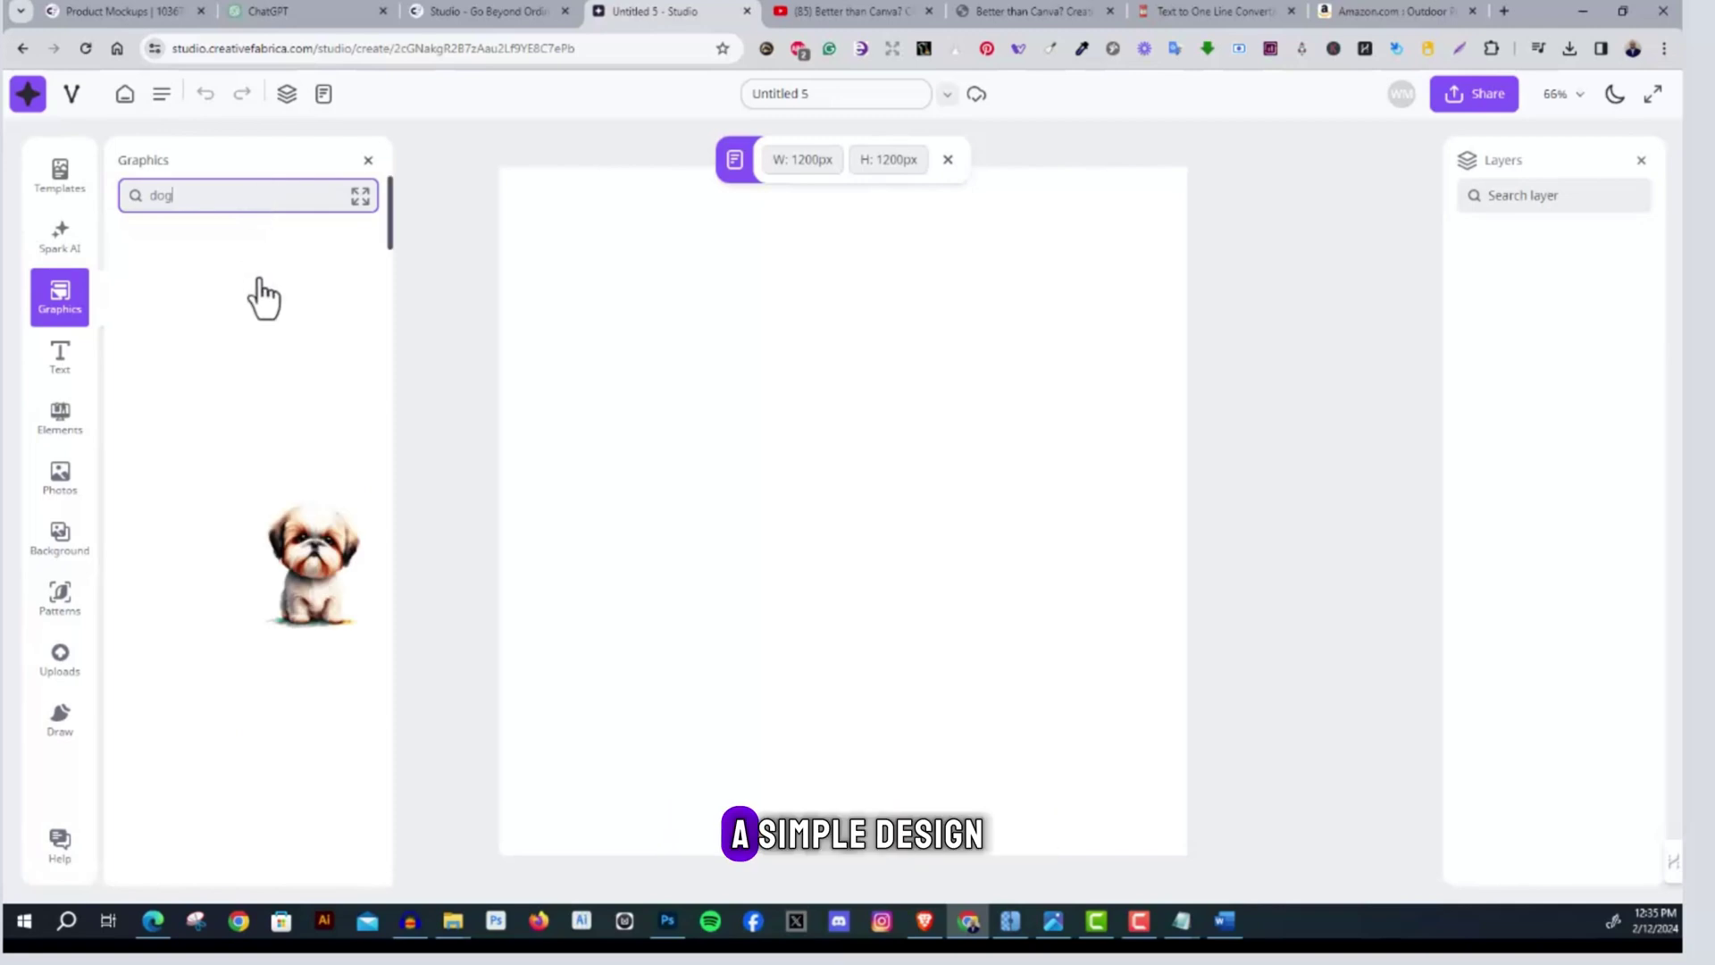
scroll(262, 295, "down", 3)
scroll(262, 294, "up", 3)
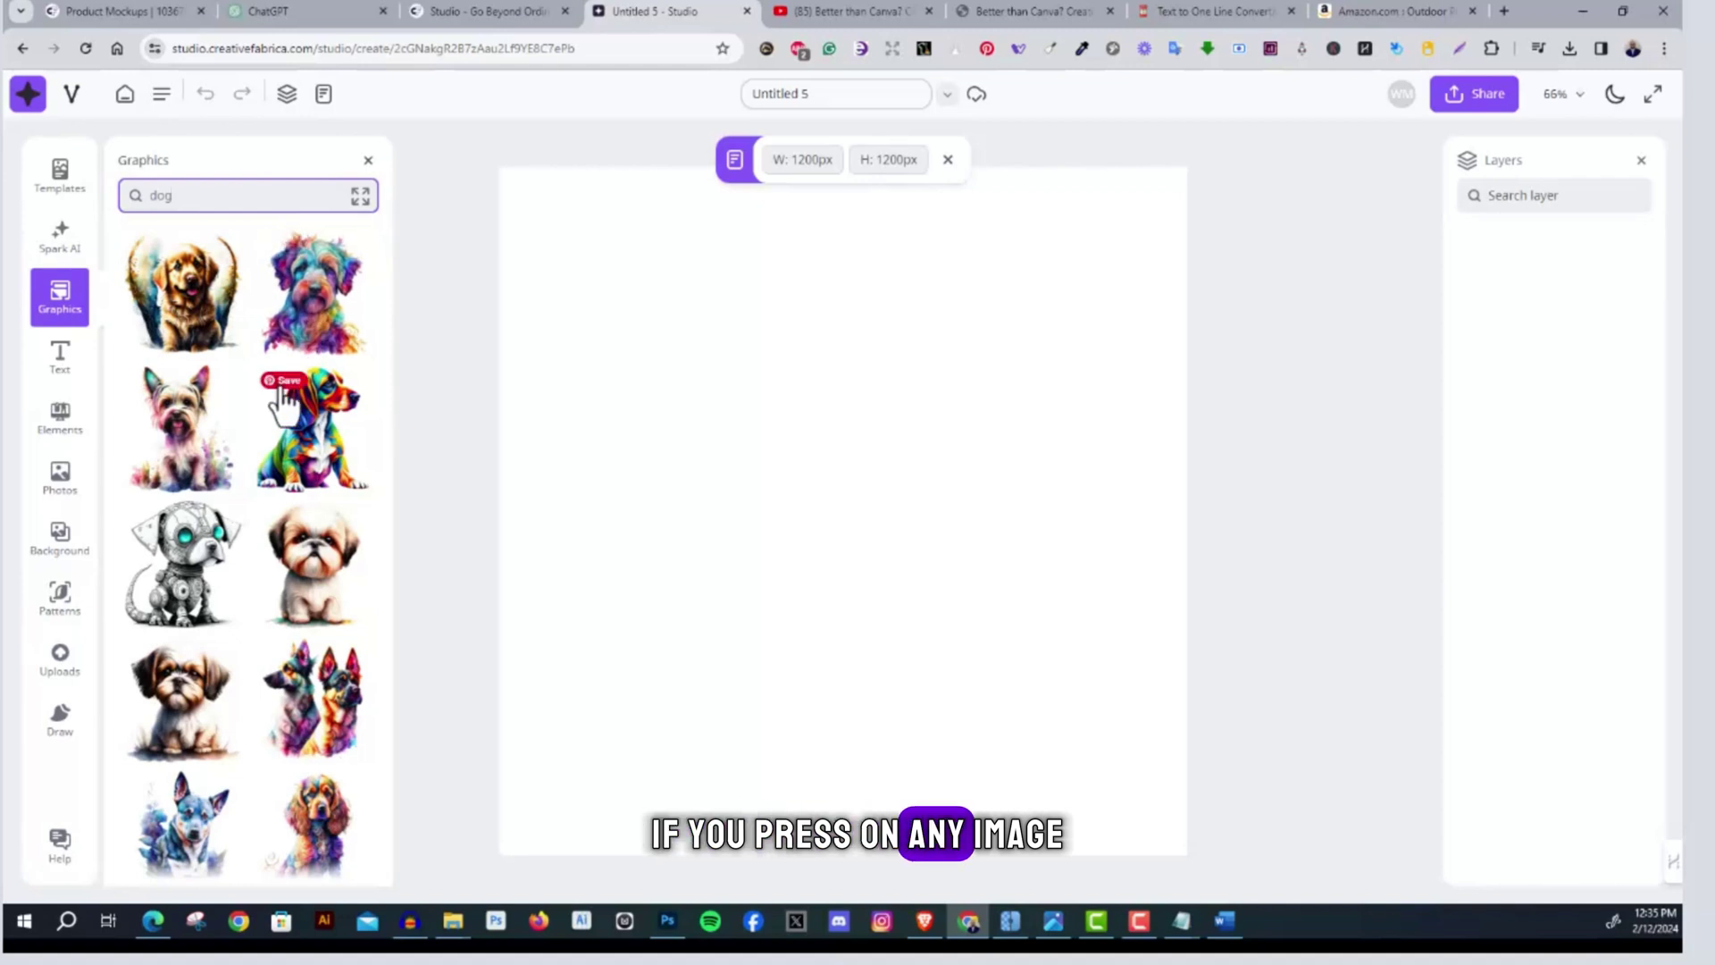
scroll(250, 393, "down", 2)
left_click(191, 402)
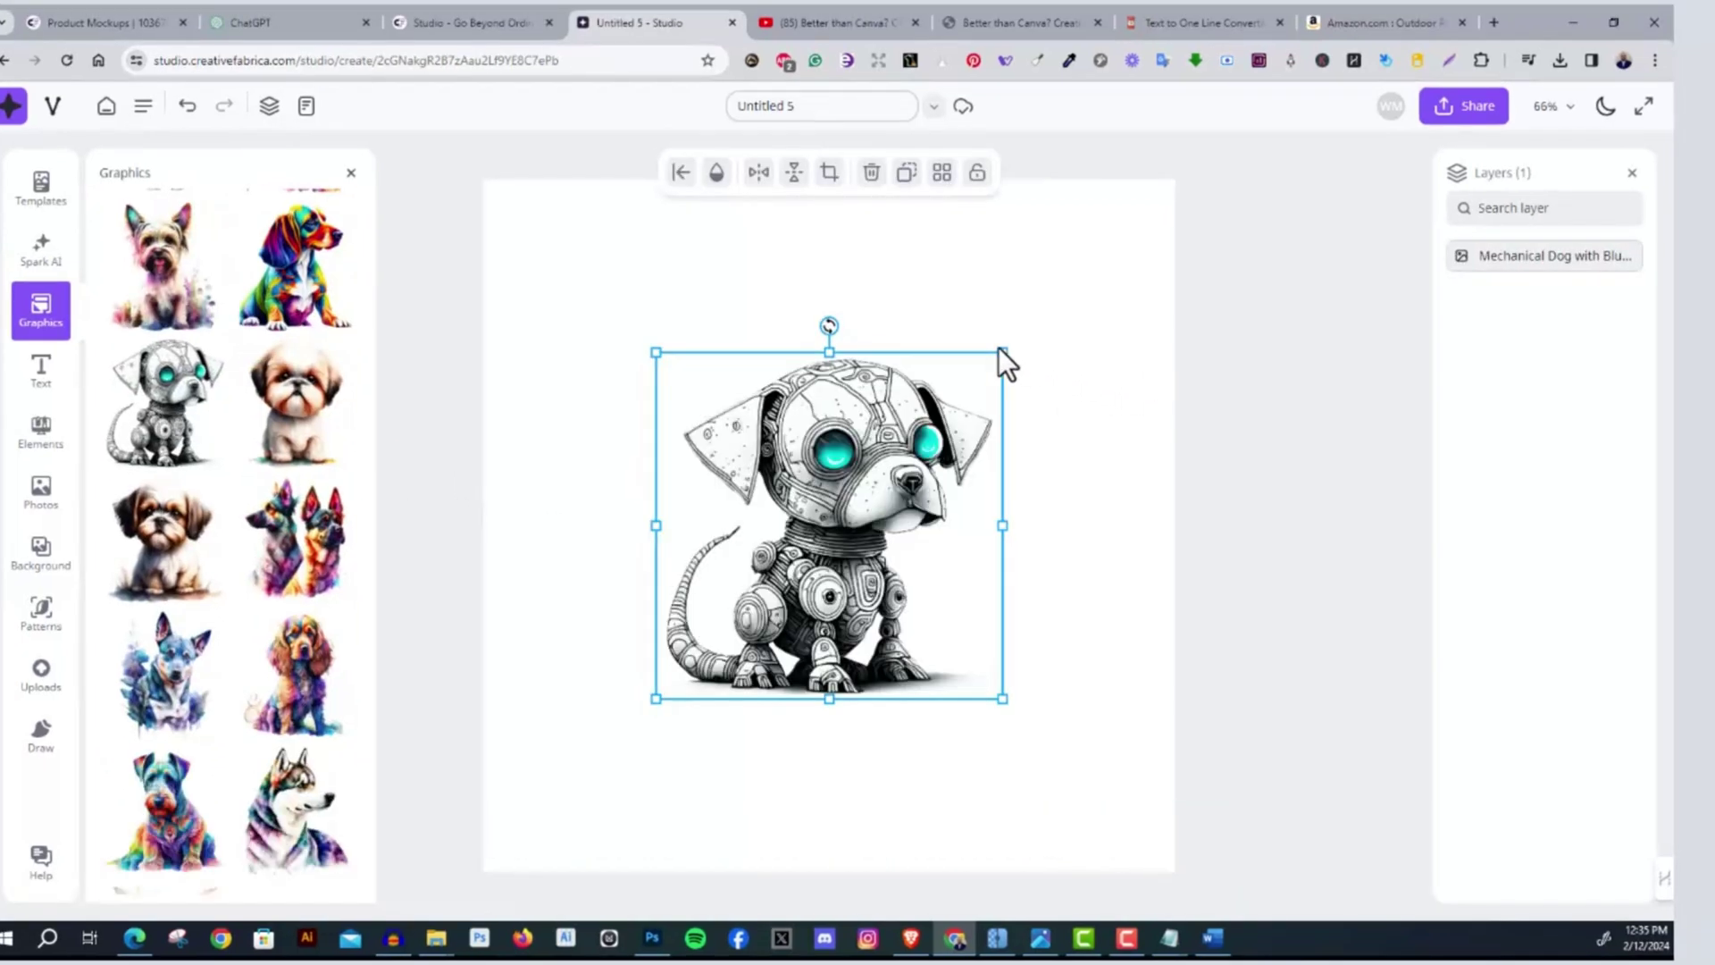
left_click_drag(1002, 352, 1080, 292)
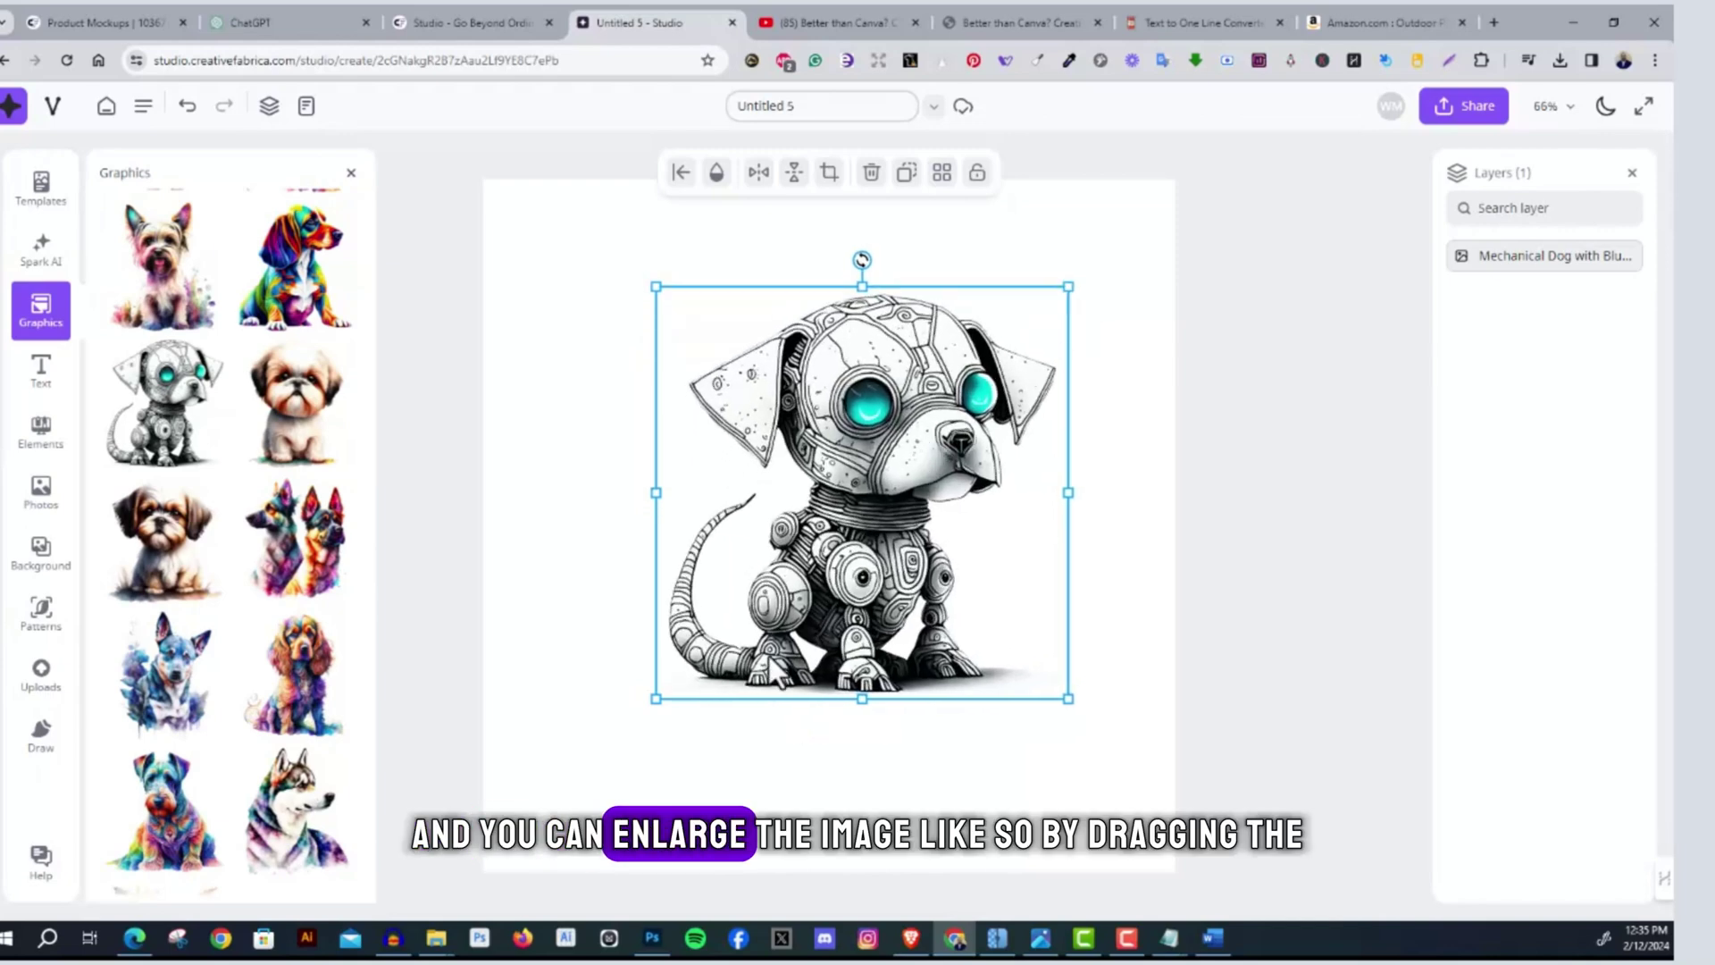
left_click_drag(651, 698, 591, 764)
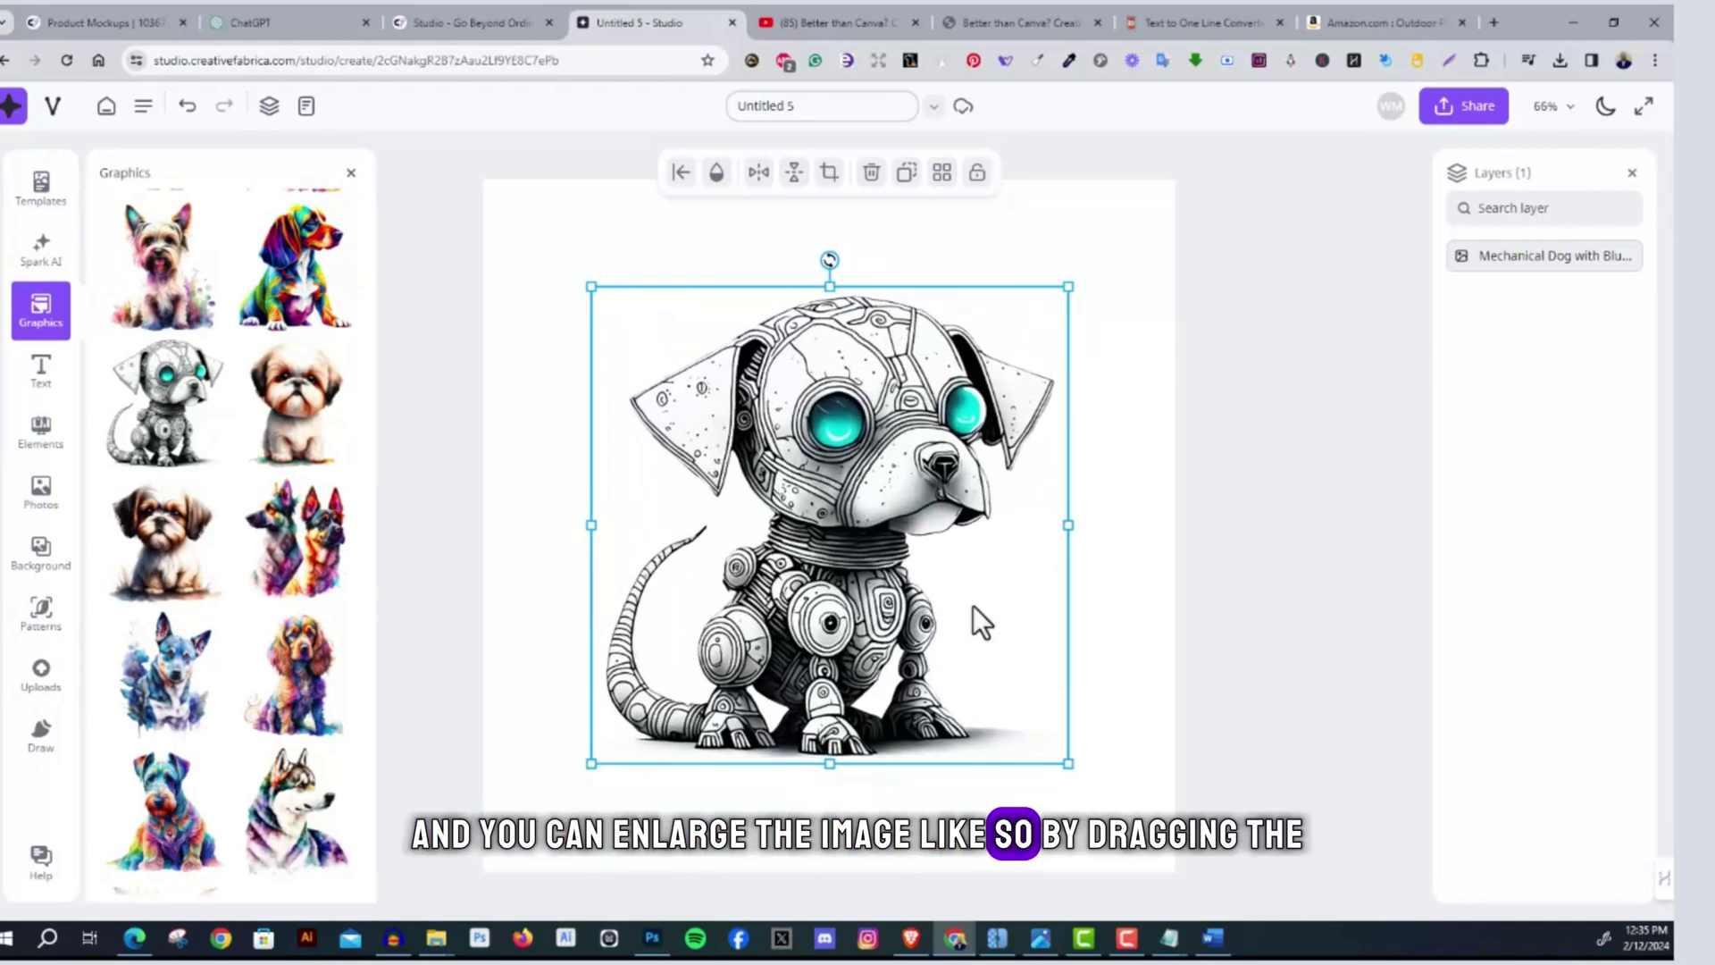
left_click(1227, 471)
left_click_drag(799, 393, 809, 411)
left_click(1220, 372)
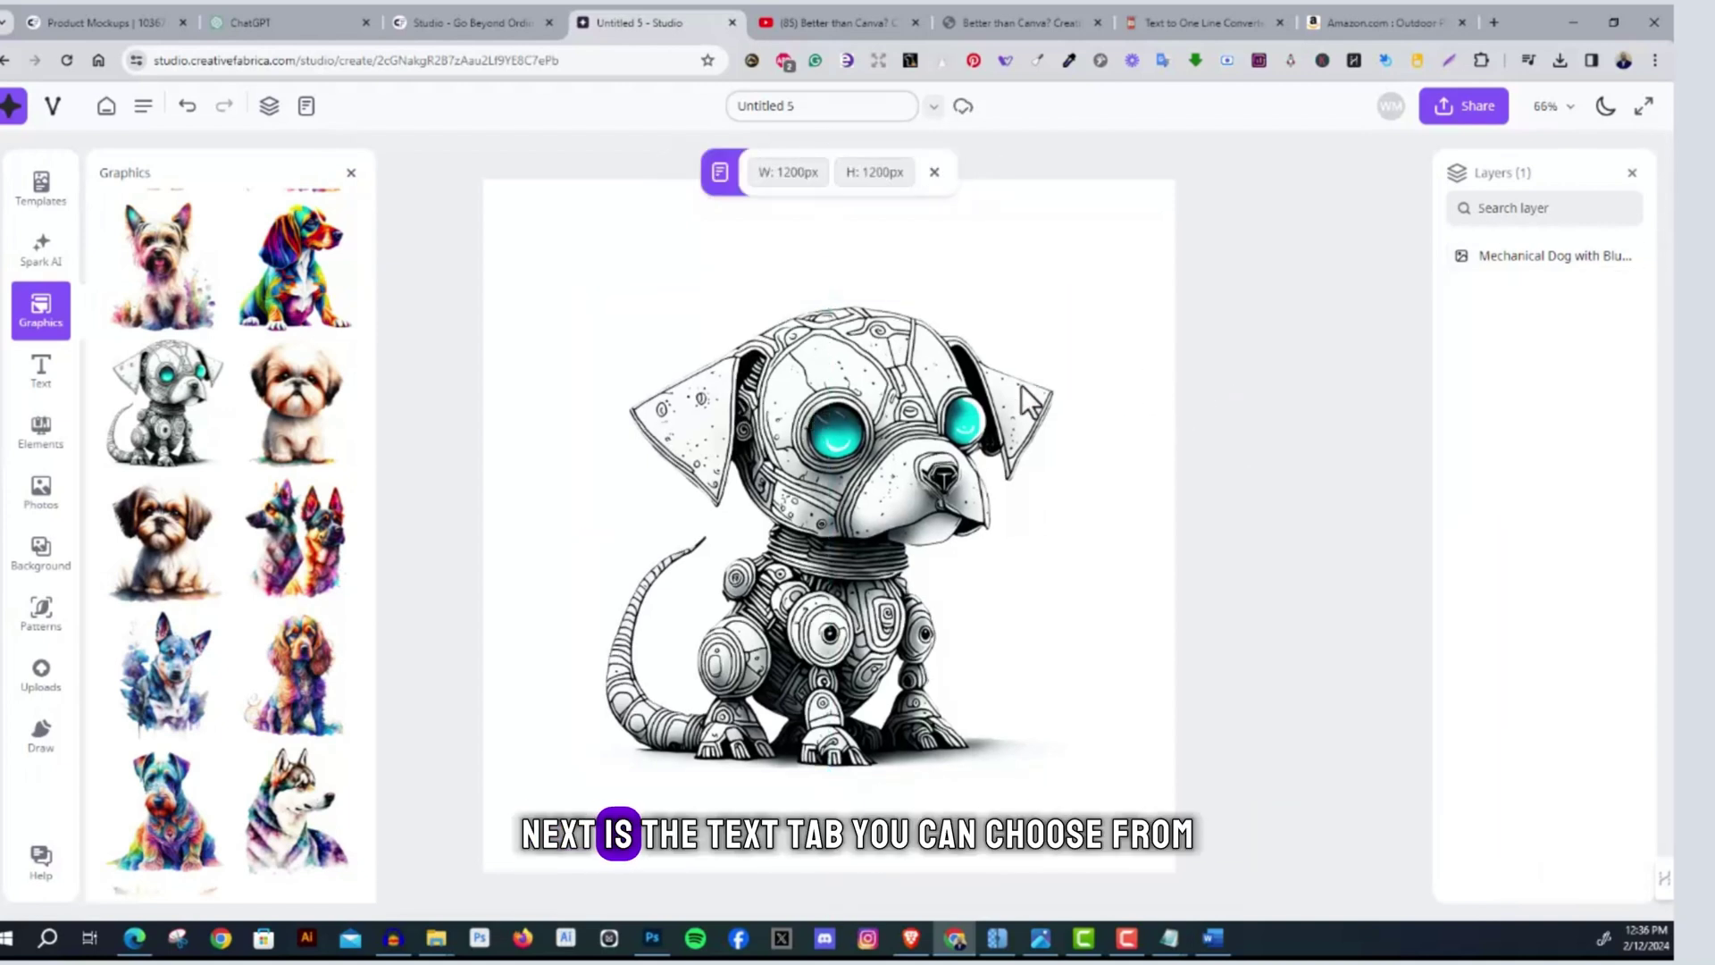
Add a Heading text box and move it to the top of the canvas
left_click(52, 386)
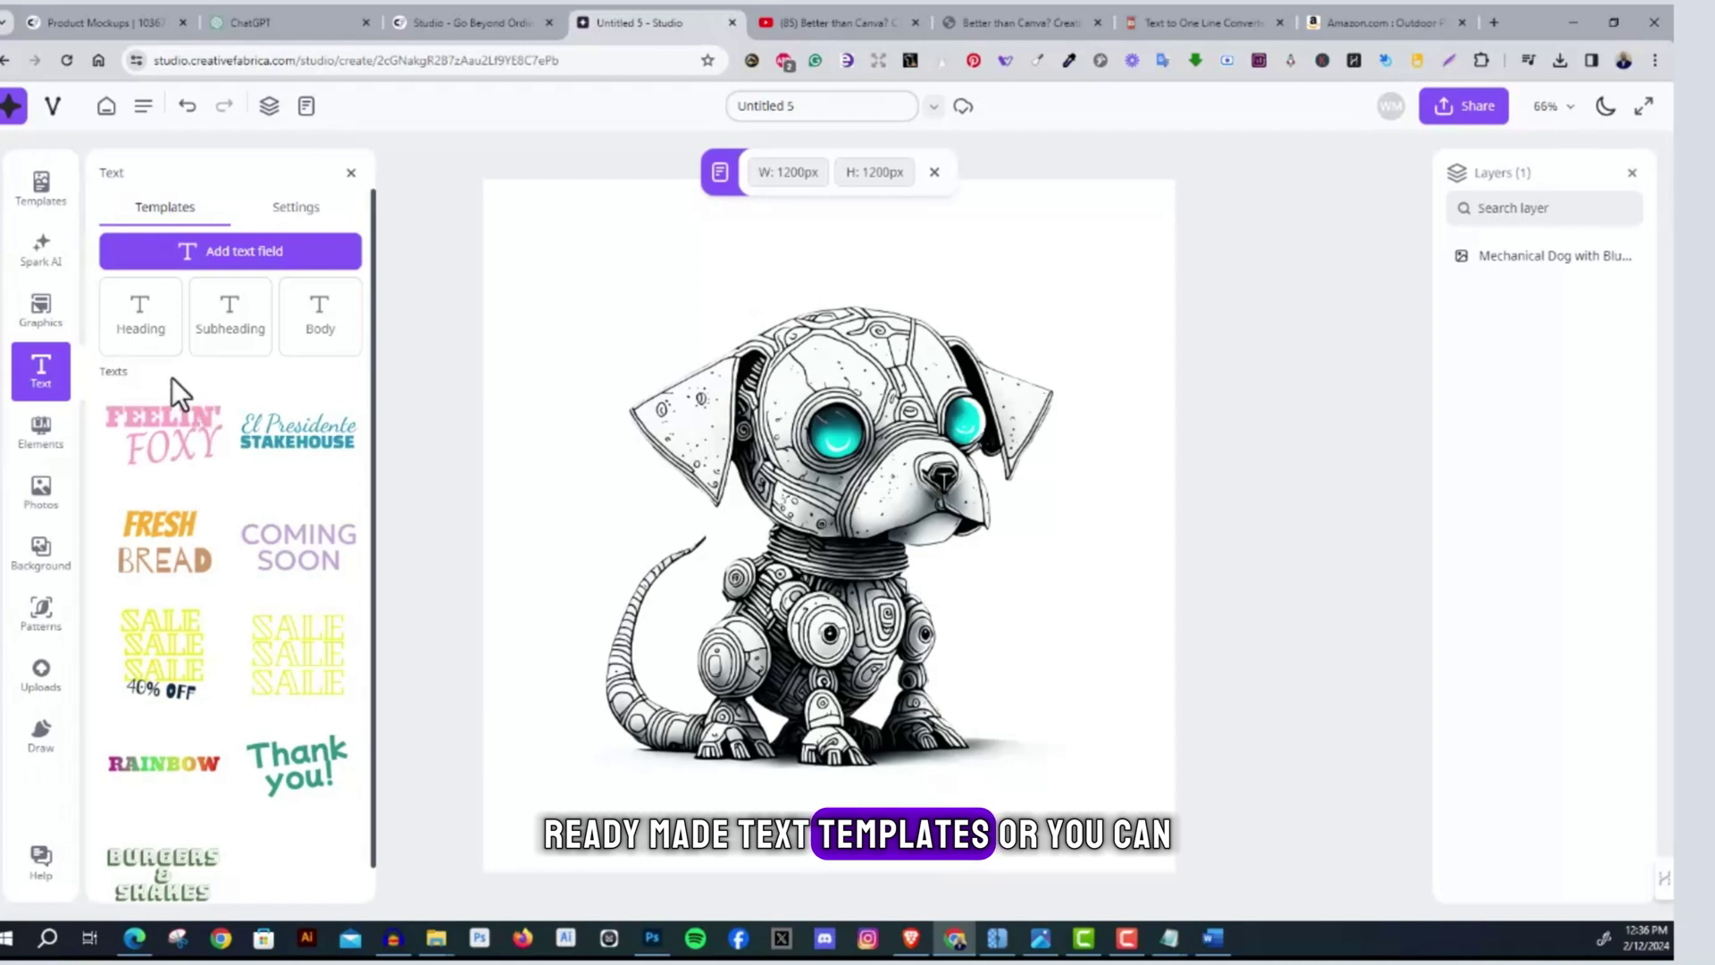
scroll(286, 457, "down", 1)
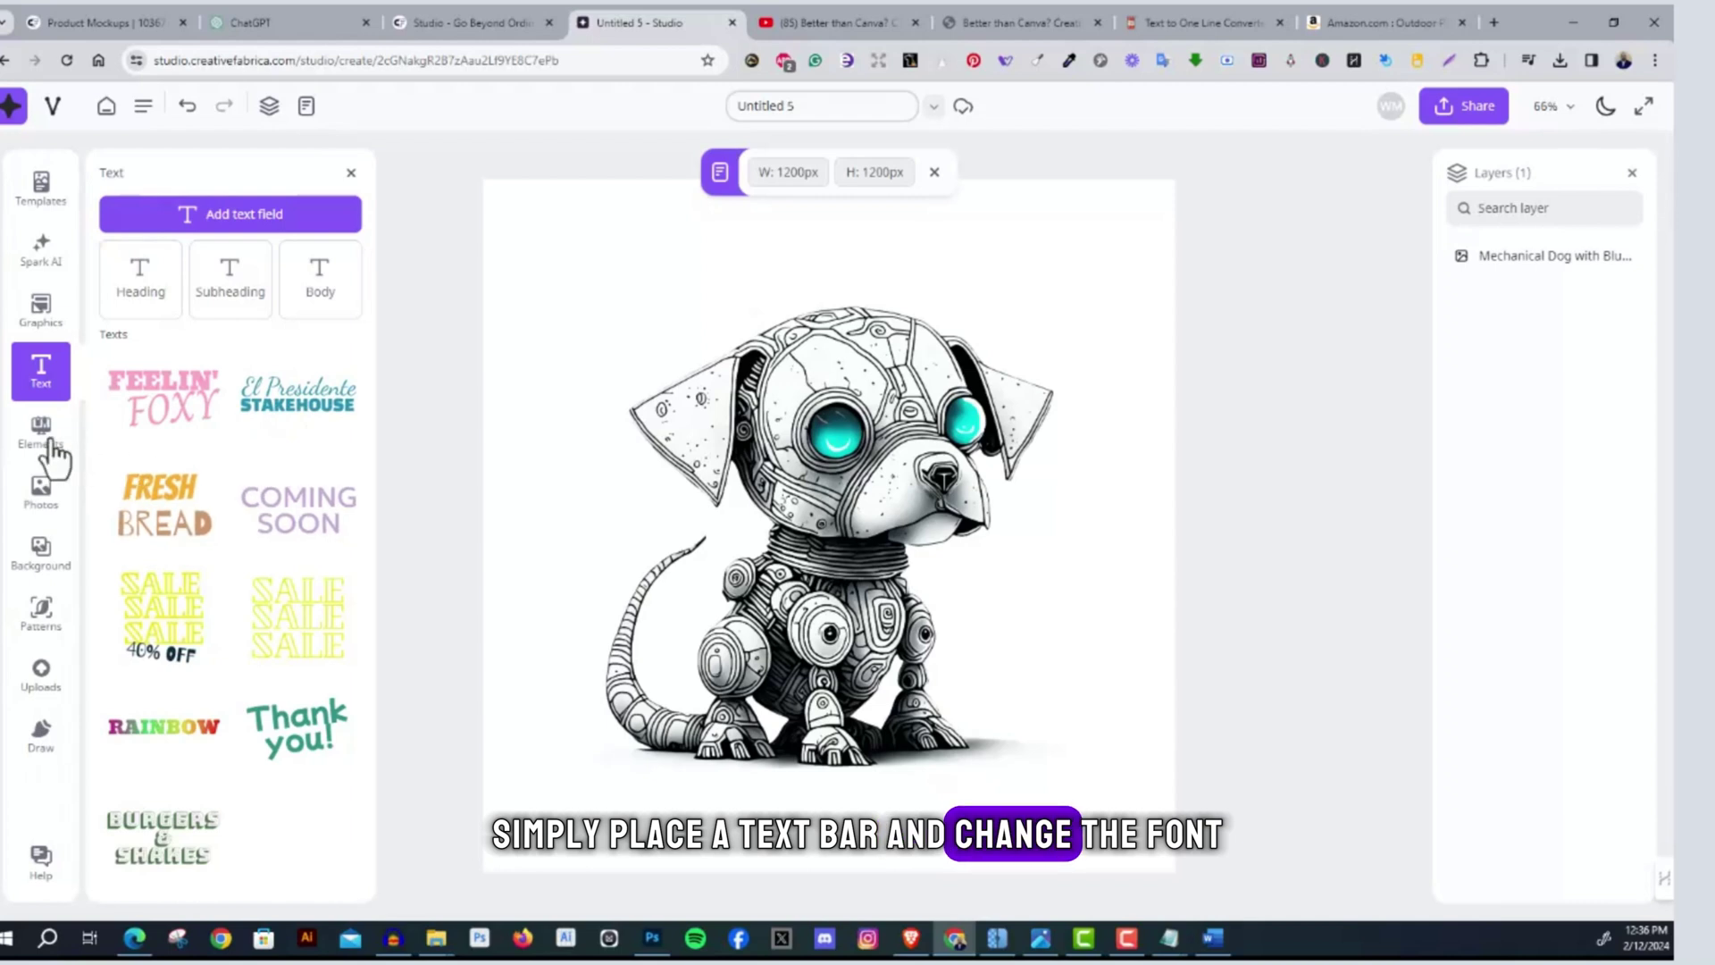
left_click(143, 285)
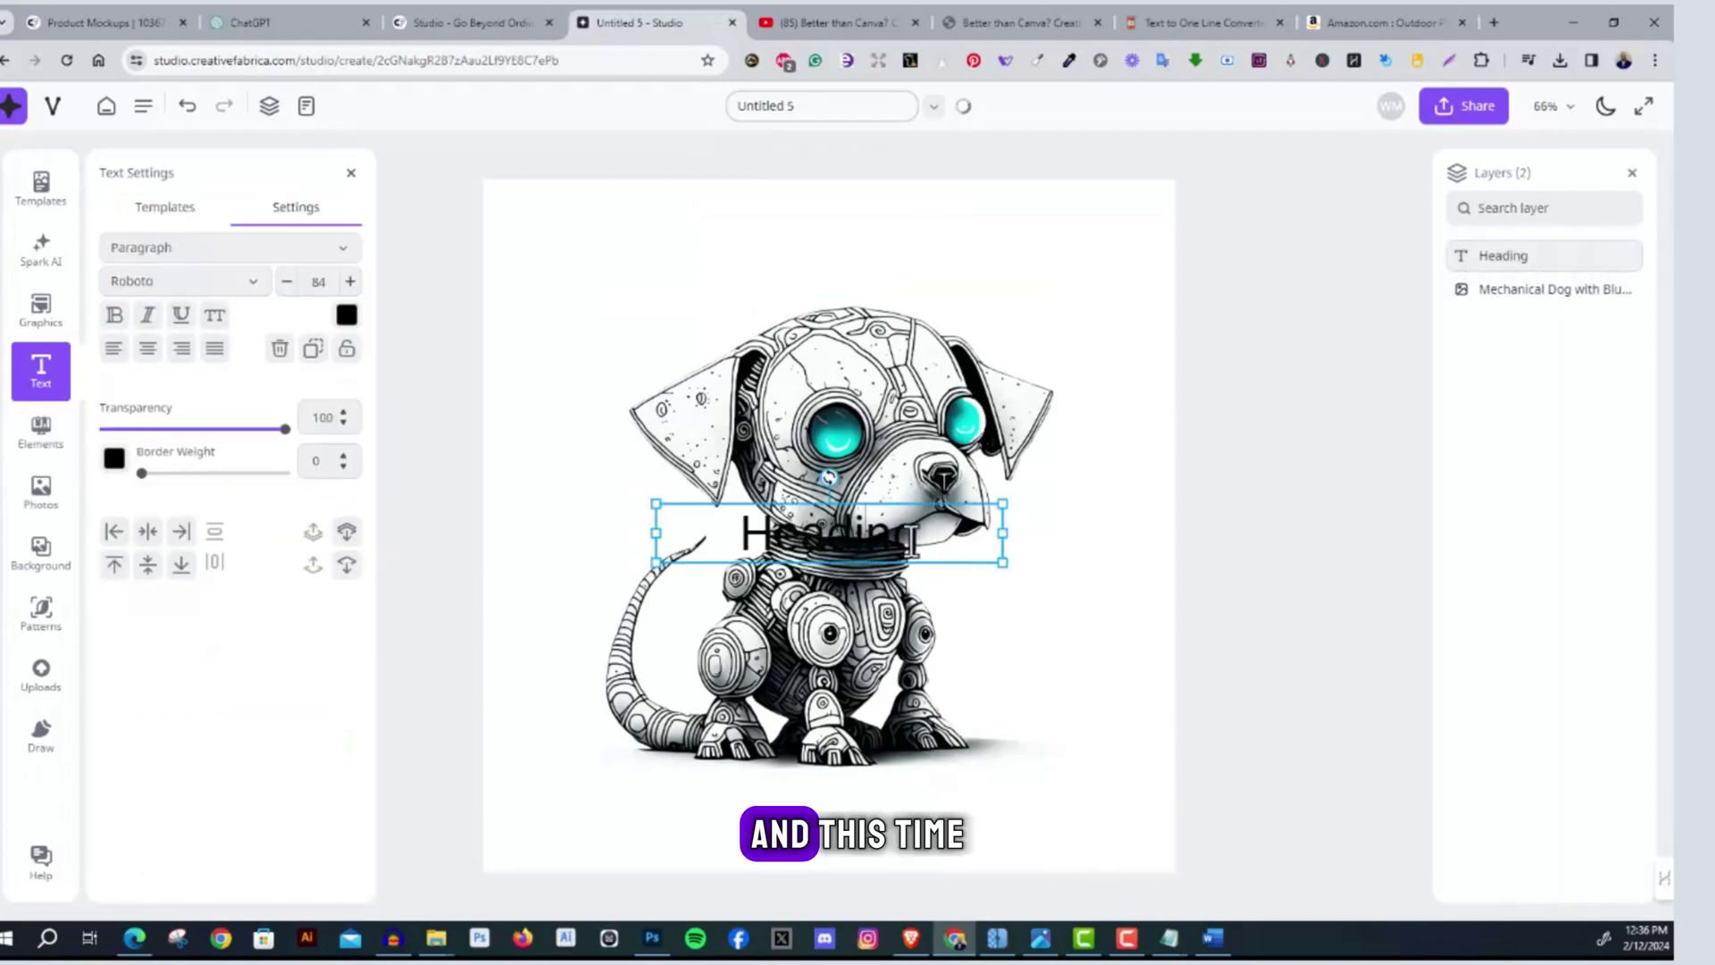
left_click(1088, 582)
left_click_drag(893, 523, 777, 230)
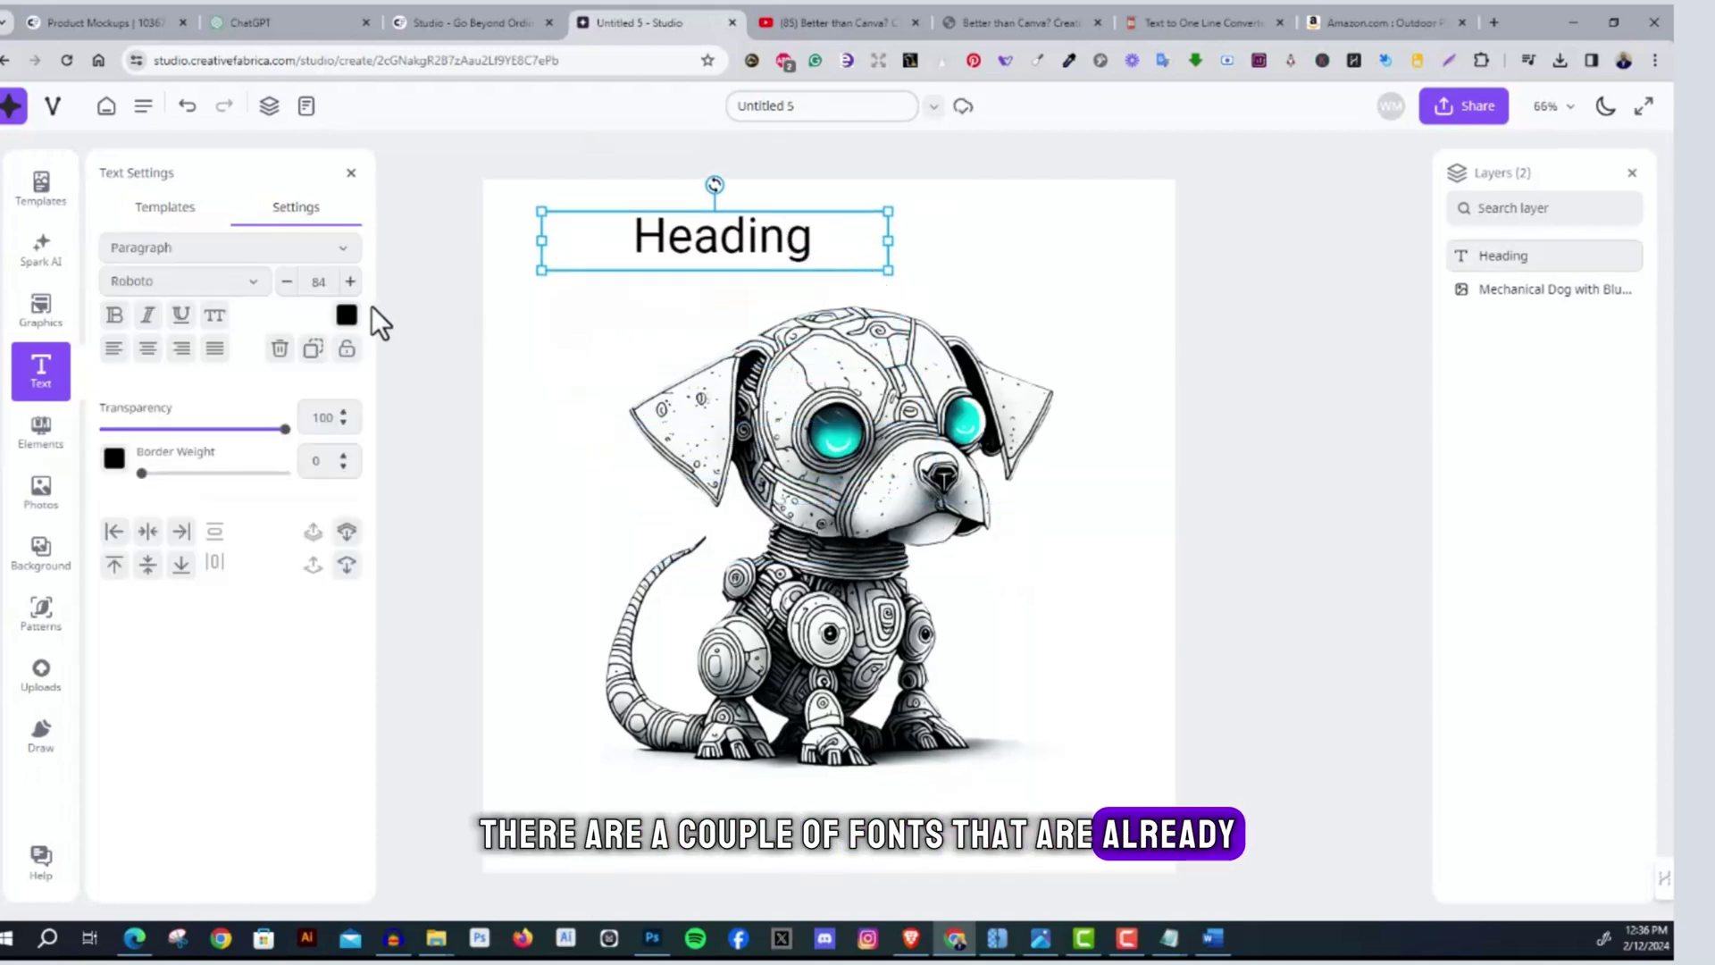
Set the heading font to Bangers and enlarge it to size 211 across the canvas top
left_click(344, 253)
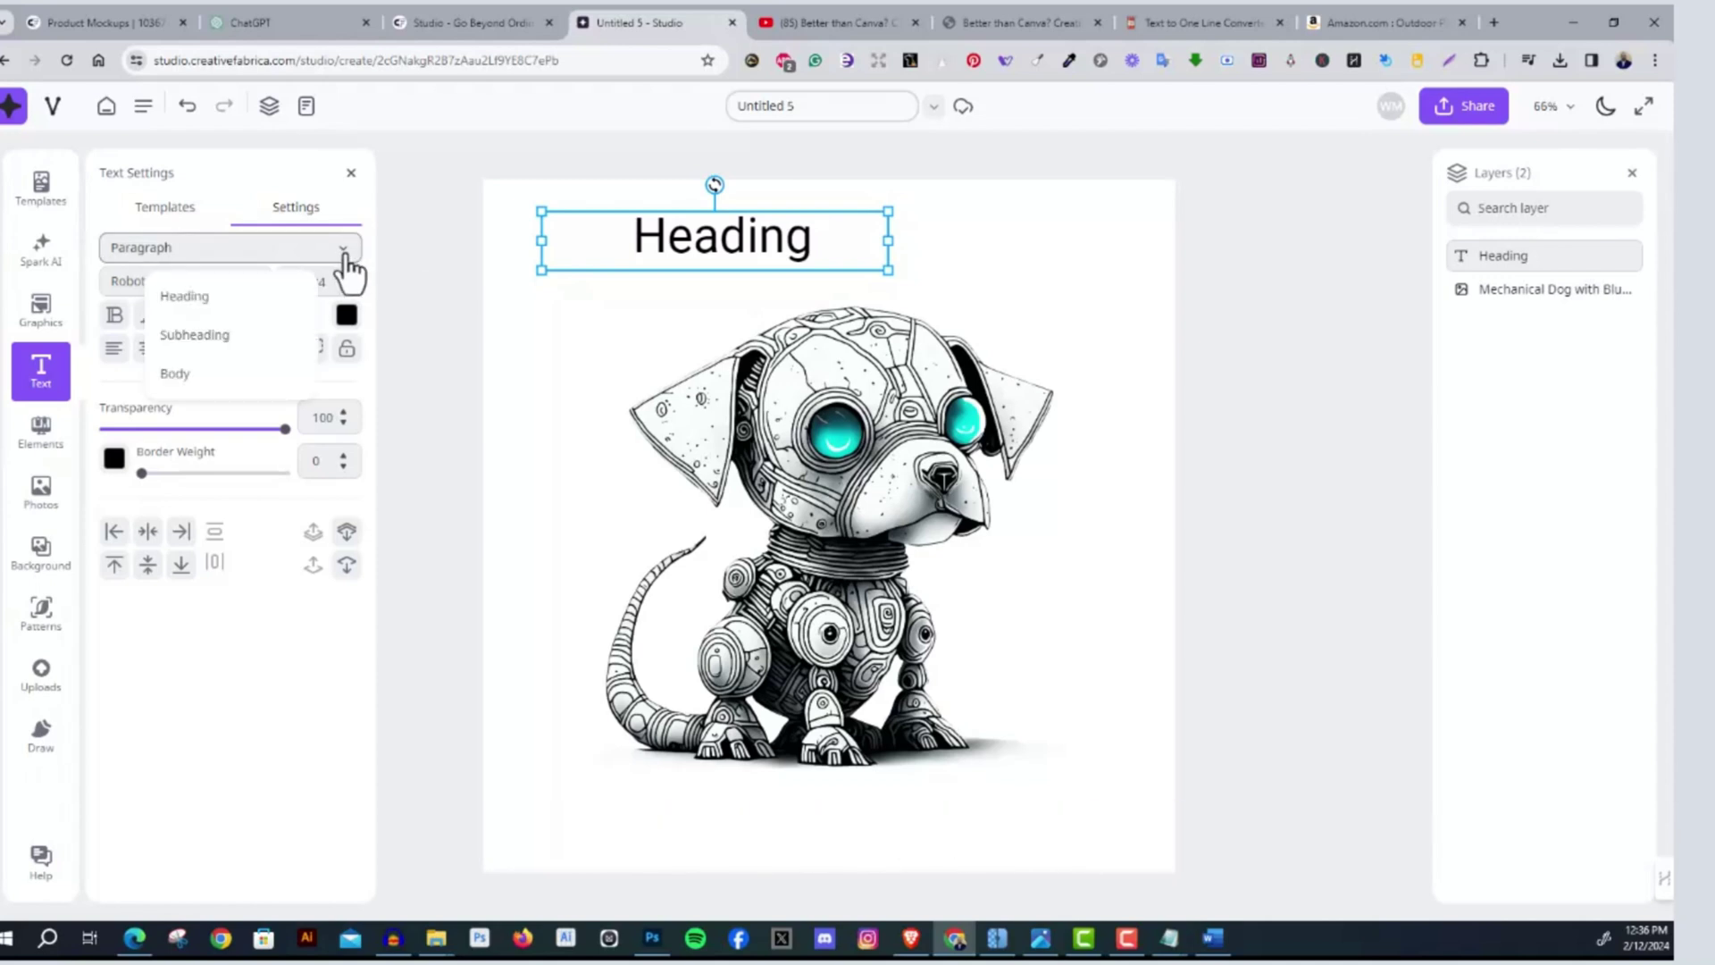
left_click(328, 255)
left_click(327, 255)
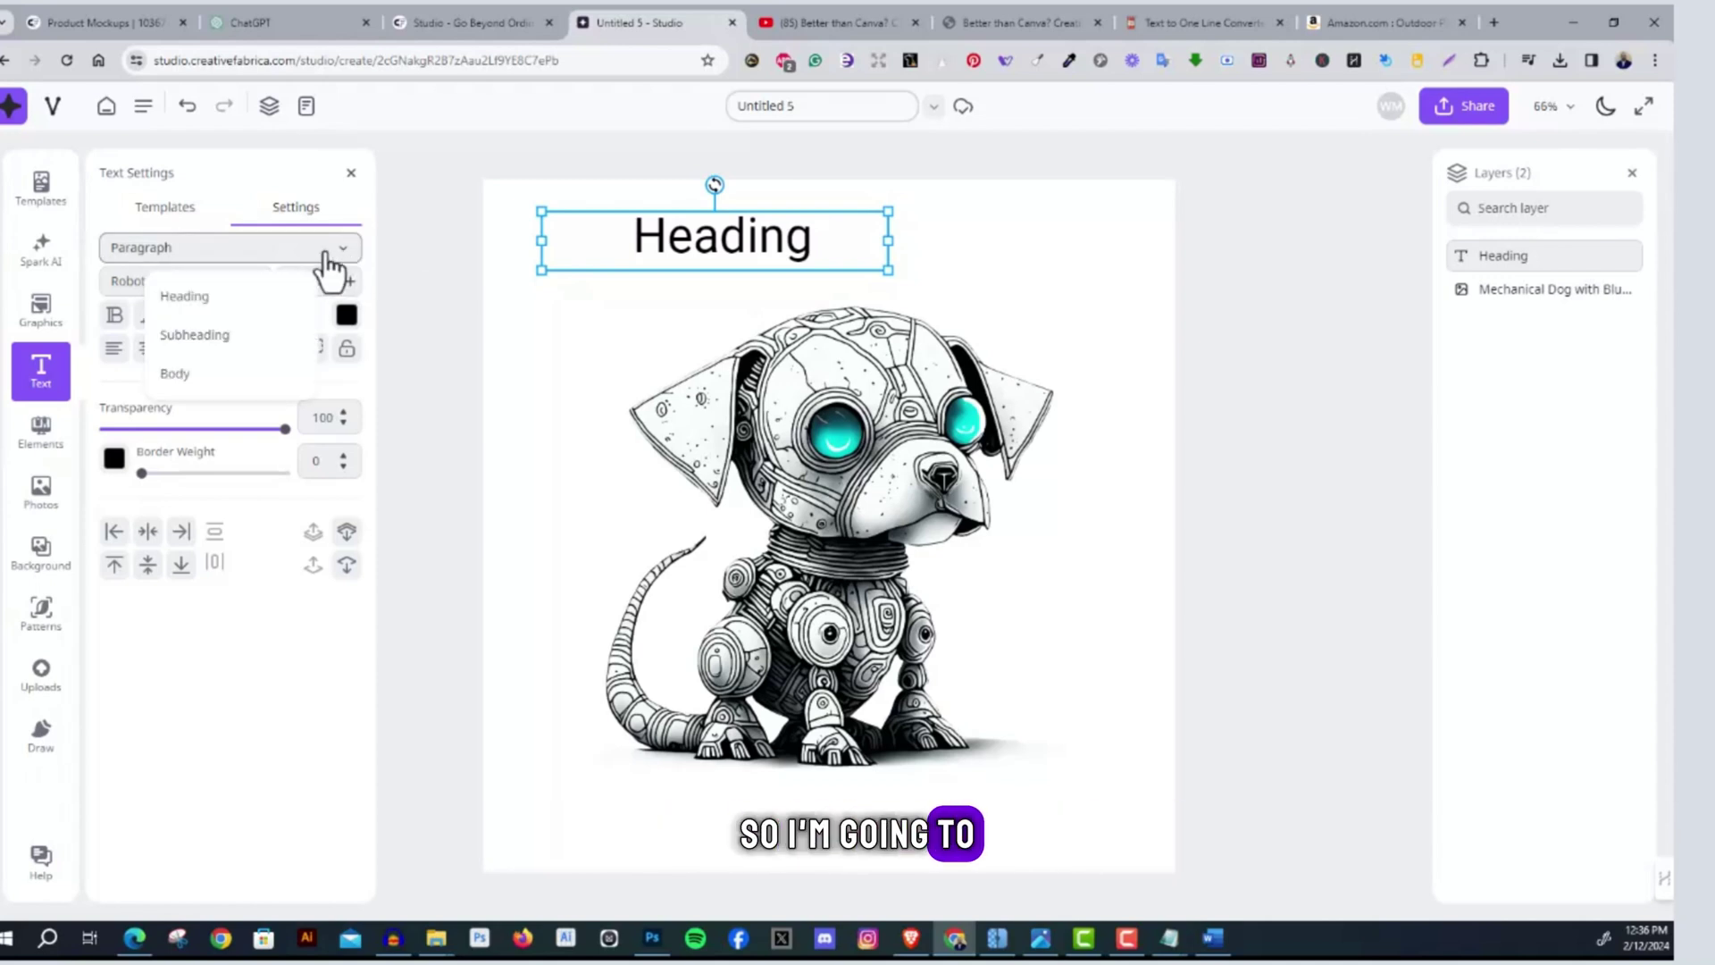
left_click(327, 255)
left_click(256, 284)
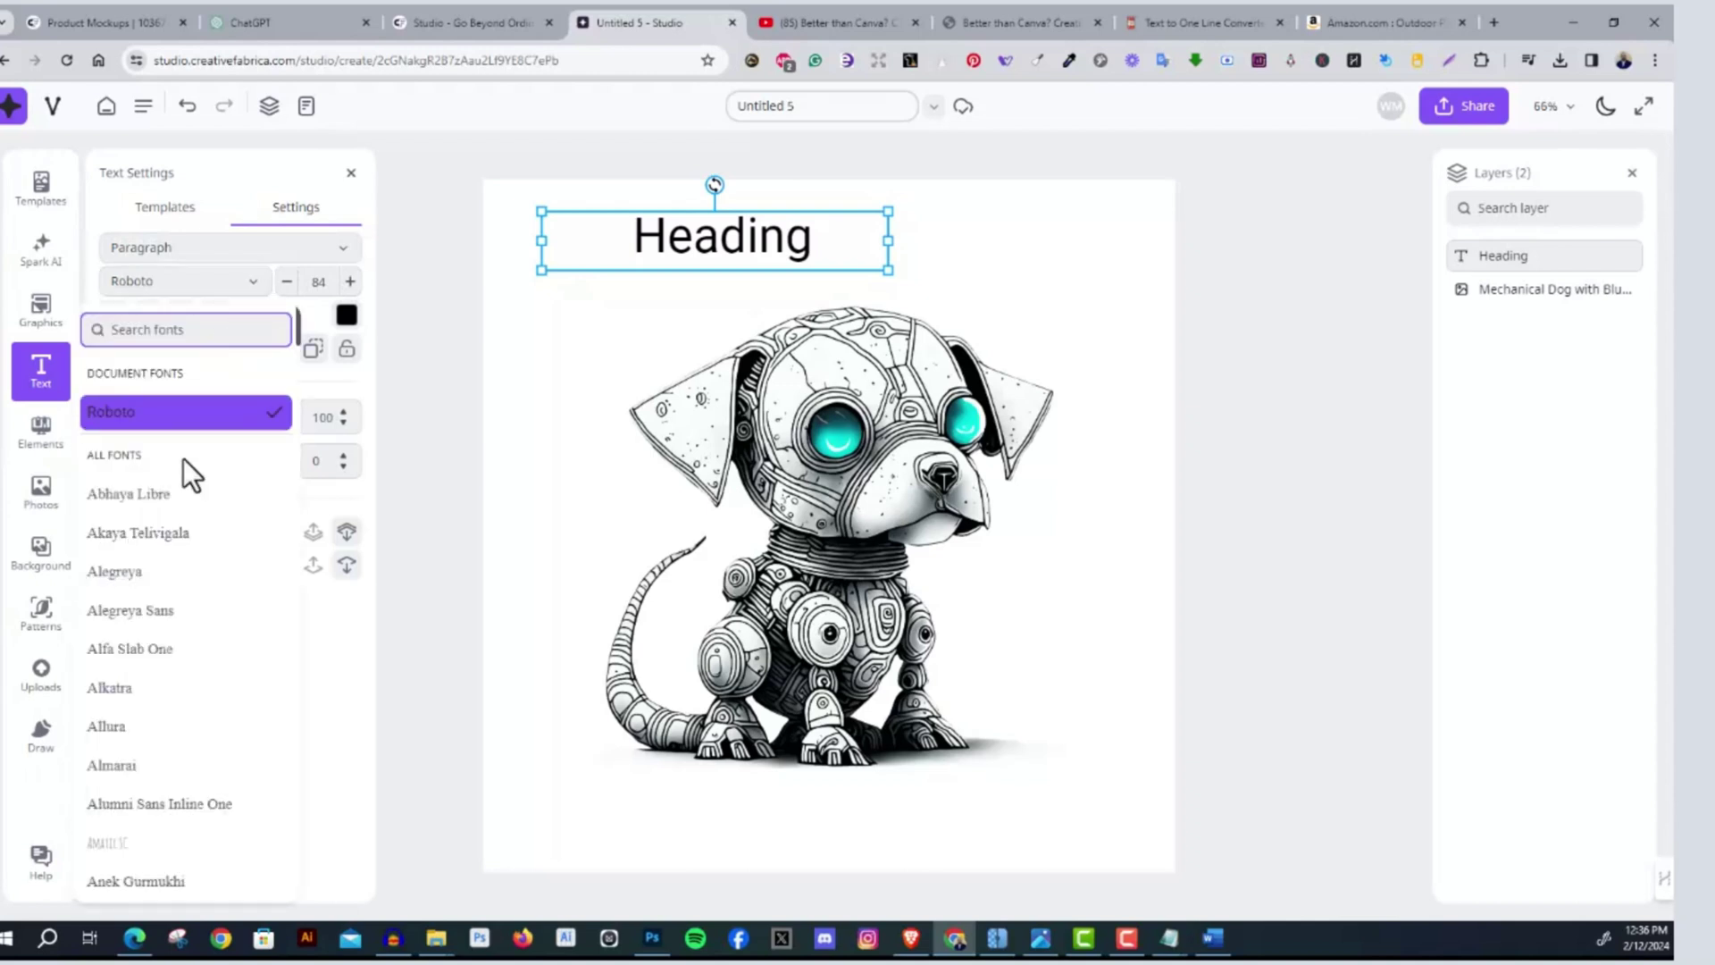
scroll(180, 459, "down", 5)
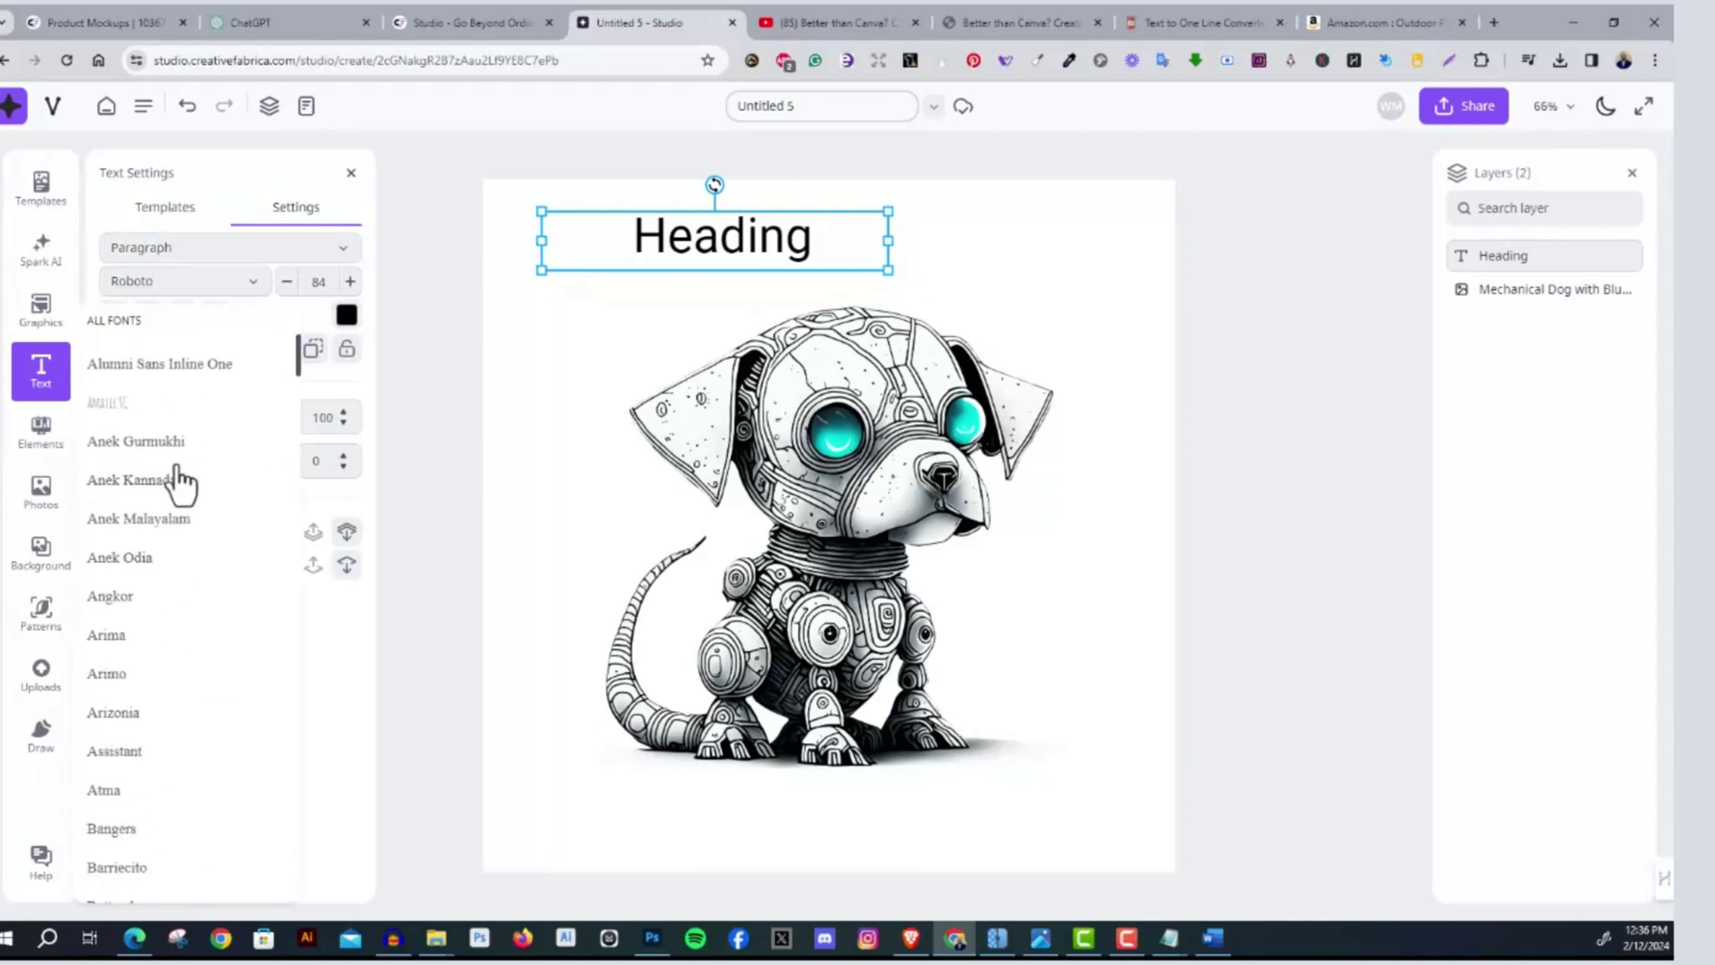
scroll(176, 482, "down", 2)
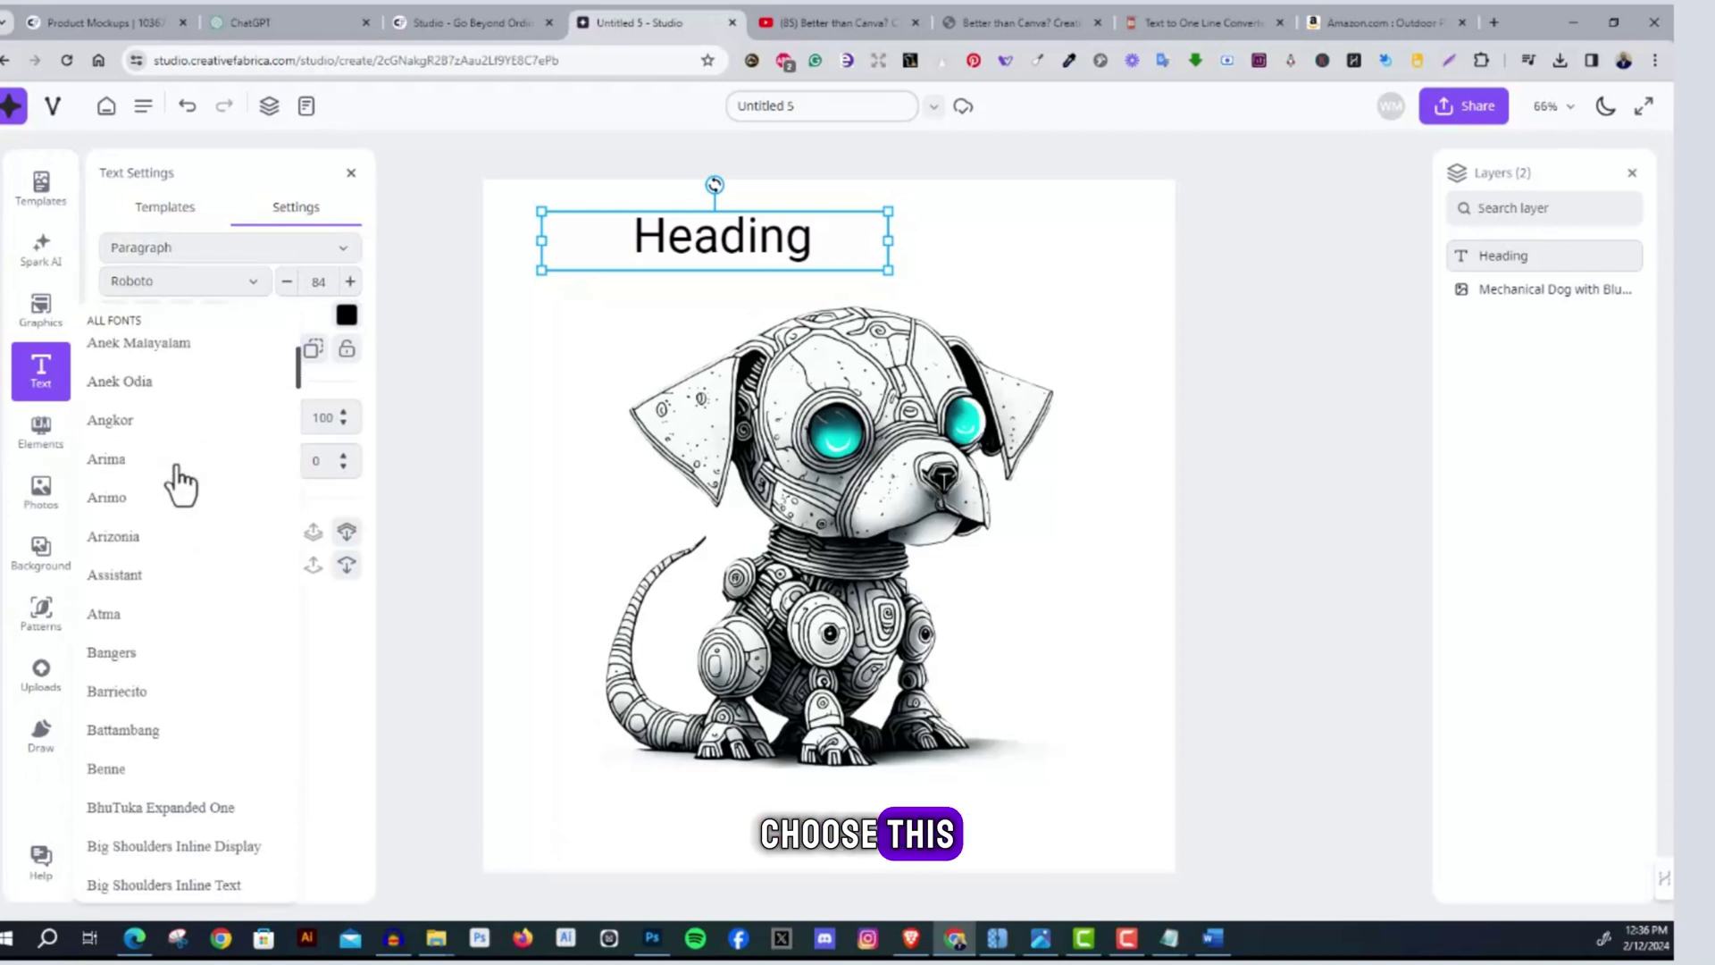
left_click(143, 655)
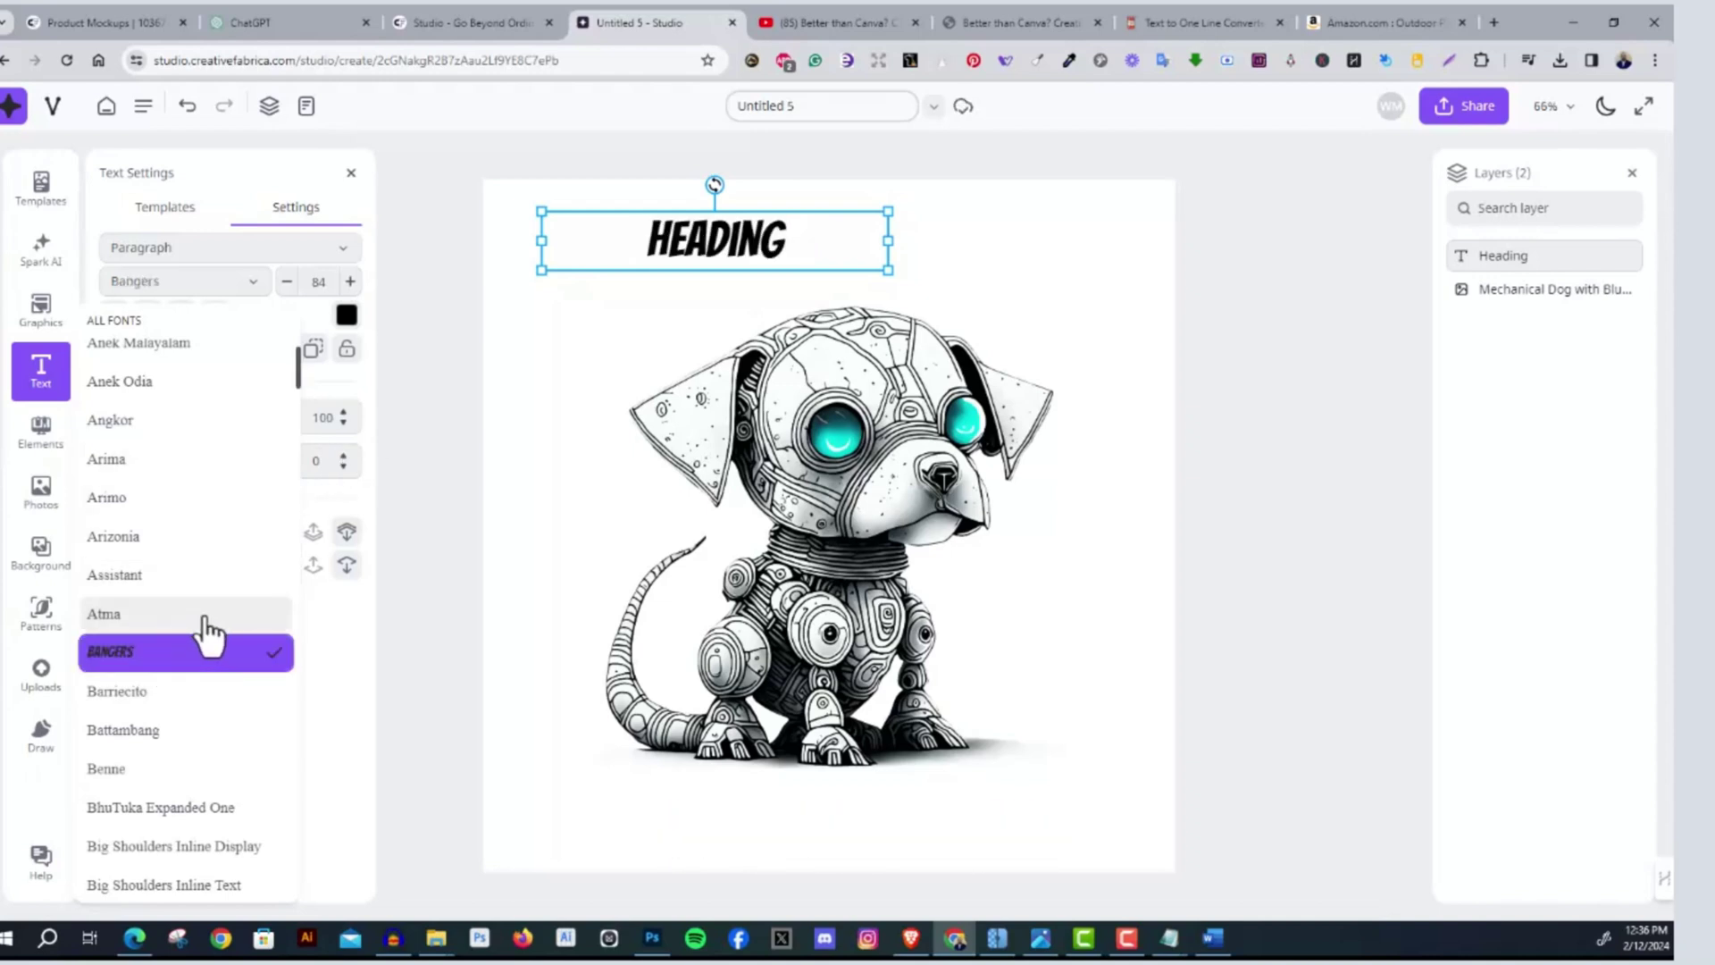
left_click_drag(887, 240, 998, 355)
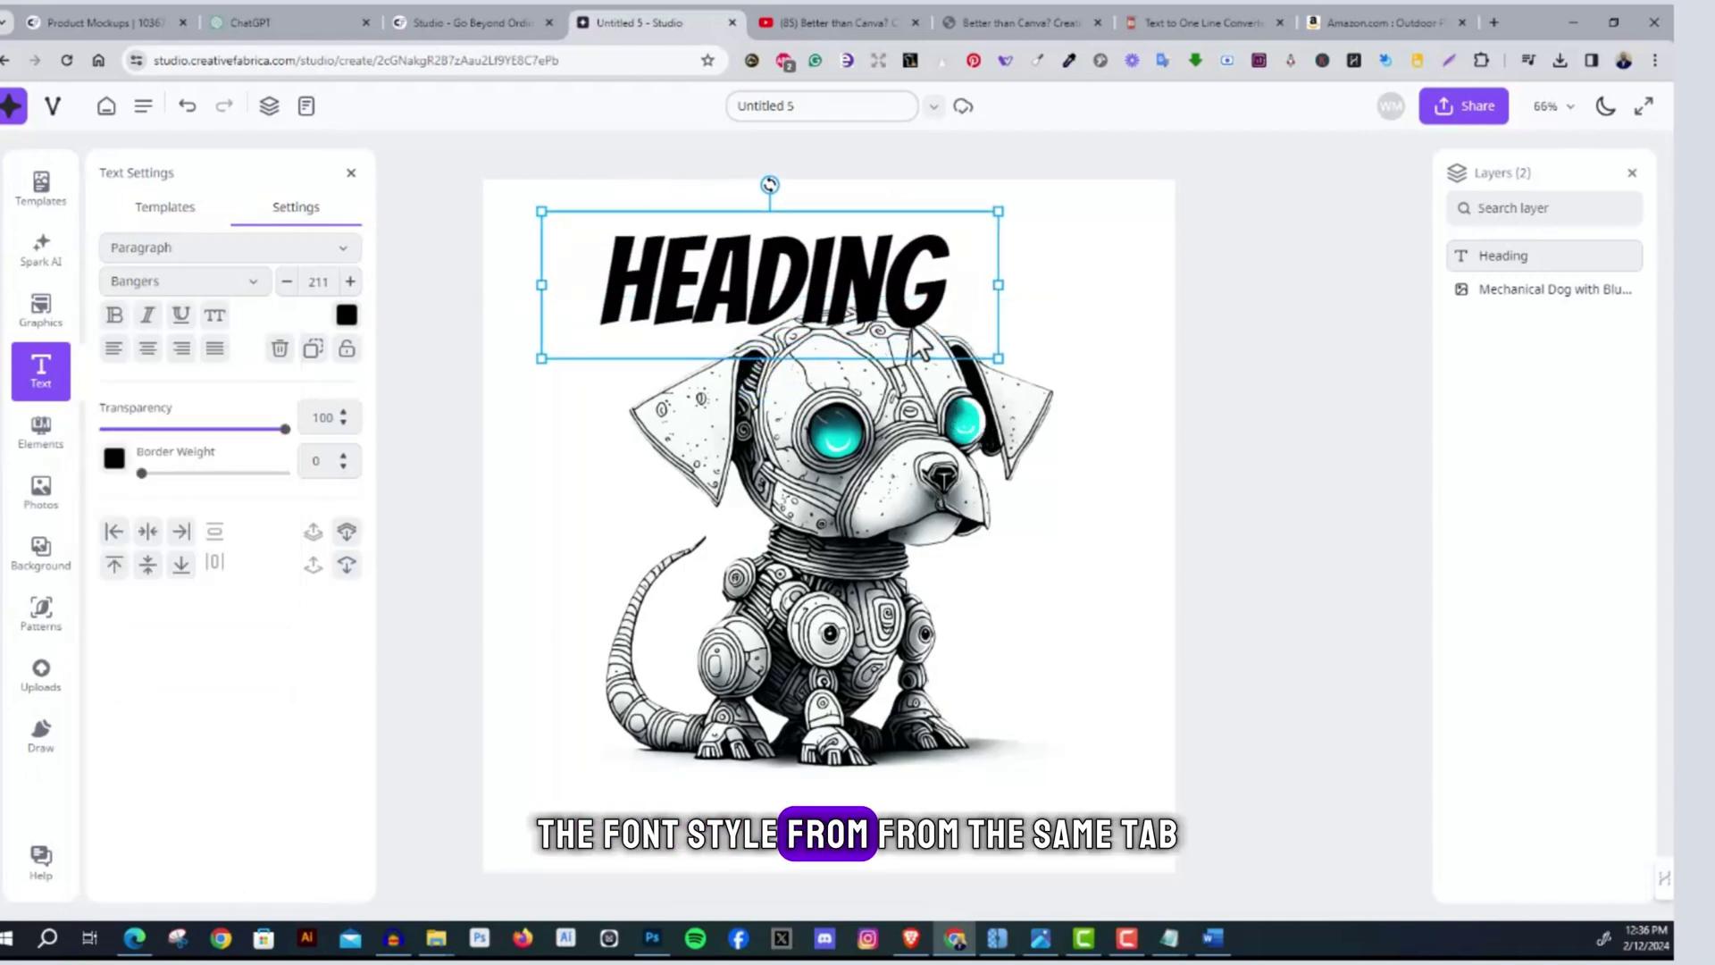
left_click(1069, 438)
left_click(190, 219)
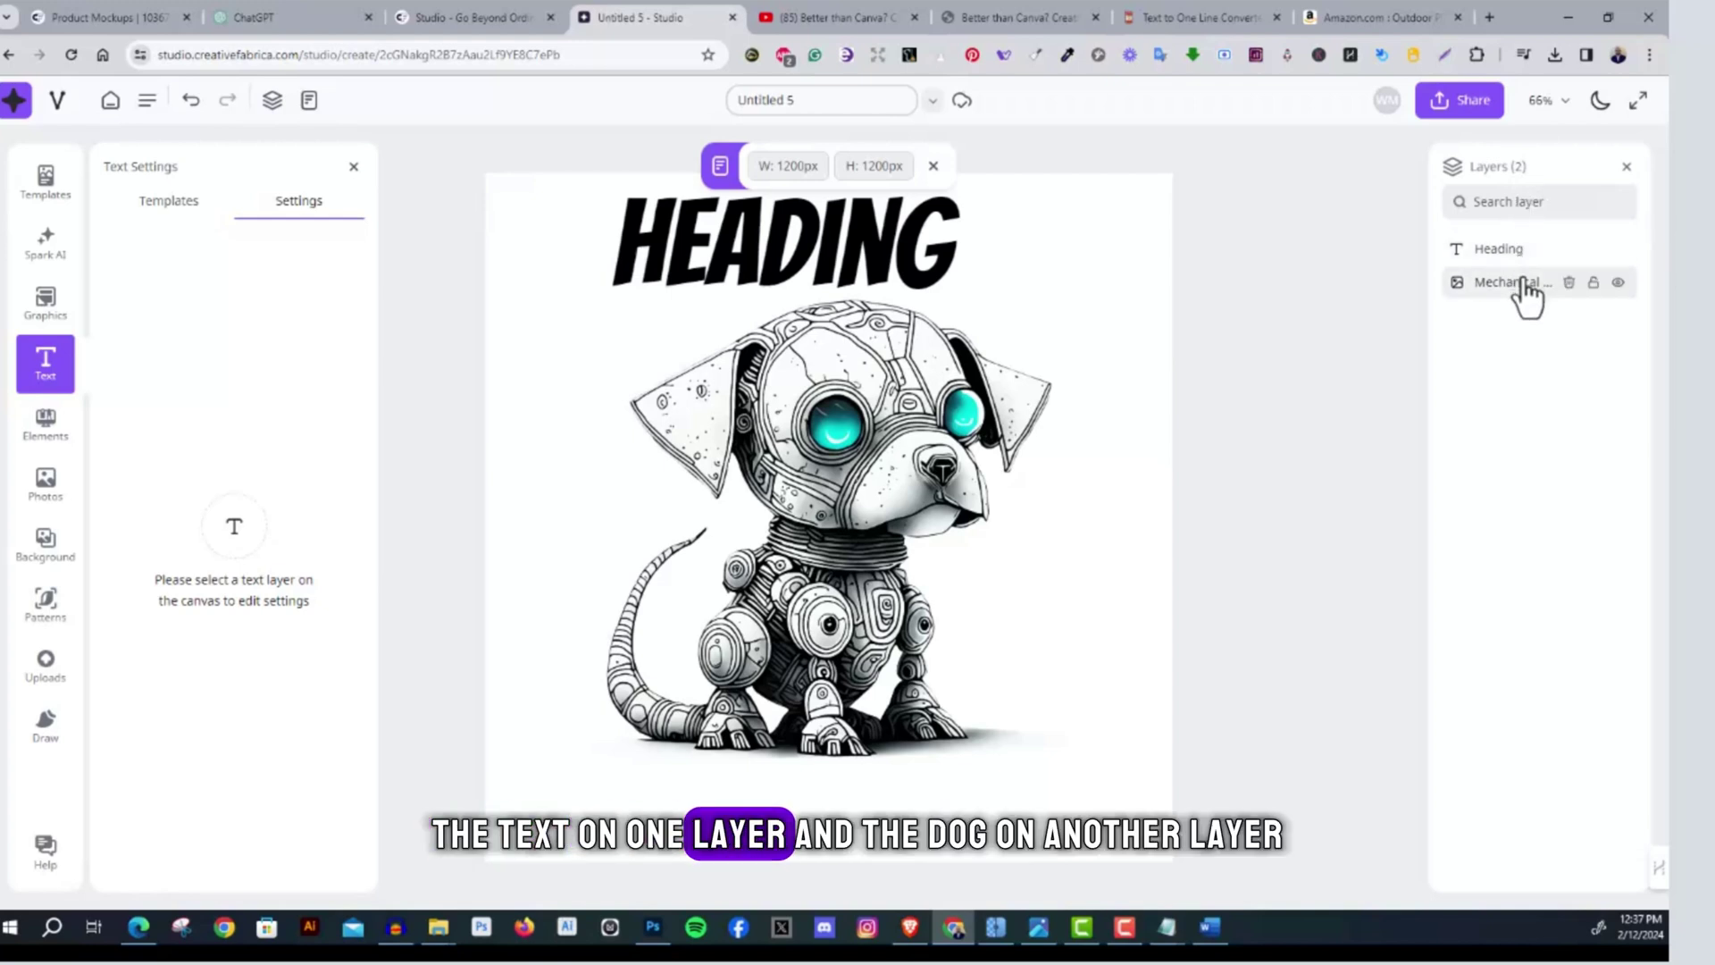
Stack the robot dog layer above Heading and shift the text down behind the dog's ears
left_click(1619, 284)
left_click(1619, 285)
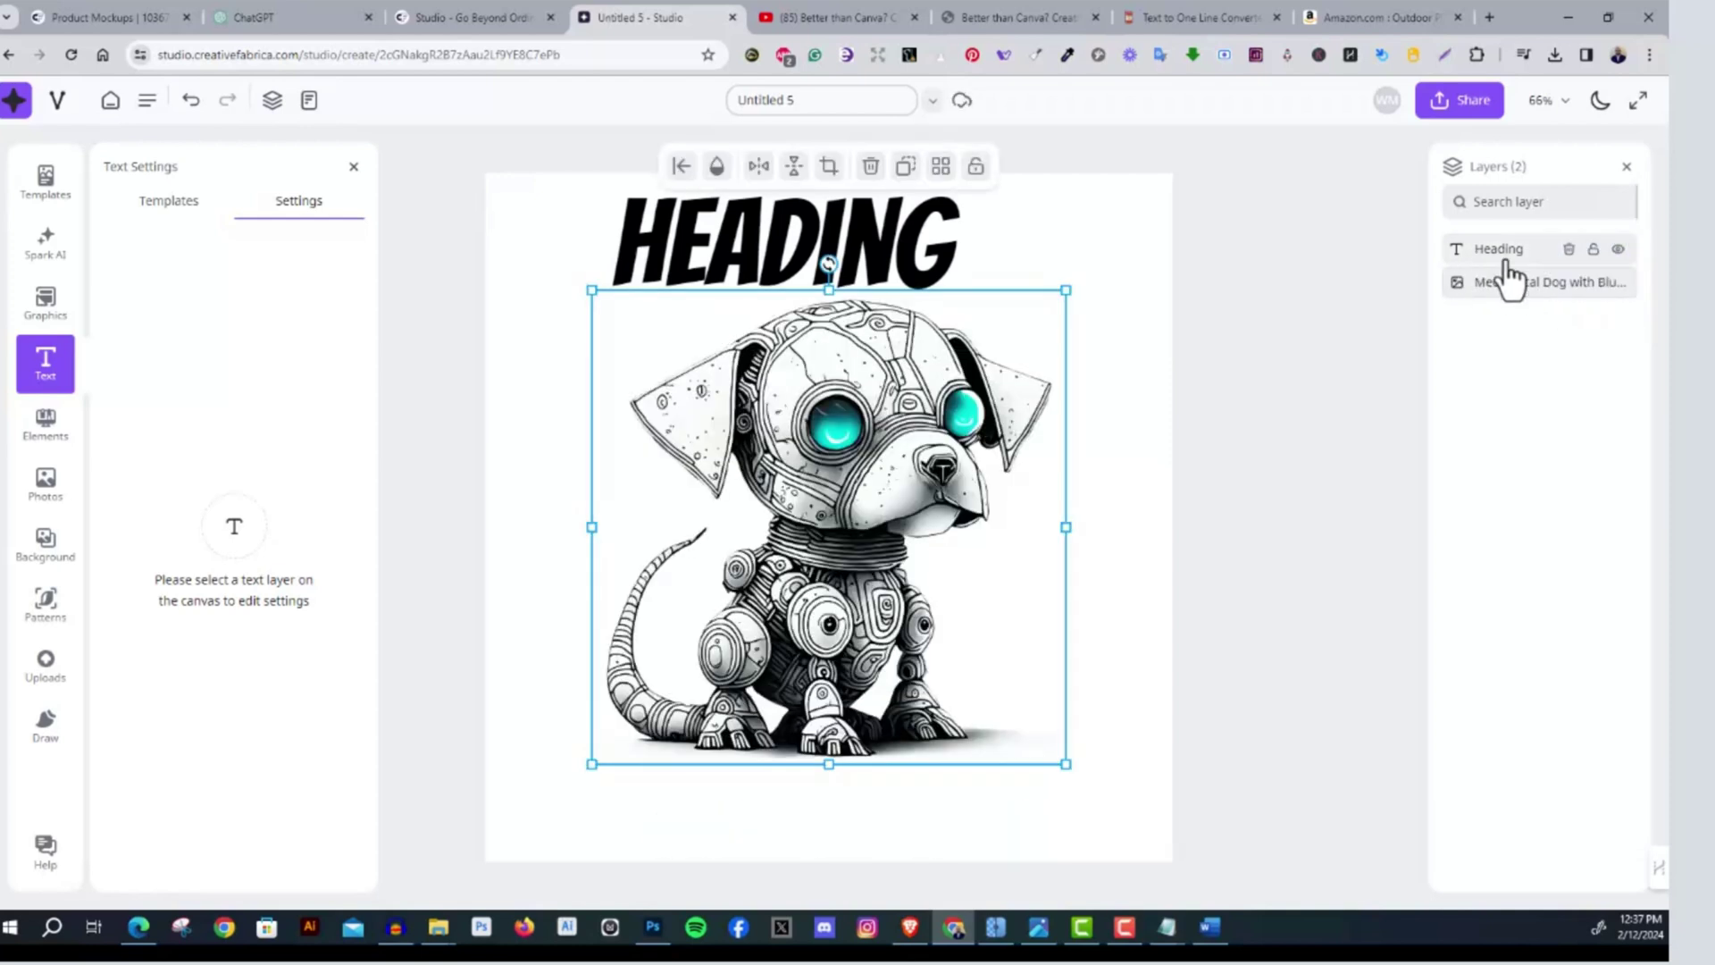
mouse_move(1521, 276)
left_mouse_down()
mouse_move(1525, 261)
mouse_move(1529, 302)
left_mouse_up()
left_click_drag(850, 252, 886, 312)
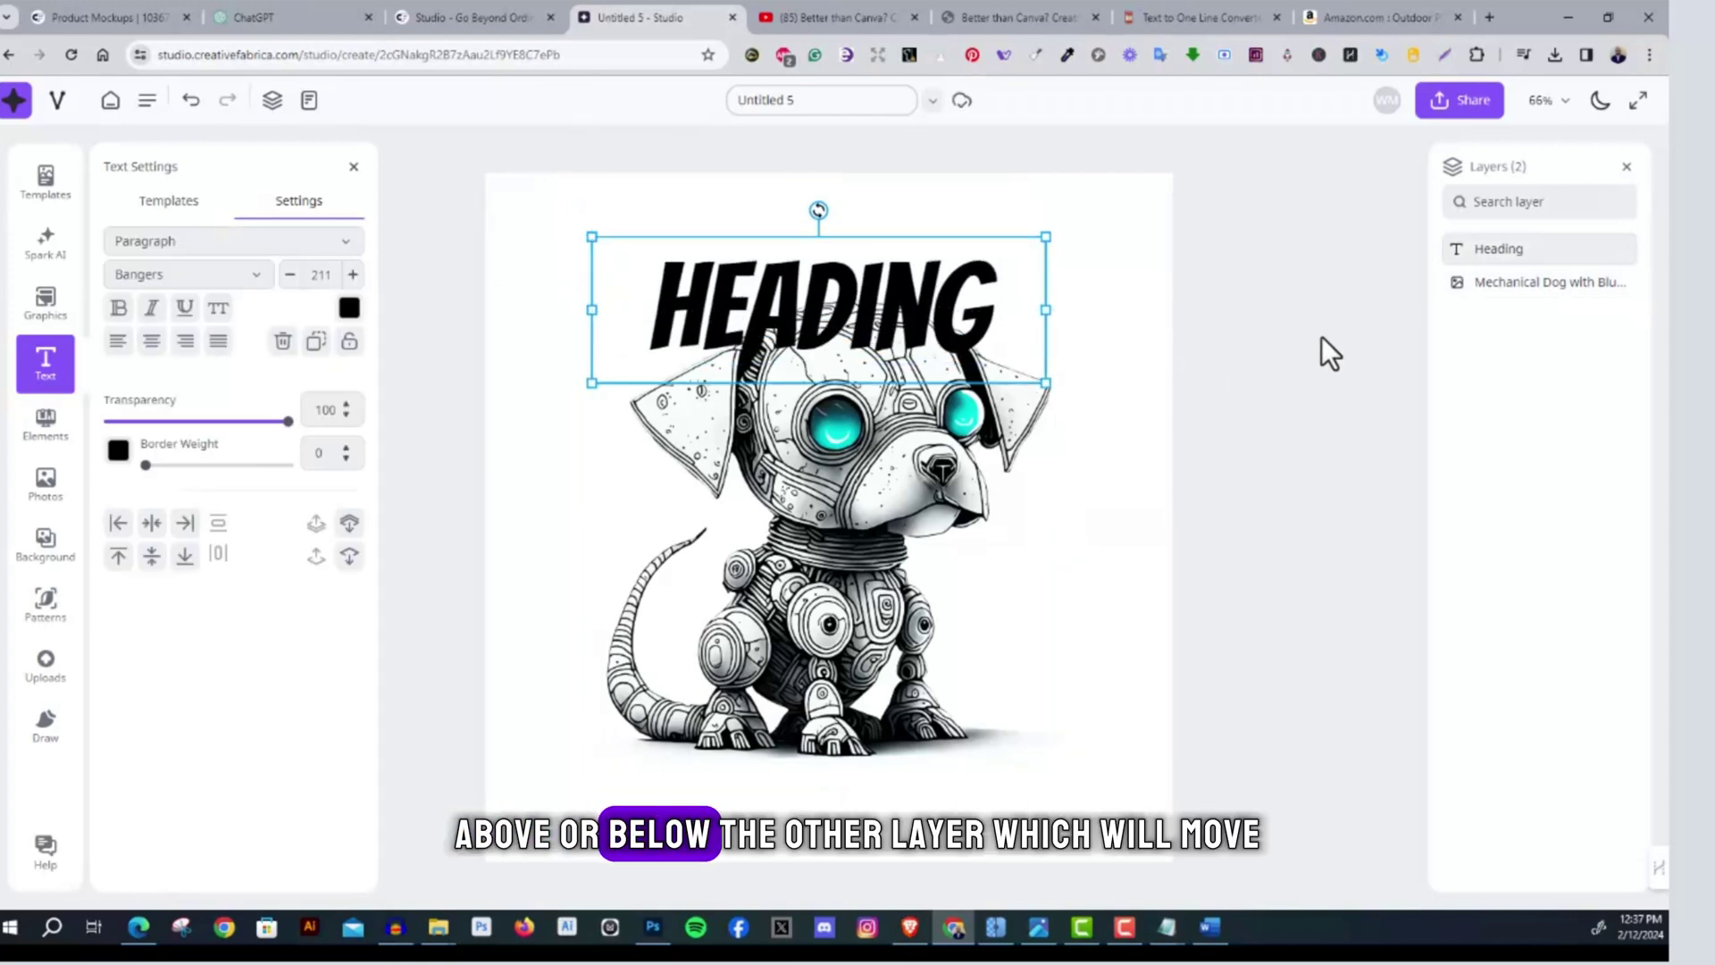
left_click_drag(1534, 261, 1527, 306)
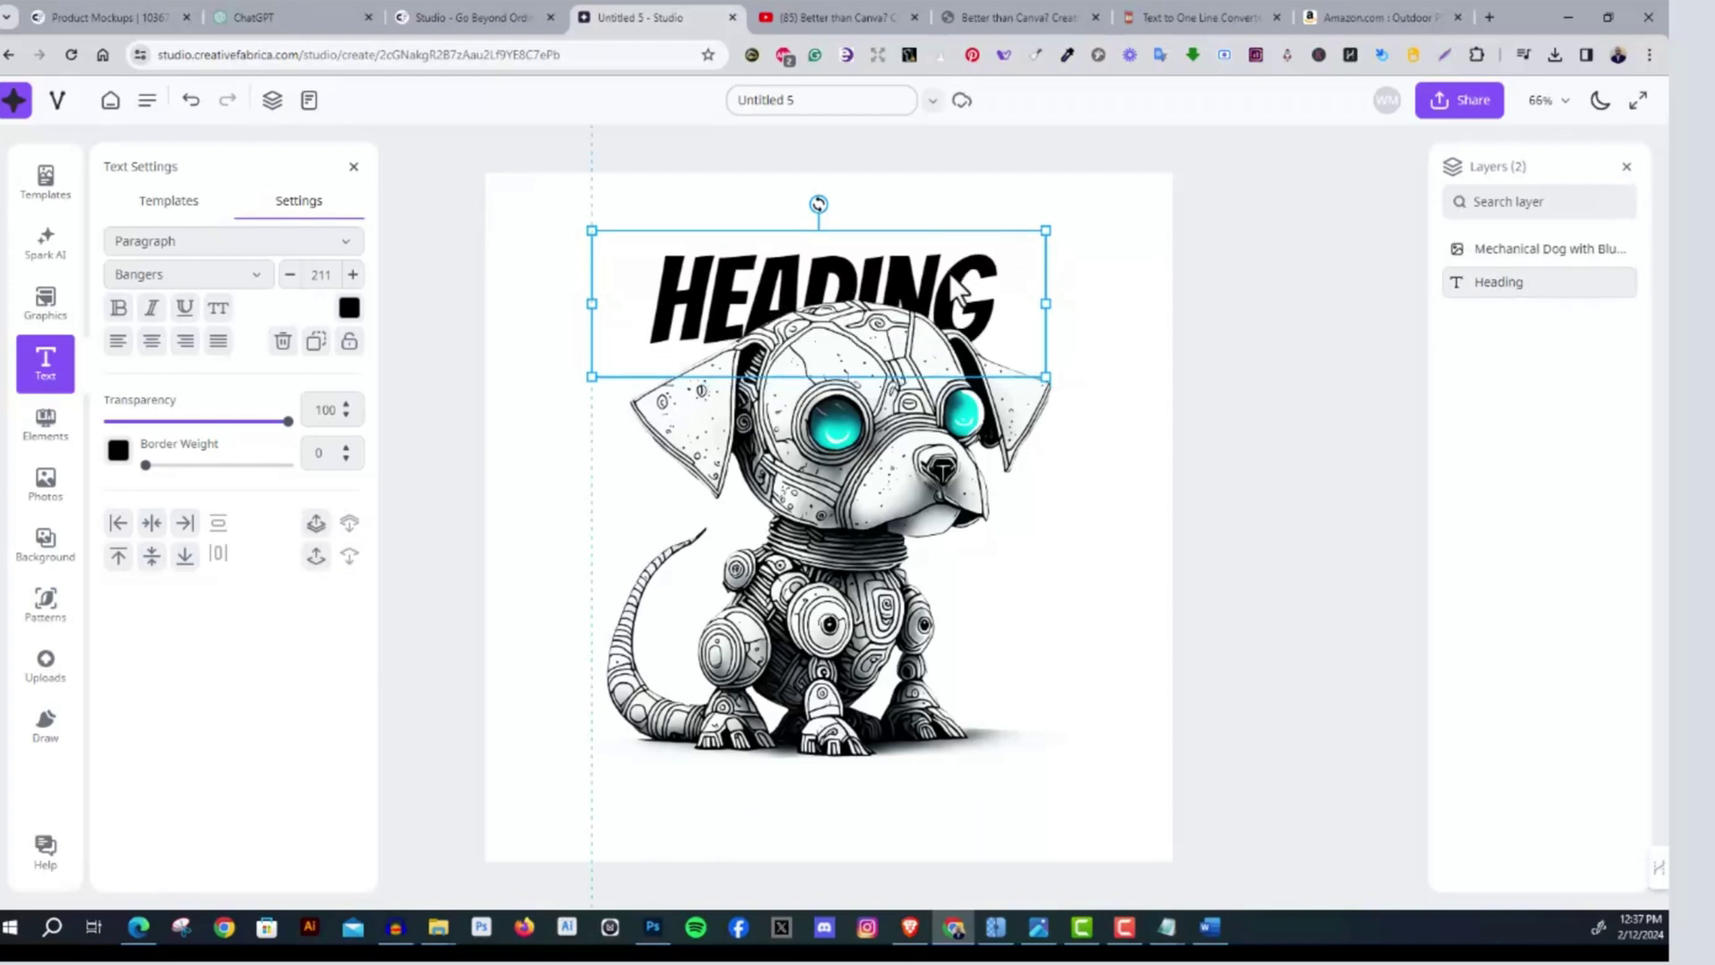
left_click_drag(950, 274, 957, 268)
left_click(1034, 420)
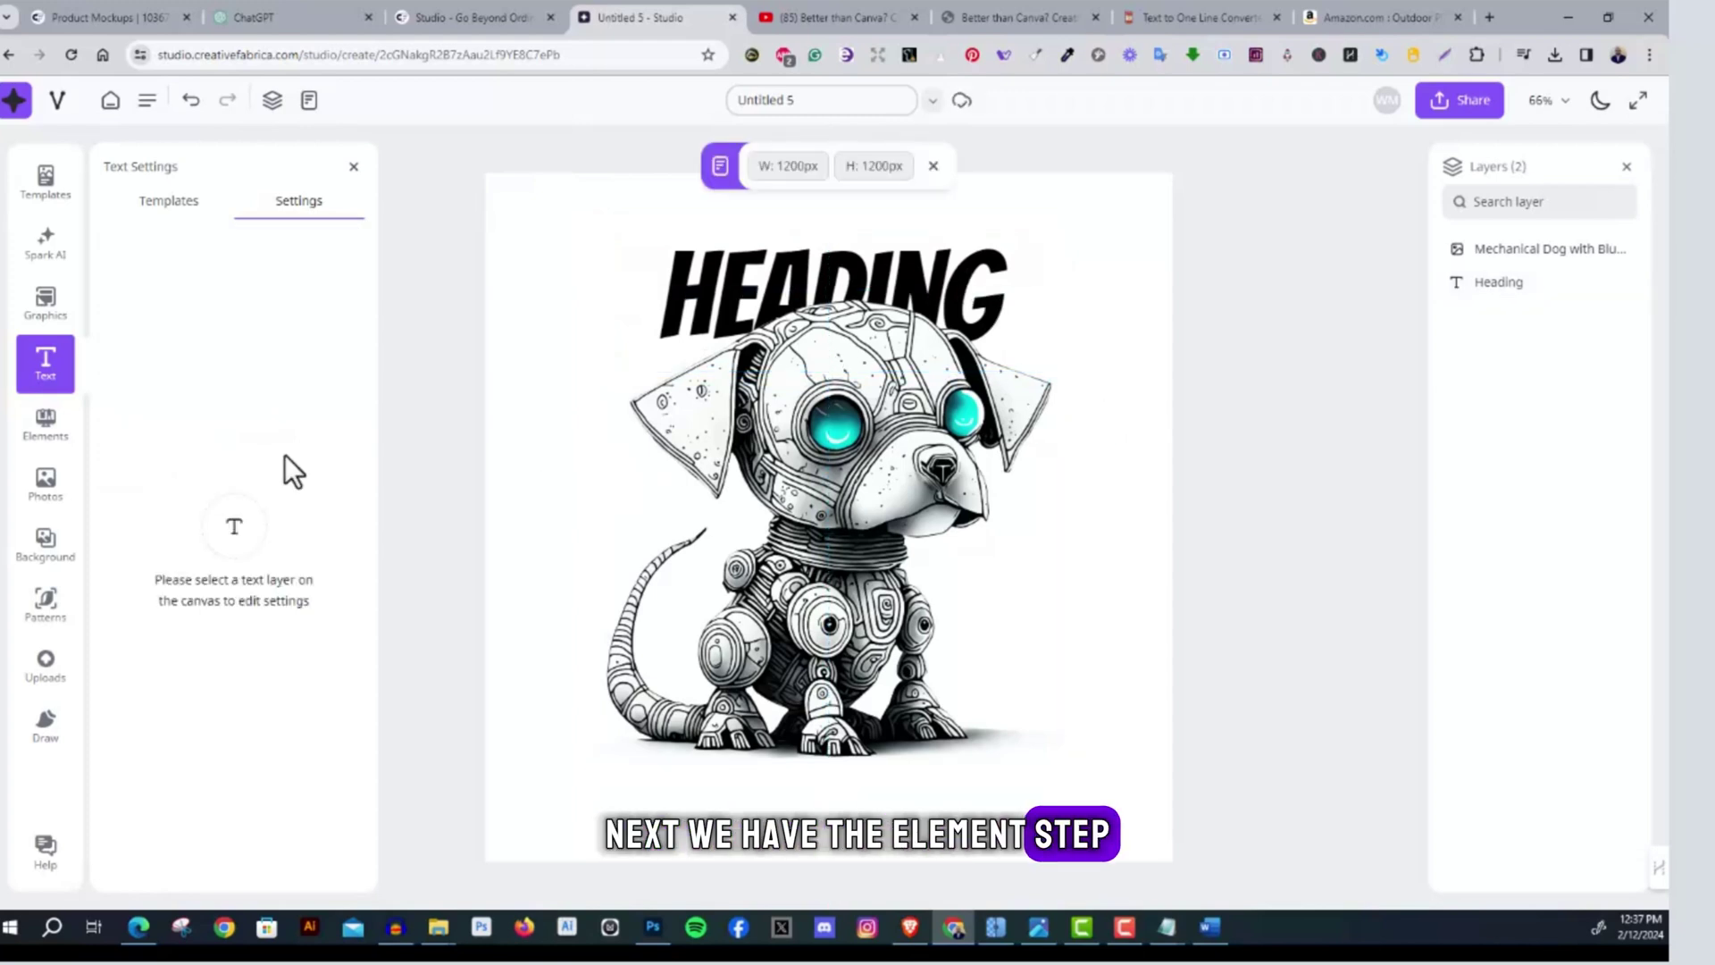
Show all 21 Basic Shapes elements in the Elements library
left_click(38, 442)
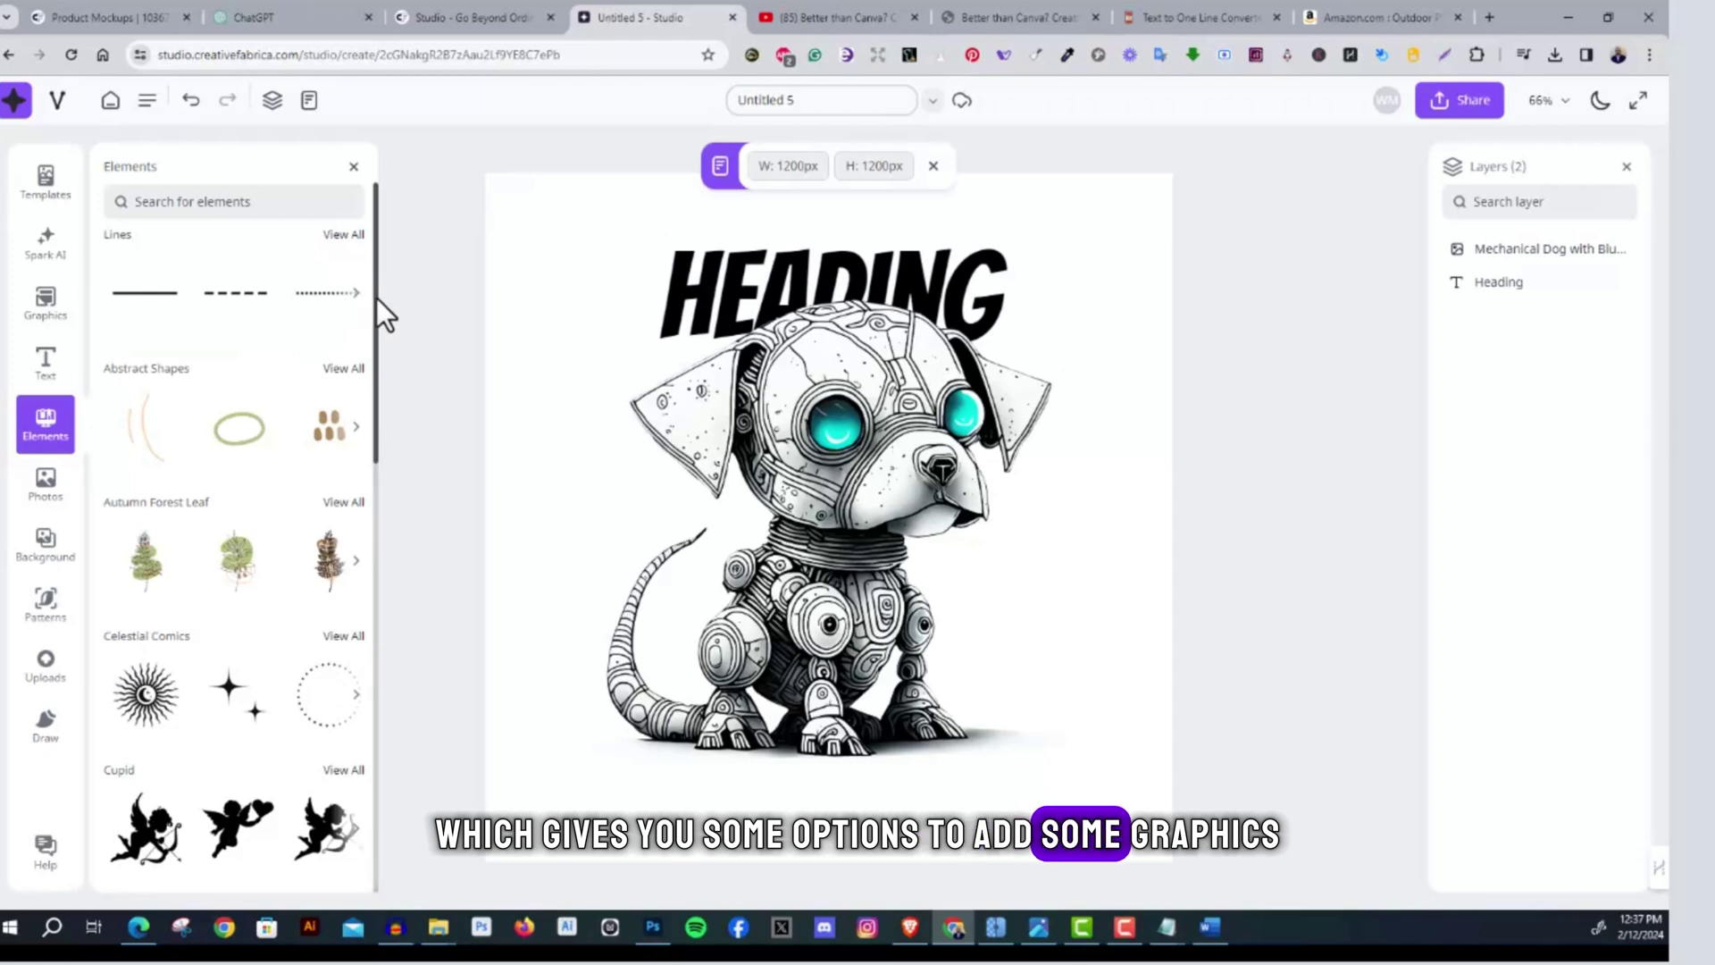
left_click_drag(377, 297, 367, 739)
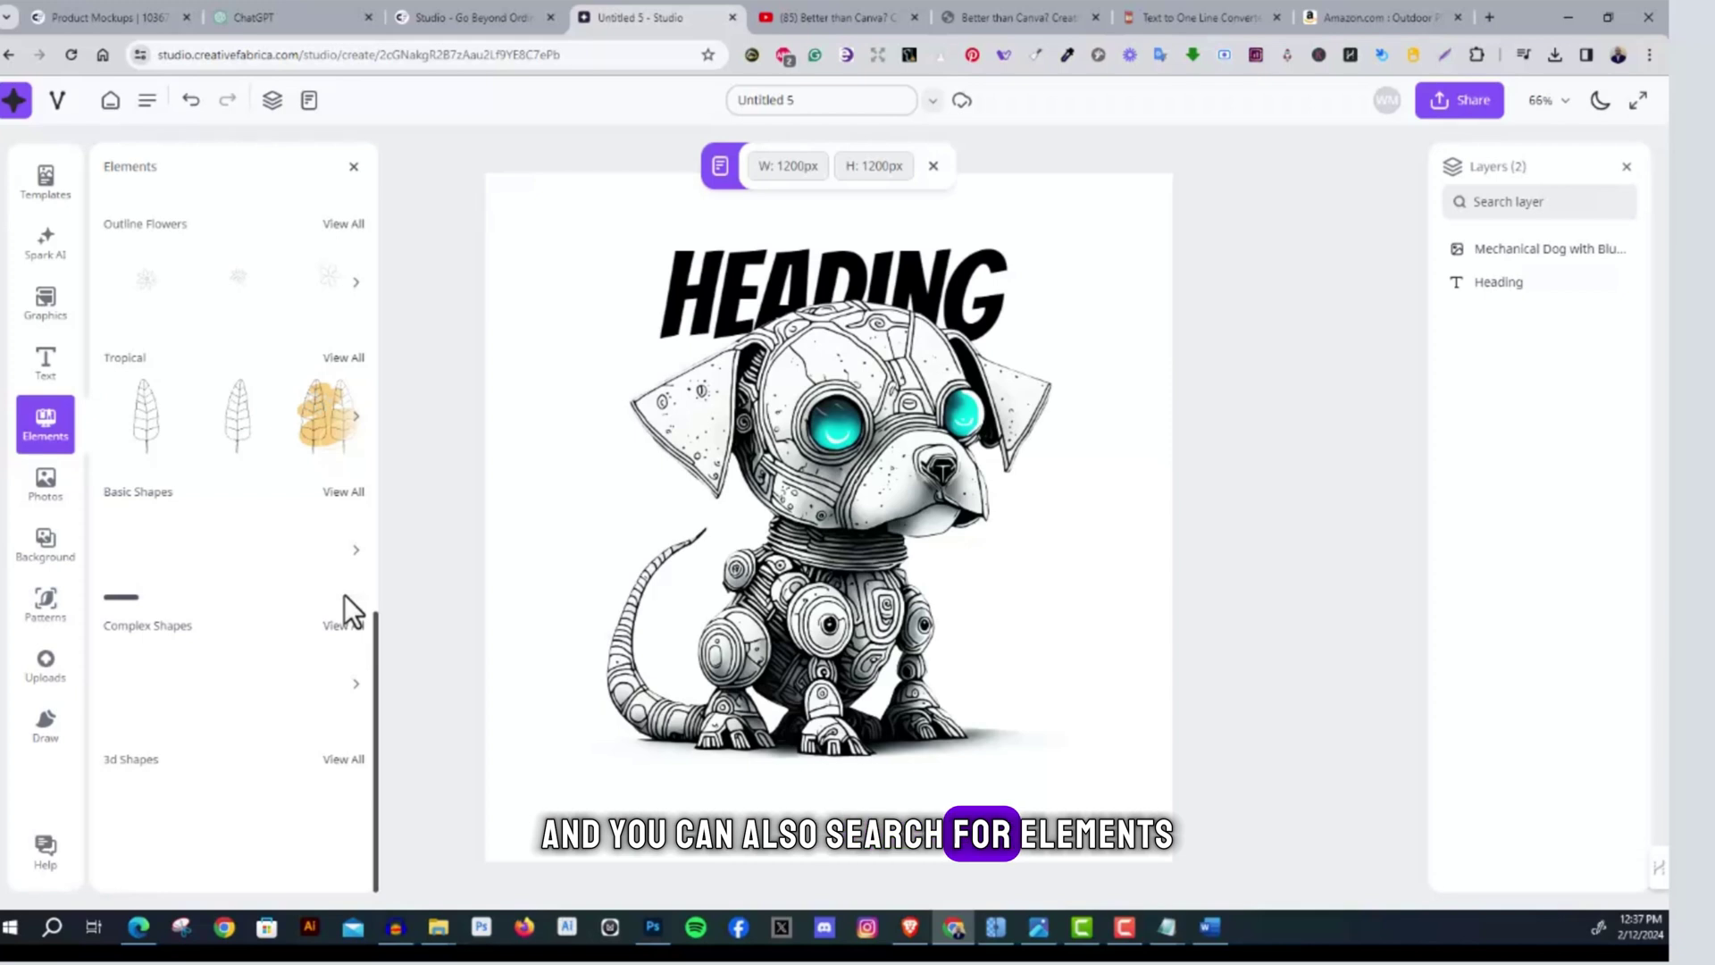
left_click(341, 492)
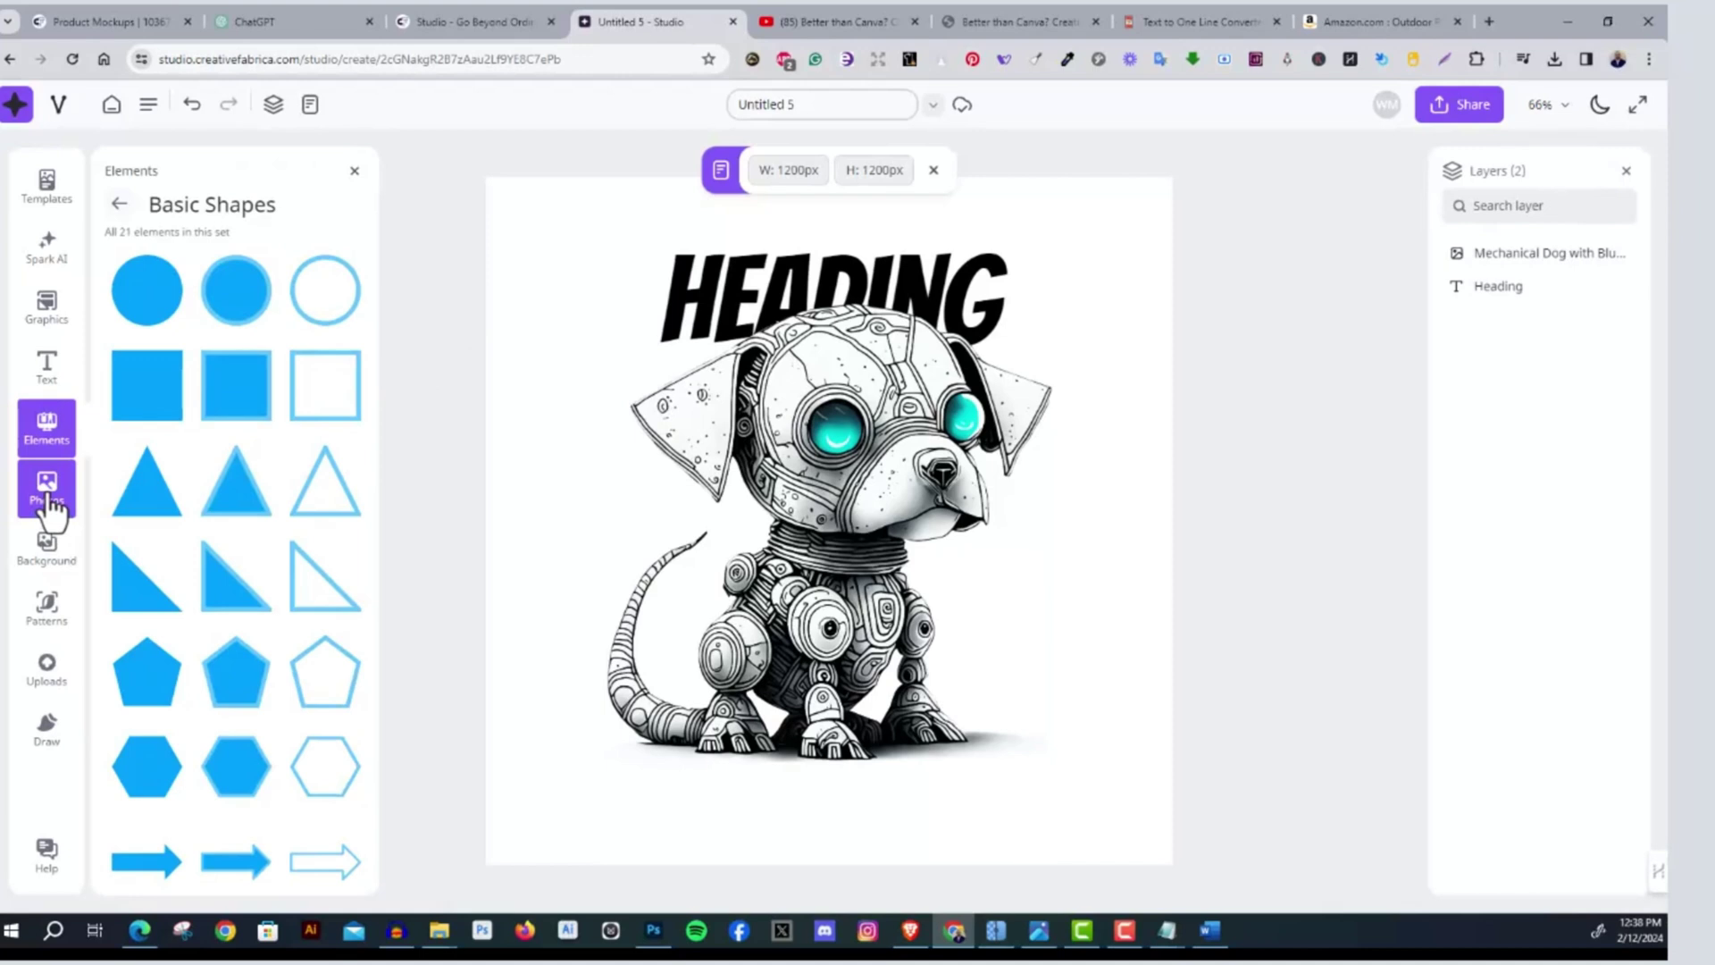
Browse the stock photo library's thumbnails, such as a lion, elephants and a hummingbird
left_click(48, 501)
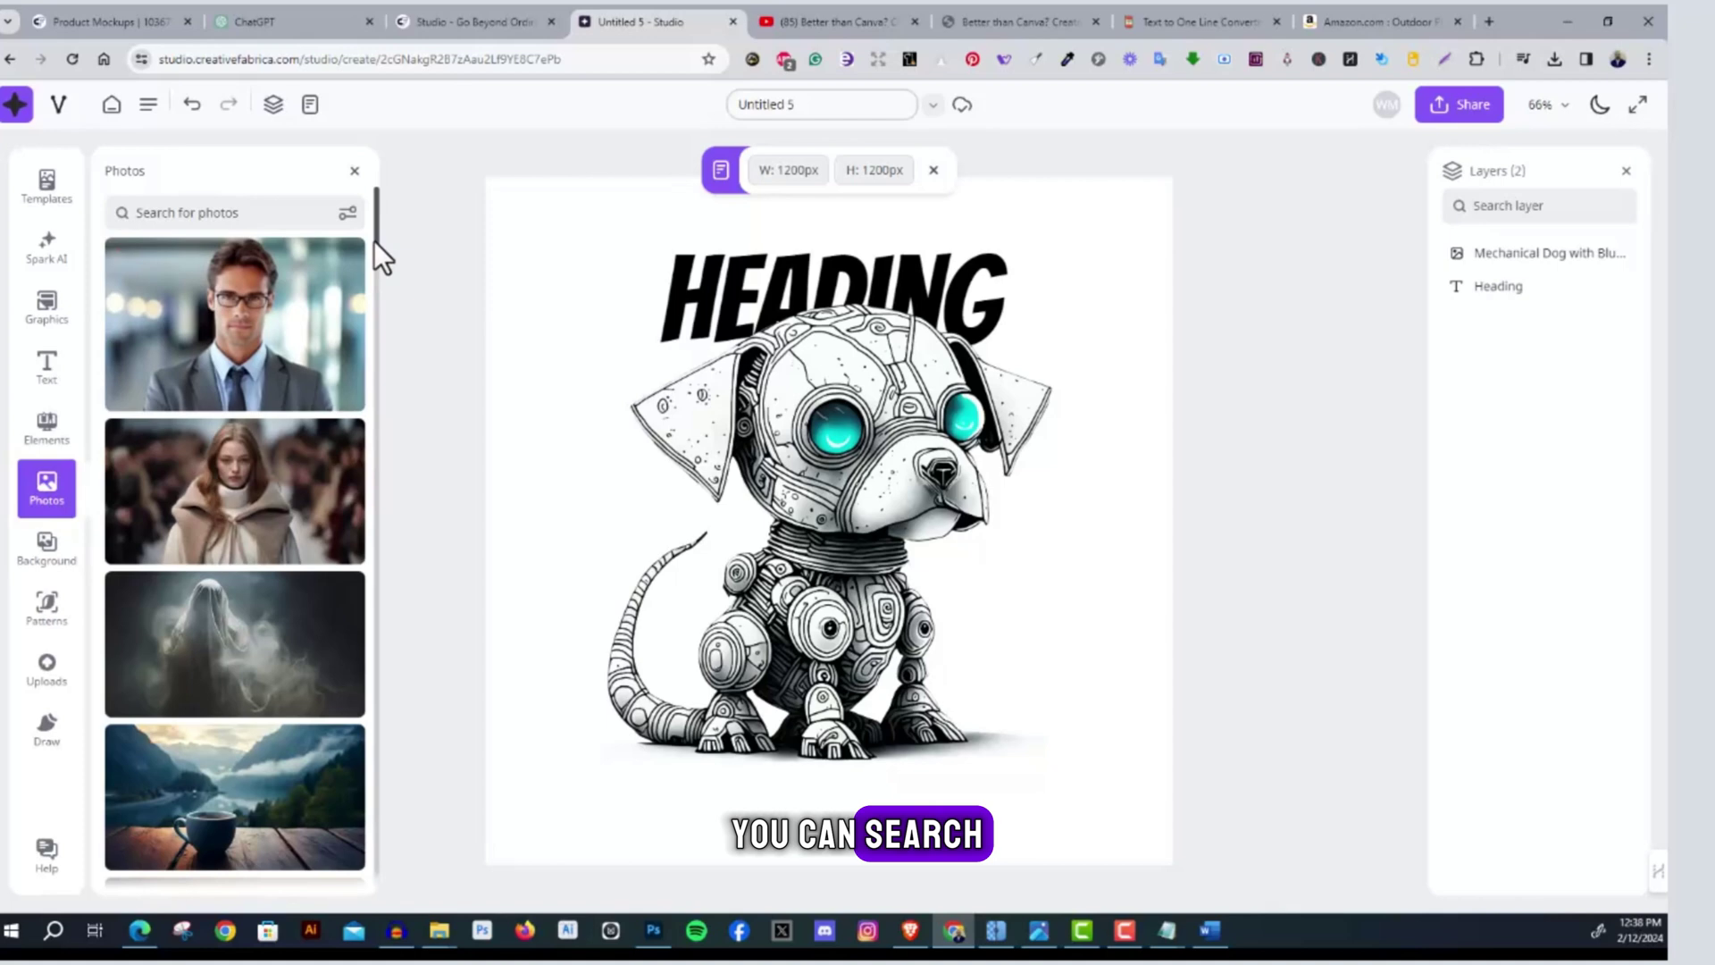
left_click_drag(376, 233, 369, 399)
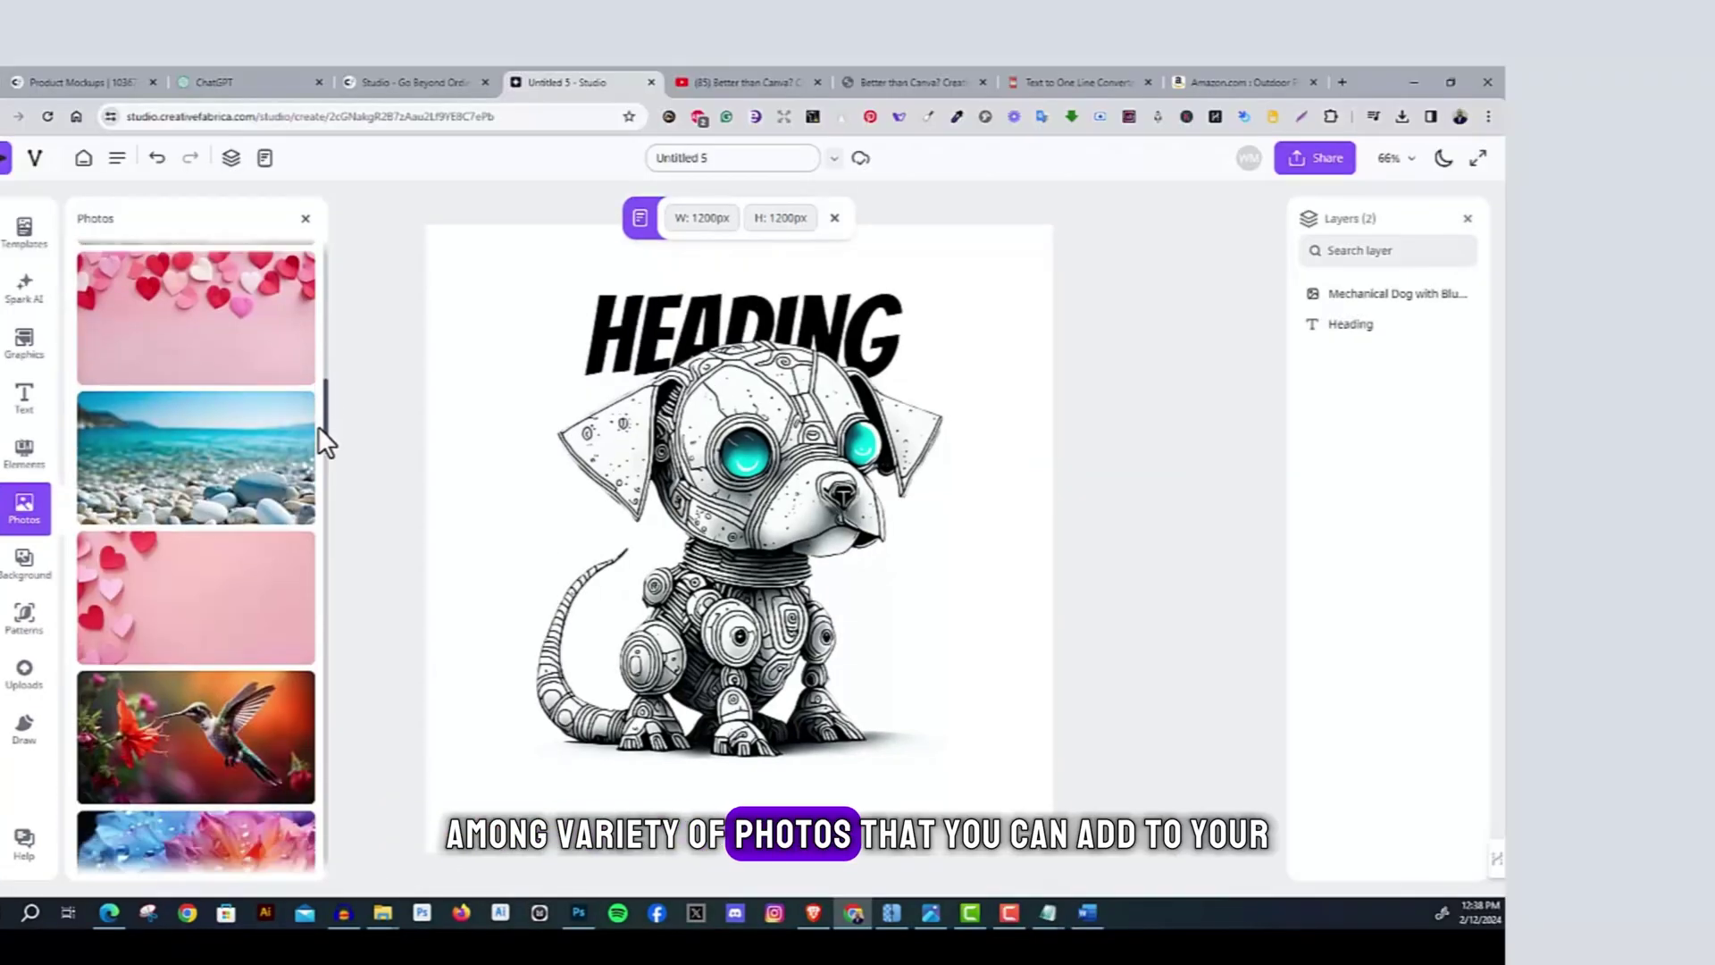
scroll(322, 437, "down", 4)
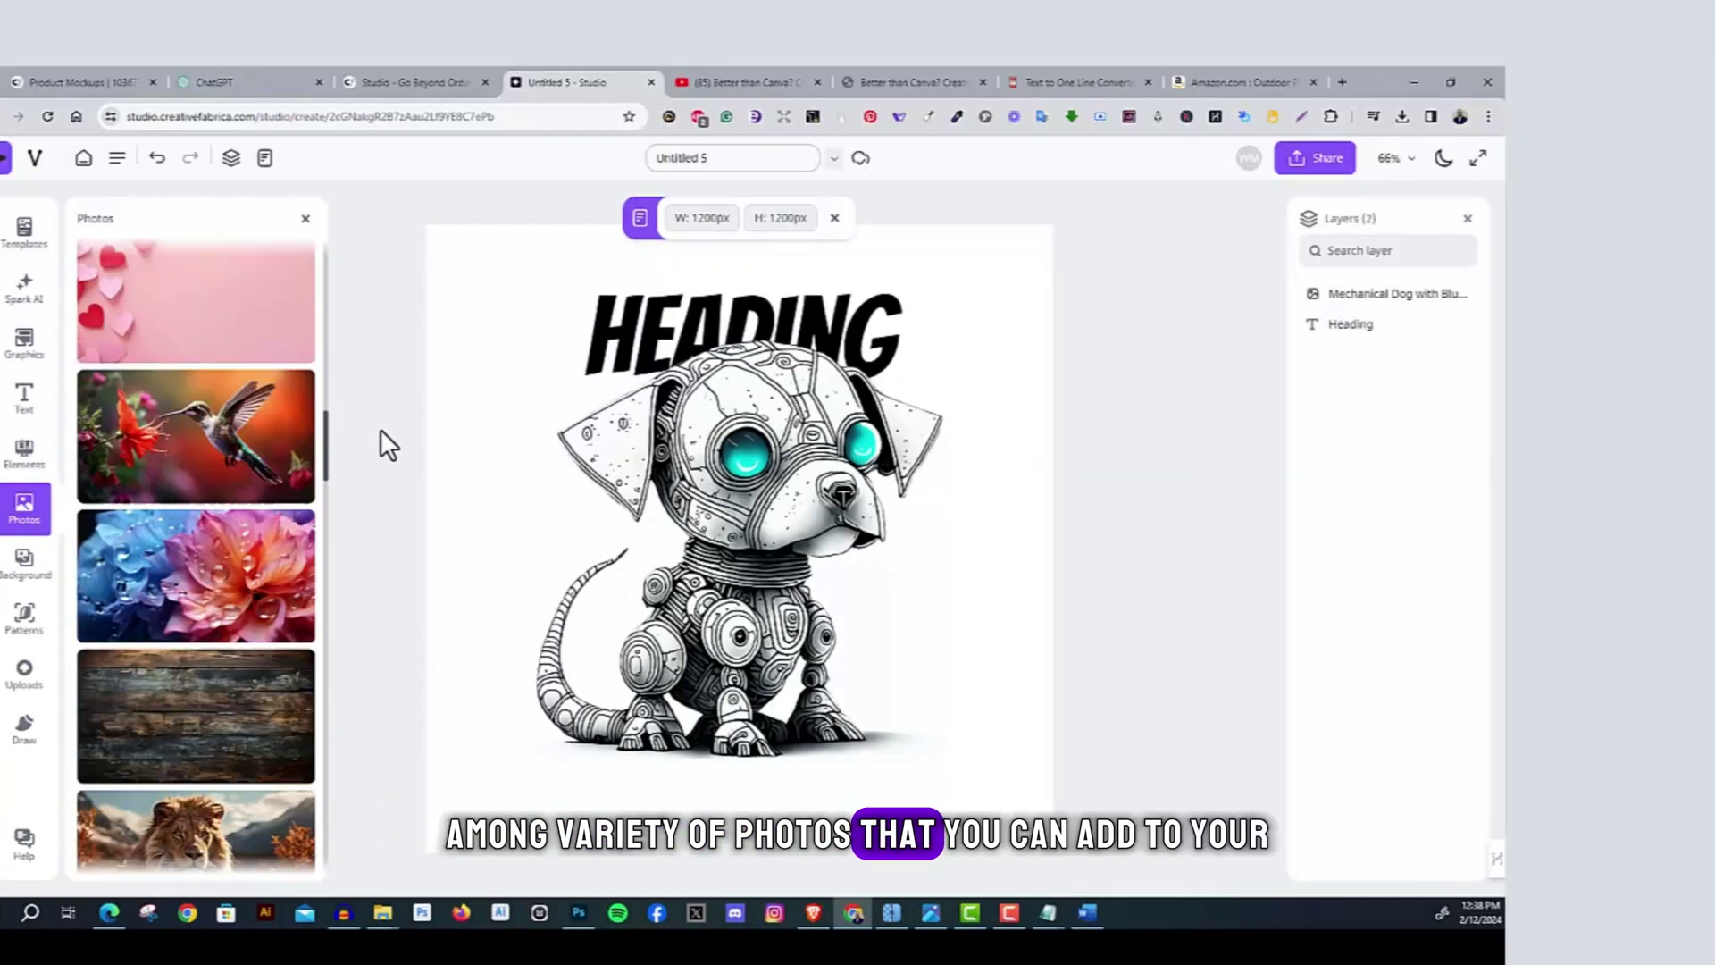
scroll(243, 414, "down", 8)
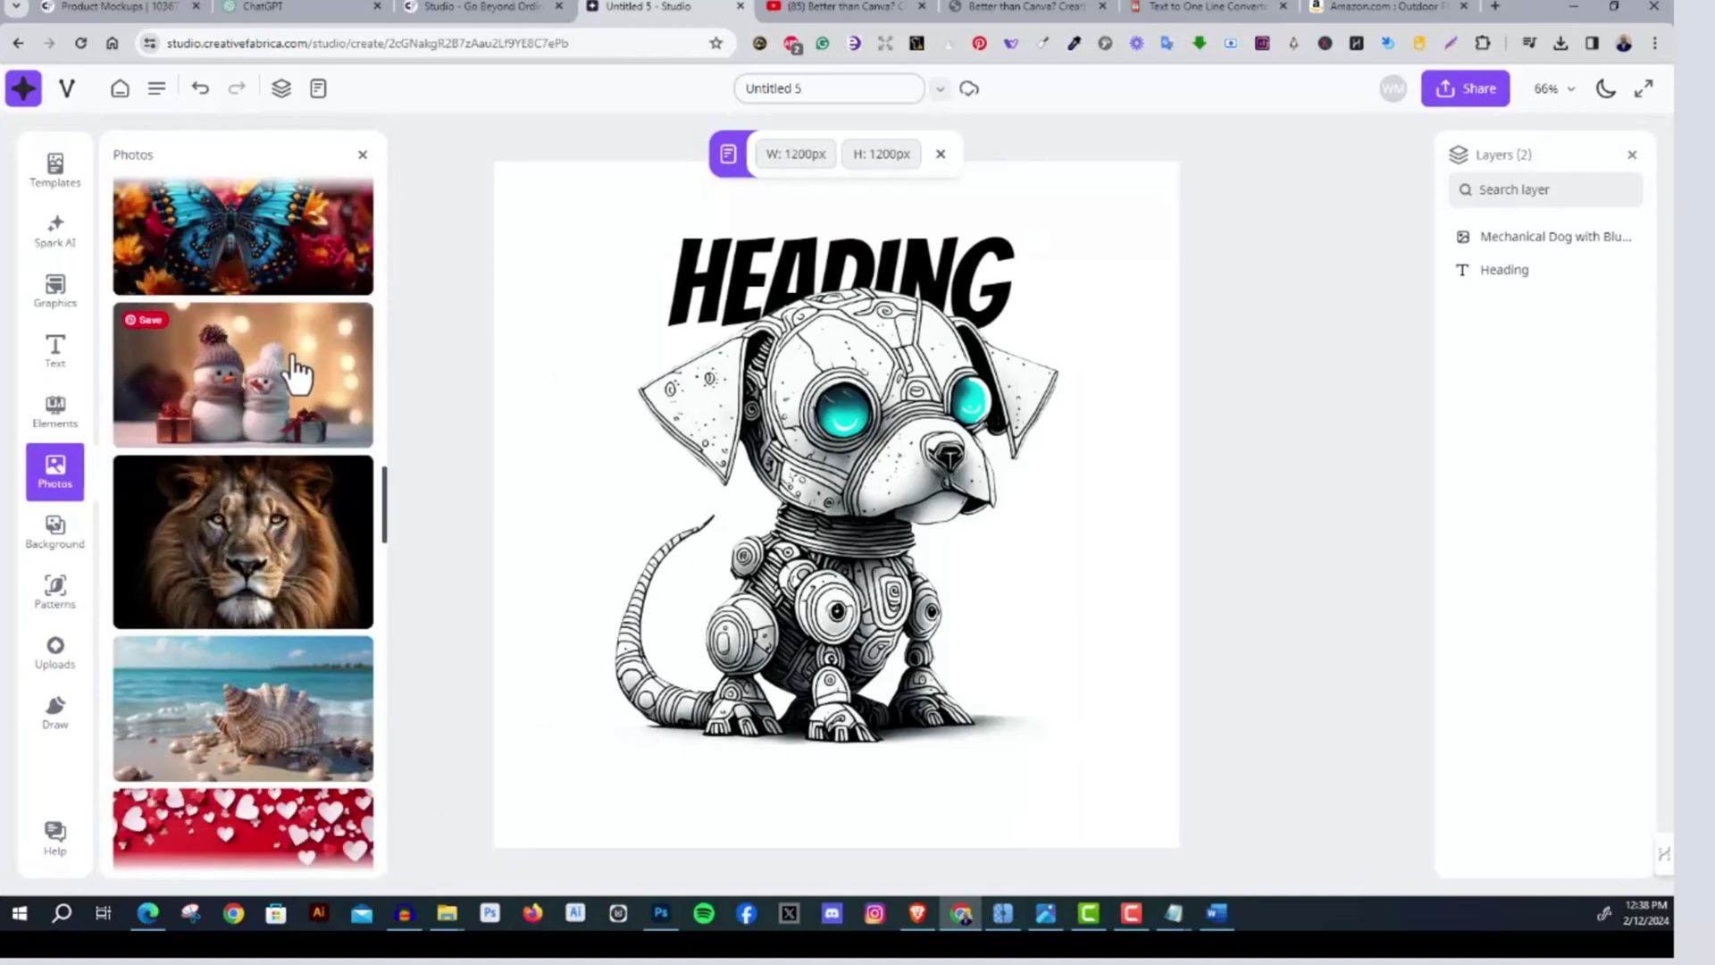
scroll(297, 374, "down", 6)
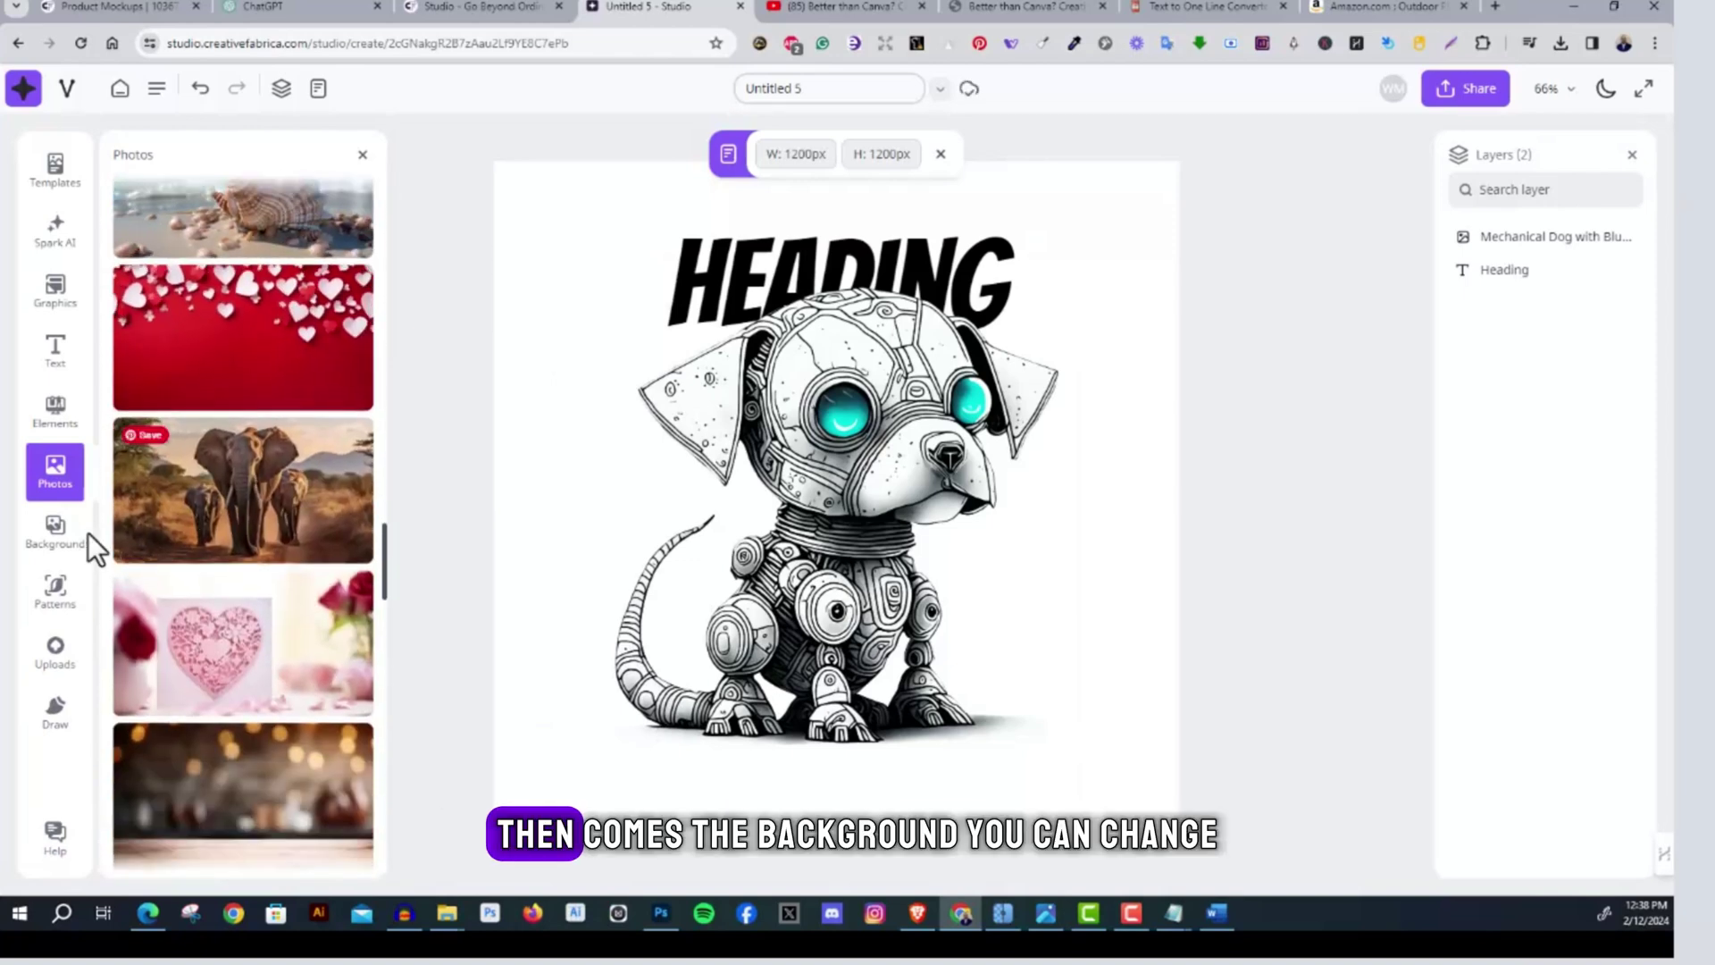
Make the canvas background yellow and enlarge the HEADING text to size 238, centred horizontally
left_click(57, 534)
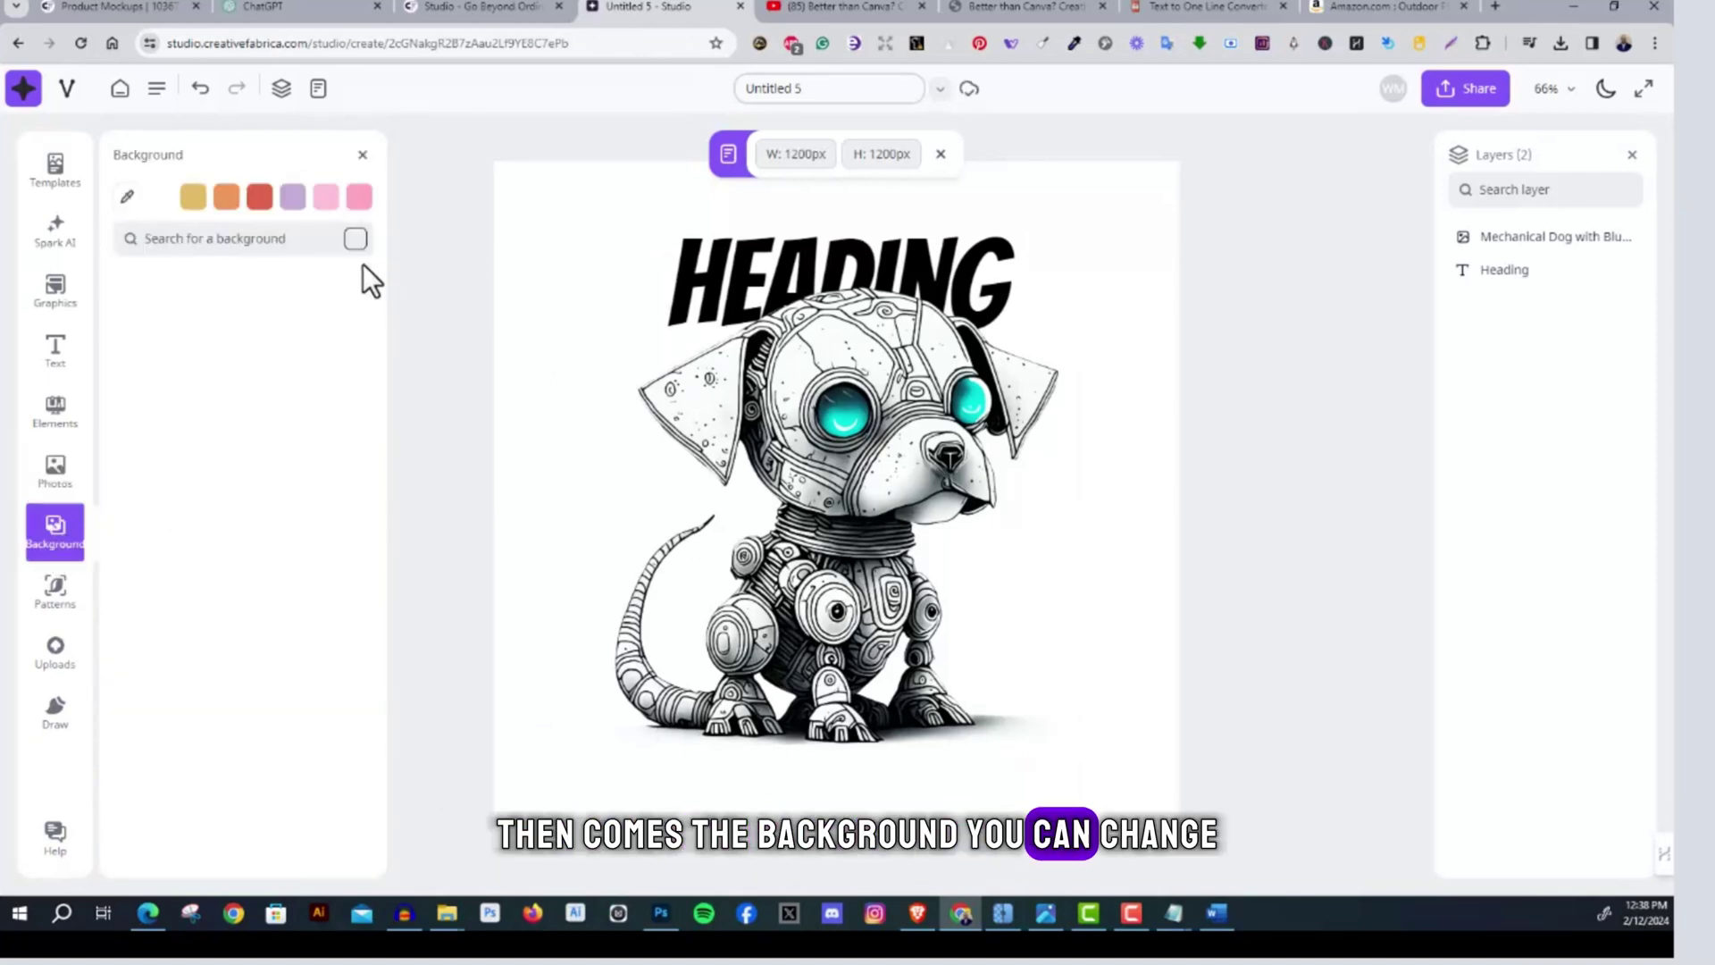
left_click(192, 198)
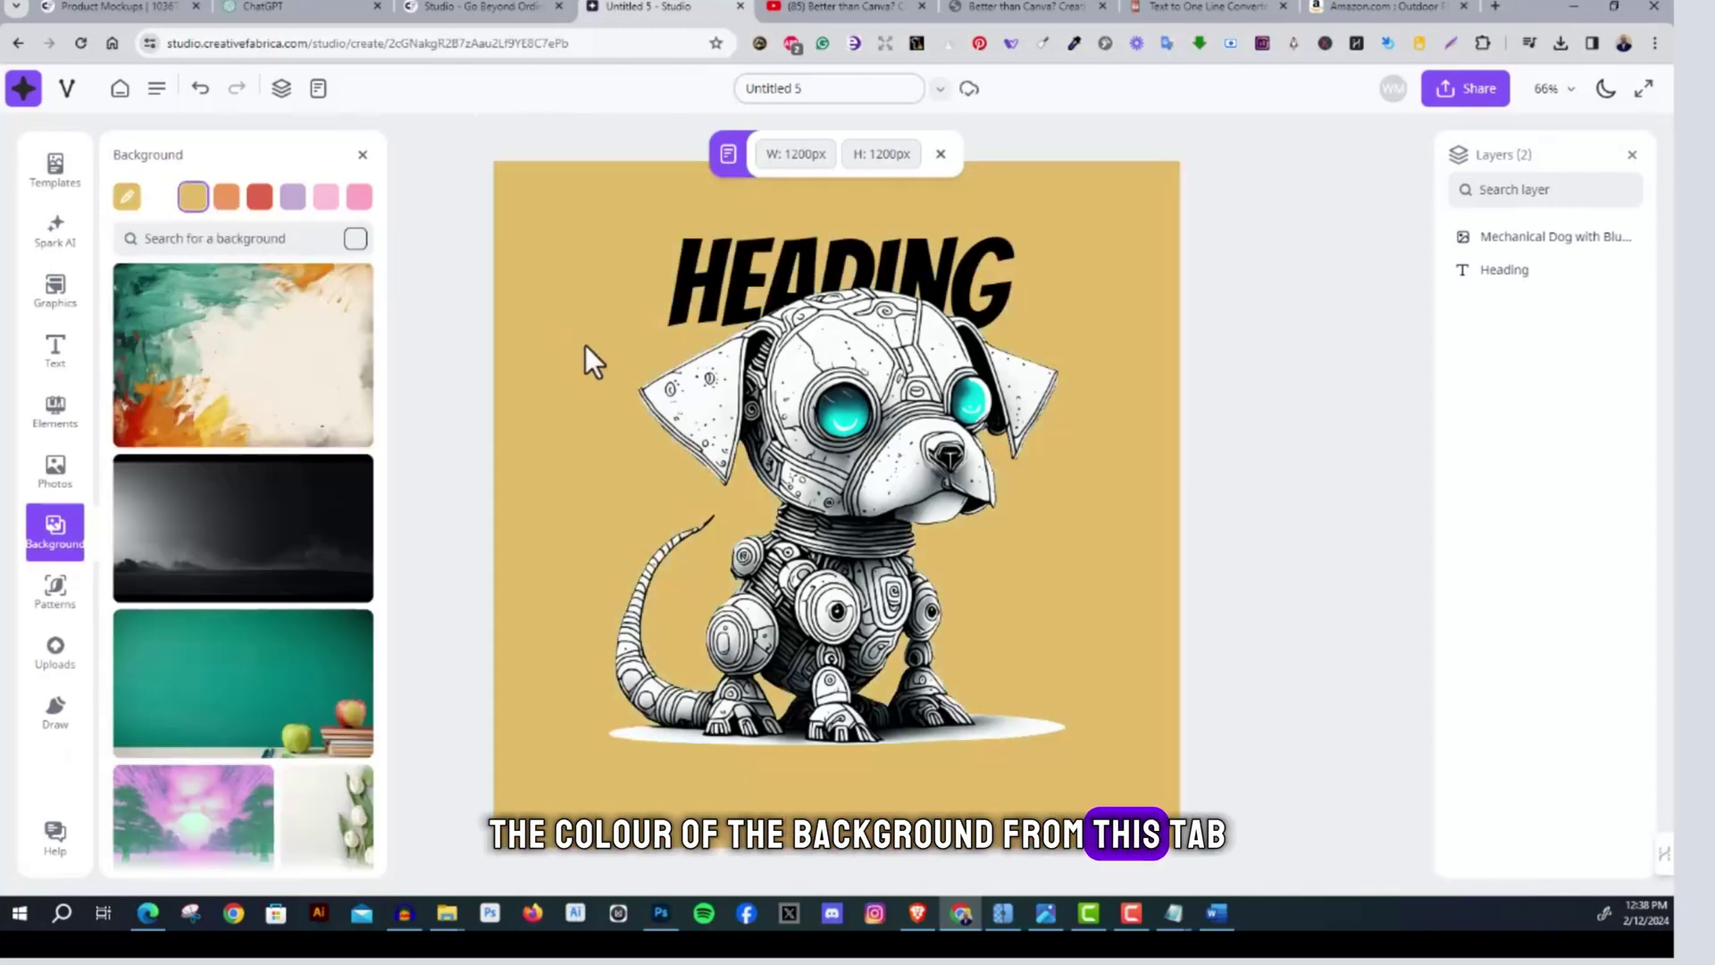
left_click(676, 255)
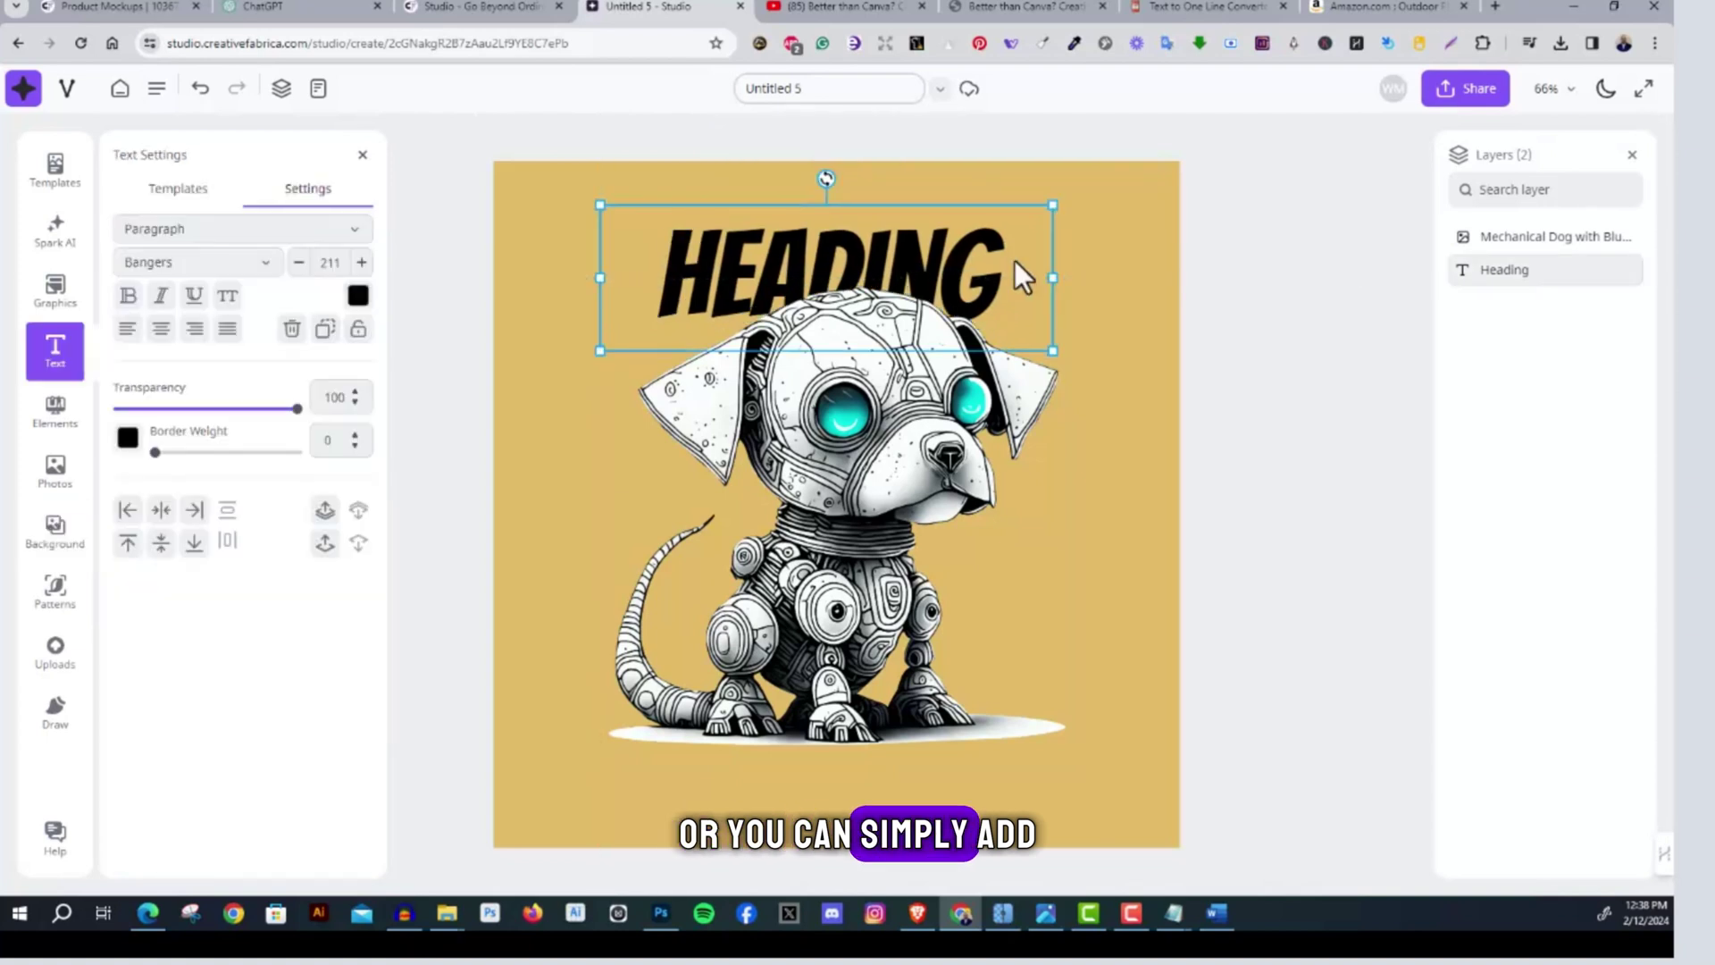
left_click_drag(1054, 205, 1107, 183)
left_click_drag(967, 240, 950, 240)
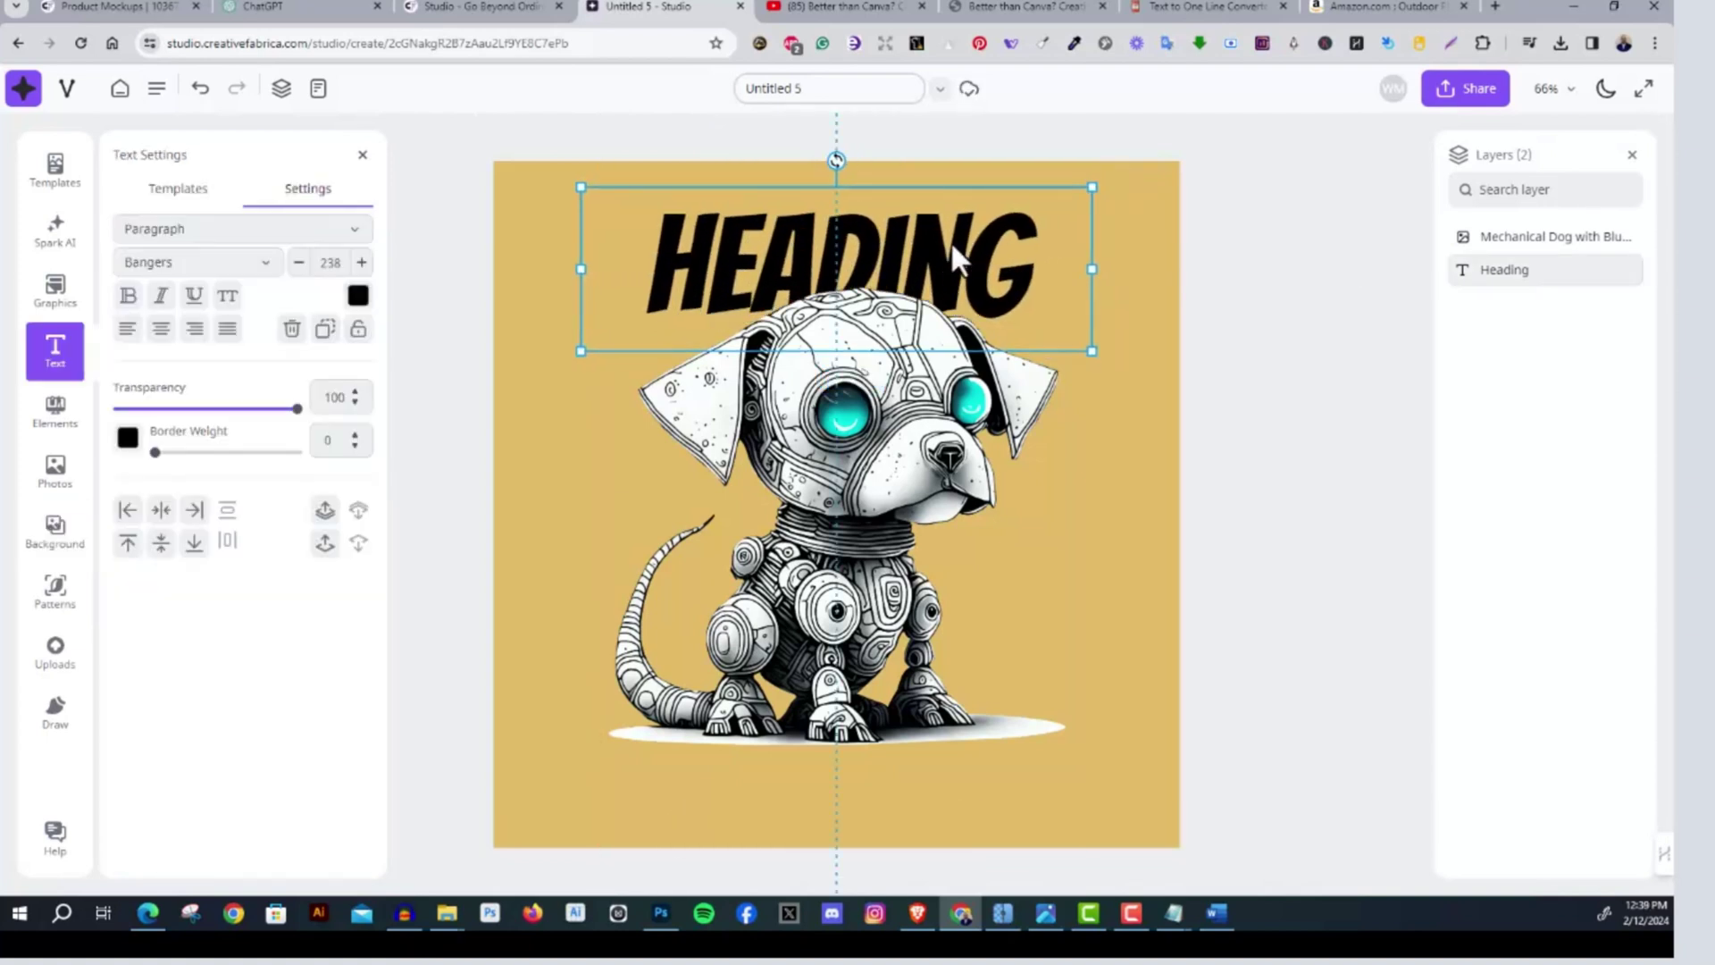
Try the abstract painting backdrop, then undo it to keep the yellow background
left_click(64, 527)
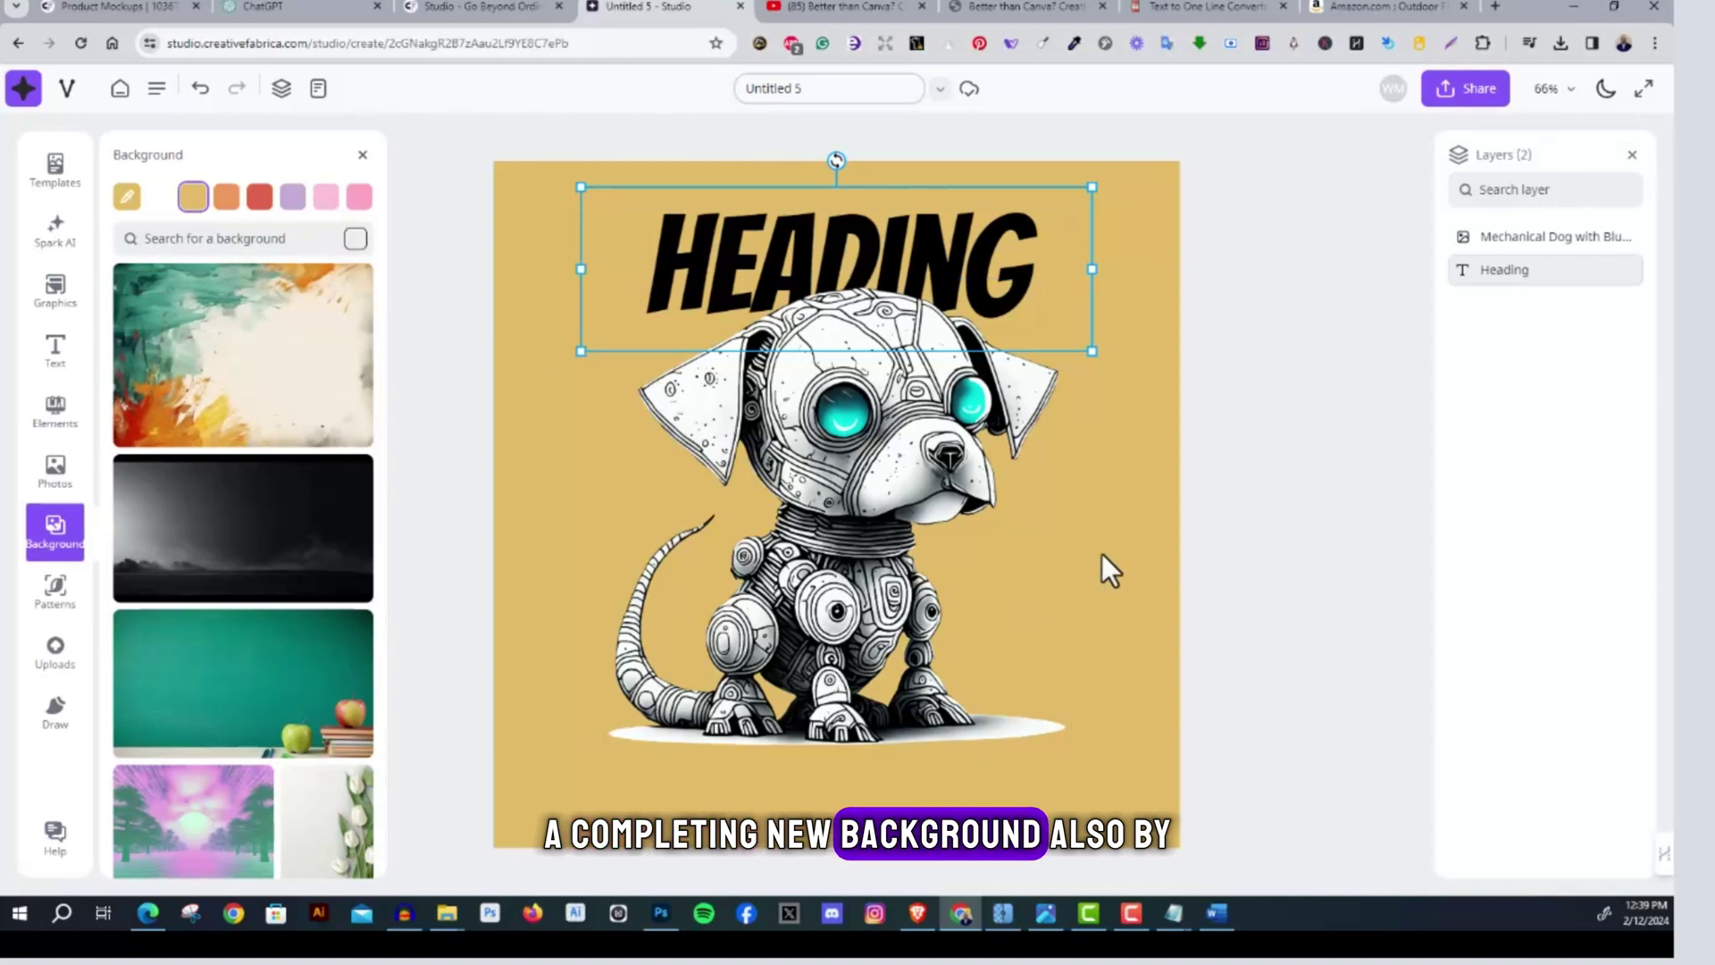
left_click(1141, 555)
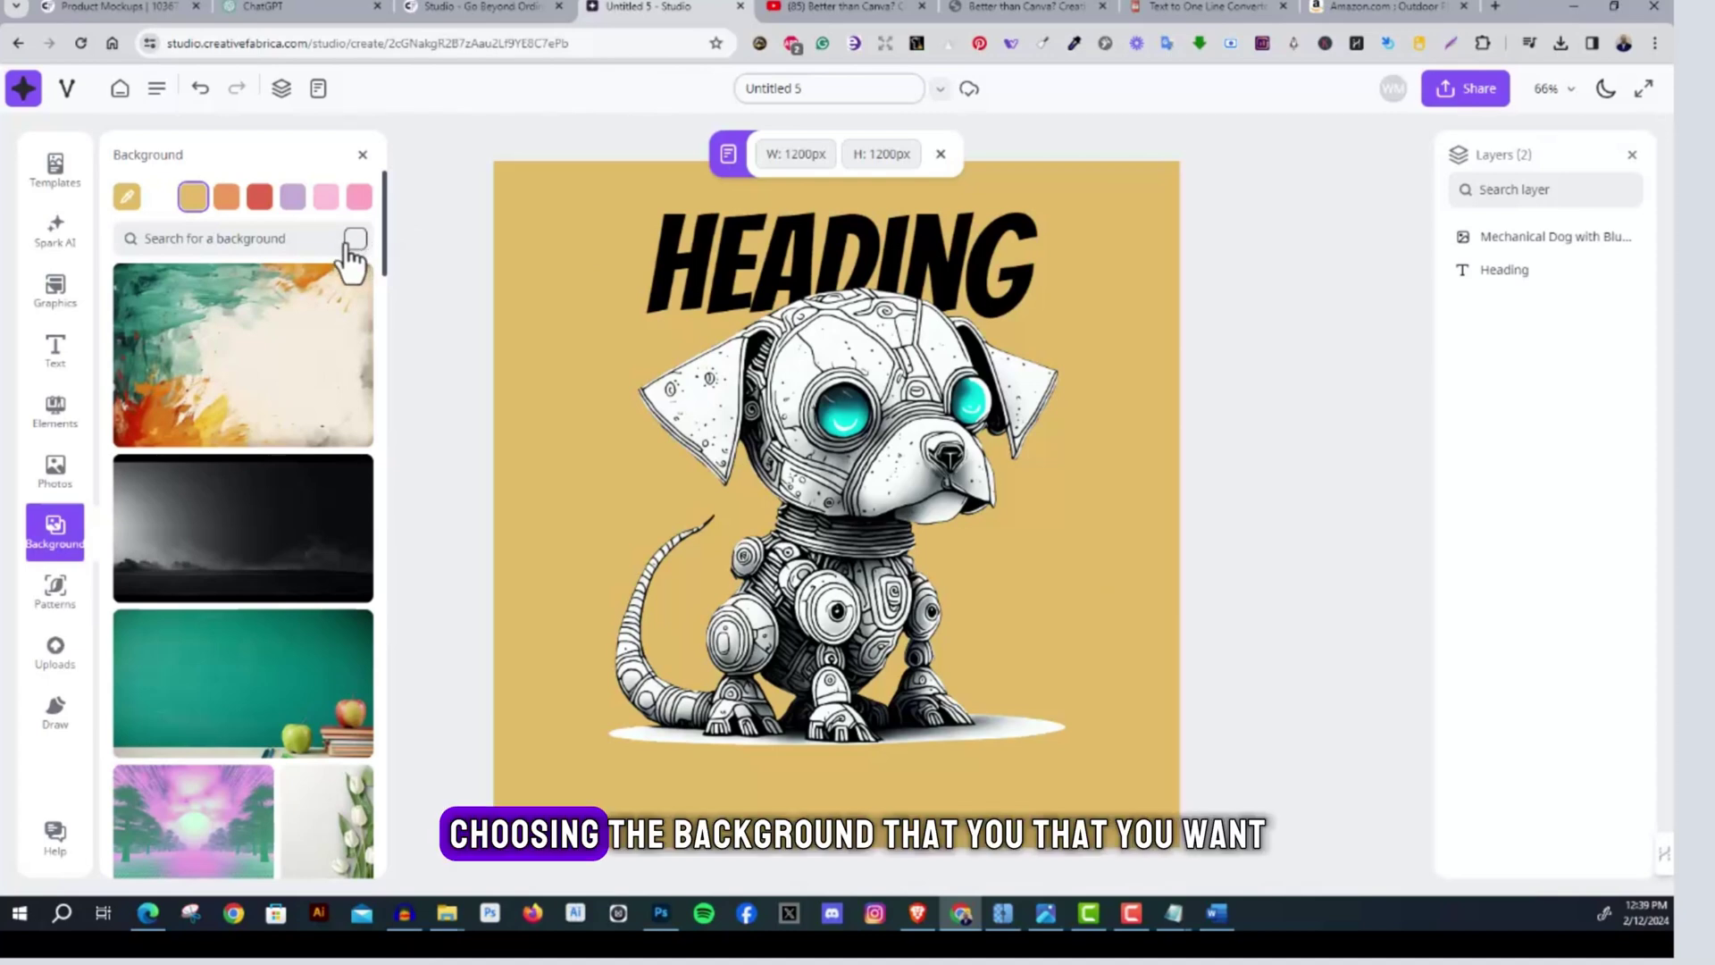
left_click(299, 351)
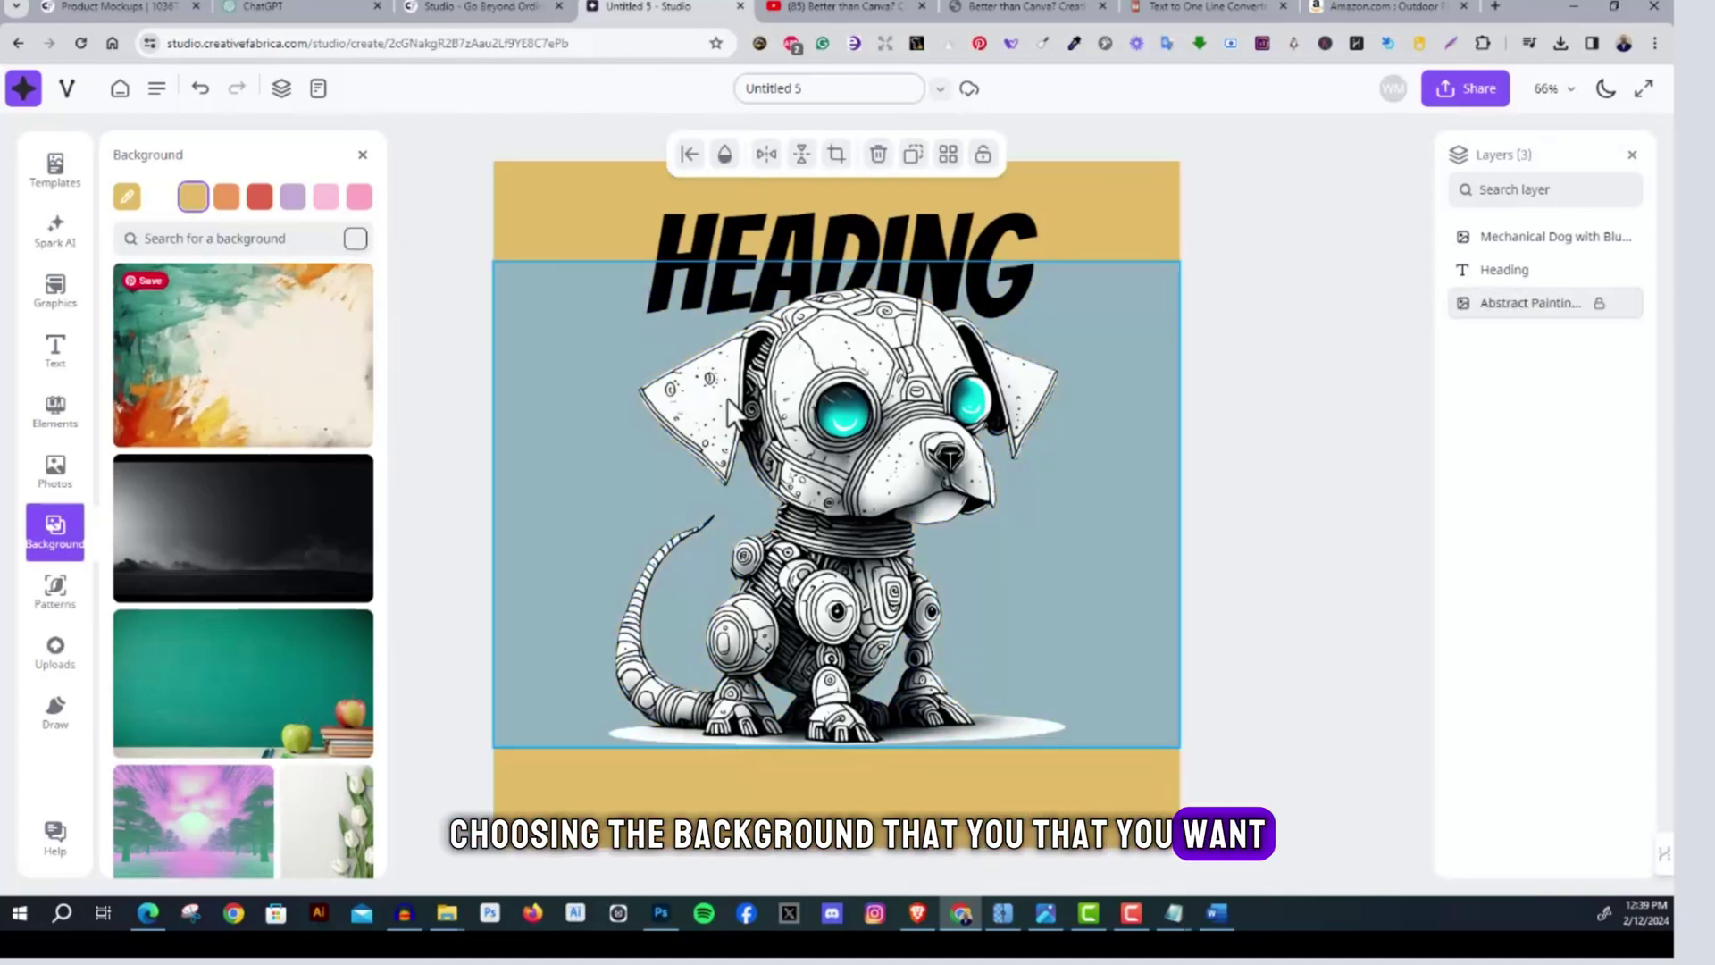
key("ctrl+z")
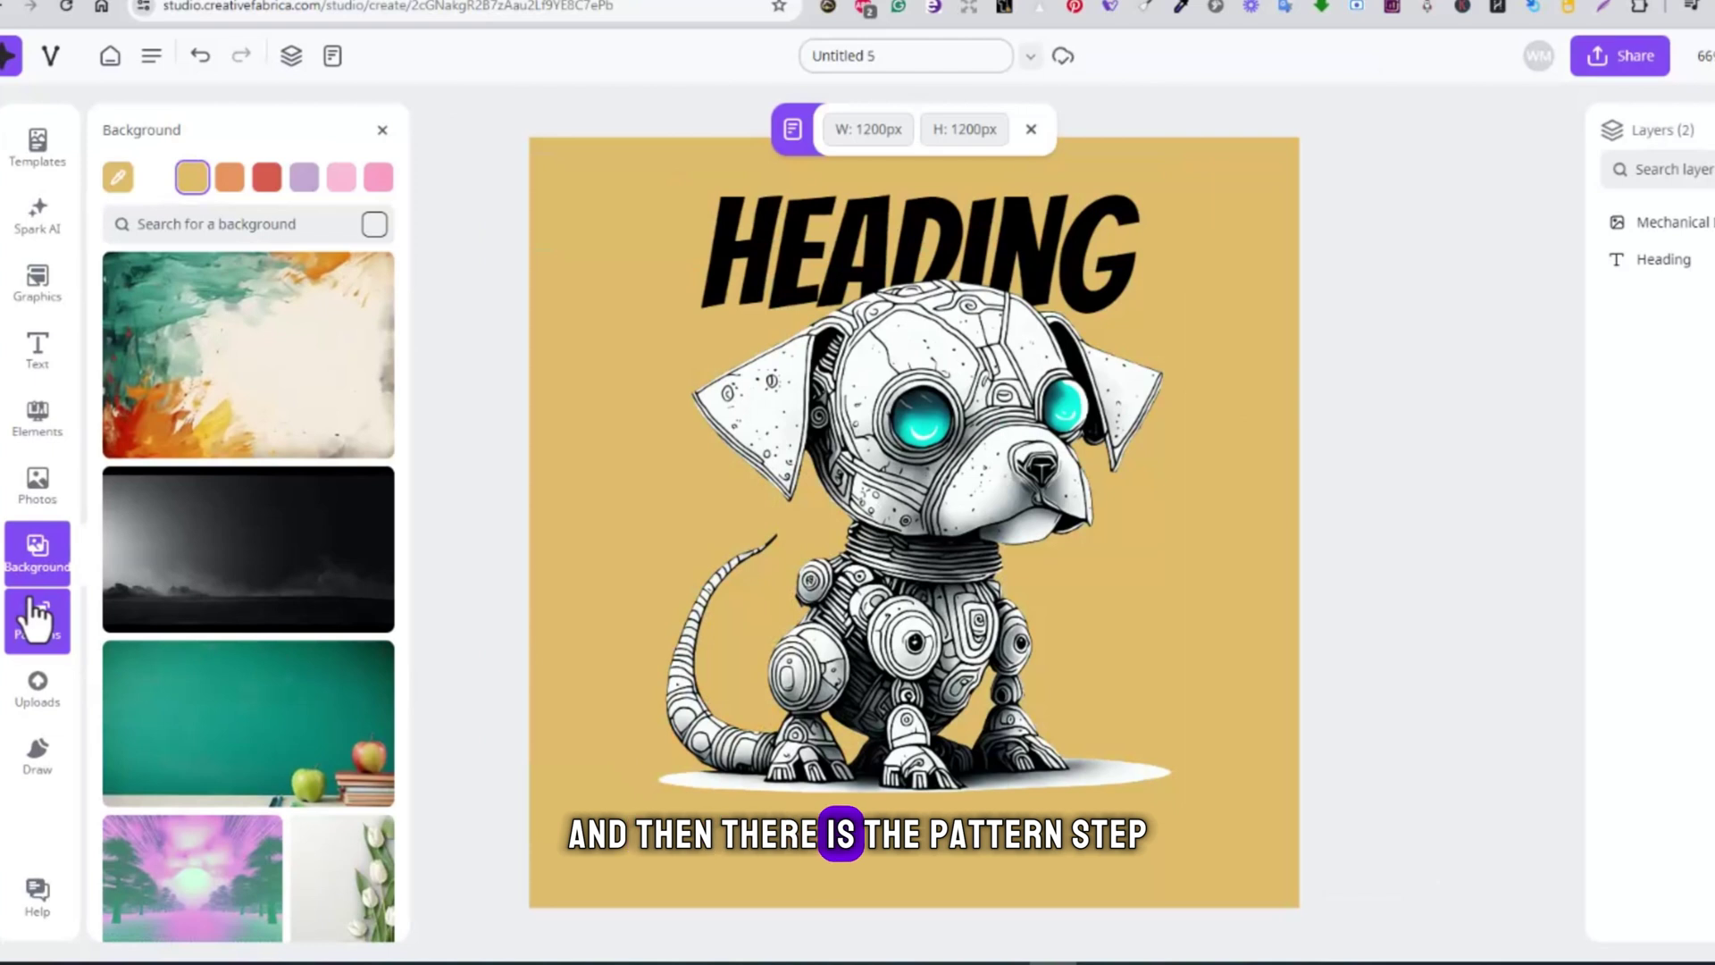
Look through the Patterns collection, then show the Uploads panel with the Vectorizer folder
left_click(35, 616)
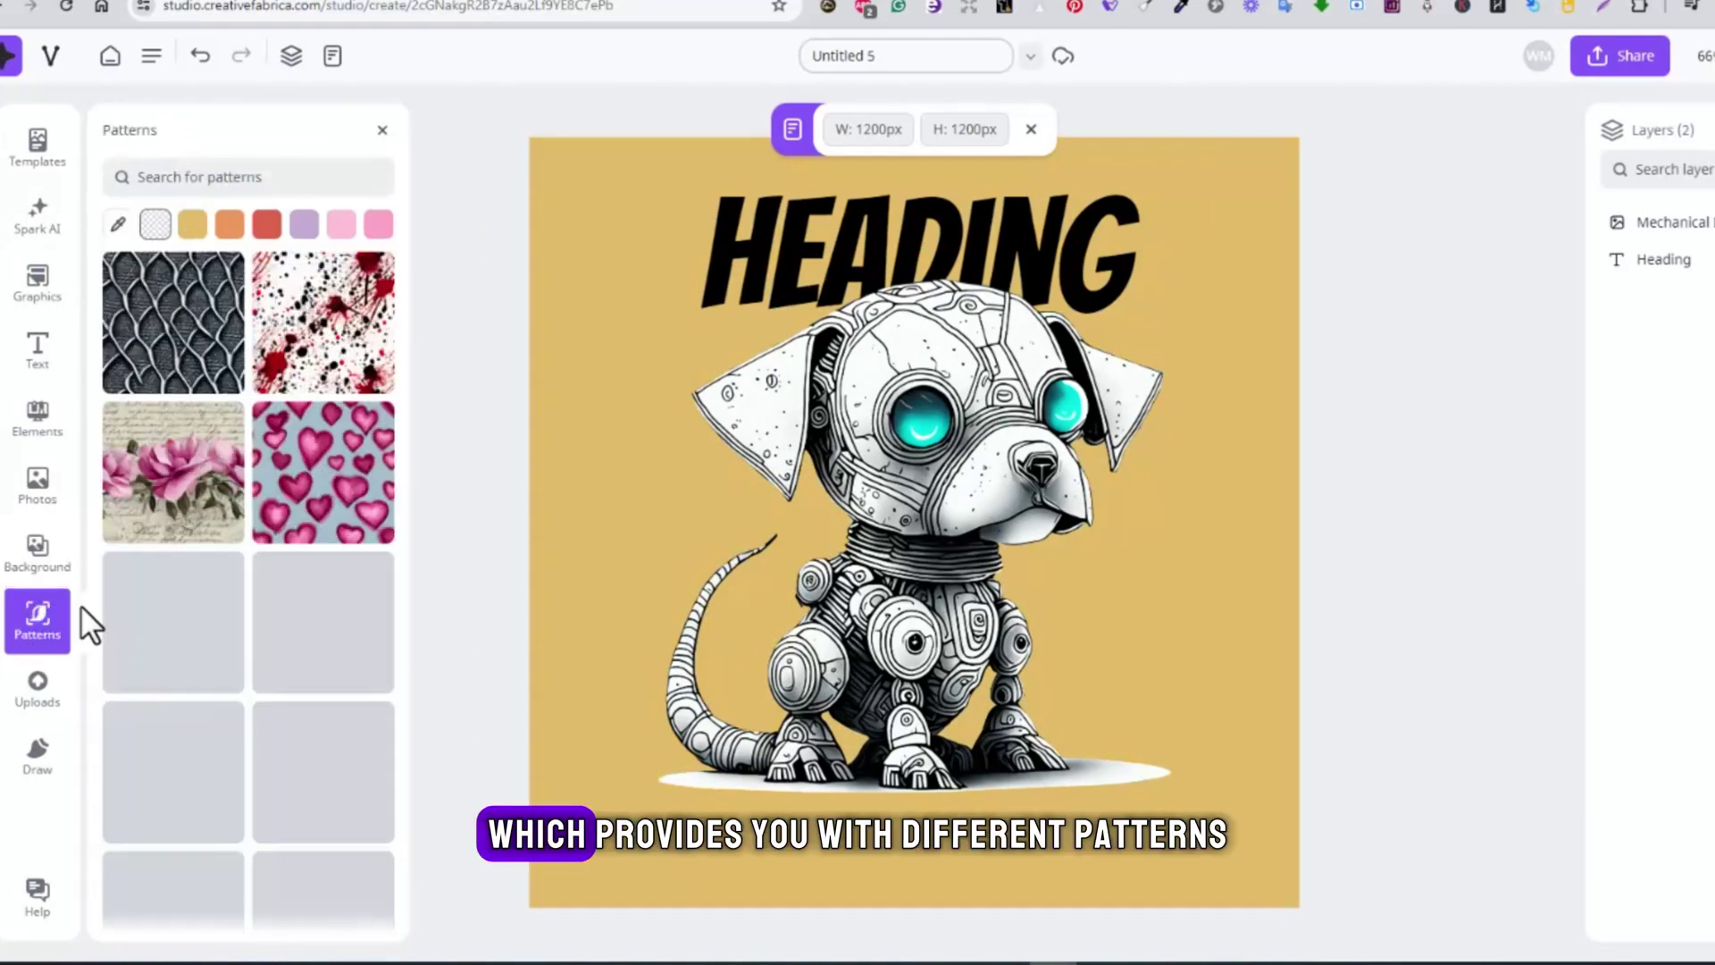
left_click(47, 706)
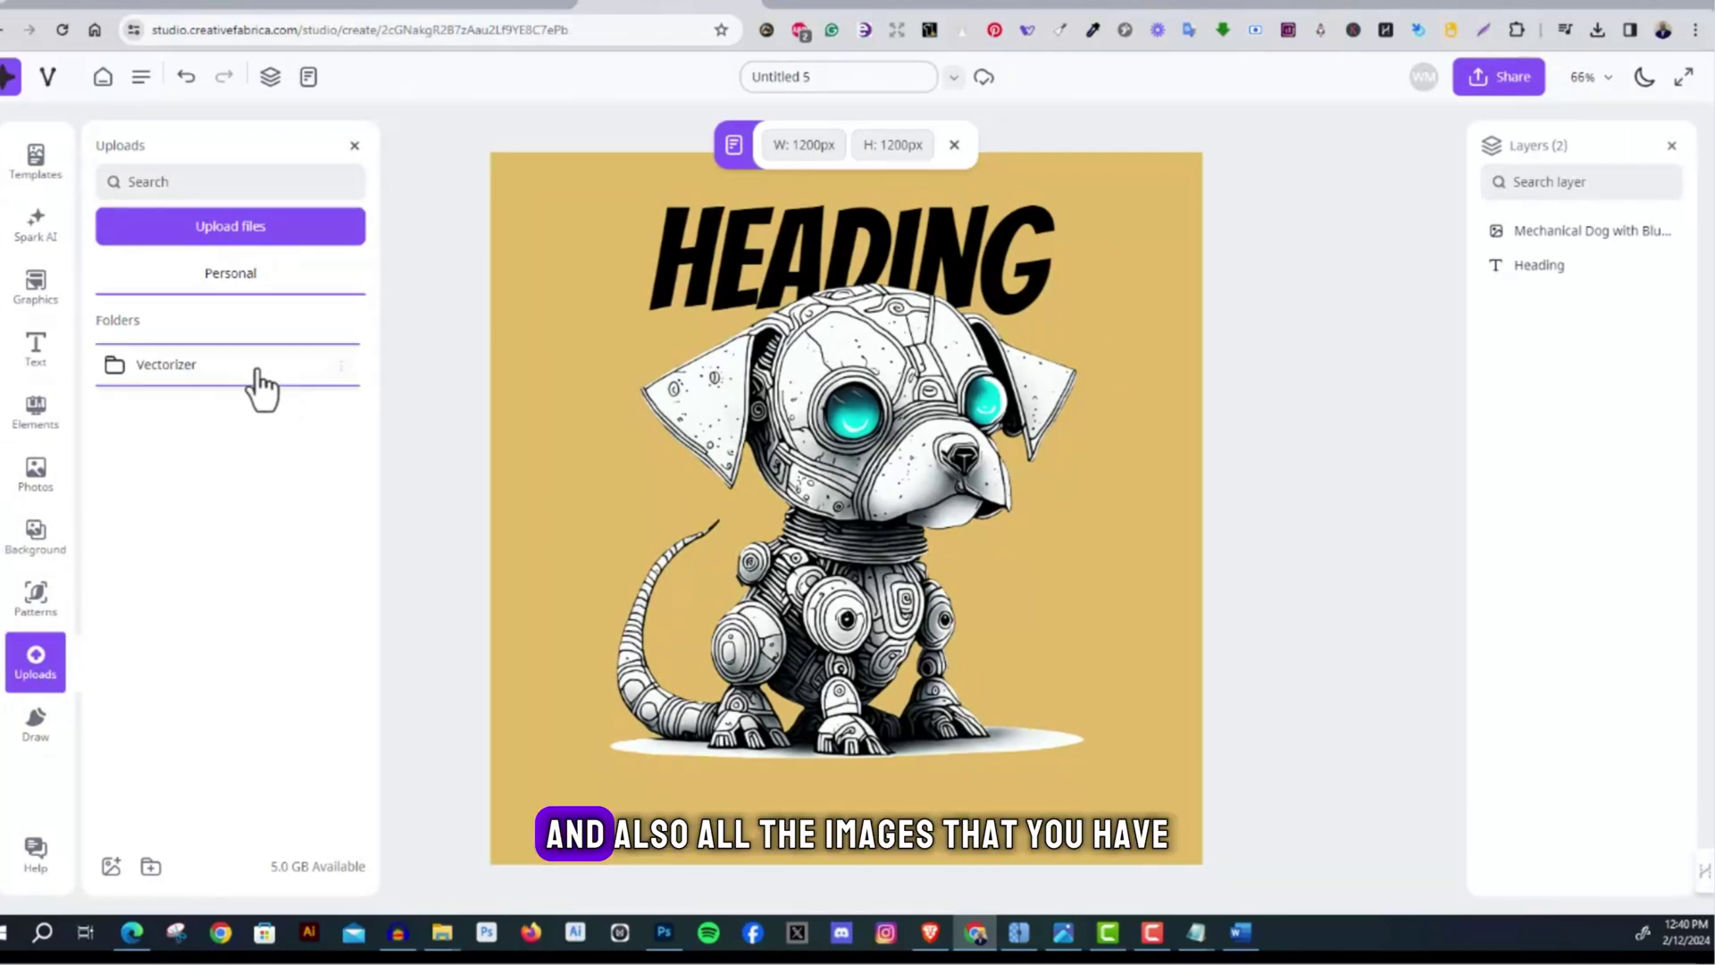
Look inside the Vectorizer uploads folder, then bring up the Draw panel's pens and markers
left_click(193, 367)
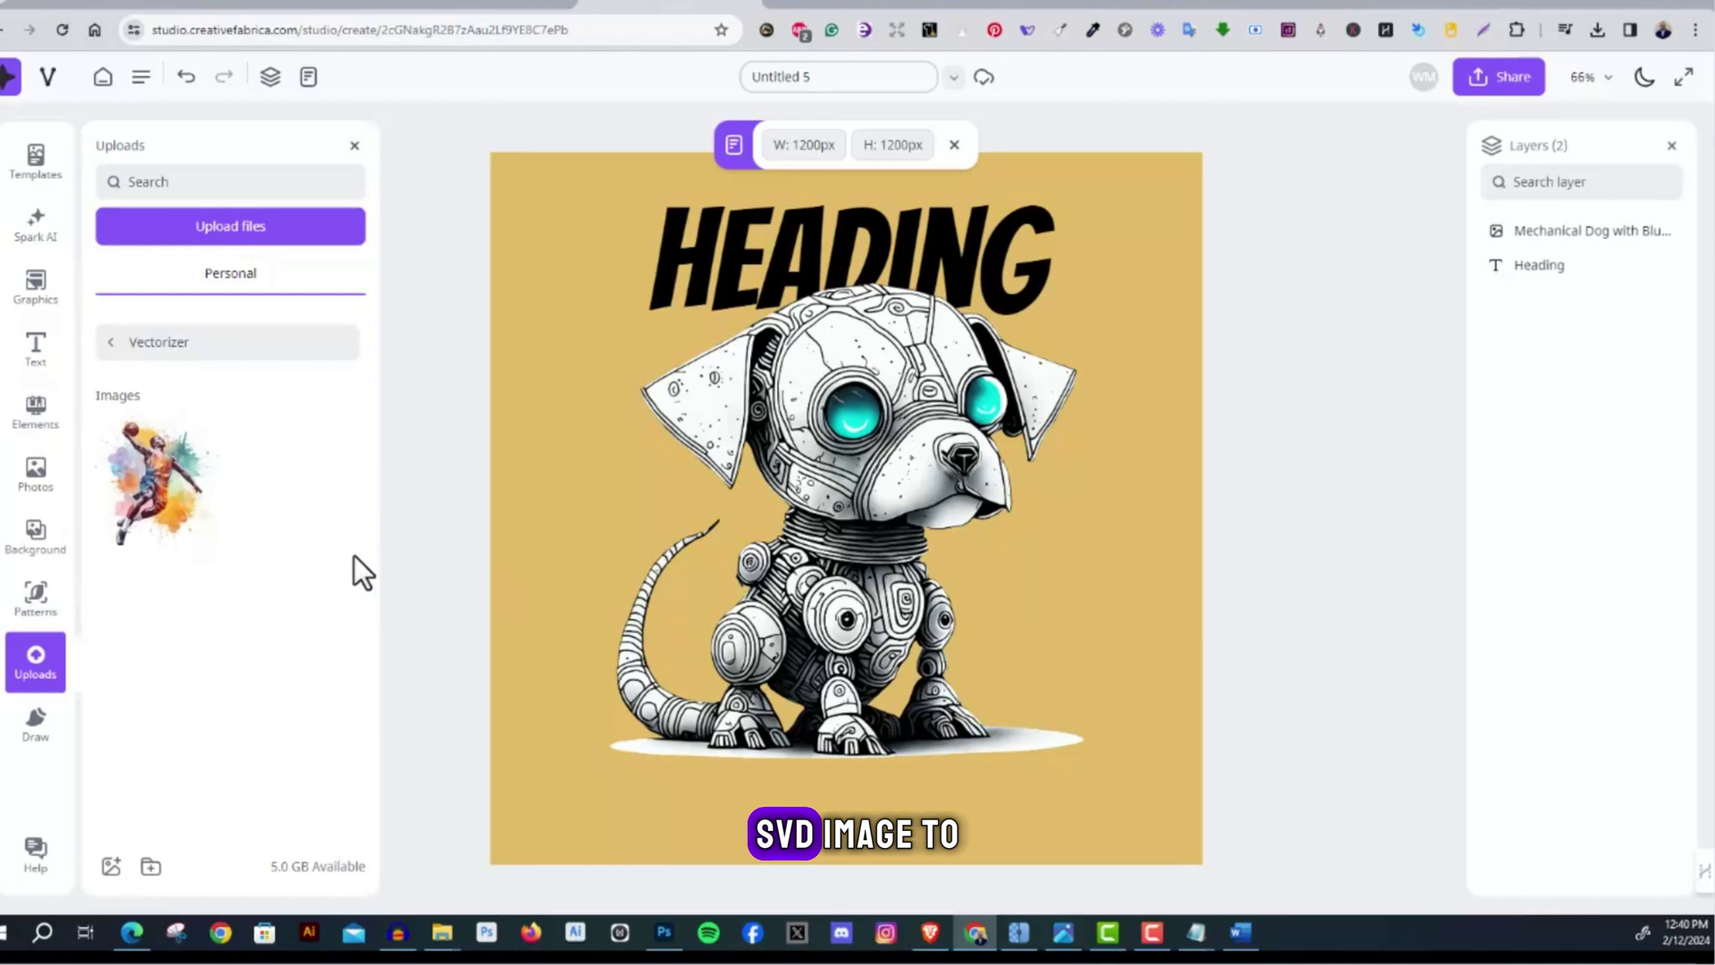
left_click(35, 732)
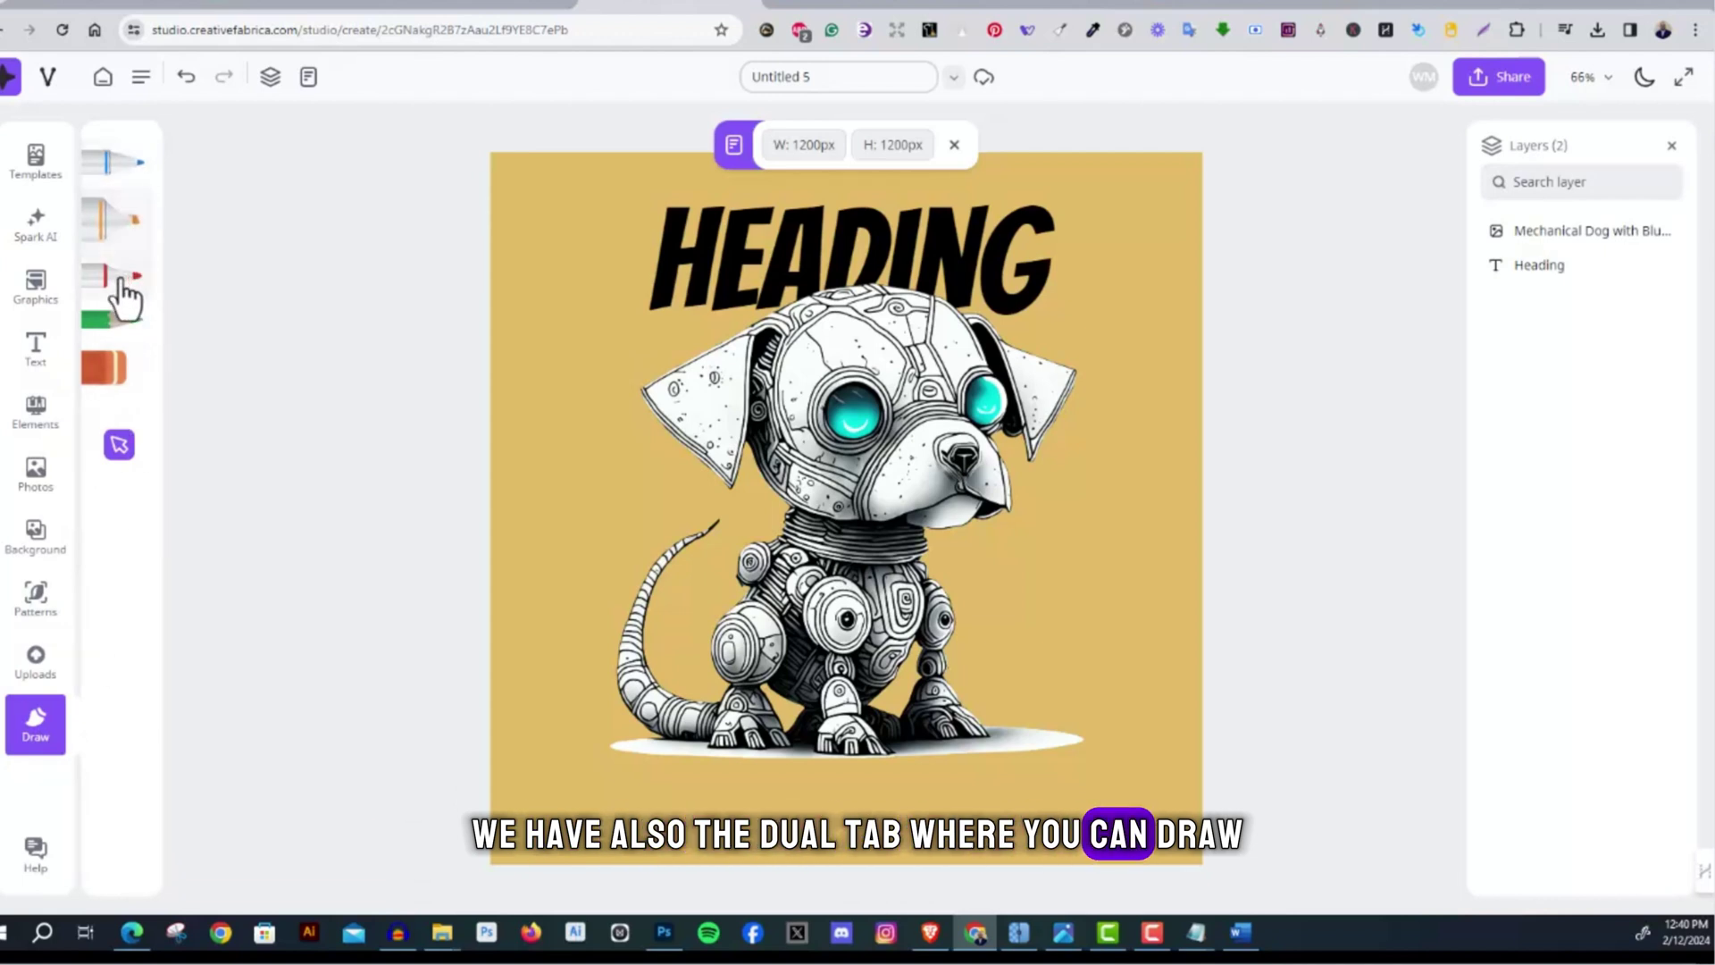
Pick the black marker pen and draw test dots and strokes around the dog
left_click(125, 286)
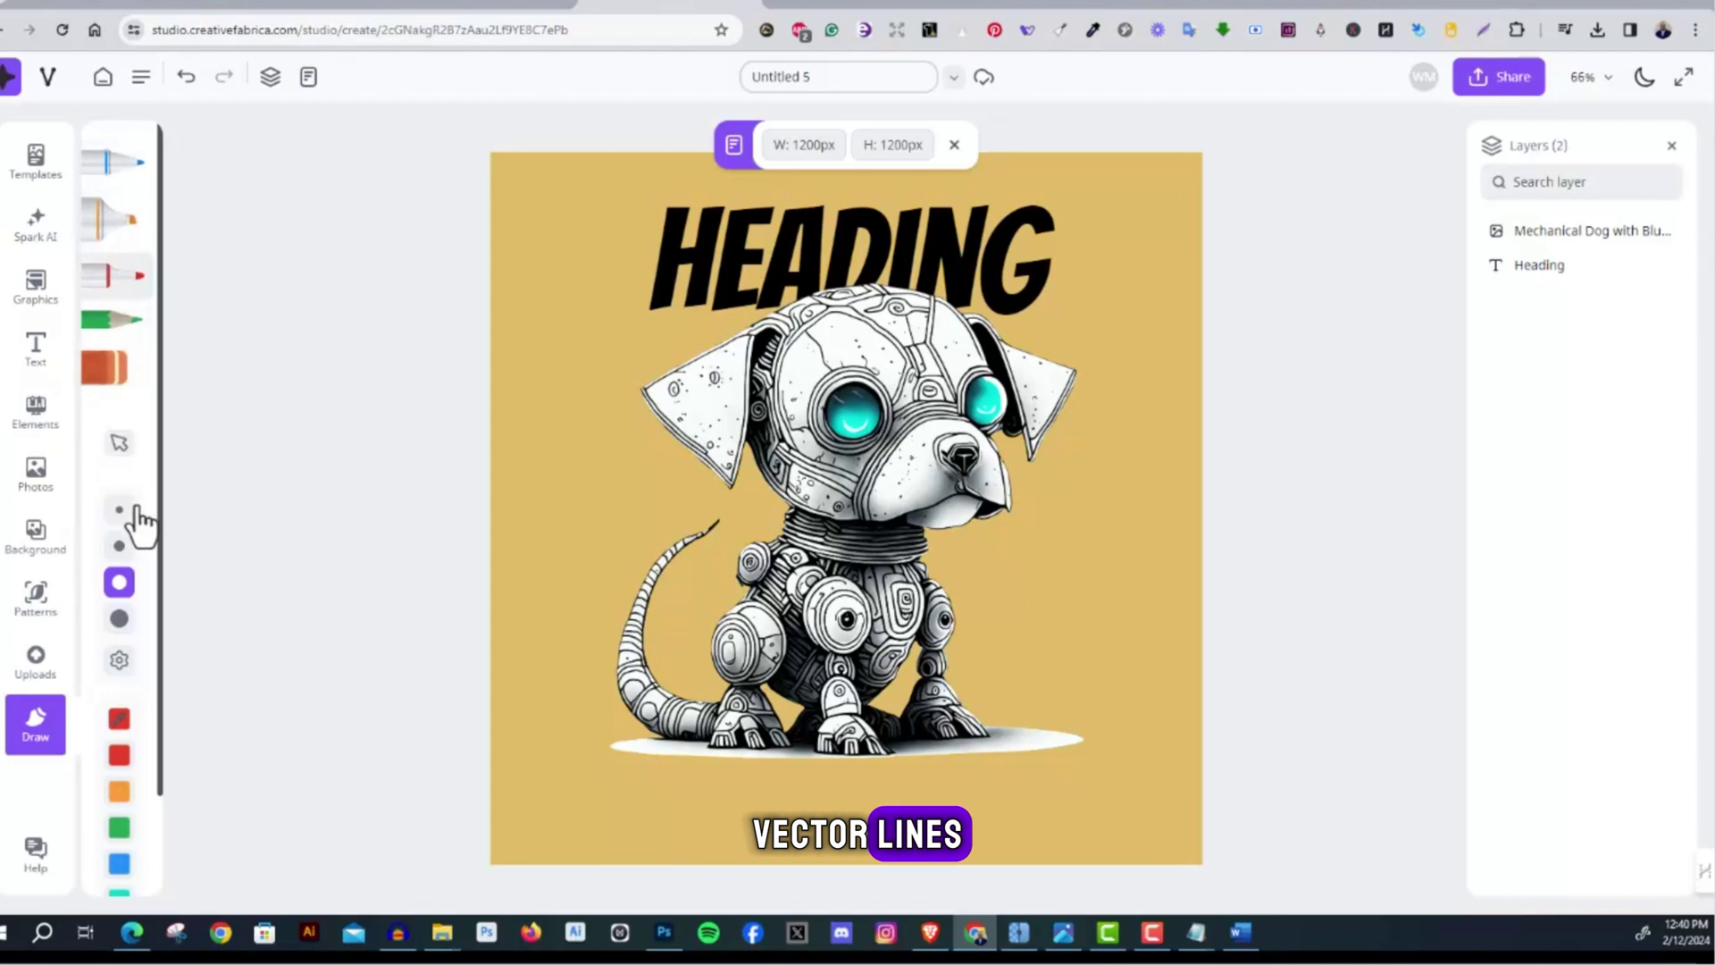
scroll(125, 689, "down", 2)
left_click(119, 821)
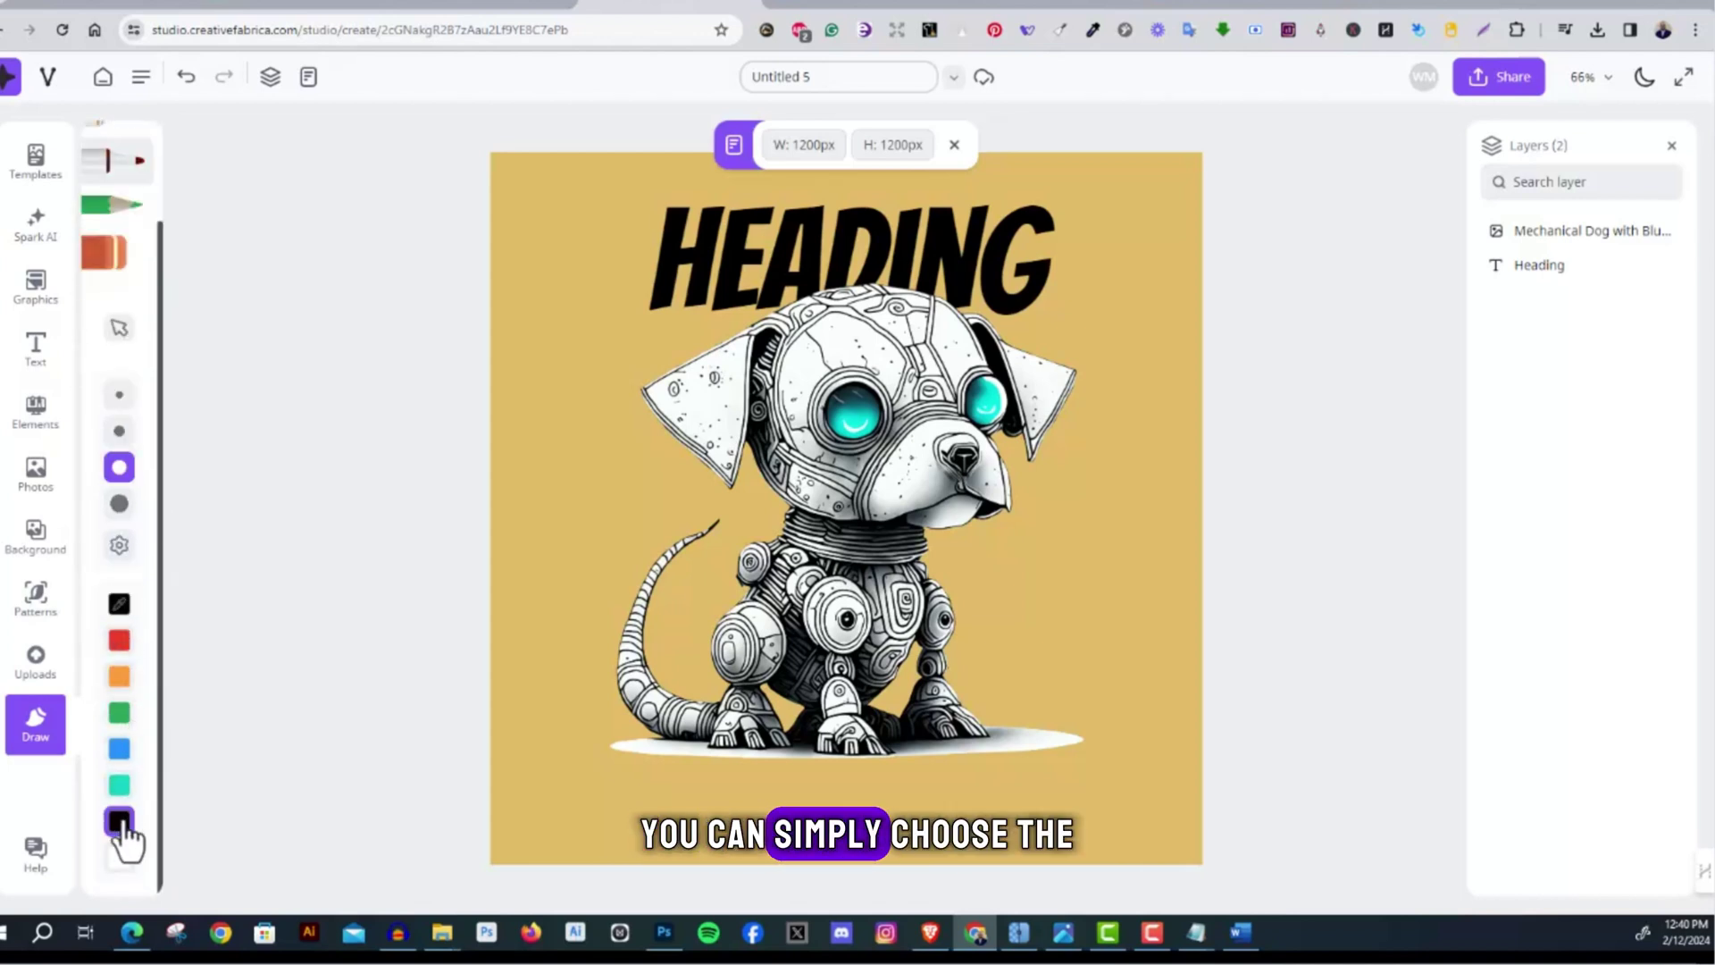
left_click(545, 454)
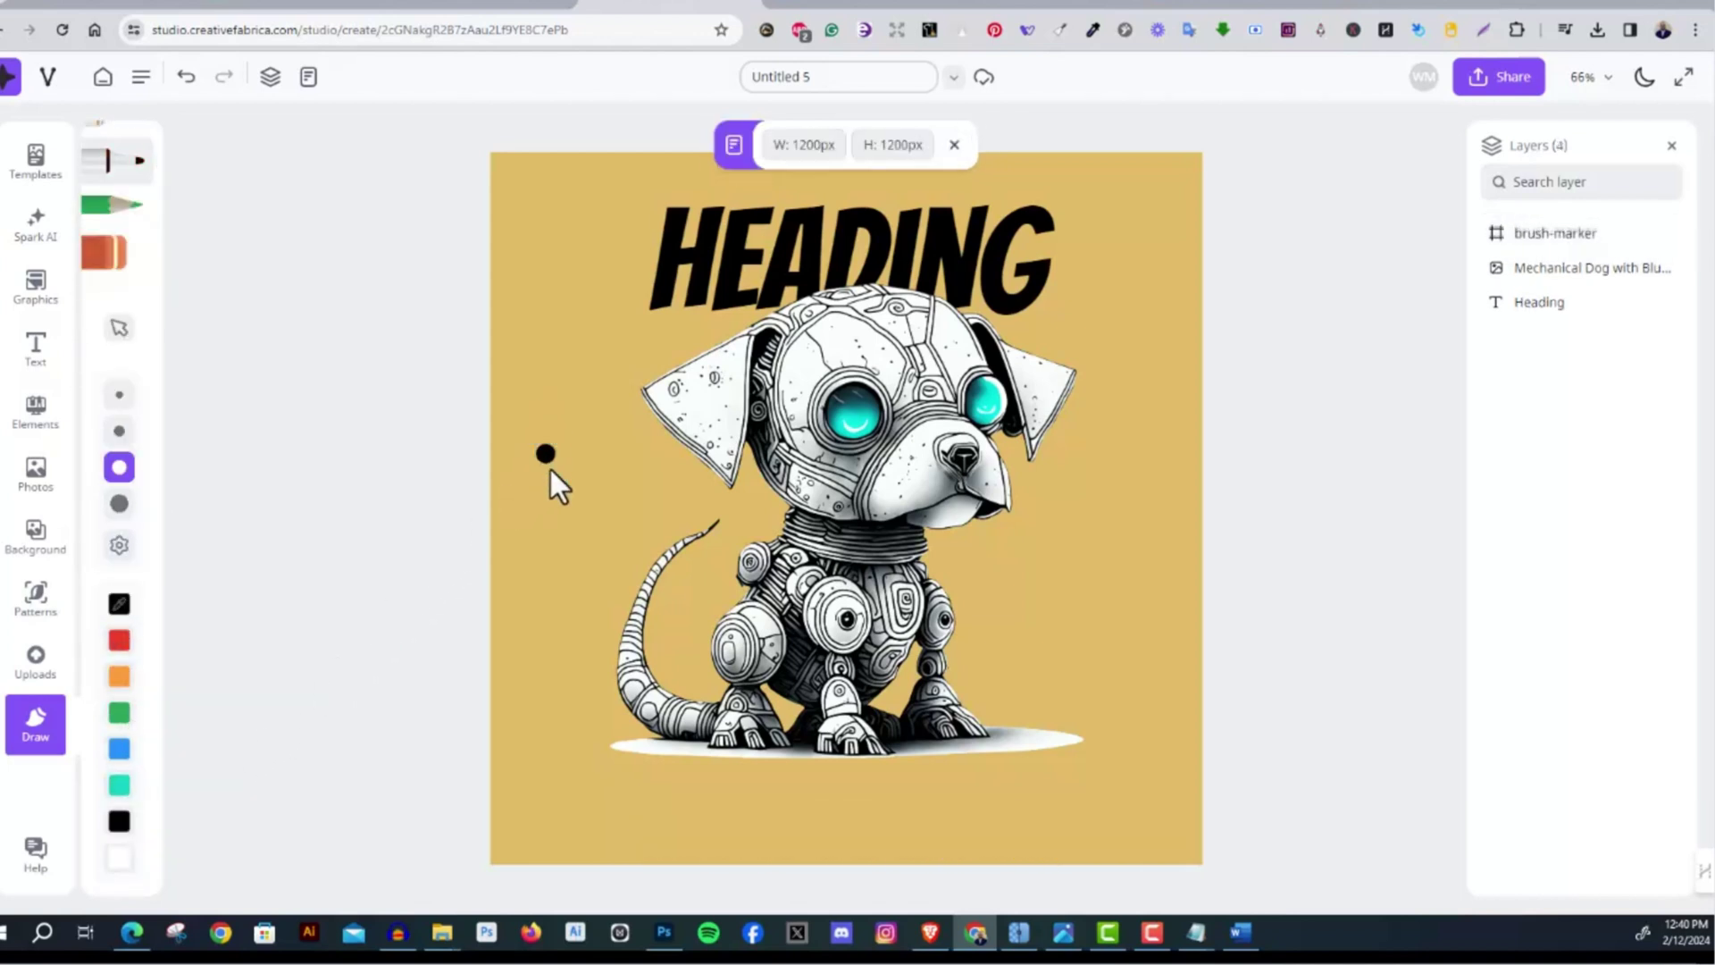
left_click_drag(620, 464, 603, 325)
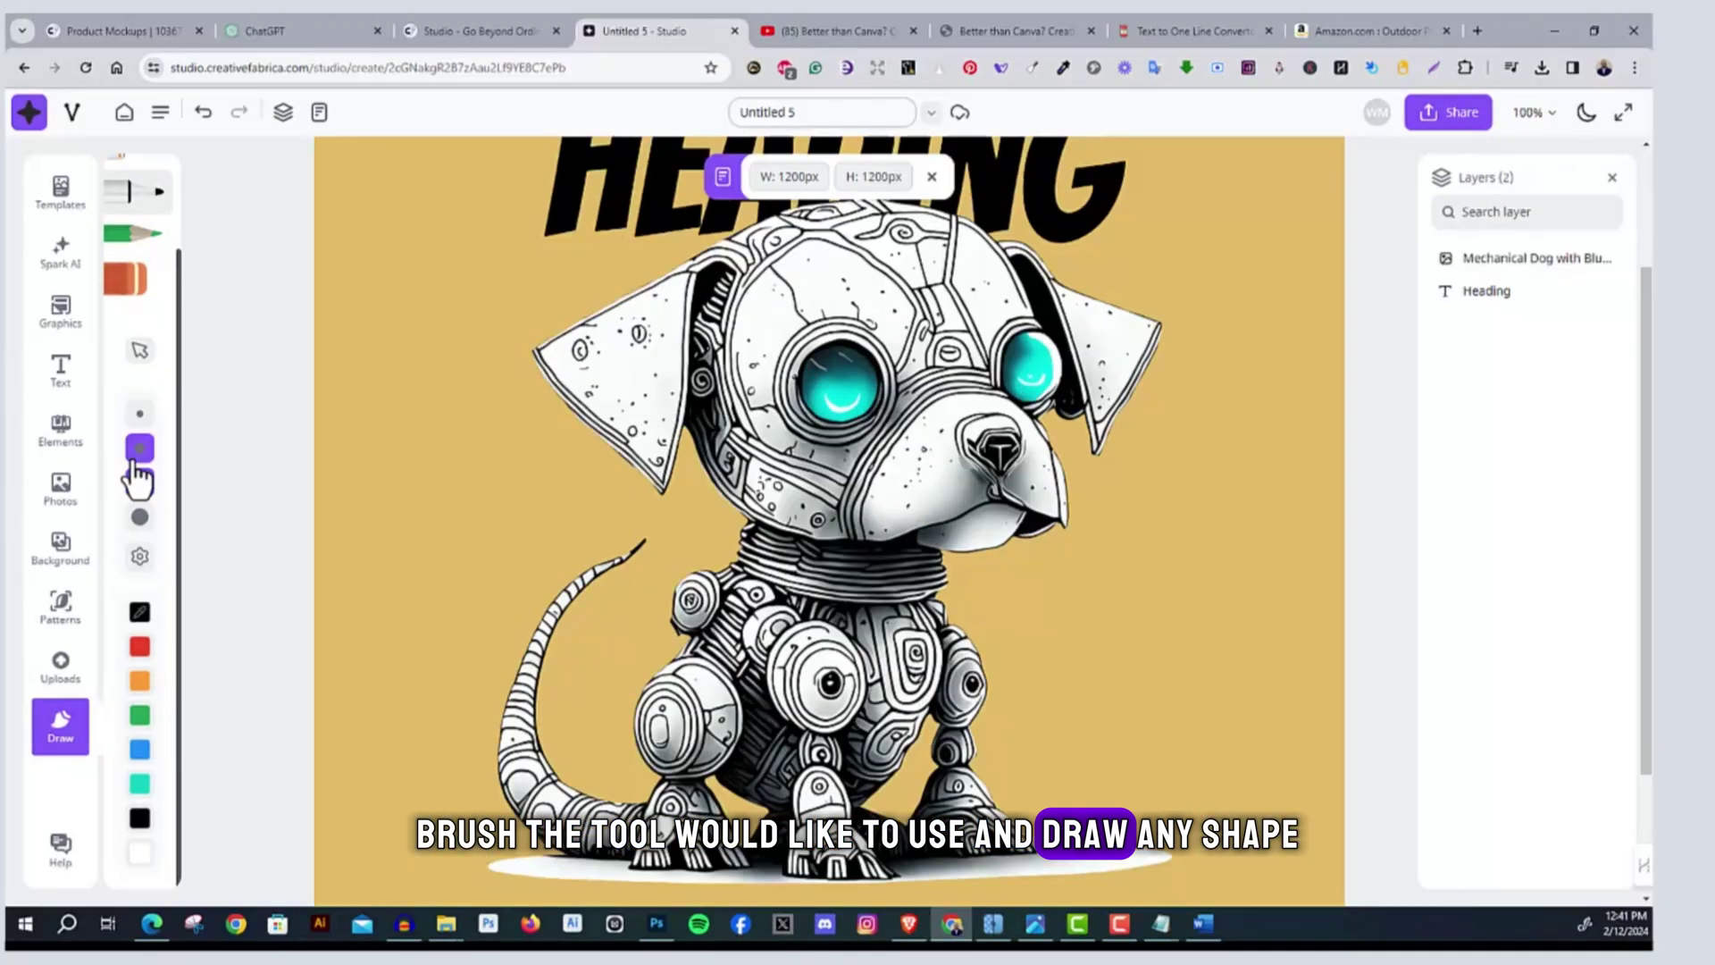
left_click(409, 406)
mouse_move(410, 432)
left_mouse_down()
mouse_move(455, 499)
mouse_move(511, 472)
mouse_move(501, 406)
left_mouse_up()
left_click_drag(616, 505, 636, 503)
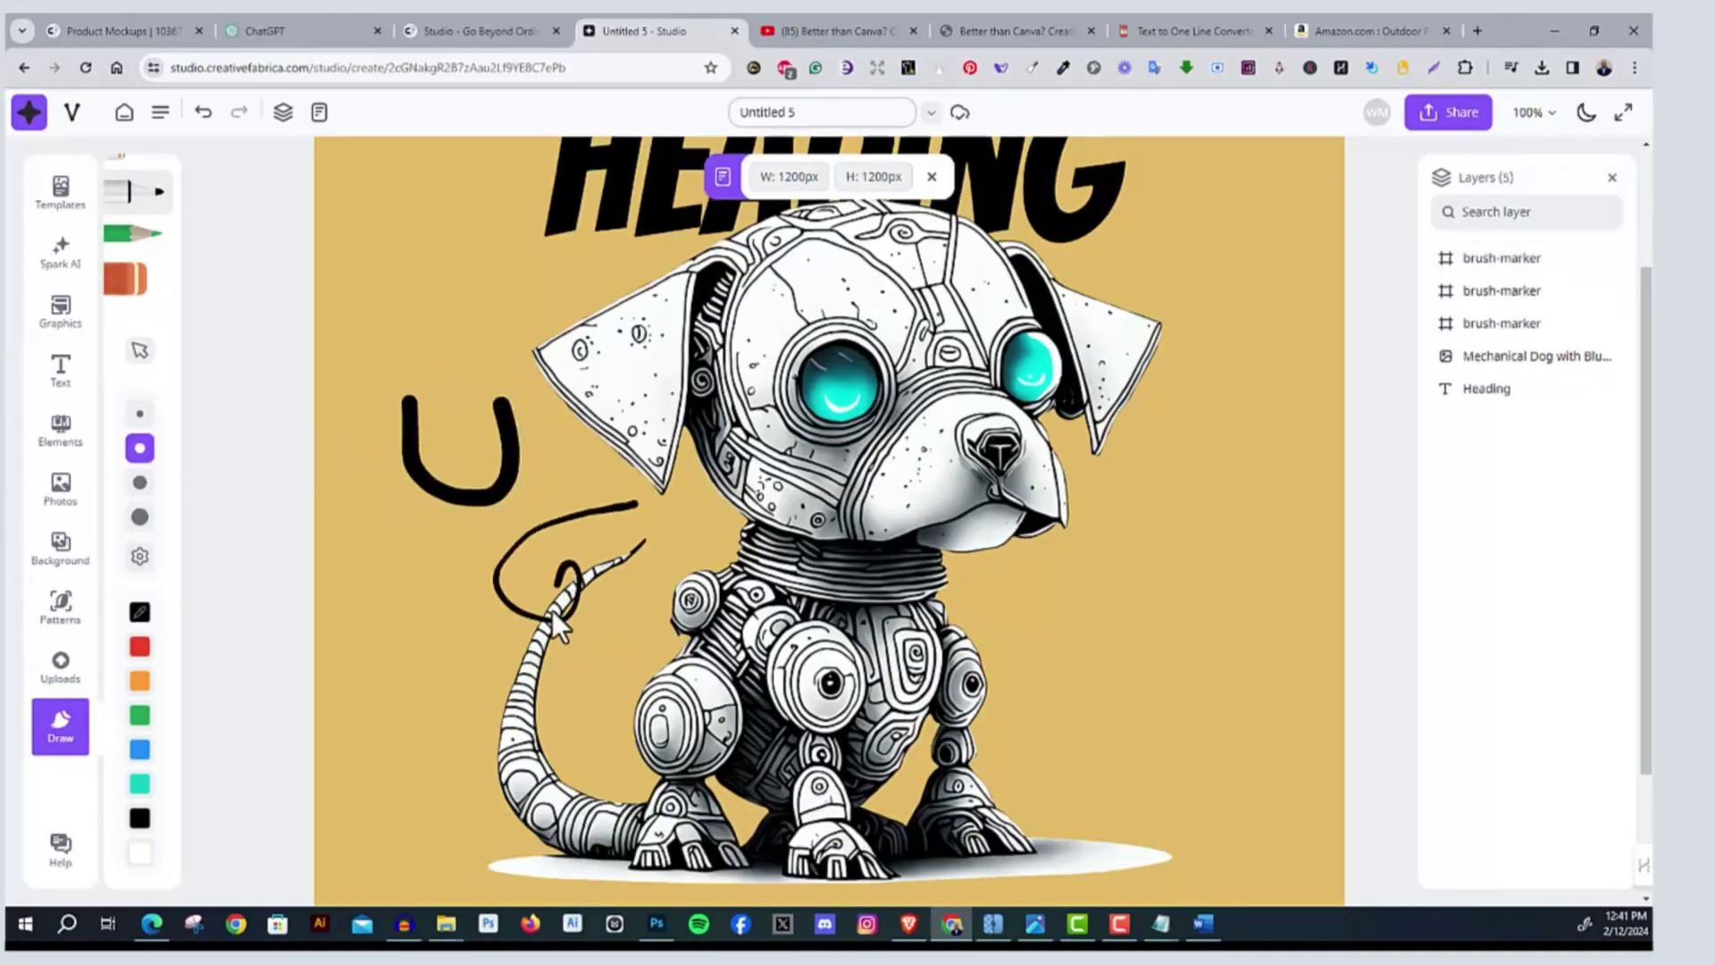
left_click_drag(377, 612, 361, 577)
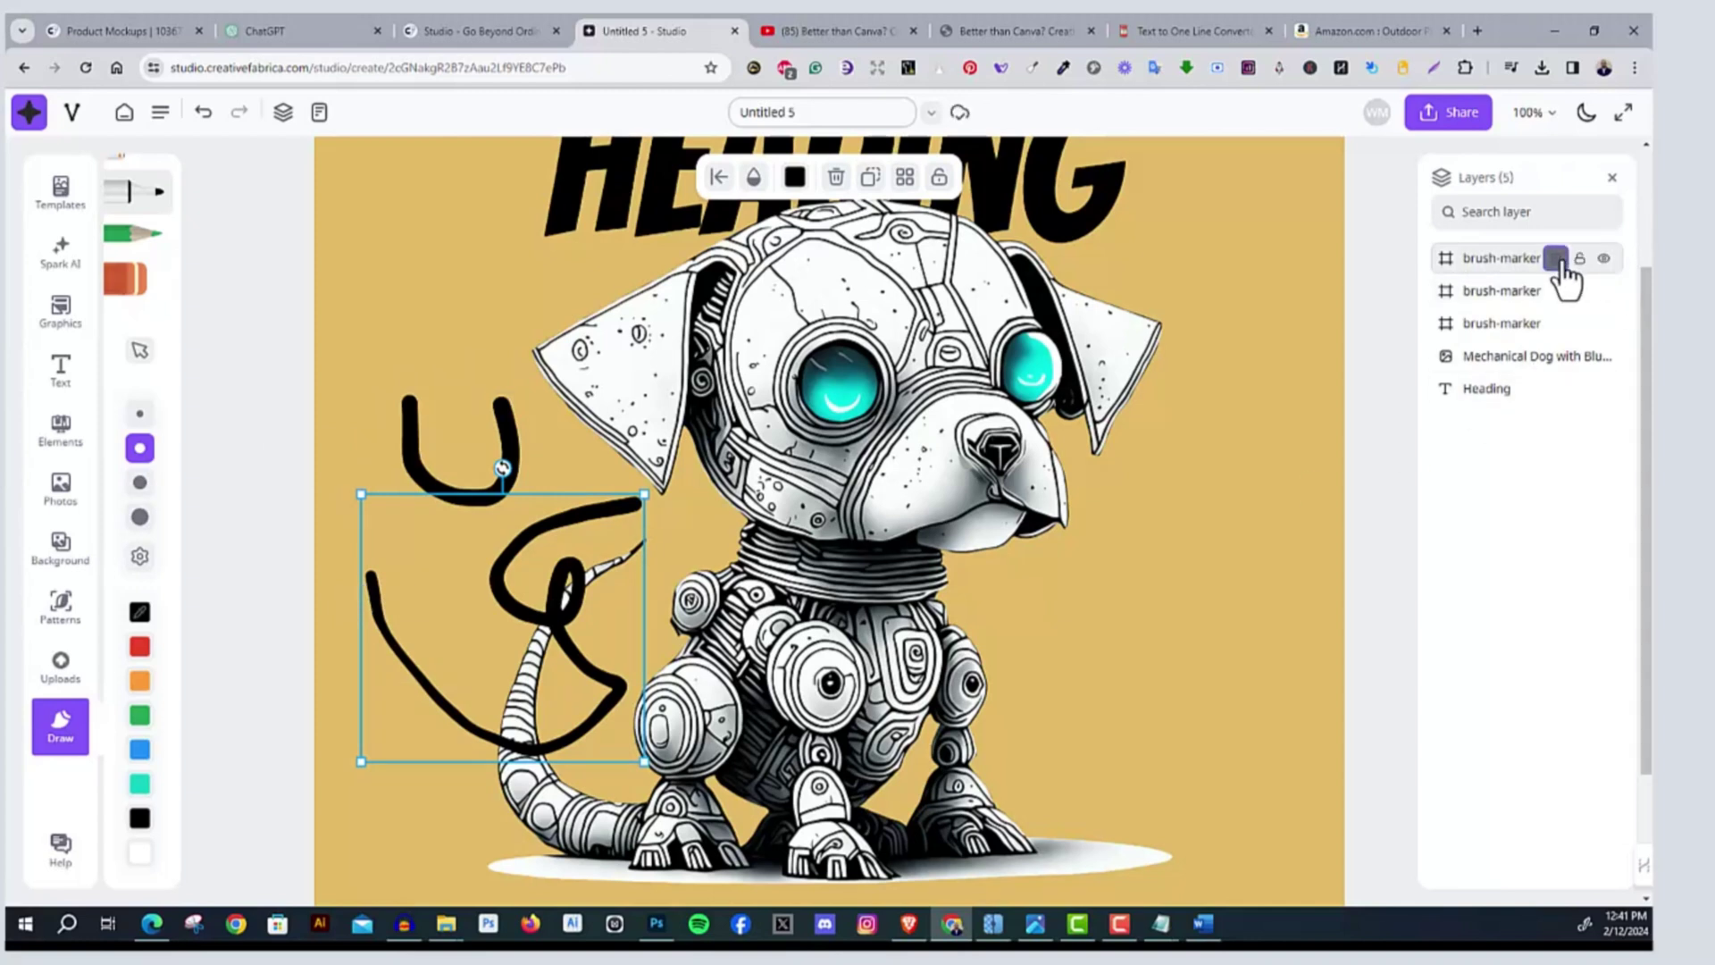
Delete the test marker stroke layers and change the canvas zoom level
left_click(1555, 258)
left_click(1555, 258)
left_click(1555, 258)
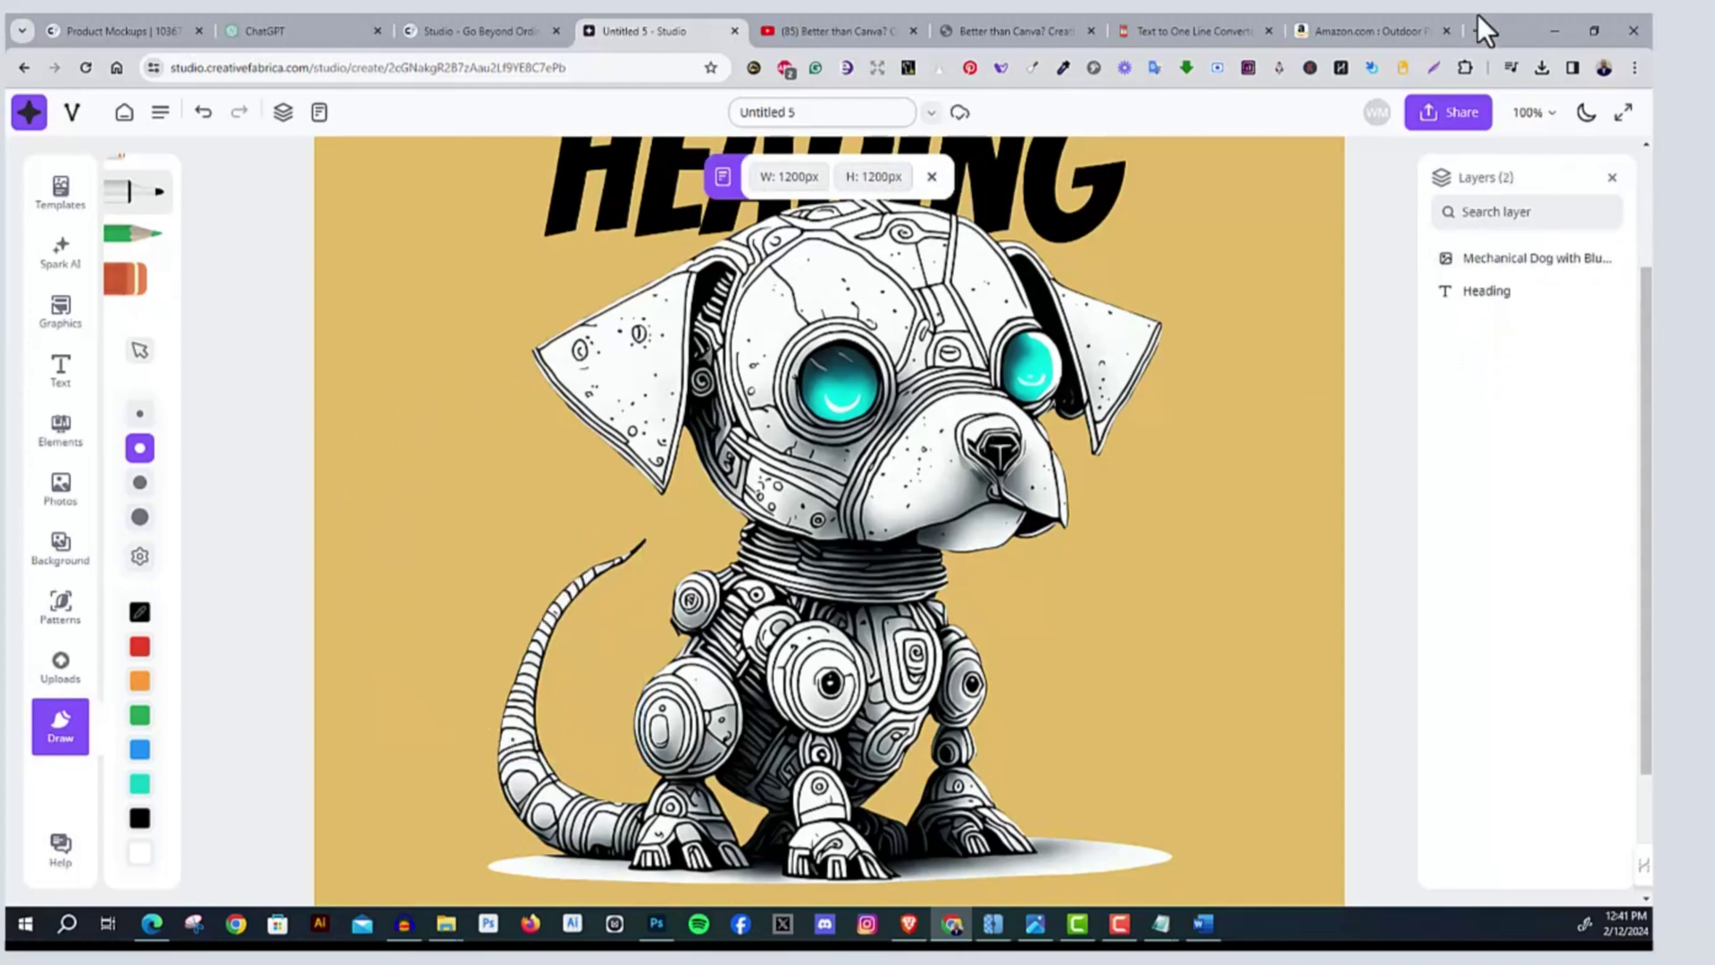
left_click(1529, 112)
left_click(1529, 246)
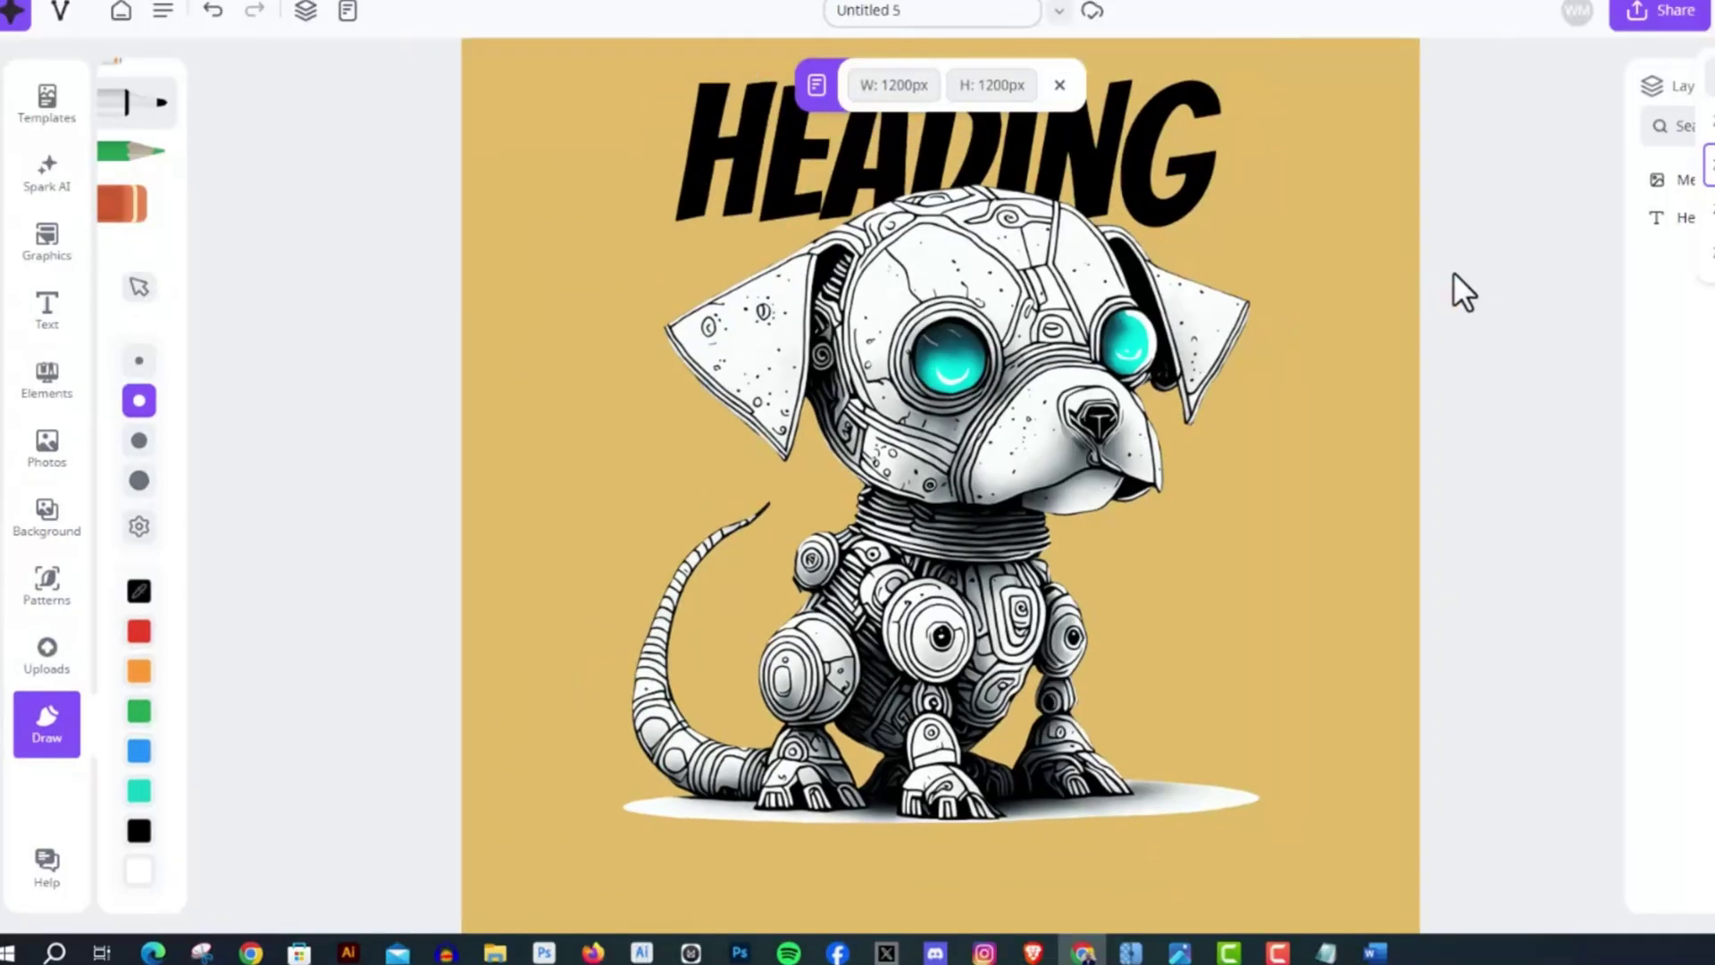
Change the canvas background from yellow to plain white
left_click(1452, 271)
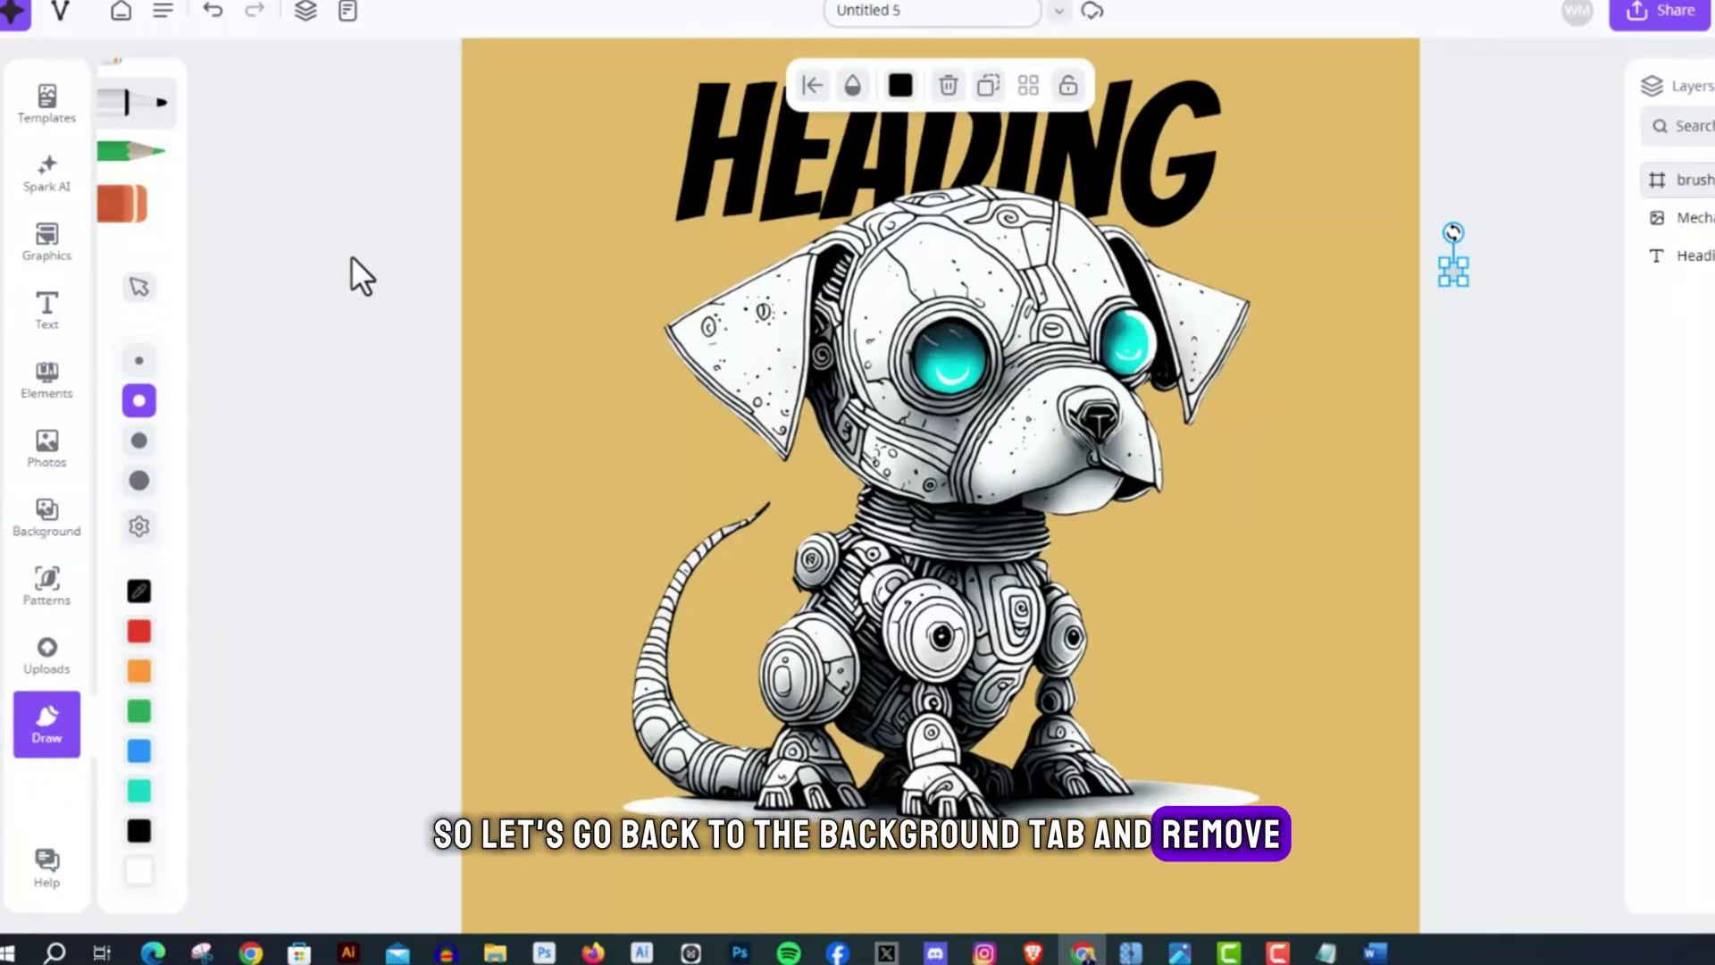
left_click(55, 514)
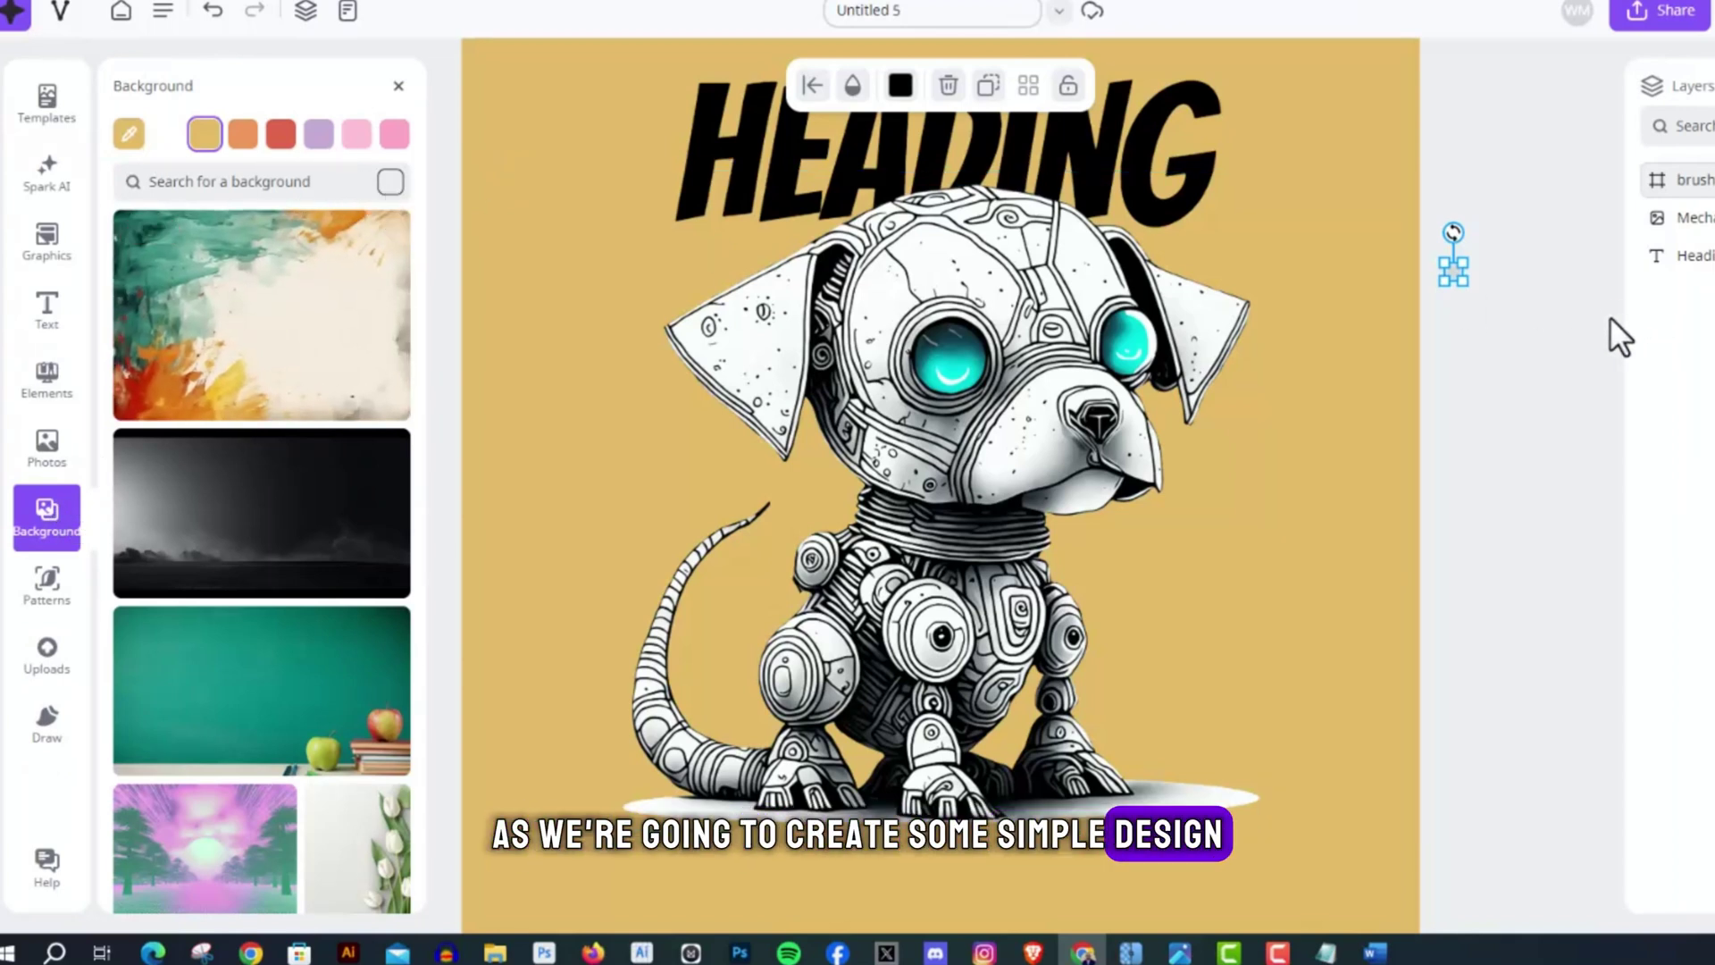
left_click(166, 136)
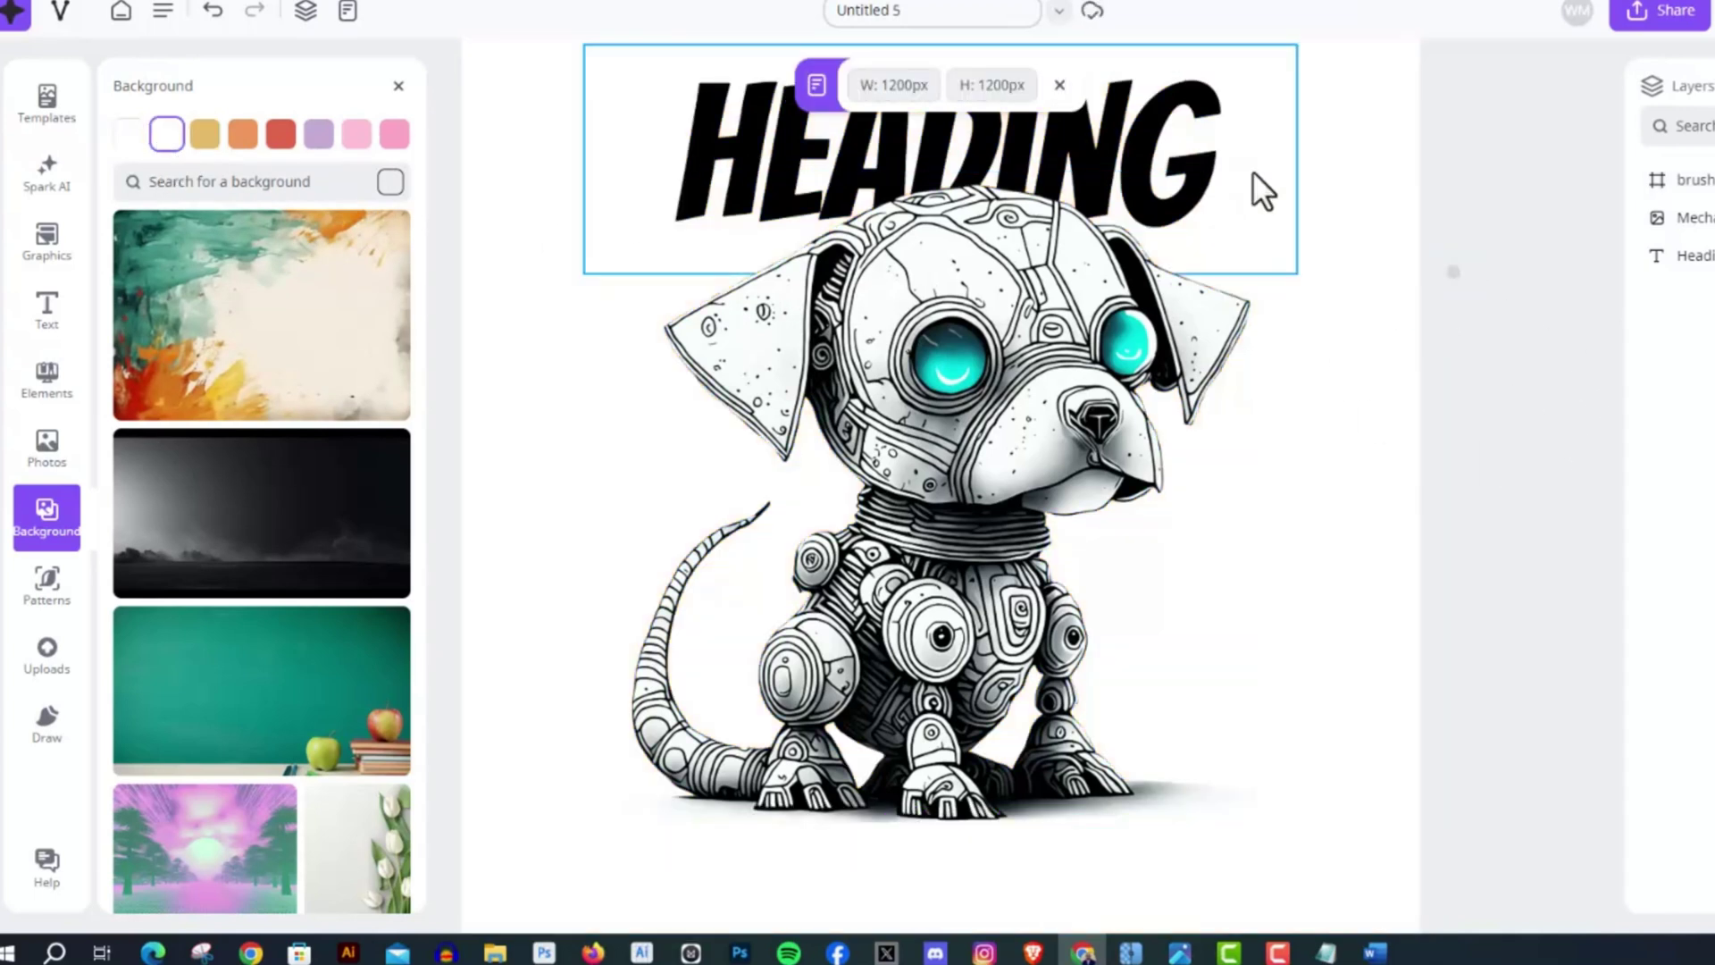
scroll(1302, 174, "up", 1)
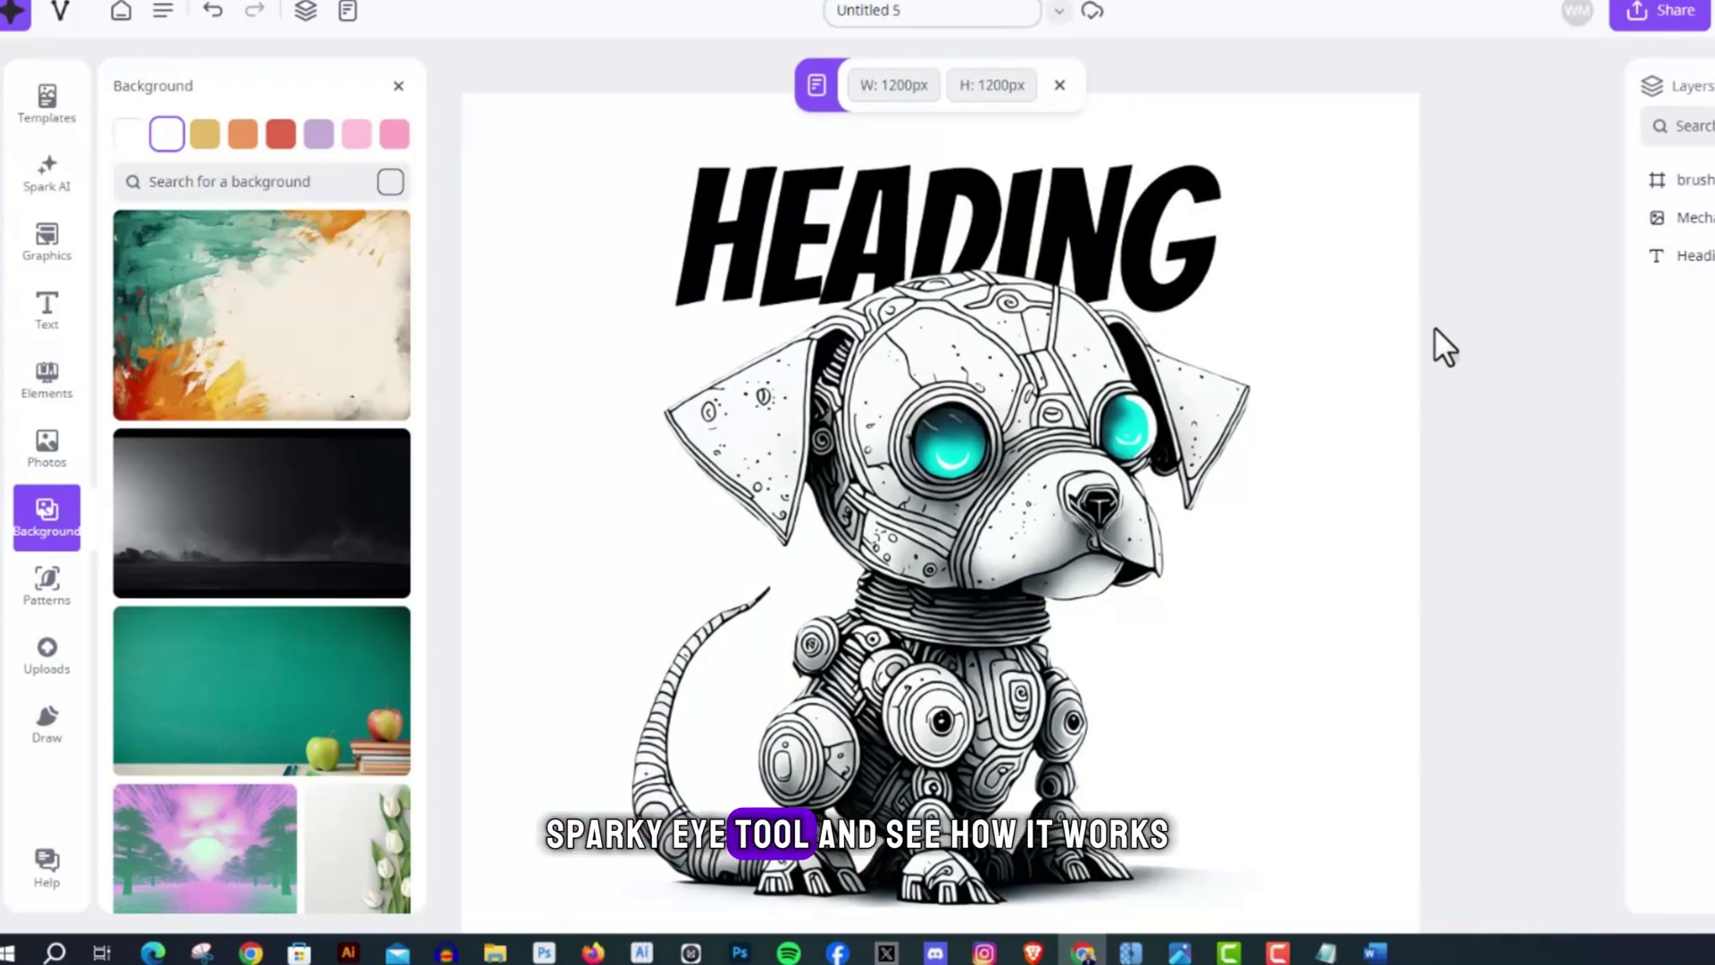
Generate astronaut portraits in Spark AI from the example prompt, nudging HEADING slightly left
key("t")
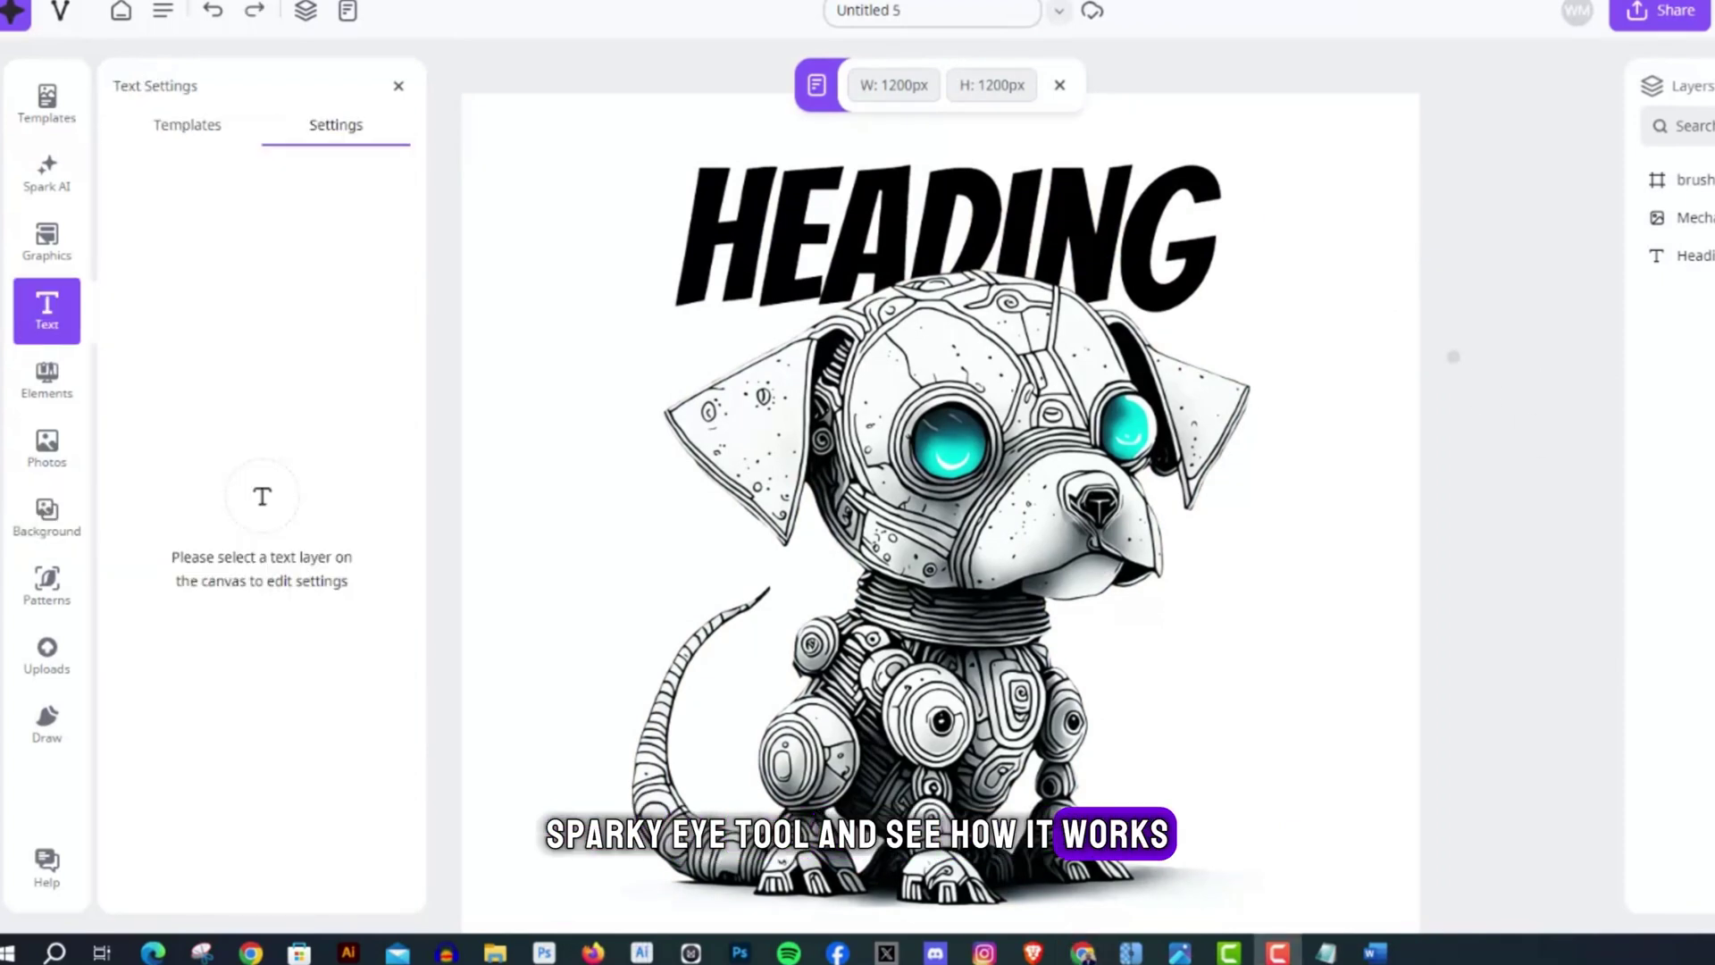
left_click(47, 379)
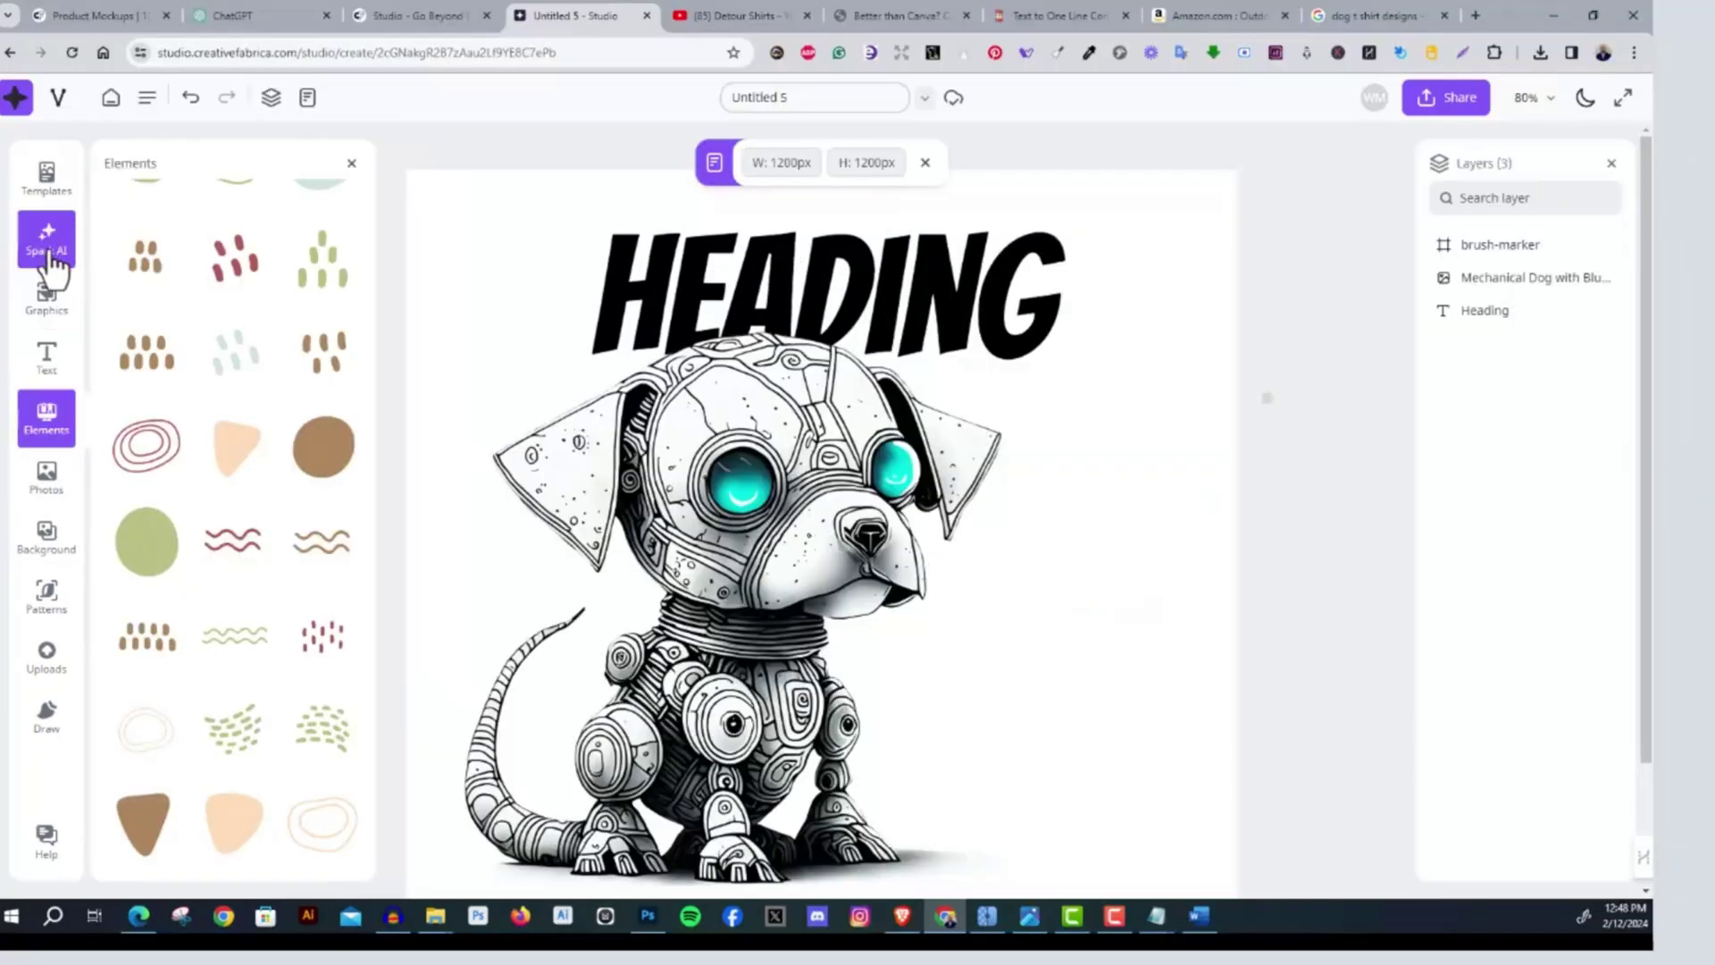
left_click(49, 255)
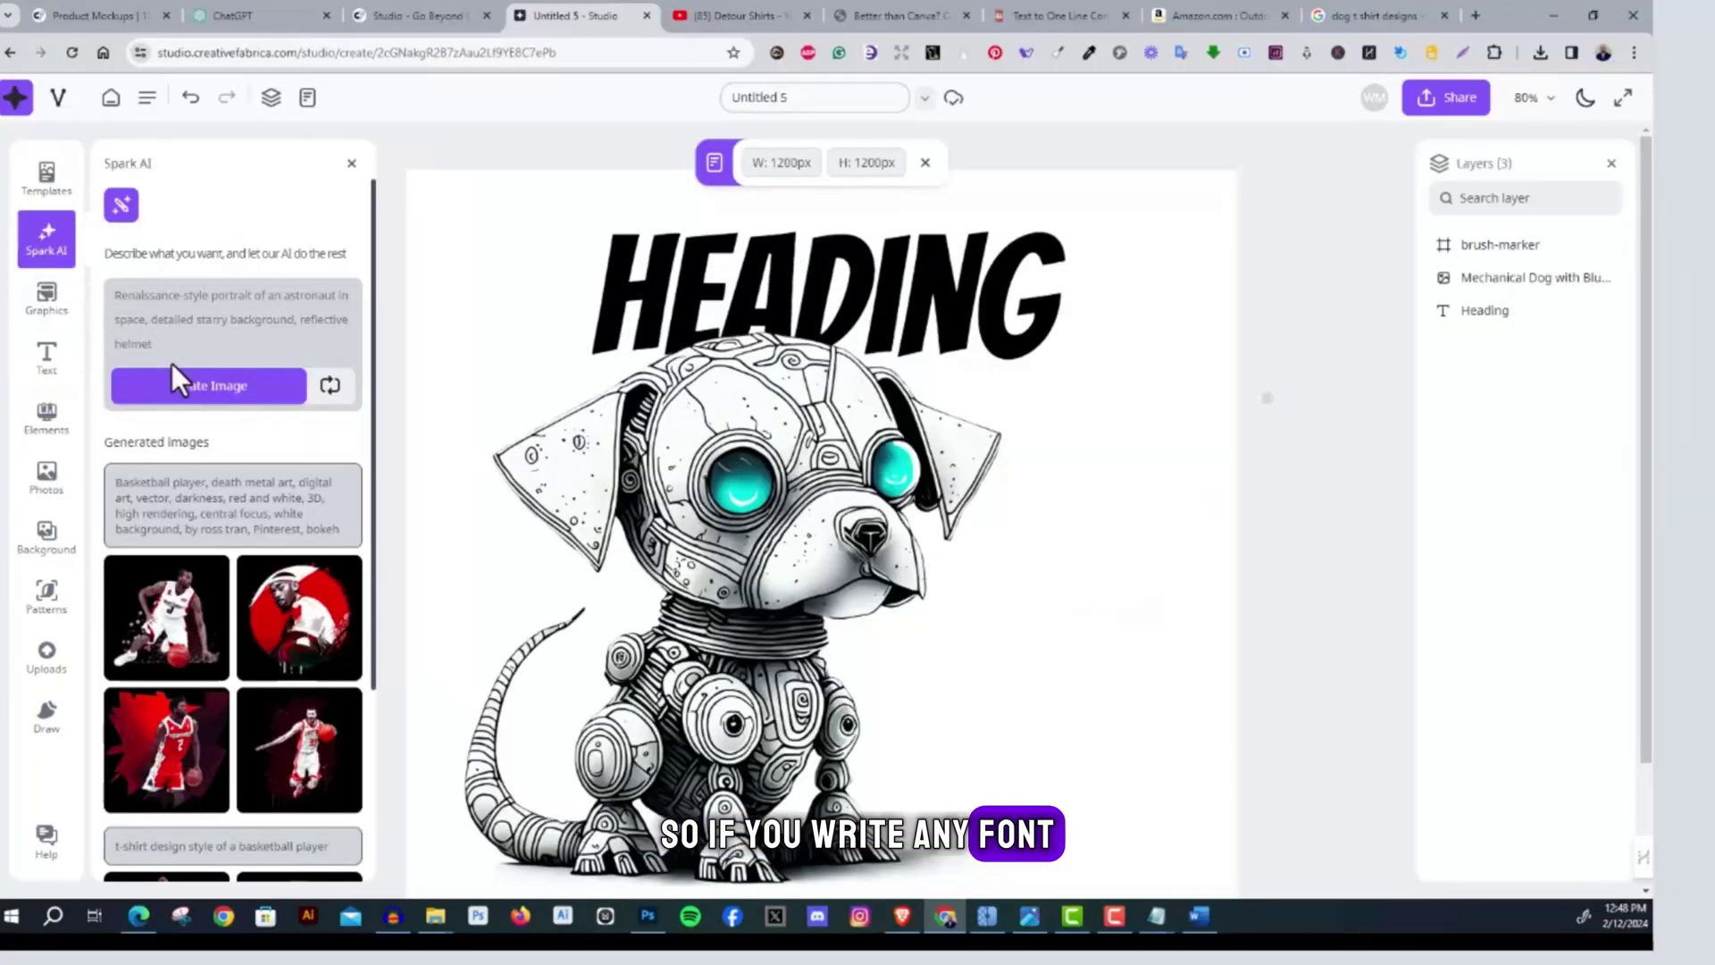
scroll(293, 469, "down", 3)
scroll(295, 473, "up", 2)
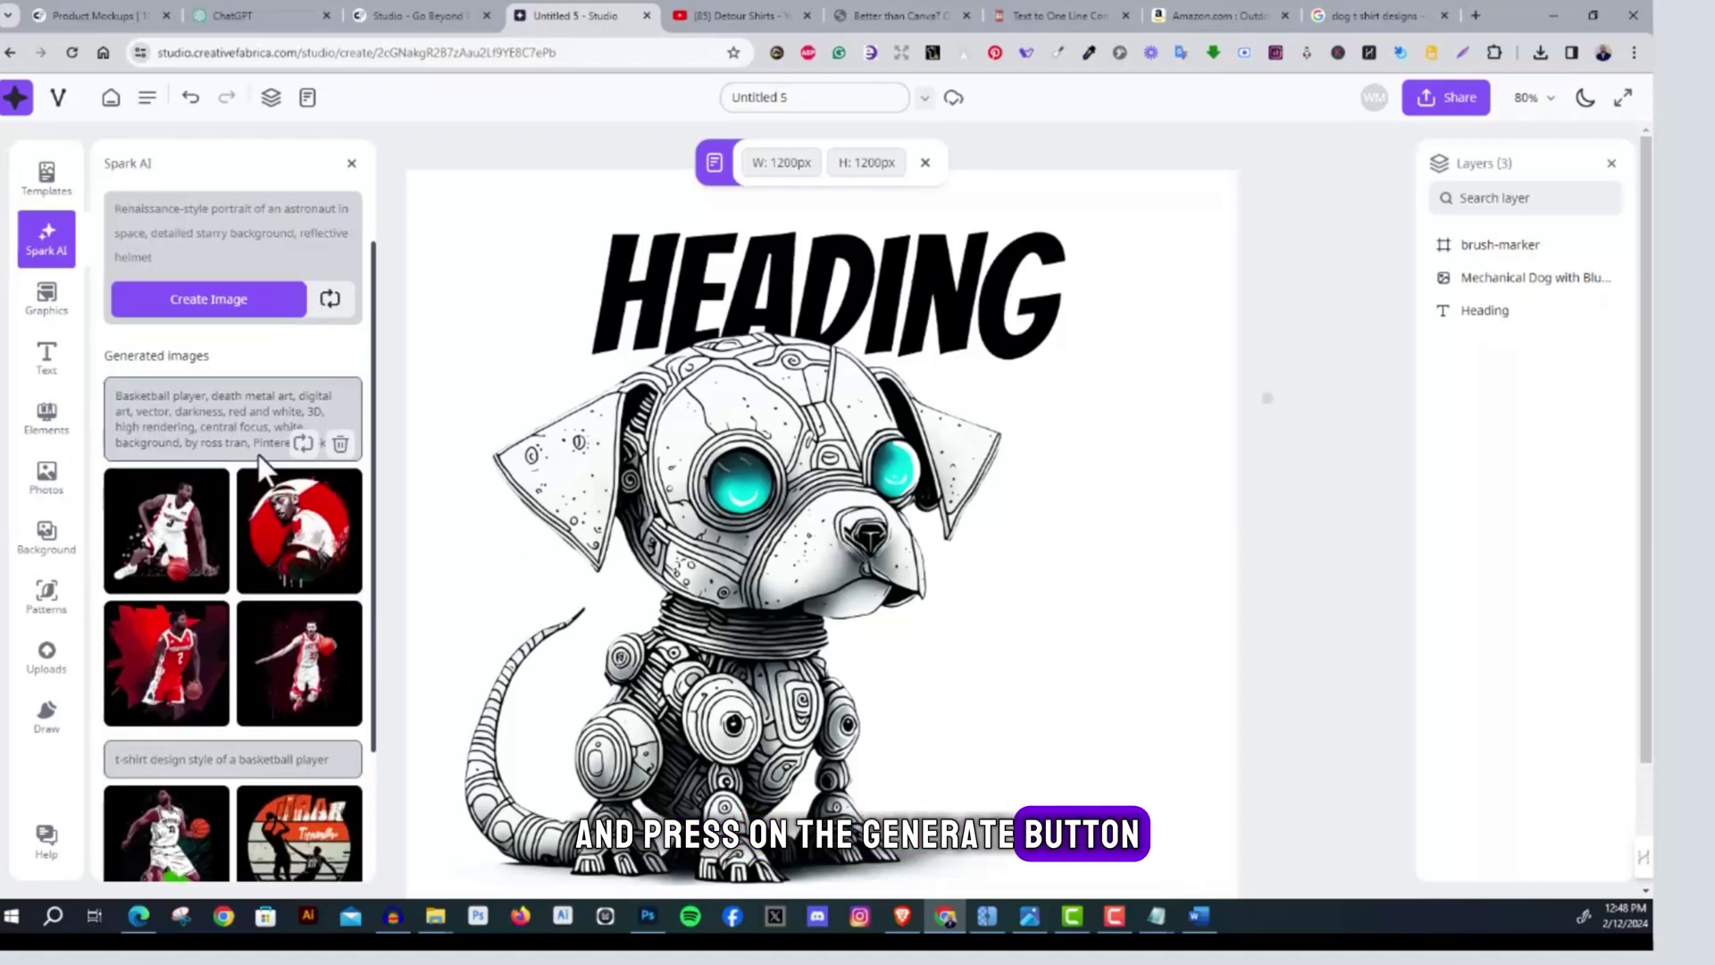
left_click_drag(806, 287, 739, 286)
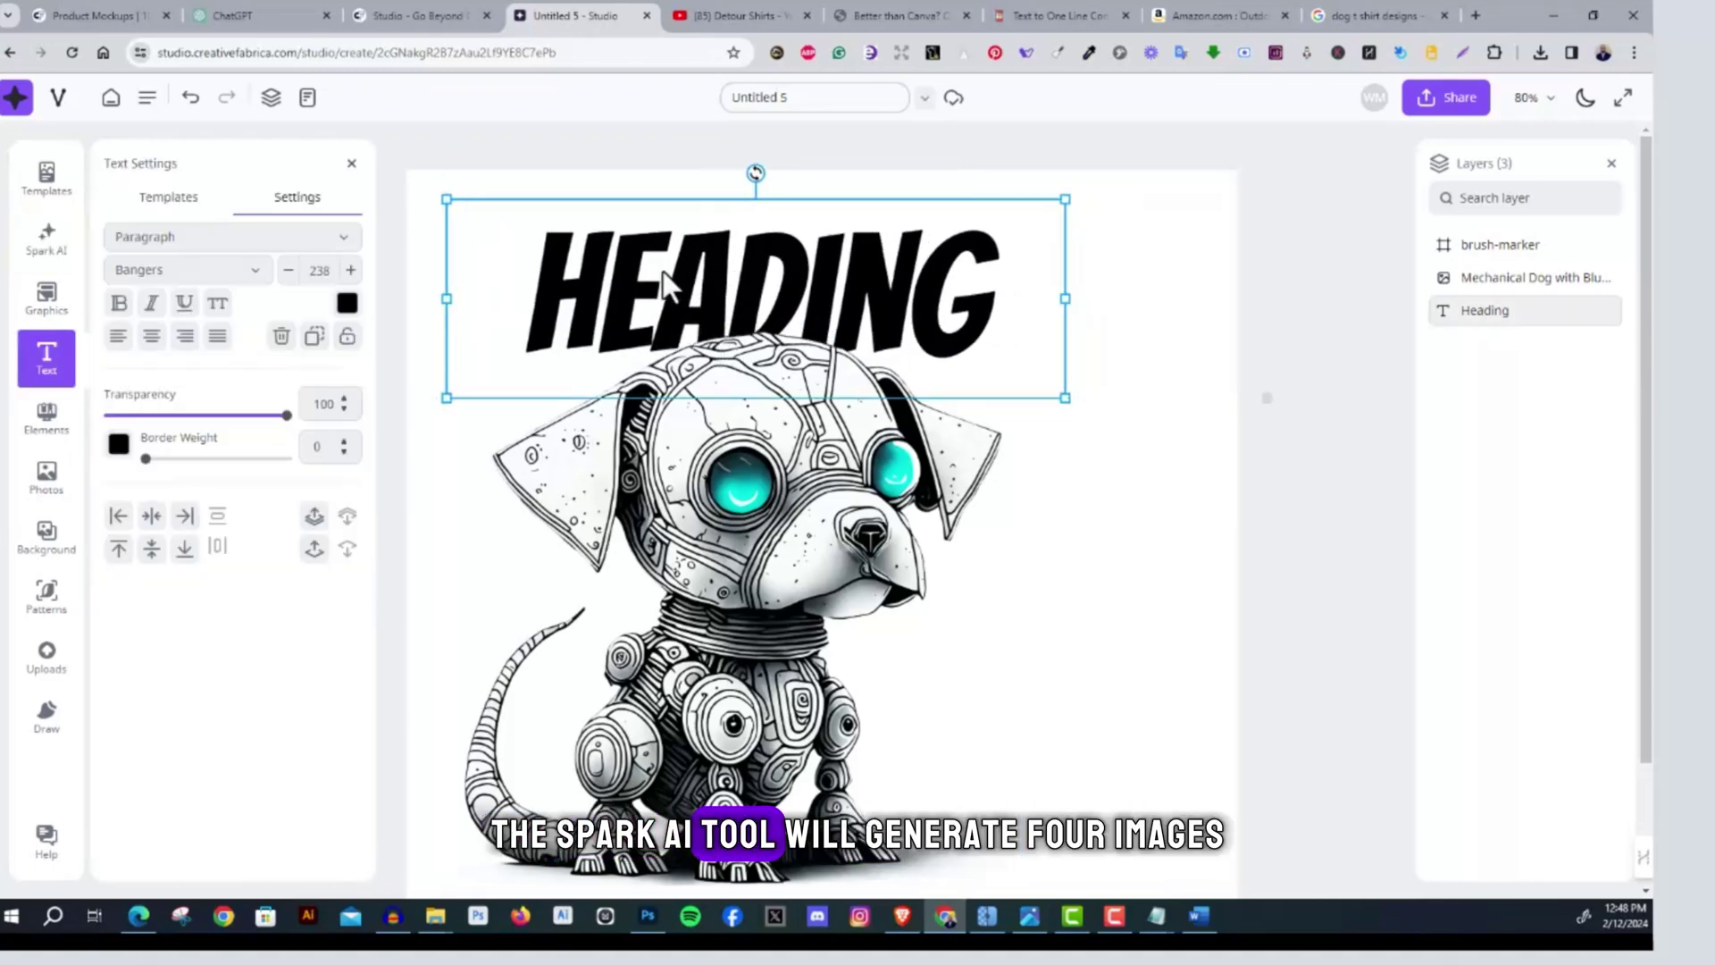
left_click(47, 239)
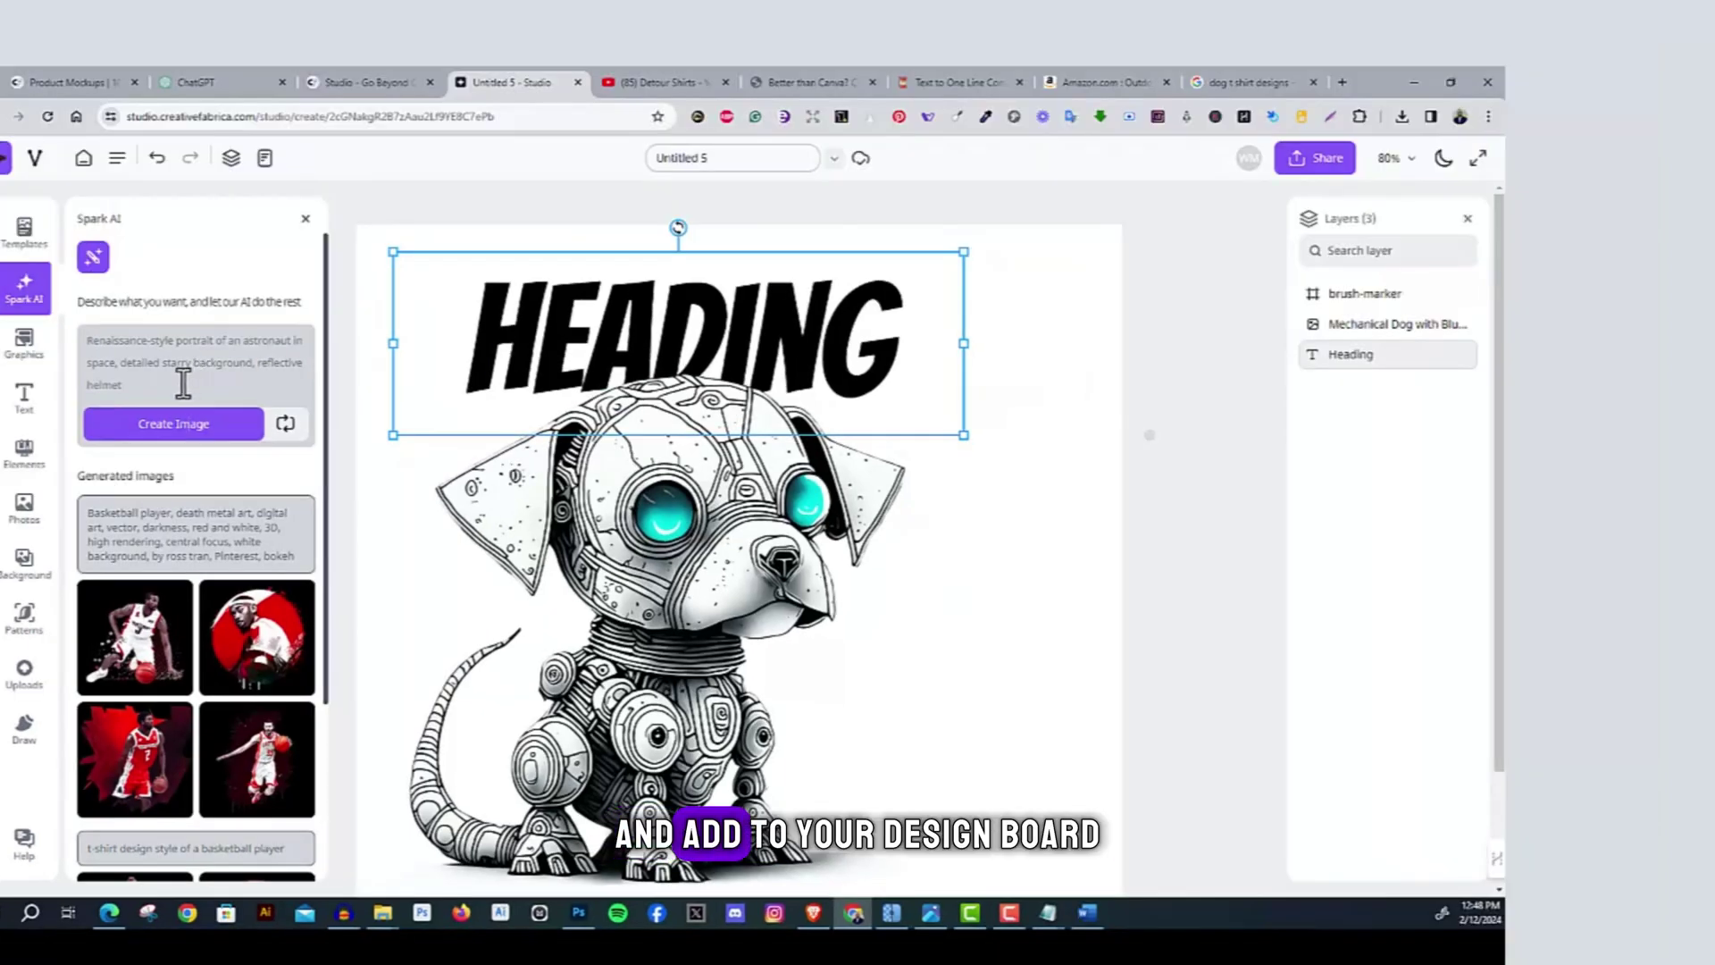
left_click(163, 427)
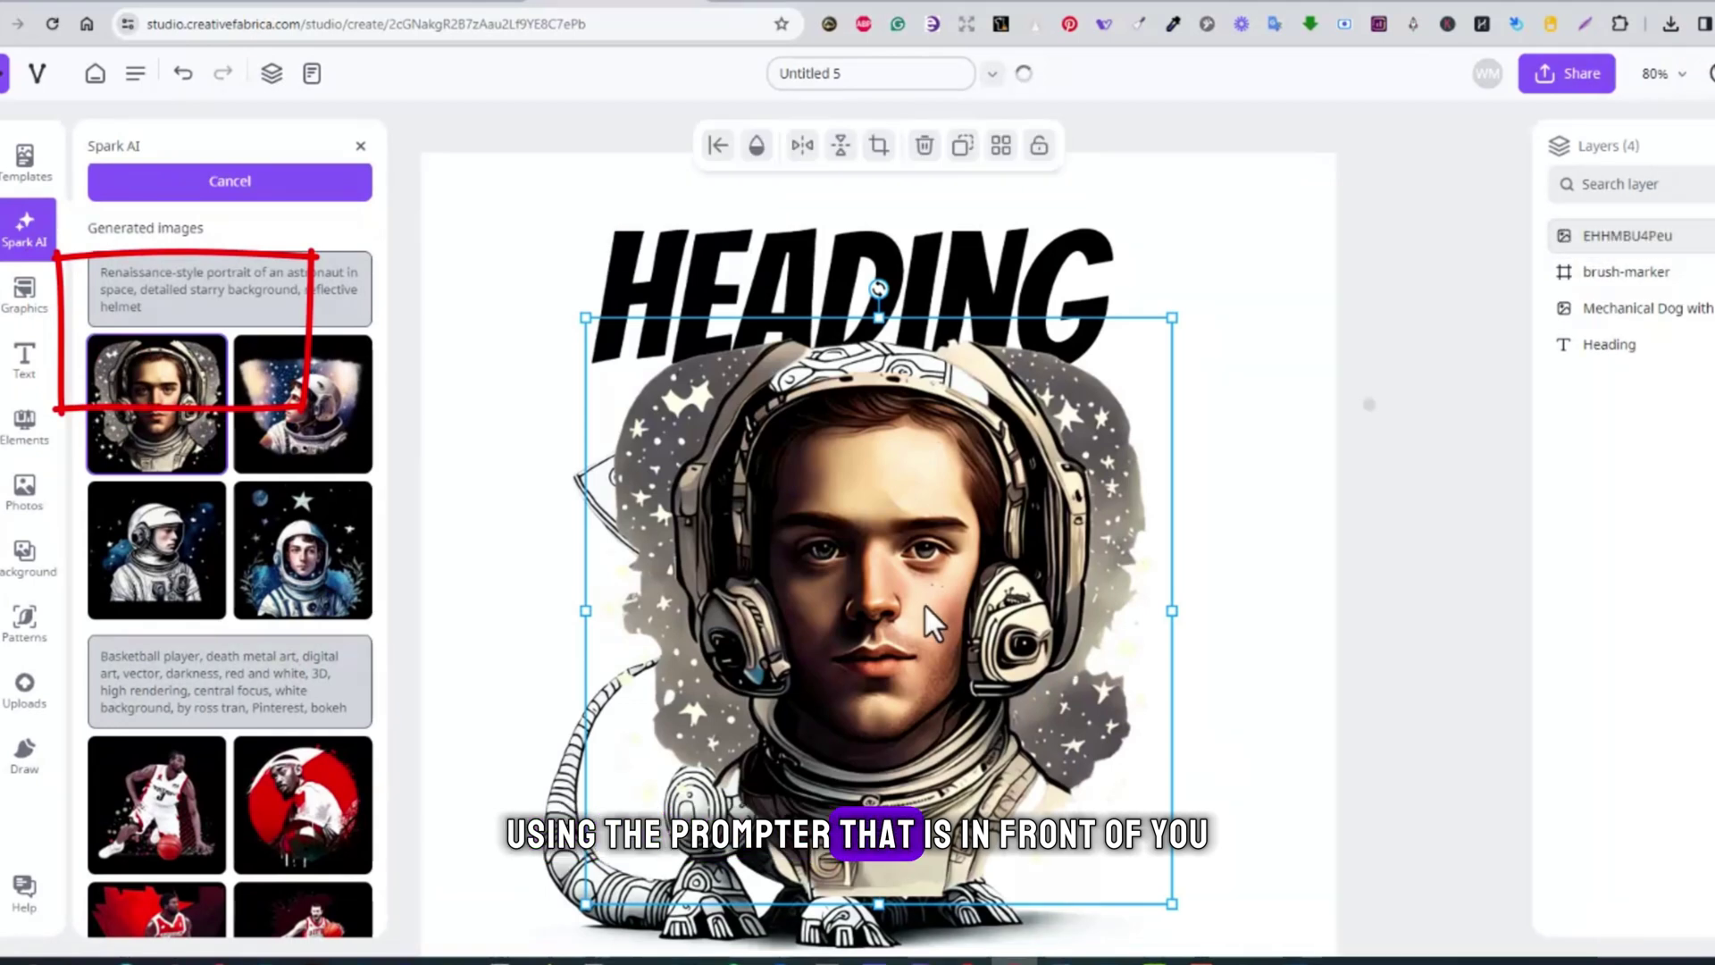
Centre the astronaut portrait beneath HEADING and select the heading text
mouse_move(949, 623)
left_mouse_down()
mouse_move(1030, 605)
mouse_move(961, 572)
mouse_move(906, 589)
left_mouse_up()
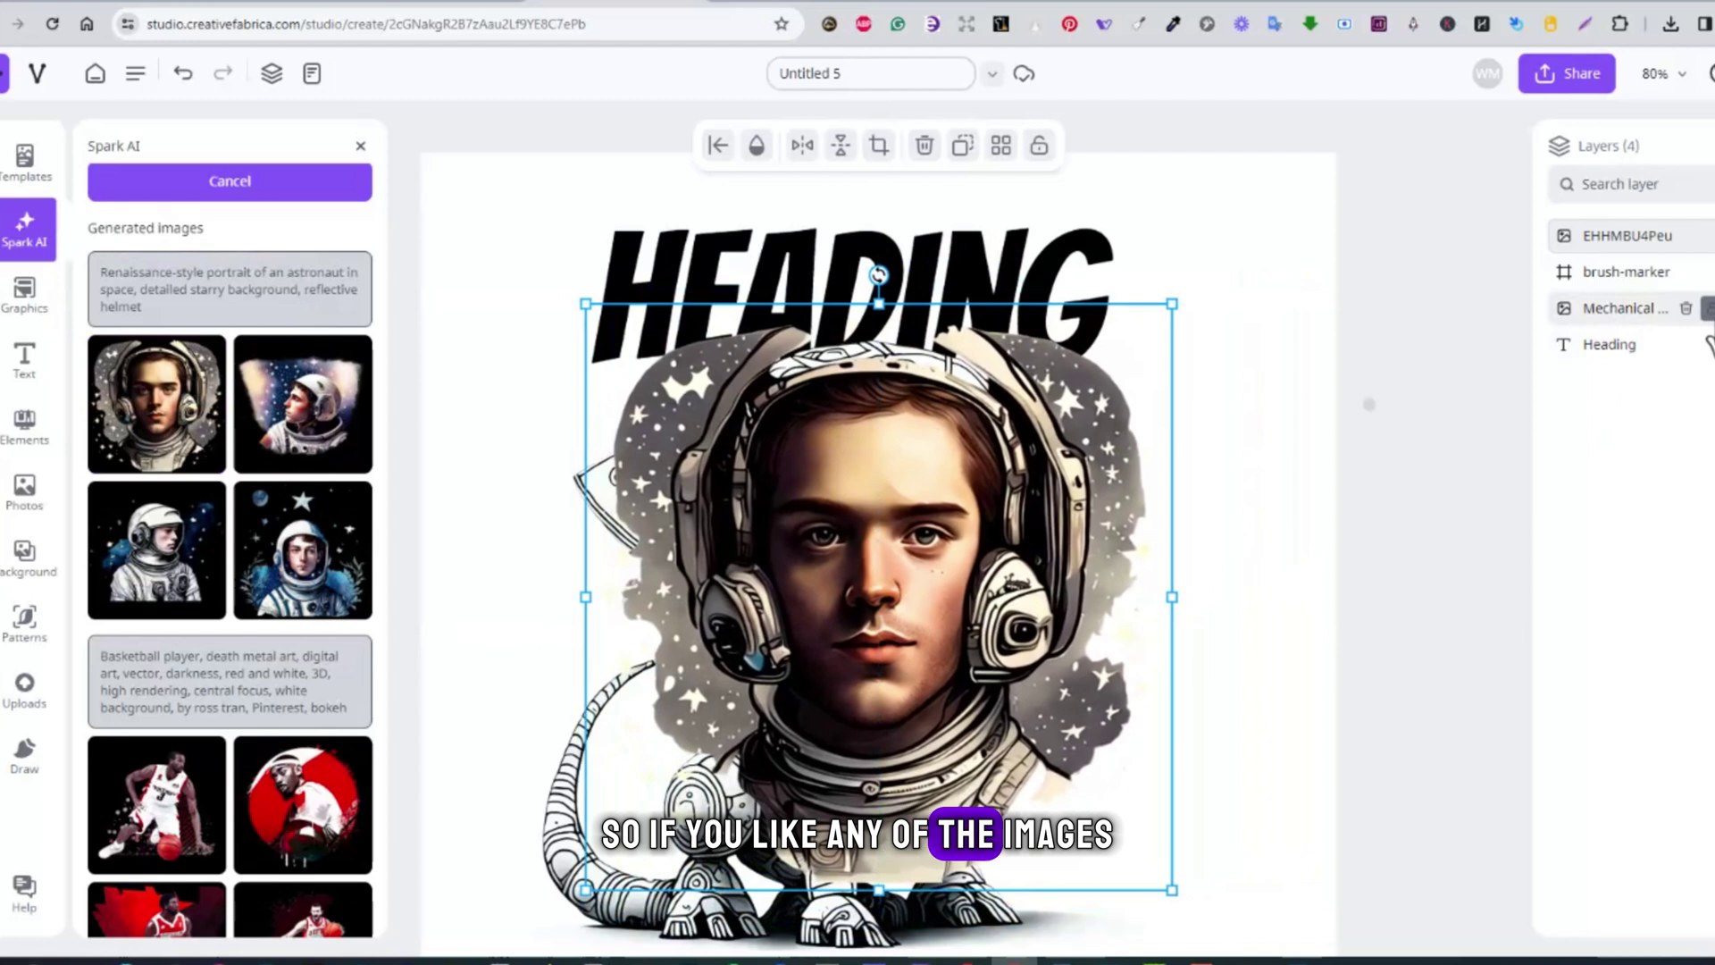
mouse_move(977, 502)
left_mouse_down()
mouse_move(952, 523)
mouse_move(965, 516)
left_mouse_up()
left_click(1027, 259)
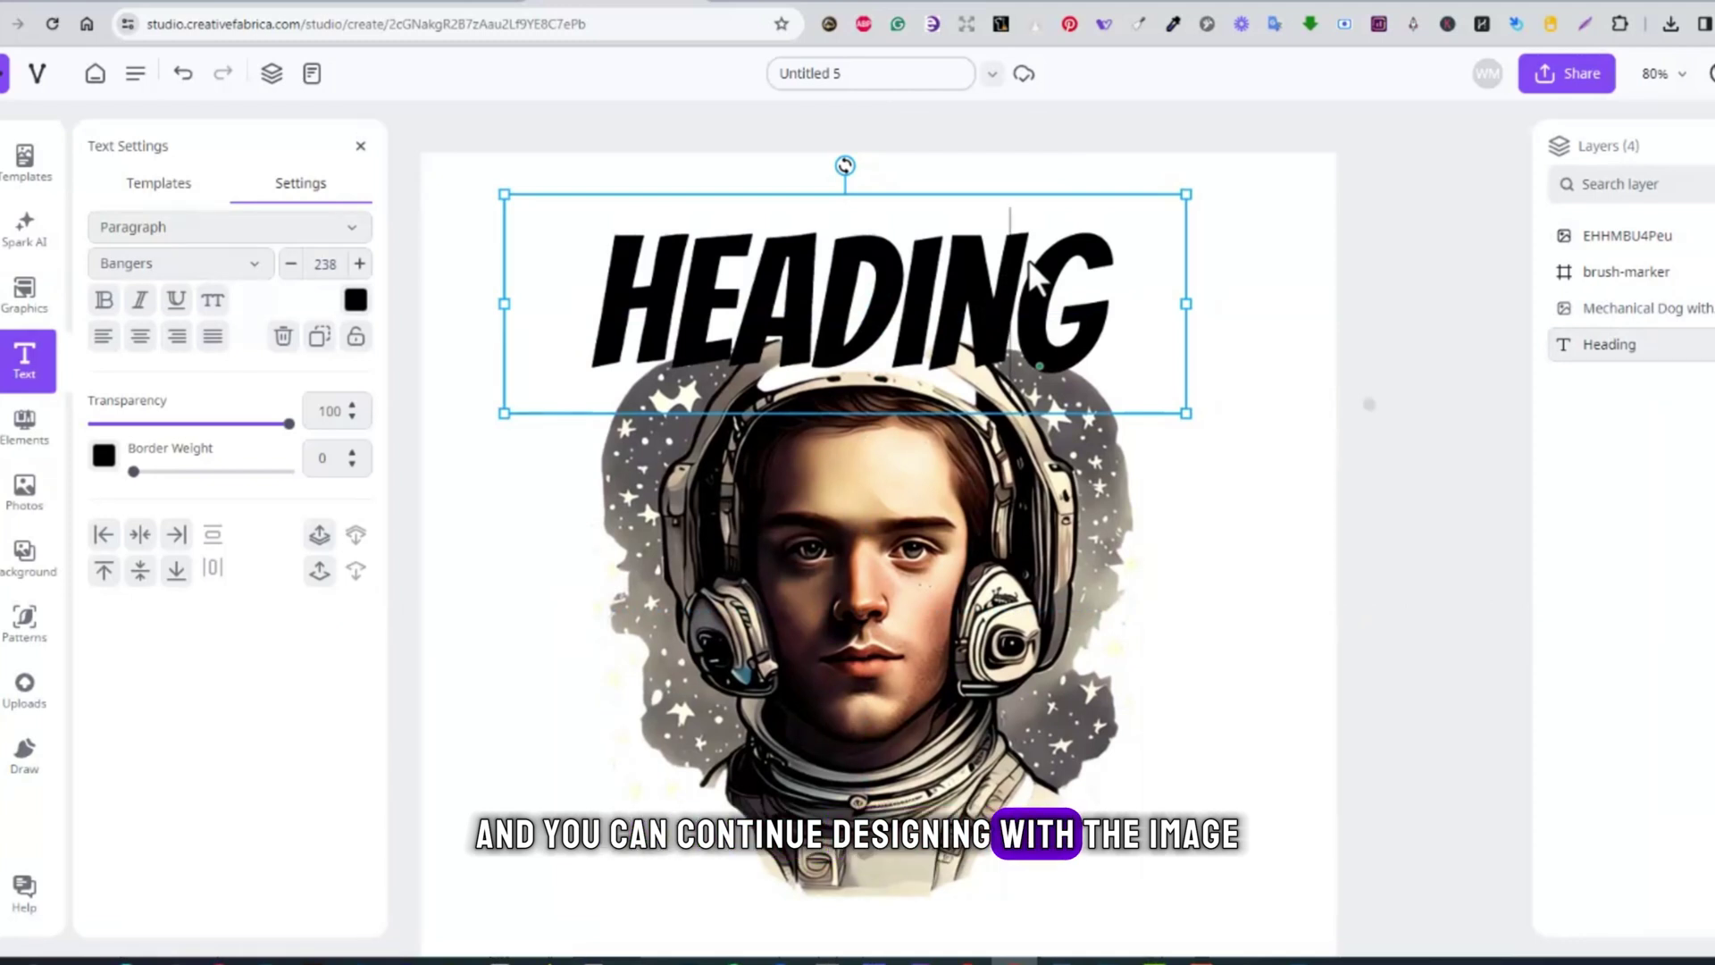
Retype the heading as SPACE MAN and shrink it slightly
left_click_drag(1098, 292, 625, 293)
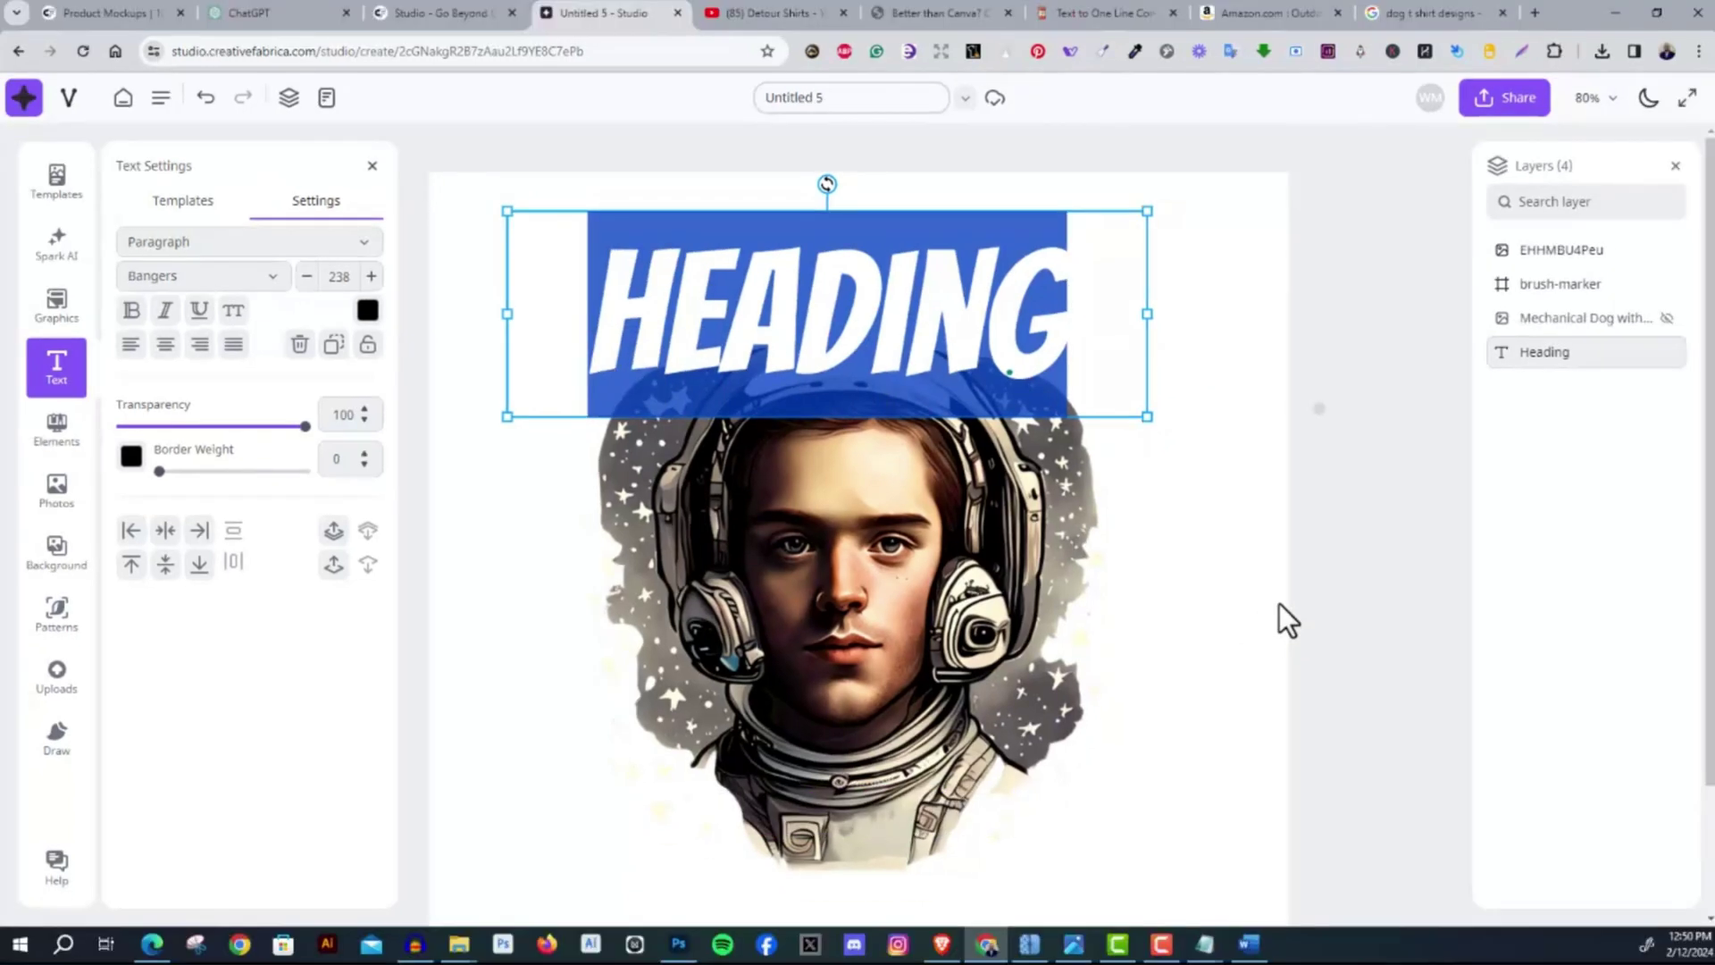
type("SPACE MAN")
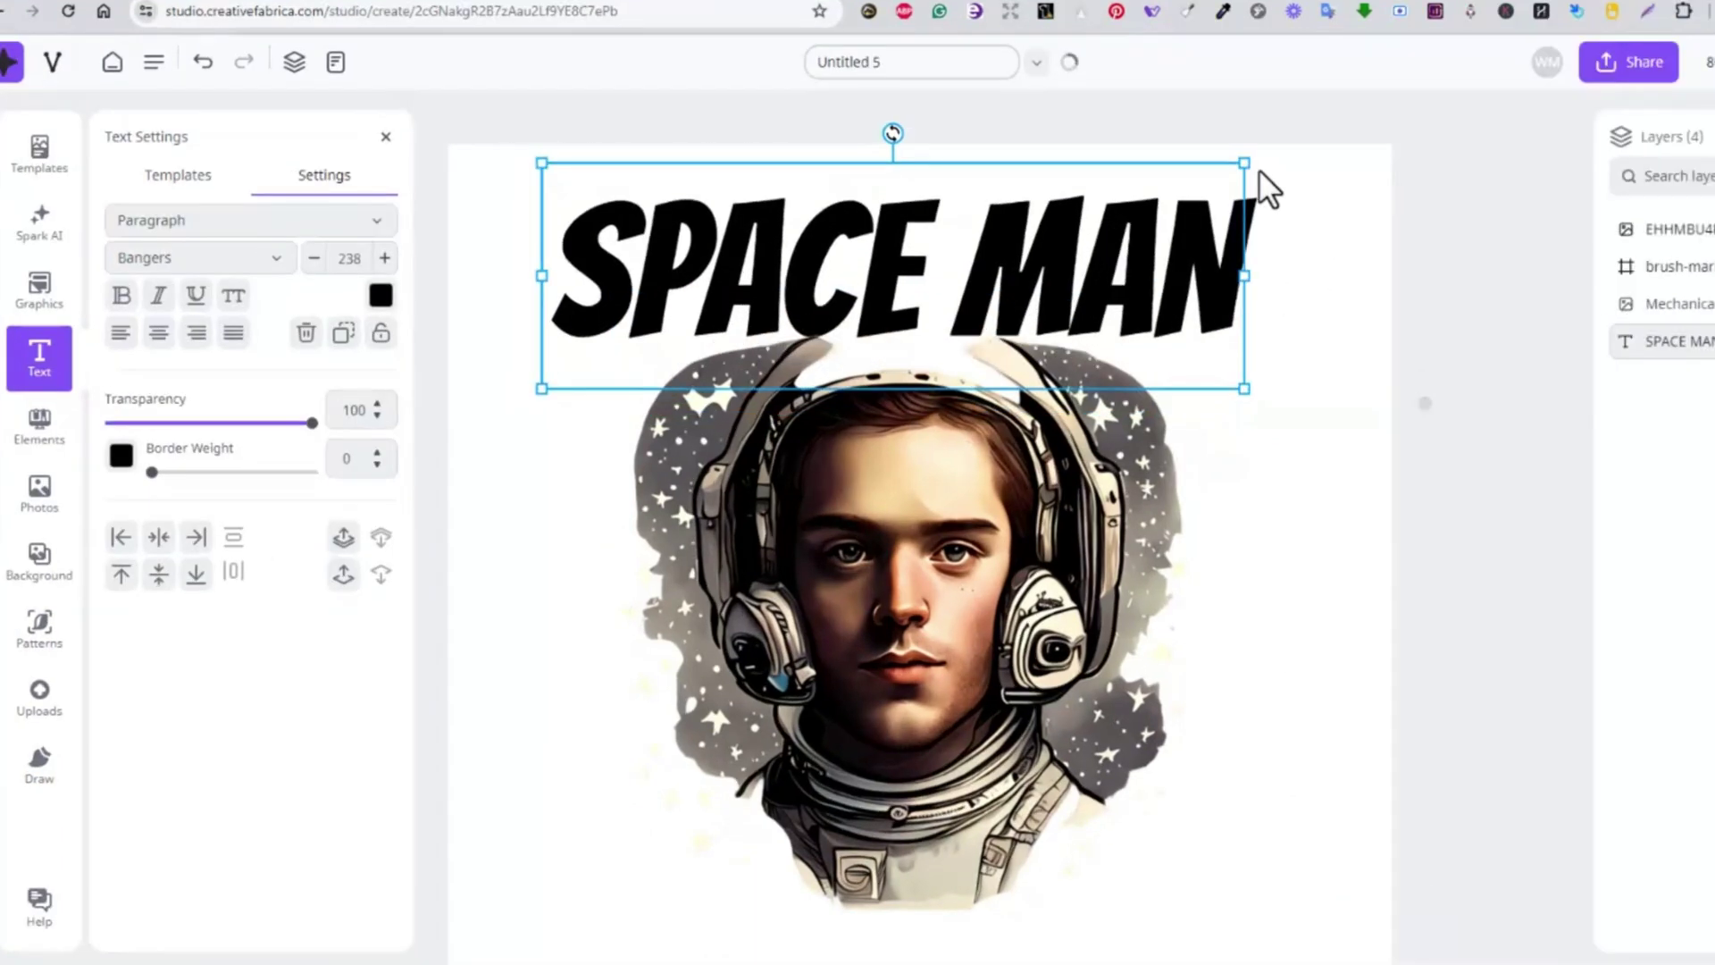
left_click_drag(1151, 207, 1085, 204)
left_click_drag(1002, 274, 1044, 286)
Bring SPACE MAN to the top layer in ZCOOL QingKe HuangYou, one line above the astronaut
left_click_drag(1701, 344, 1700, 222)
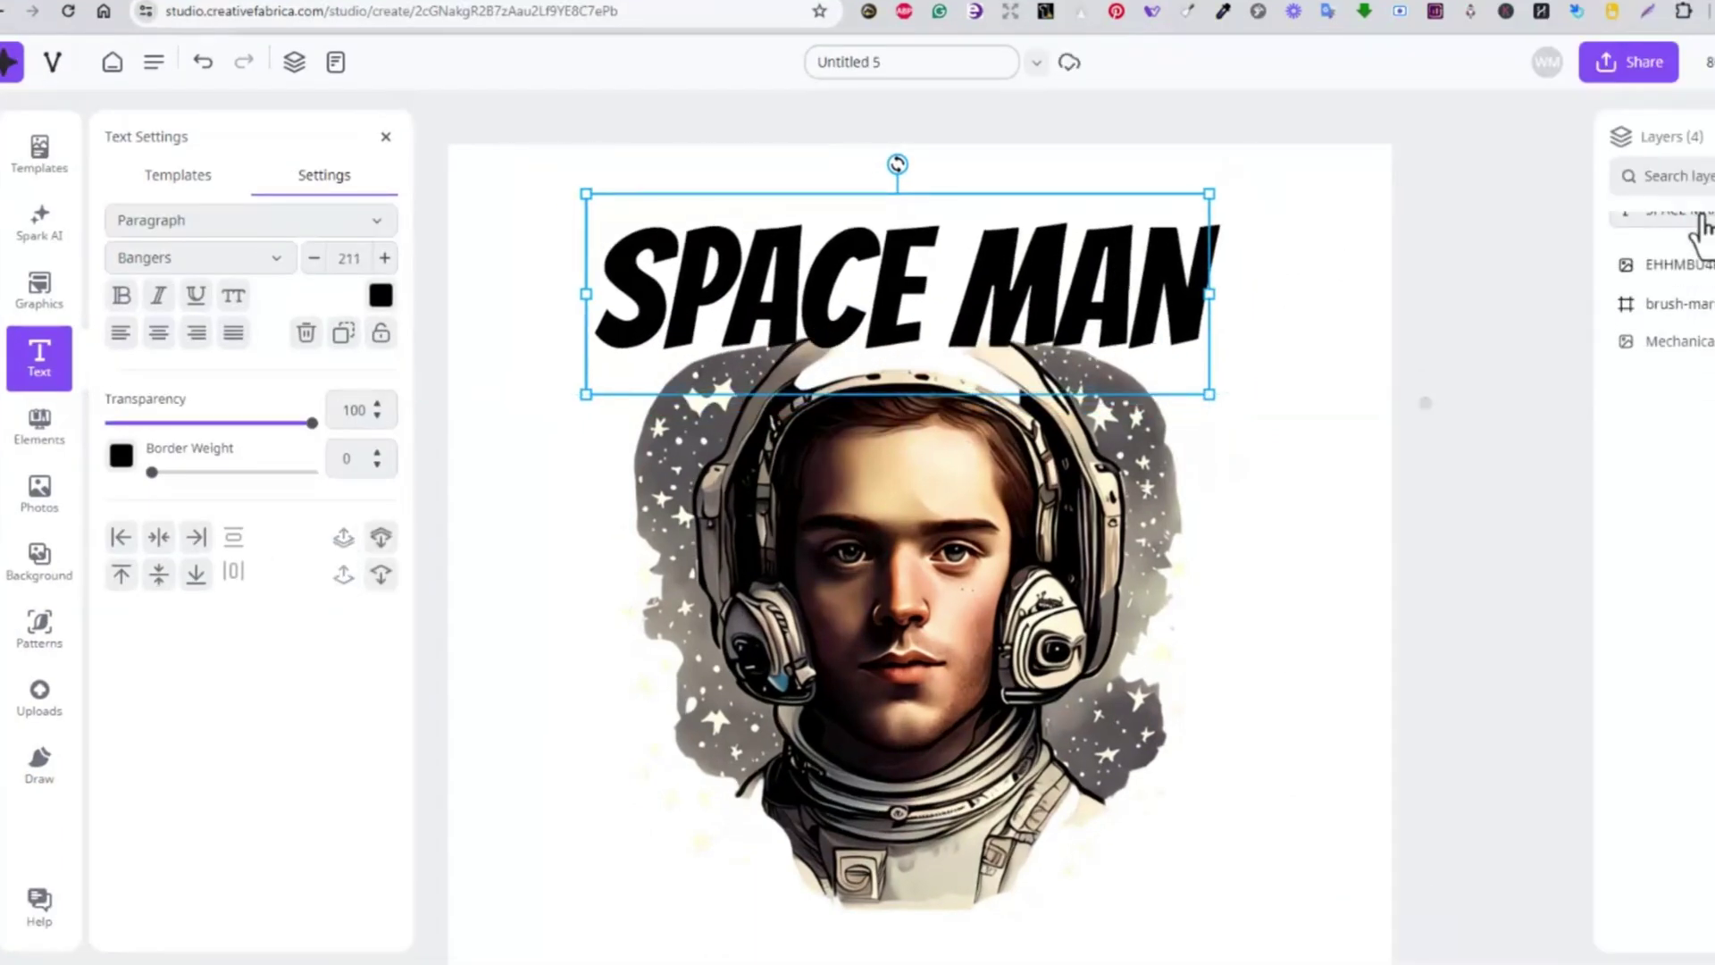
left_click(223, 257)
scroll(259, 620, "down", 20)
left_click(205, 849)
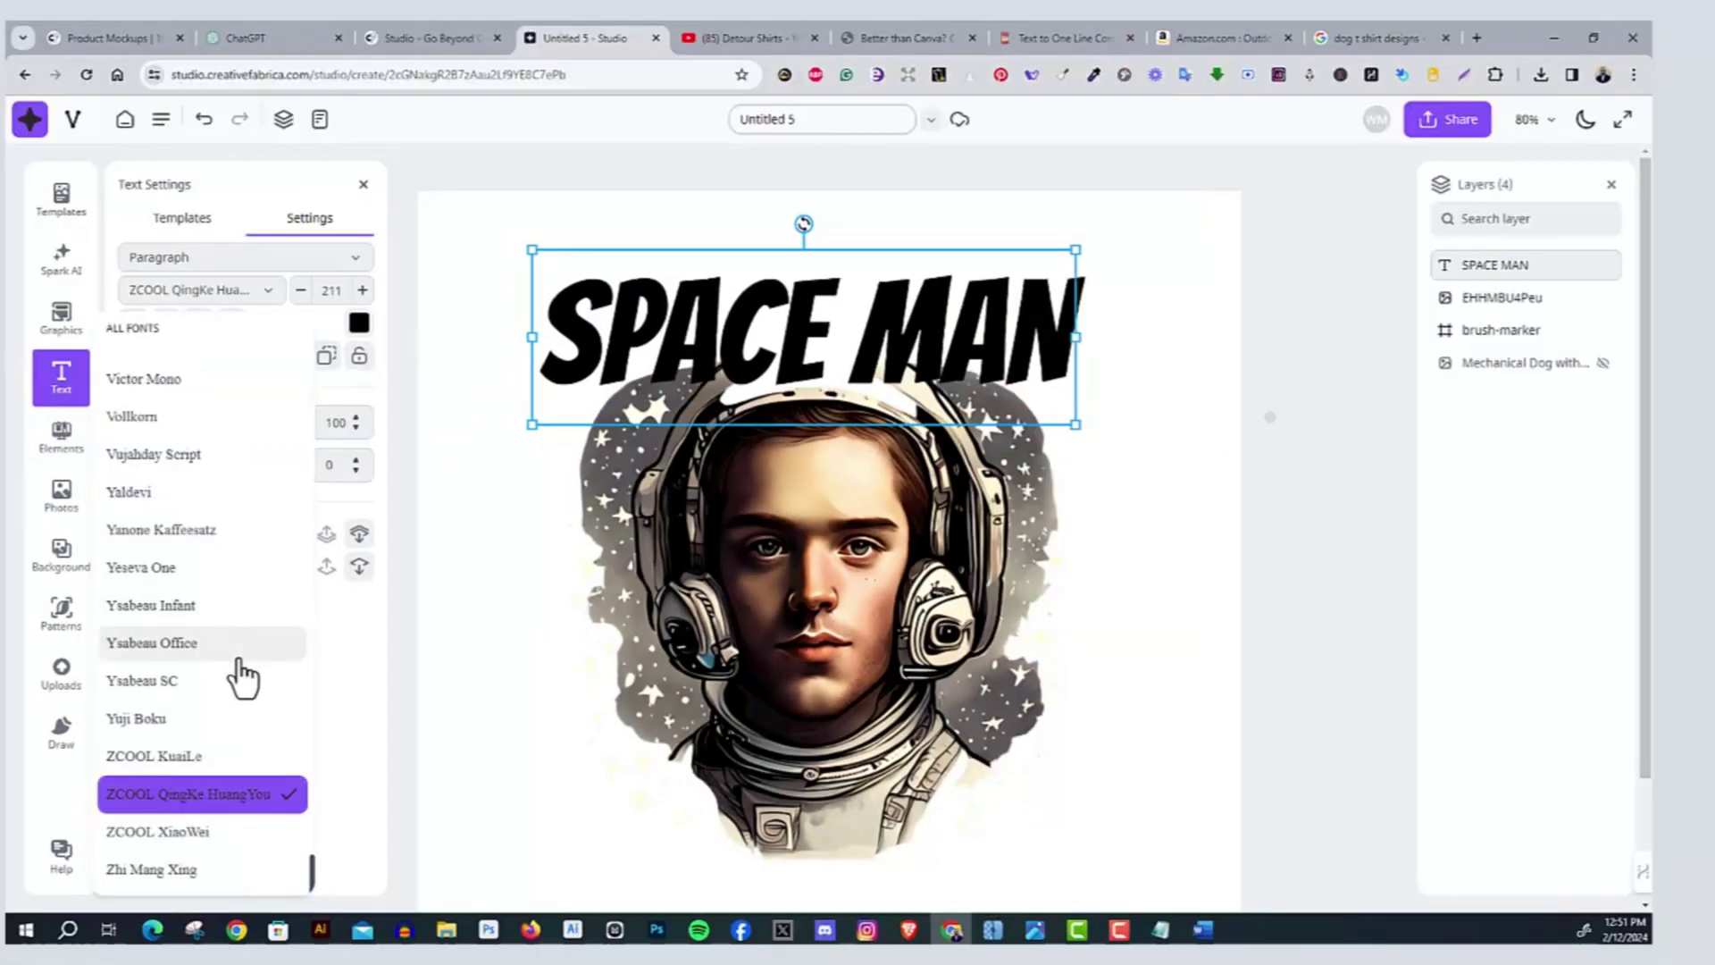
left_click_drag(1077, 425, 1235, 424)
left_click_drag(986, 366, 919, 330)
left_click_drag(1166, 218, 960, 300)
Raise SPACE MAN slightly and generate four more images from the astronaut prompt
left_click(1154, 459)
left_click_drag(1036, 464, 1036, 451)
left_click(1112, 403)
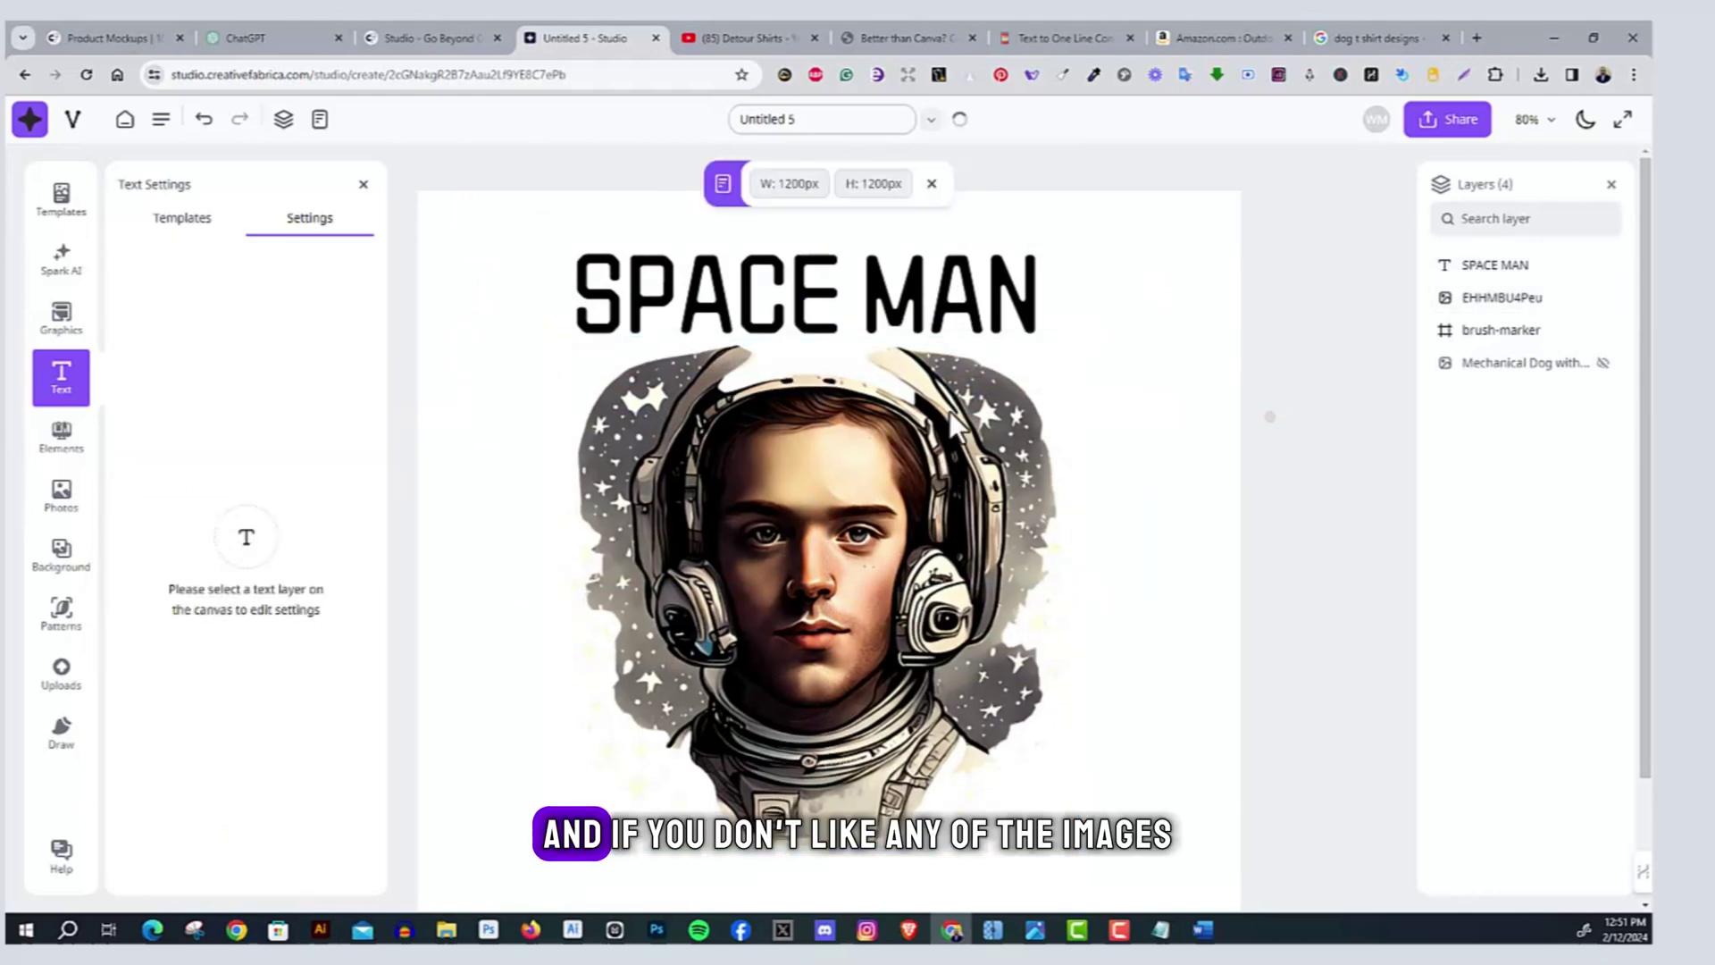
left_click(60, 259)
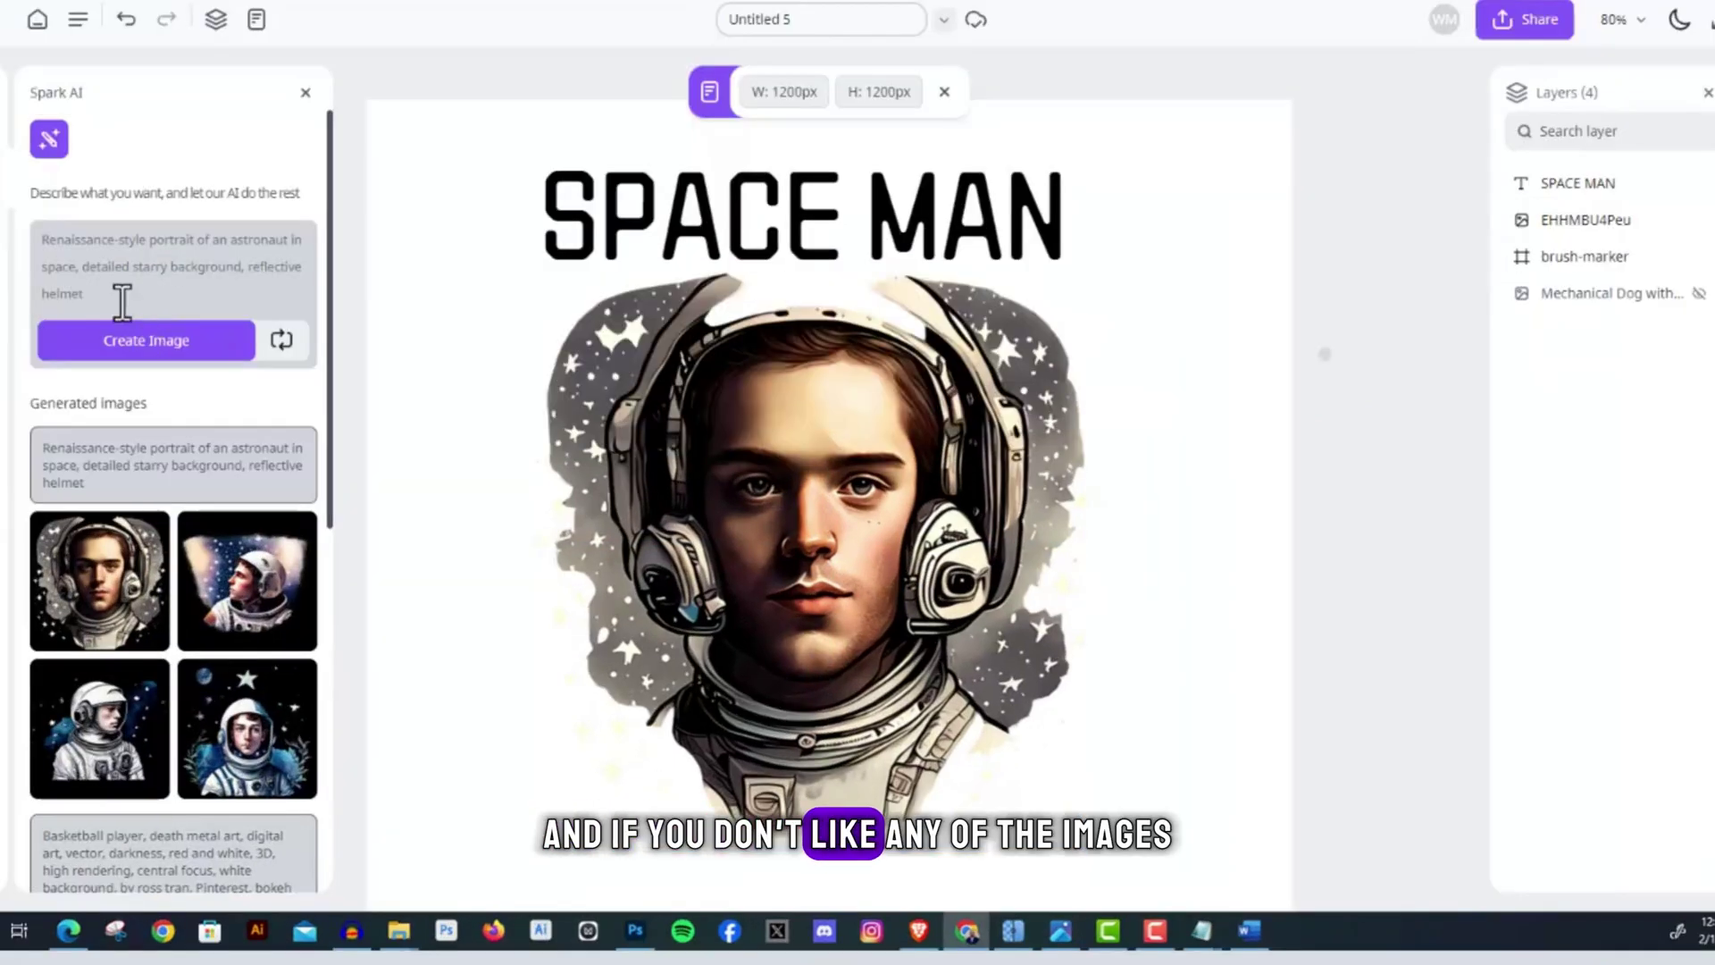
left_click(145, 353)
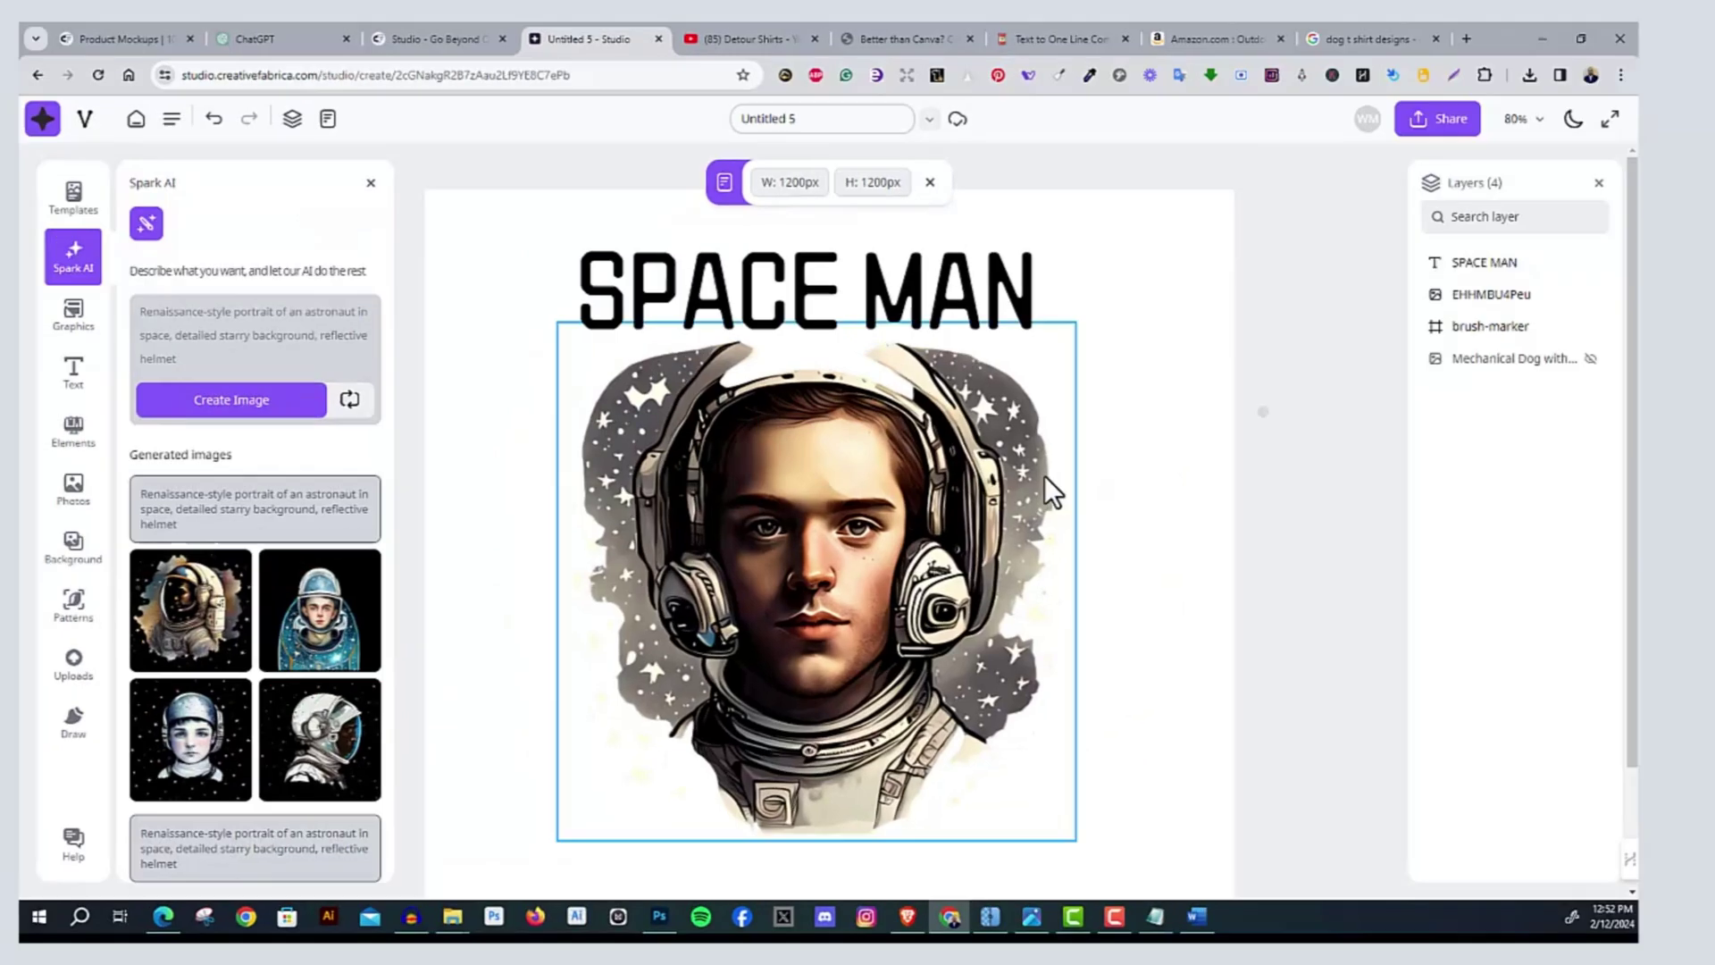
Hide the astronaut image layer and make the mechanical dog visible again
left_click(941, 495)
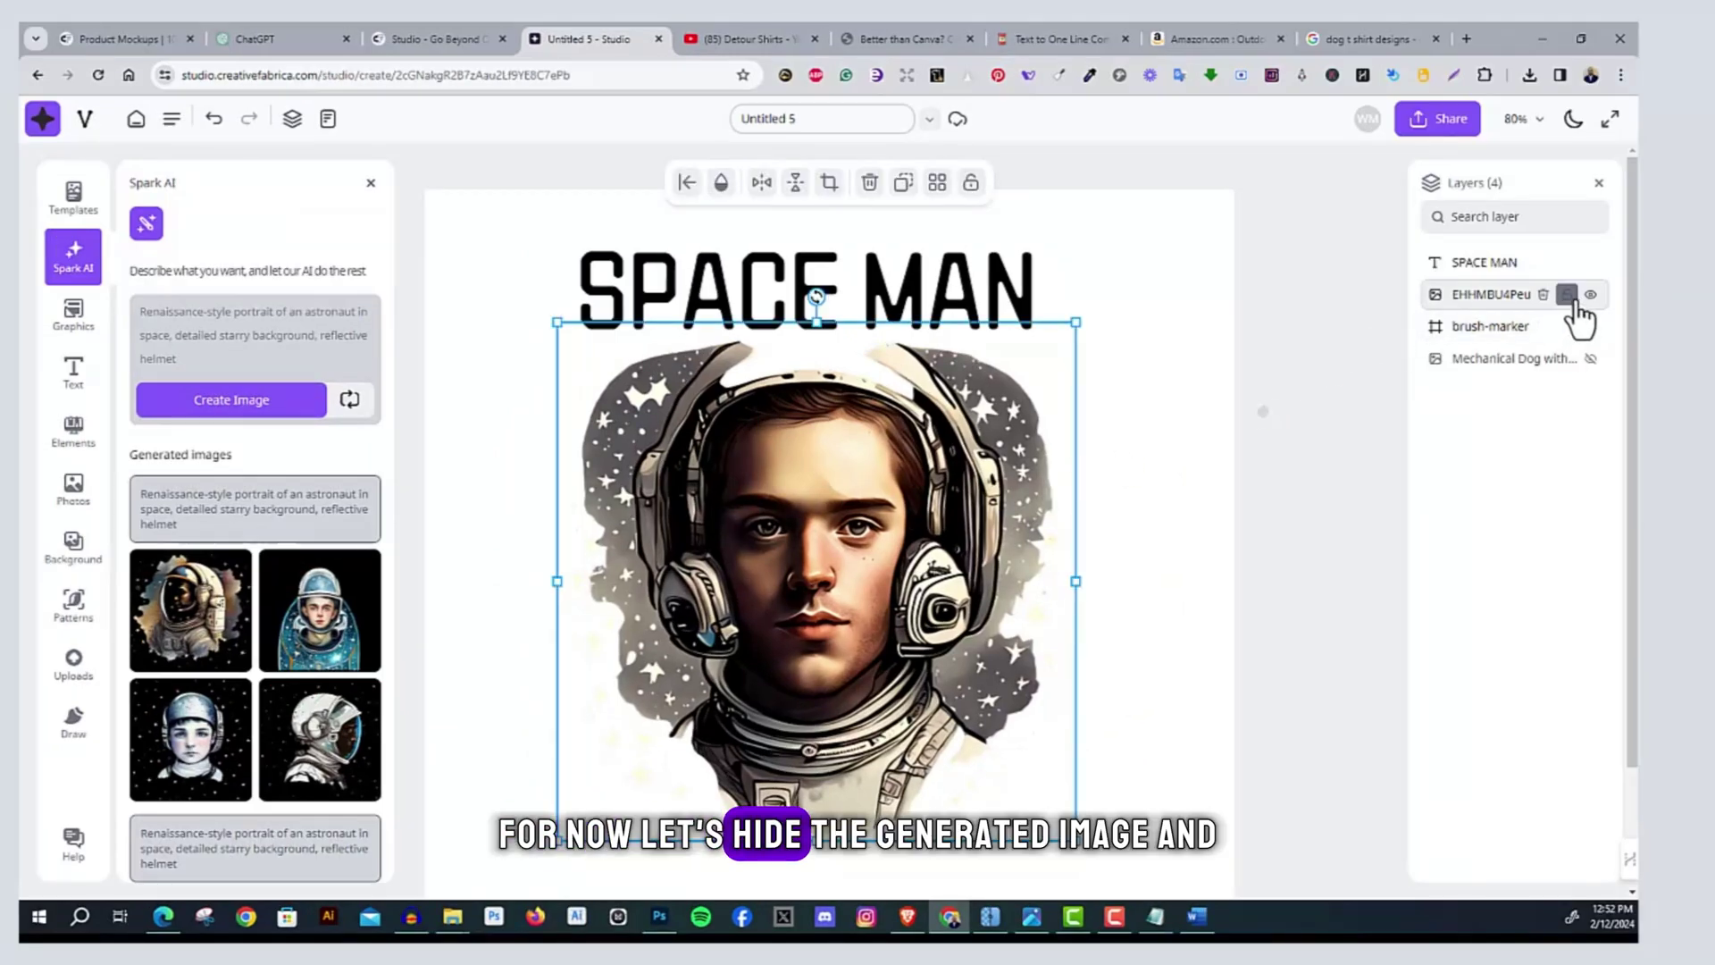
left_click(1590, 293)
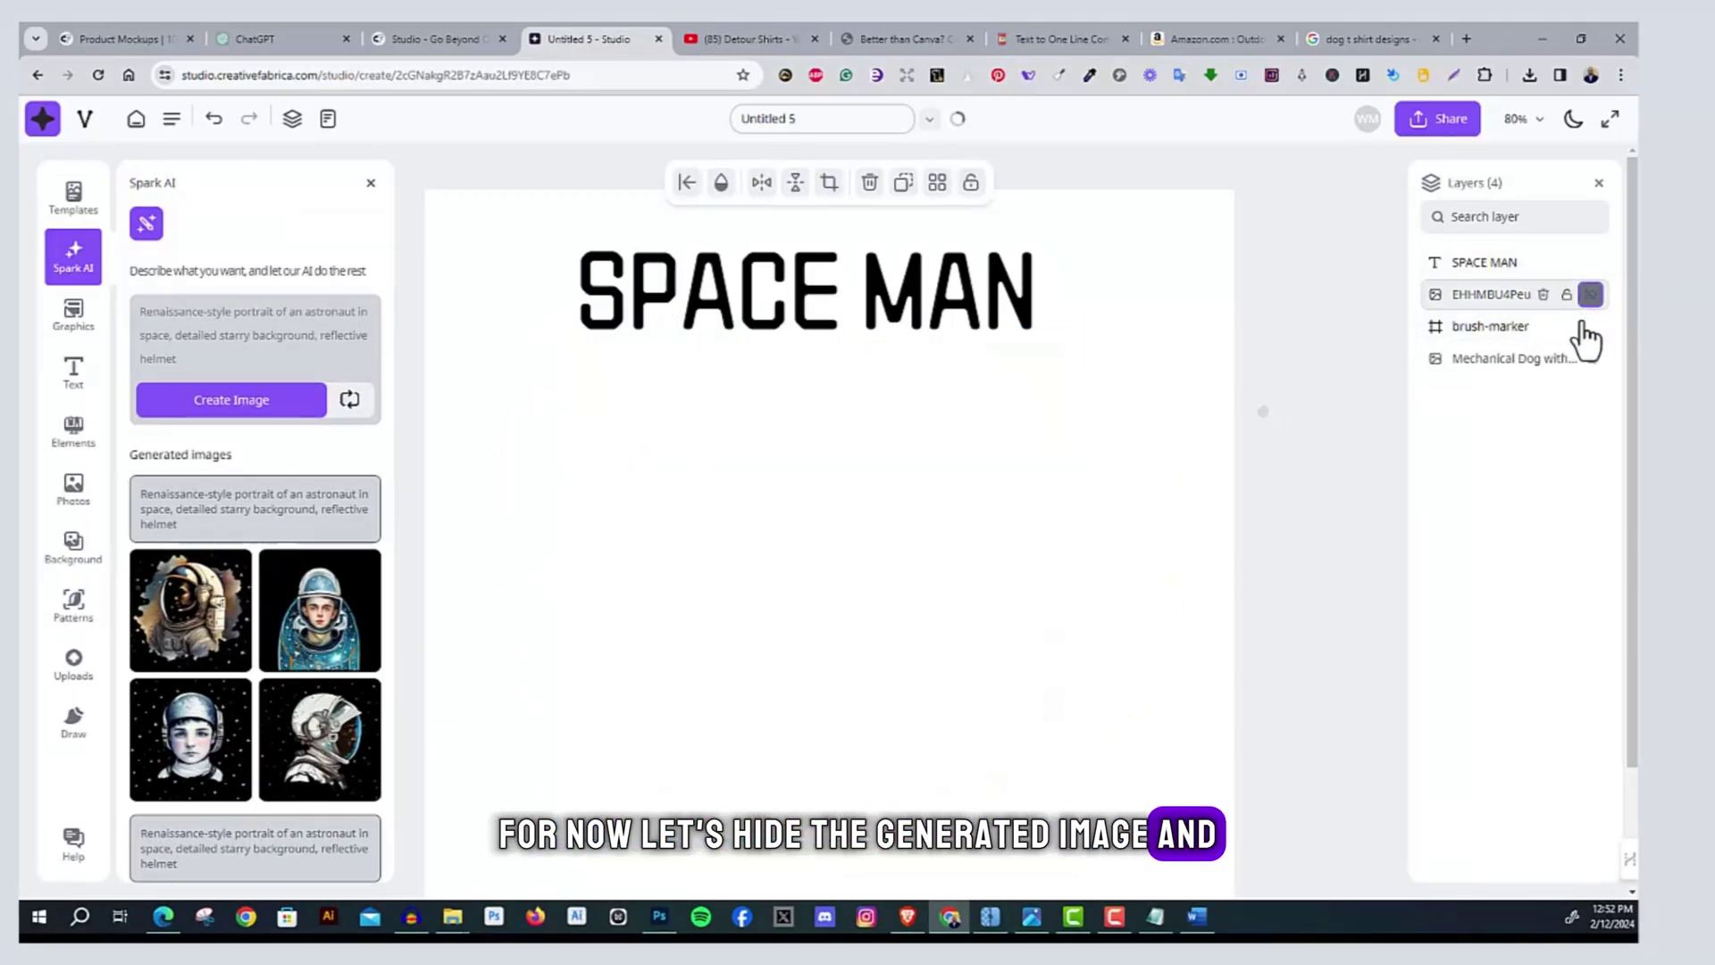
left_click(1590, 360)
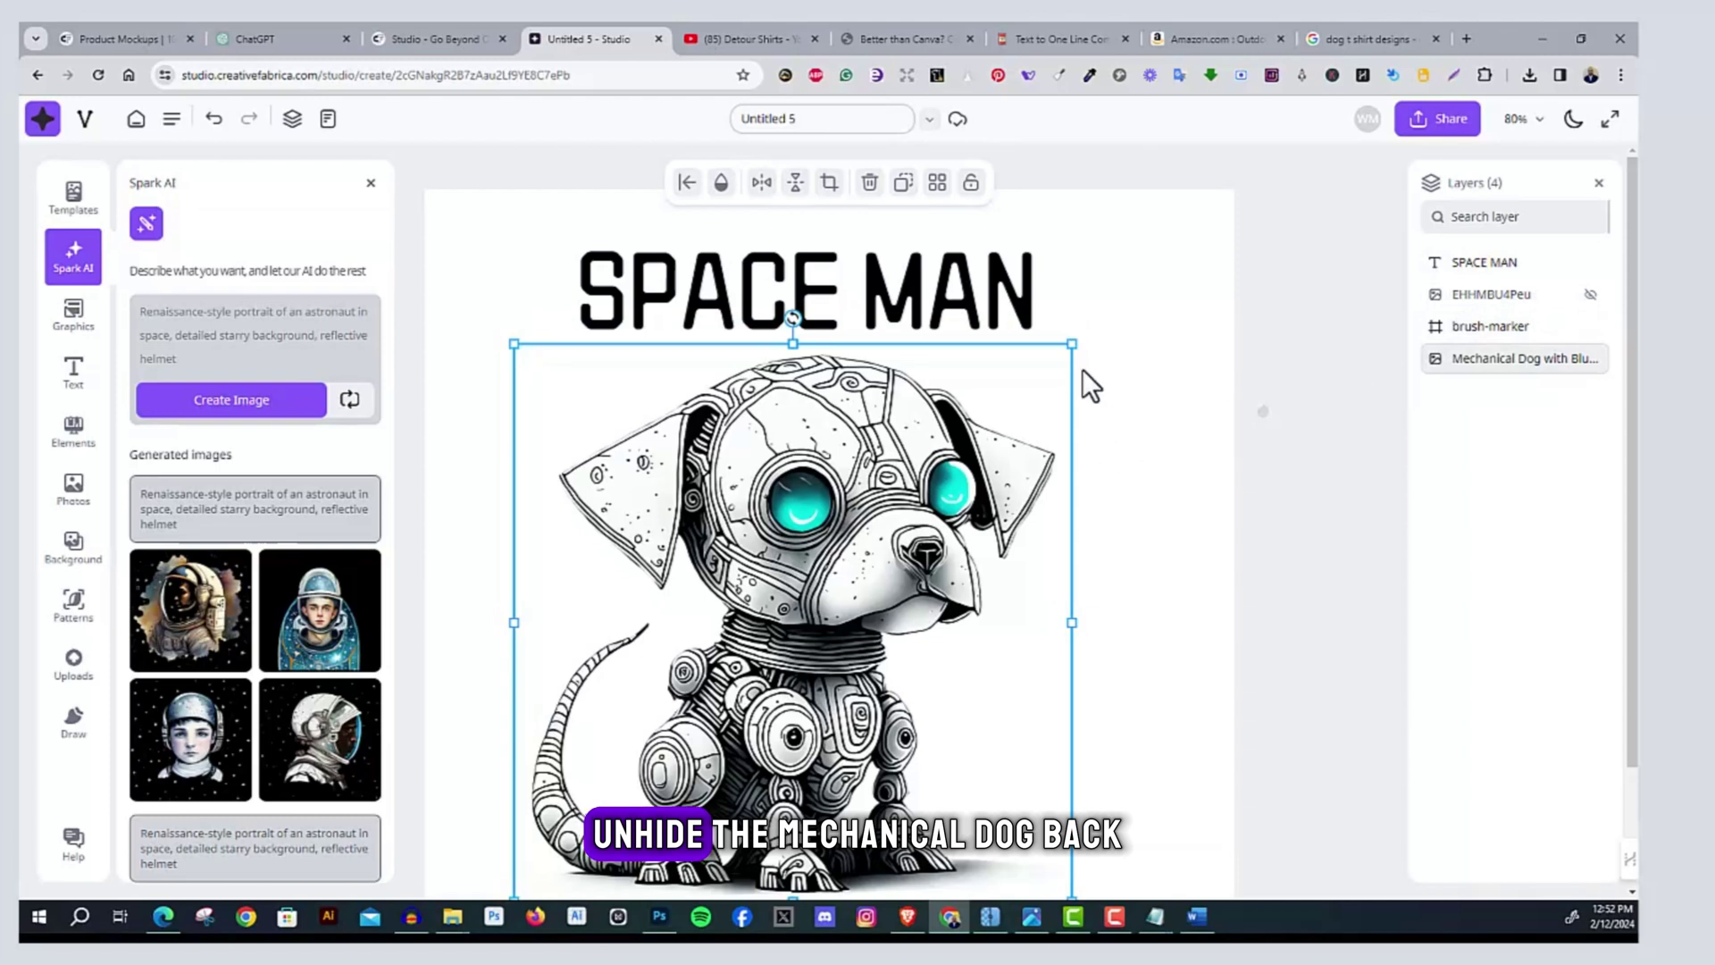
Replace the SPACE MAN heading text with BARKING UP
left_click(987, 298)
left_click(987, 297)
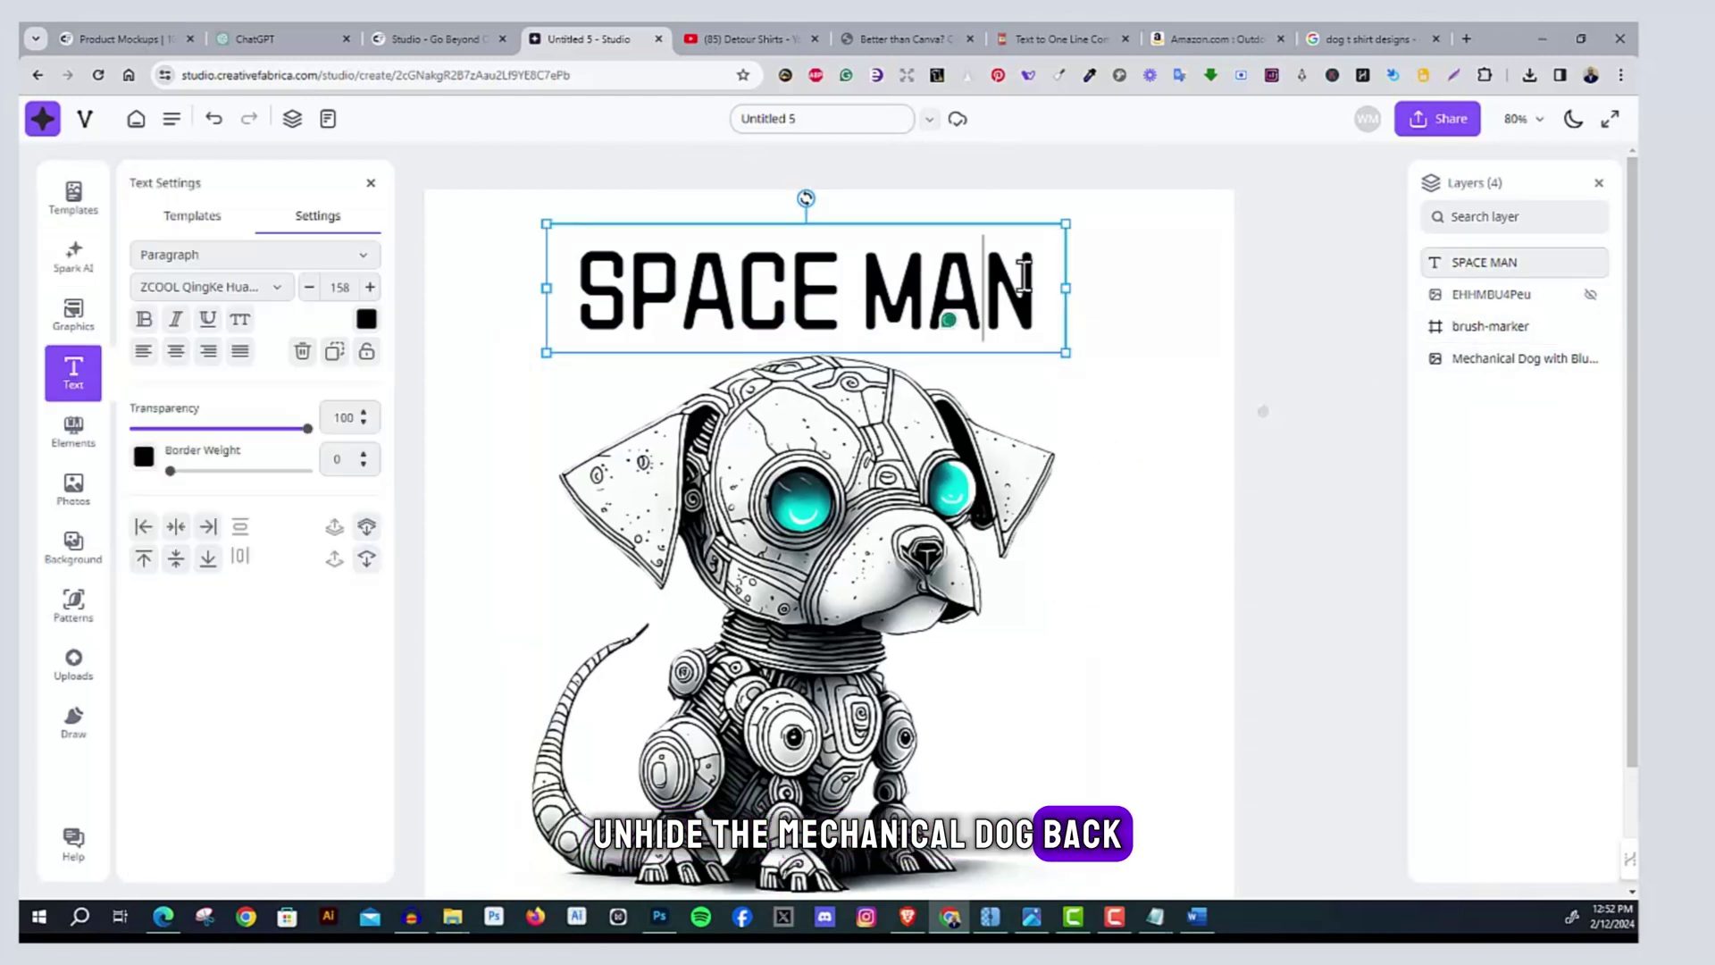
key("ctrl+a")
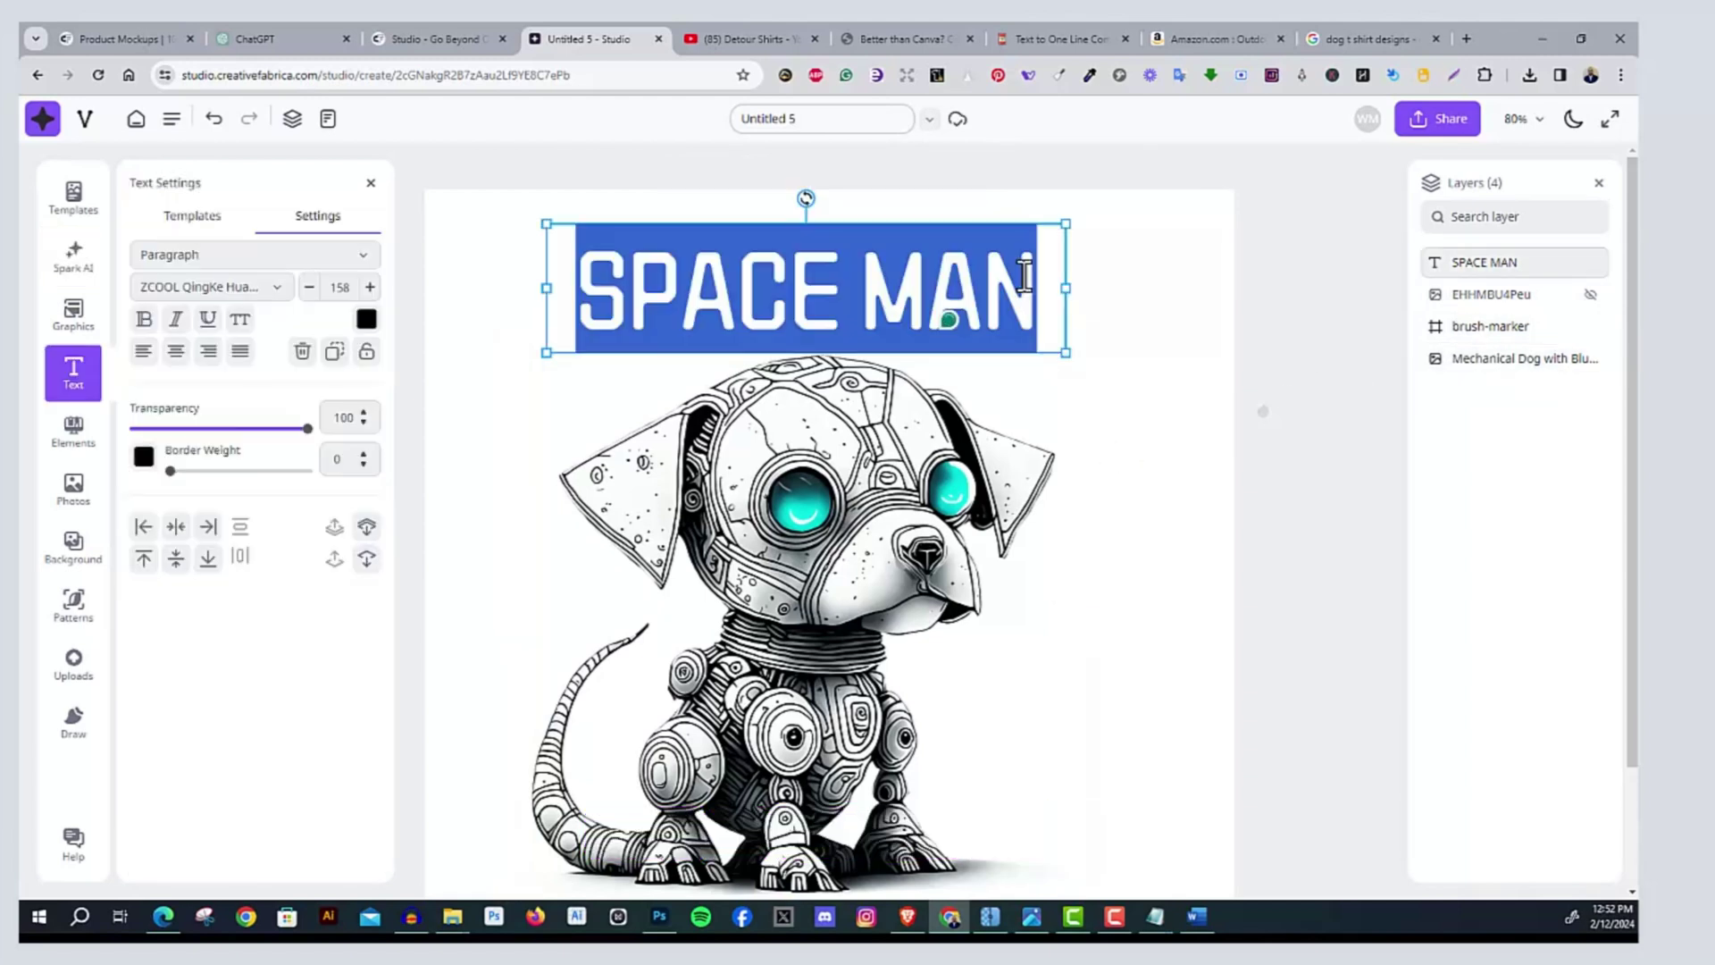
type("BARKI")
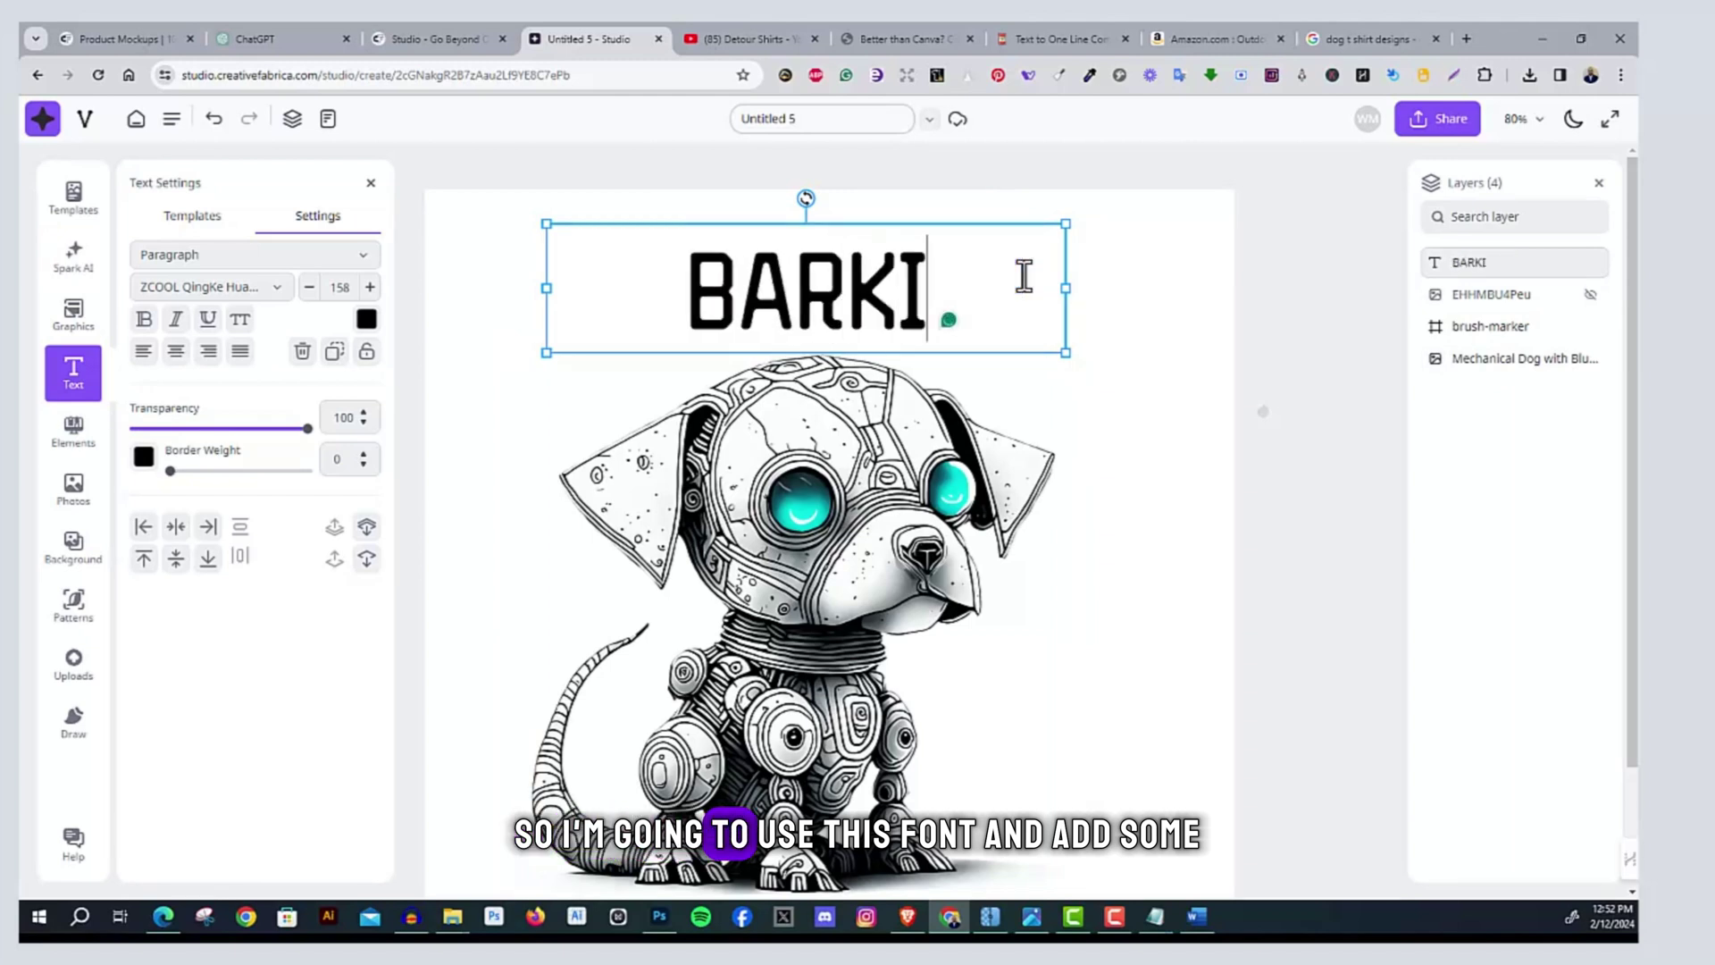
type("NG UP")
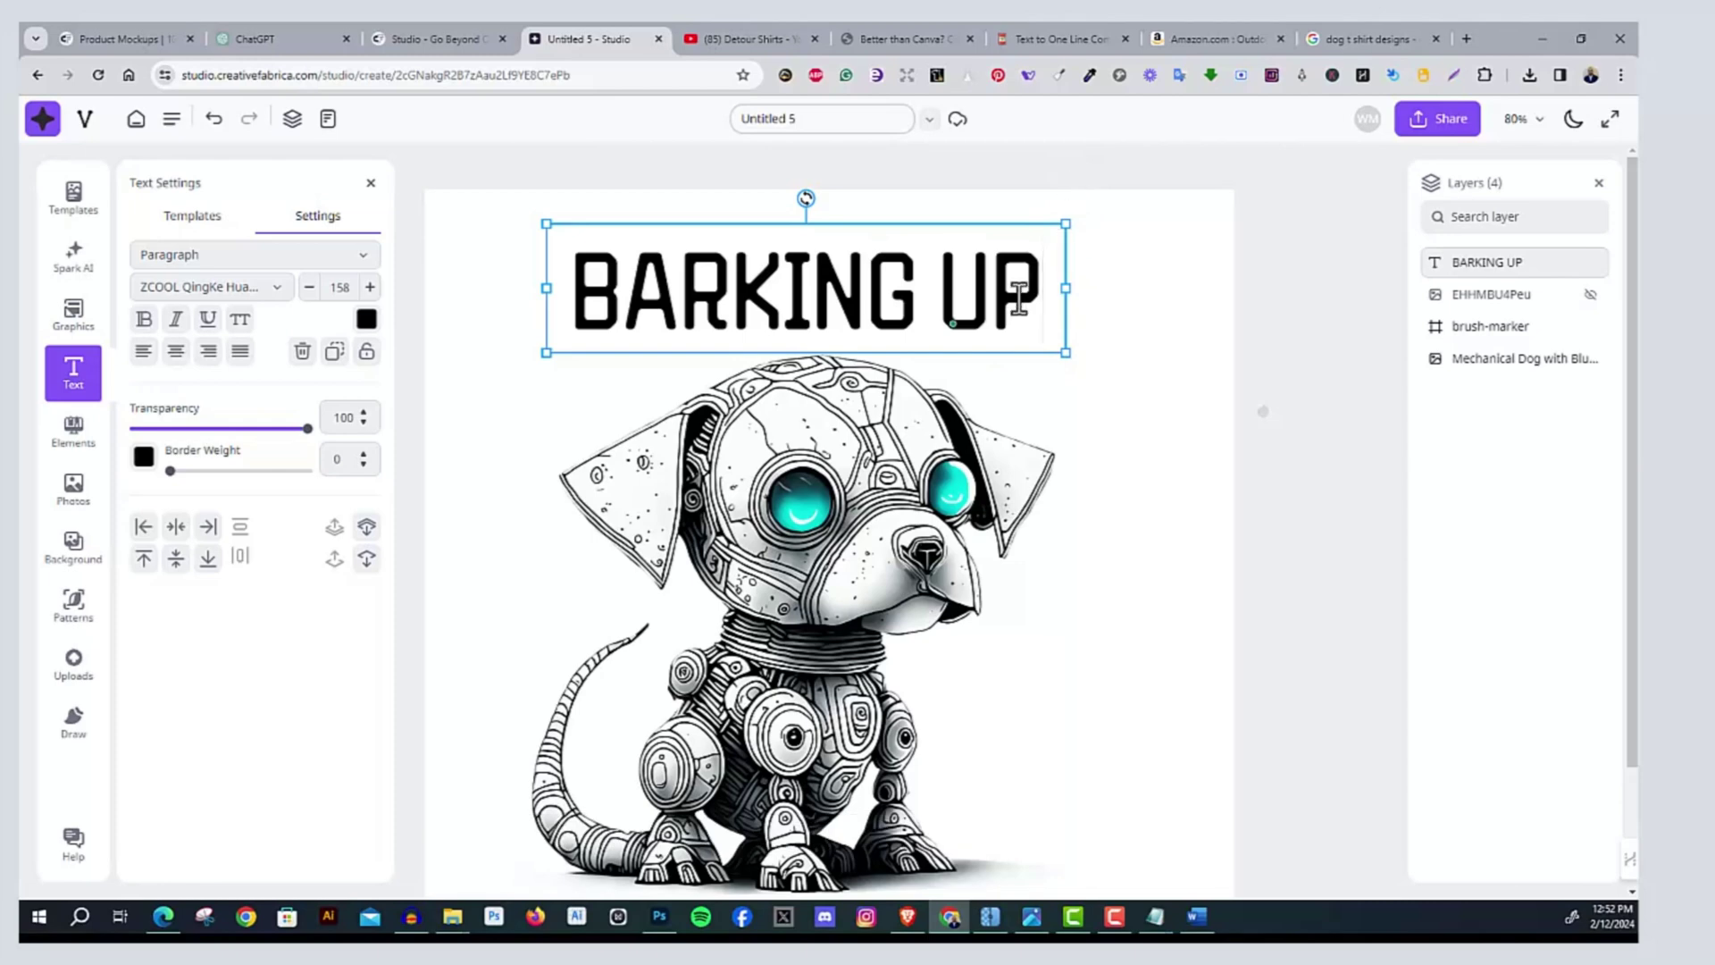
Enlarge BARKING UP to size 182 and reposition it above the dog
left_click(1114, 458)
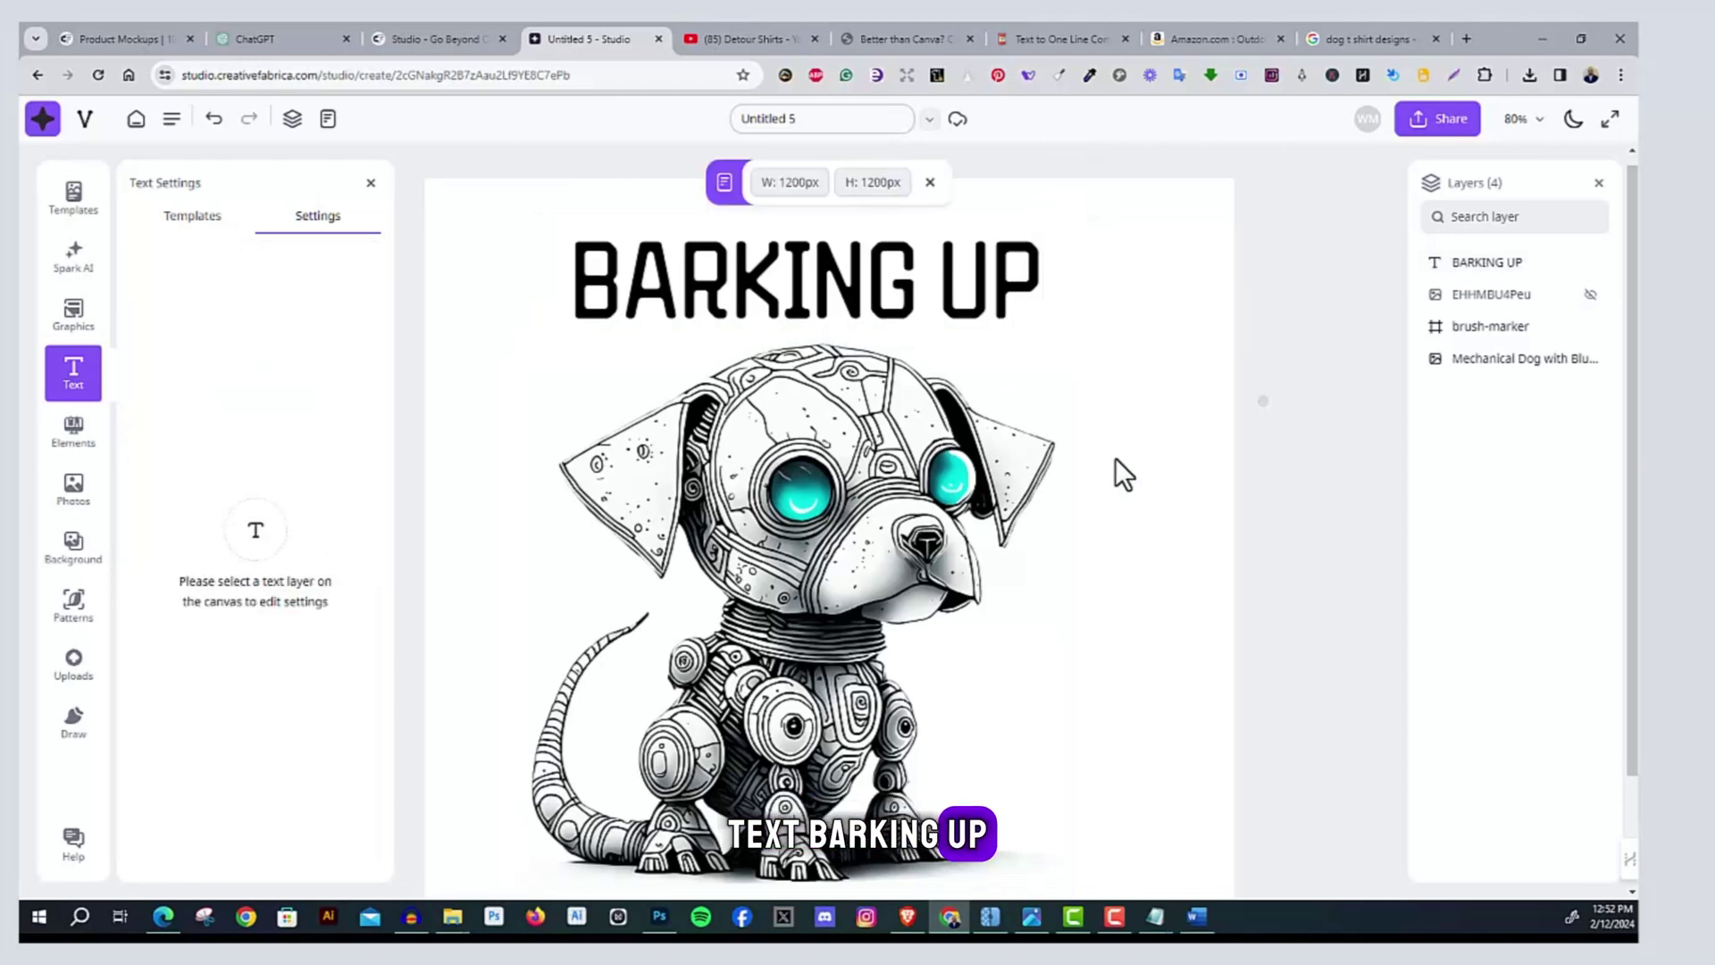
left_click_drag(984, 335, 1000, 279)
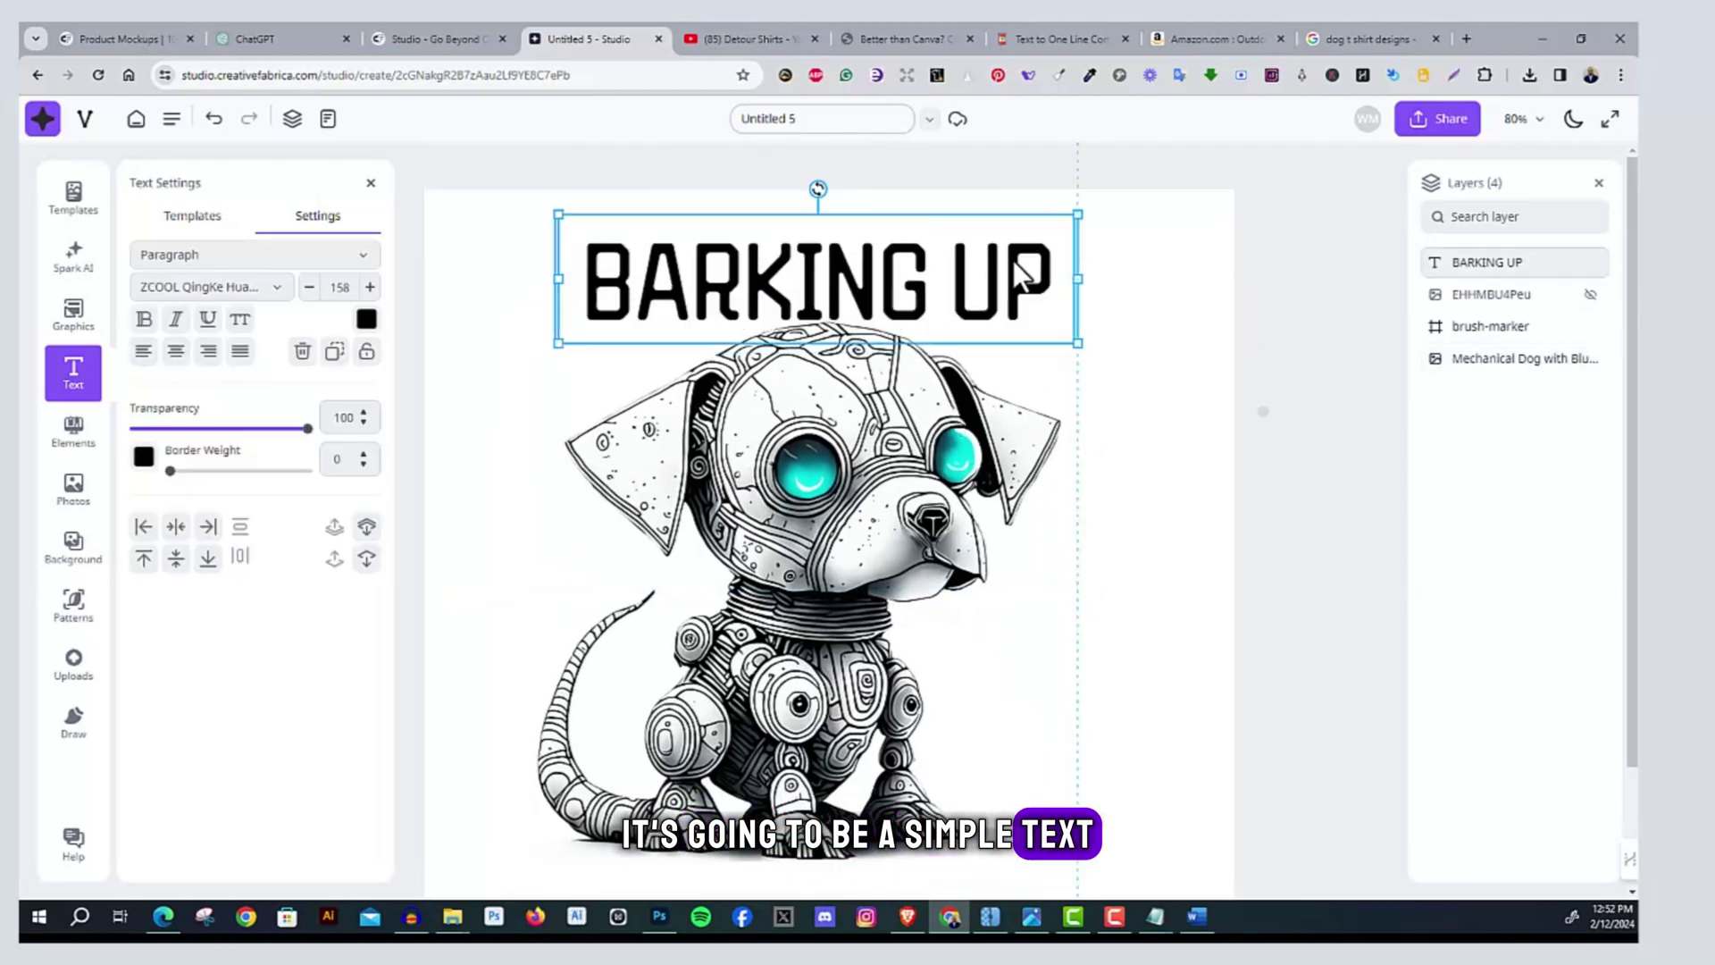
left_click_drag(1076, 333, 1152, 356)
mouse_move(988, 308)
left_mouse_down()
mouse_move(958, 291)
mouse_move(974, 291)
left_mouse_up()
left_click(1168, 419)
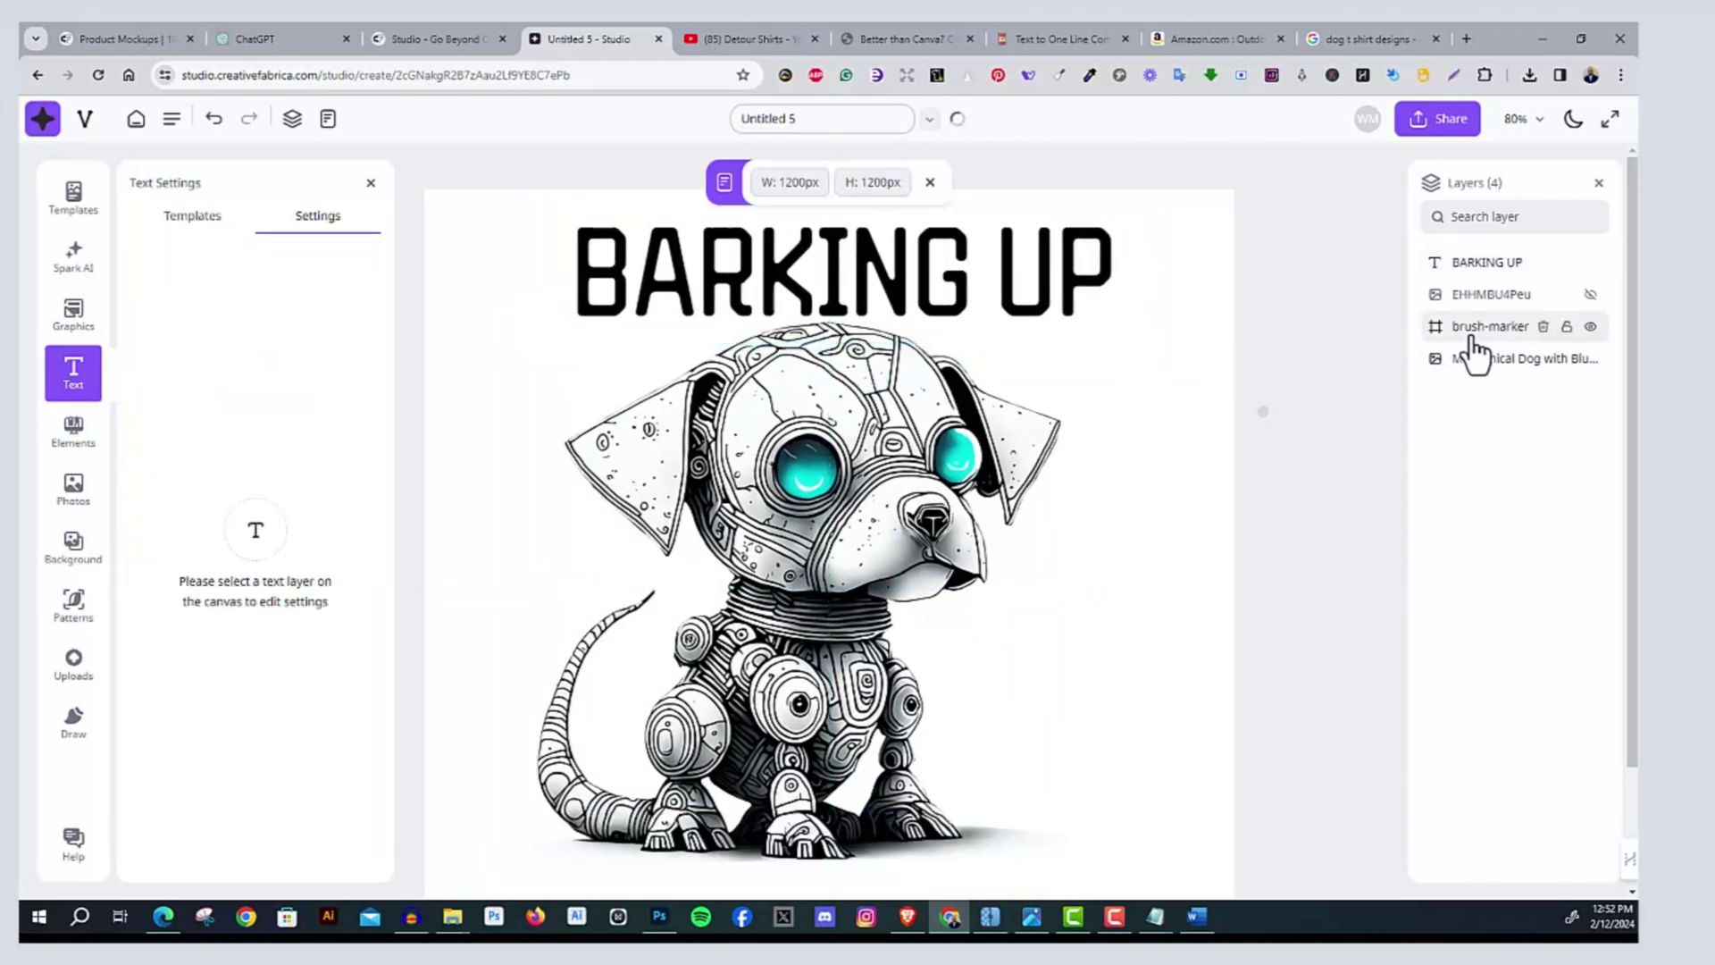
left_click(996, 258)
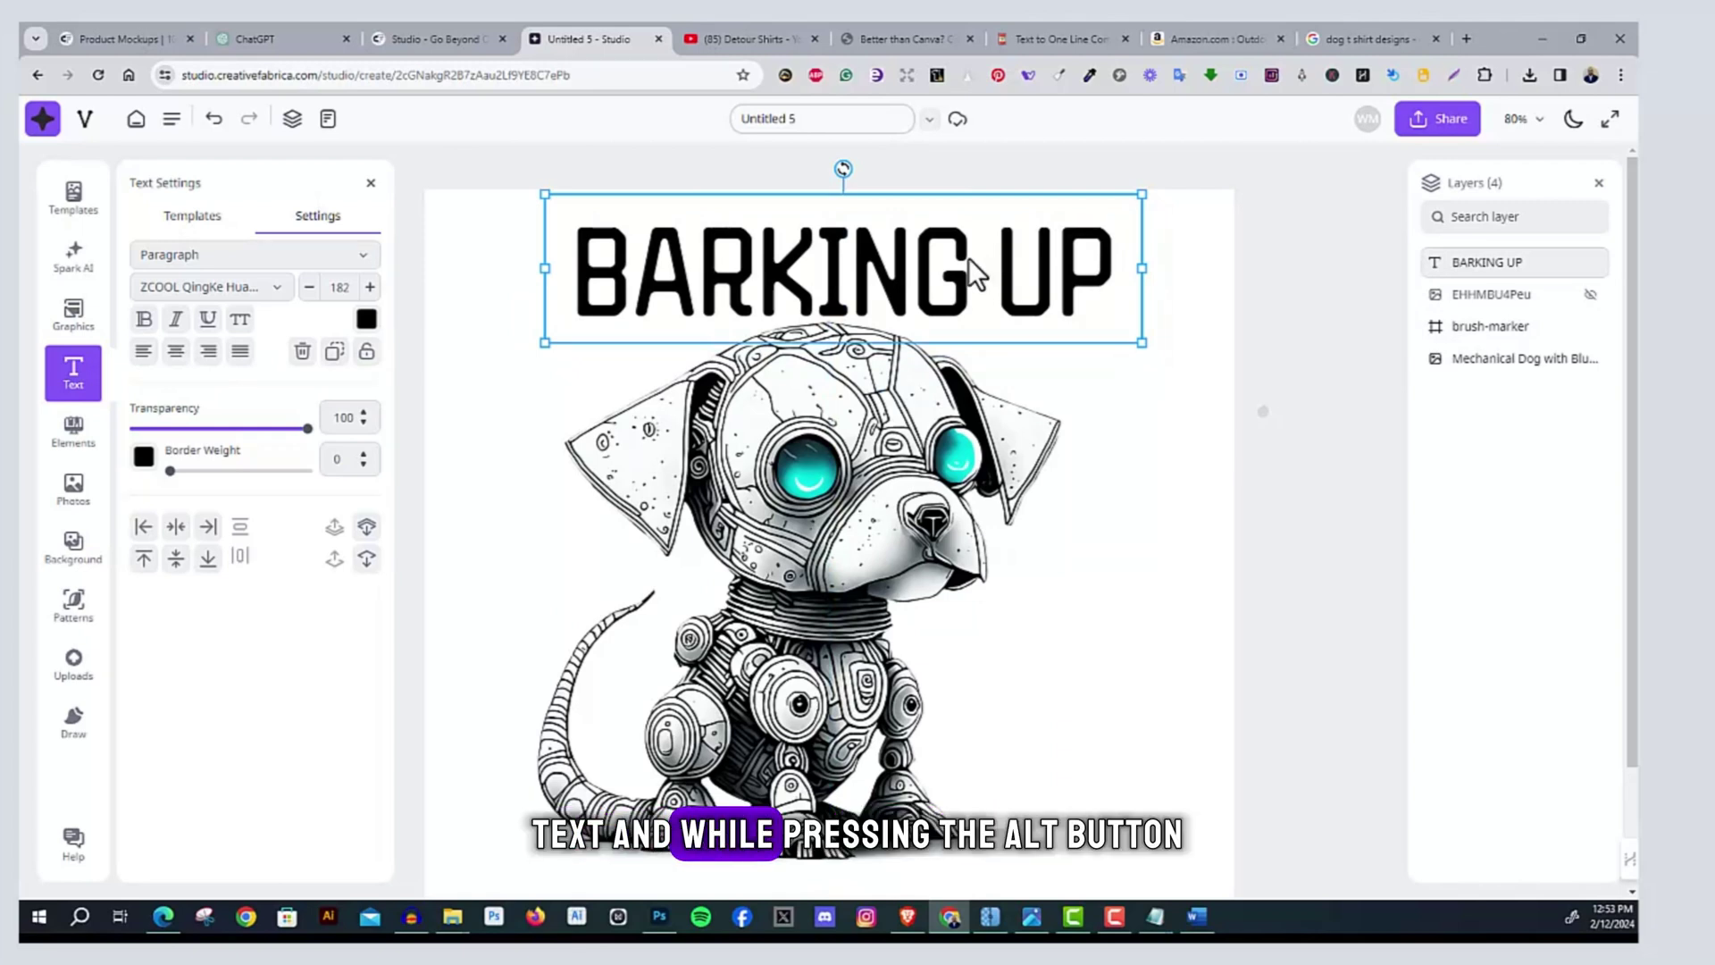
Duplicate BARKING UP below the dog and retype the copy as THE DIGITAL TREE
left_click_drag(902, 265, 934, 780)
scroll(1027, 593, "down", 3)
double_click(934, 779)
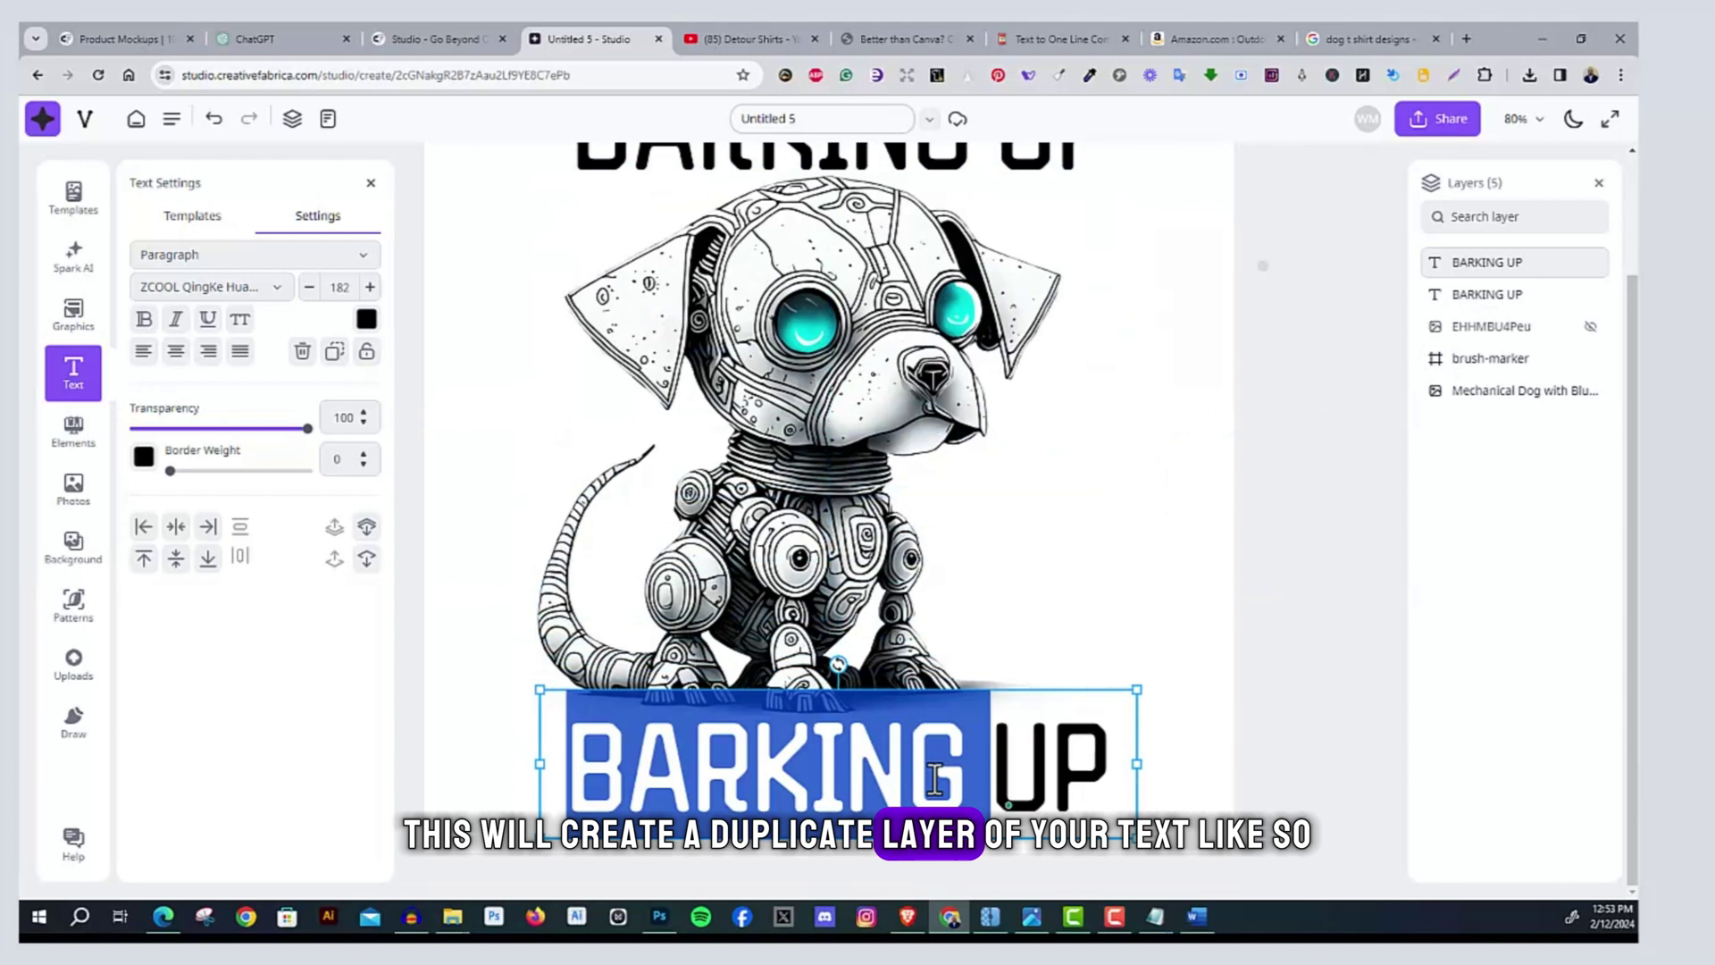
key("ctrl+a")
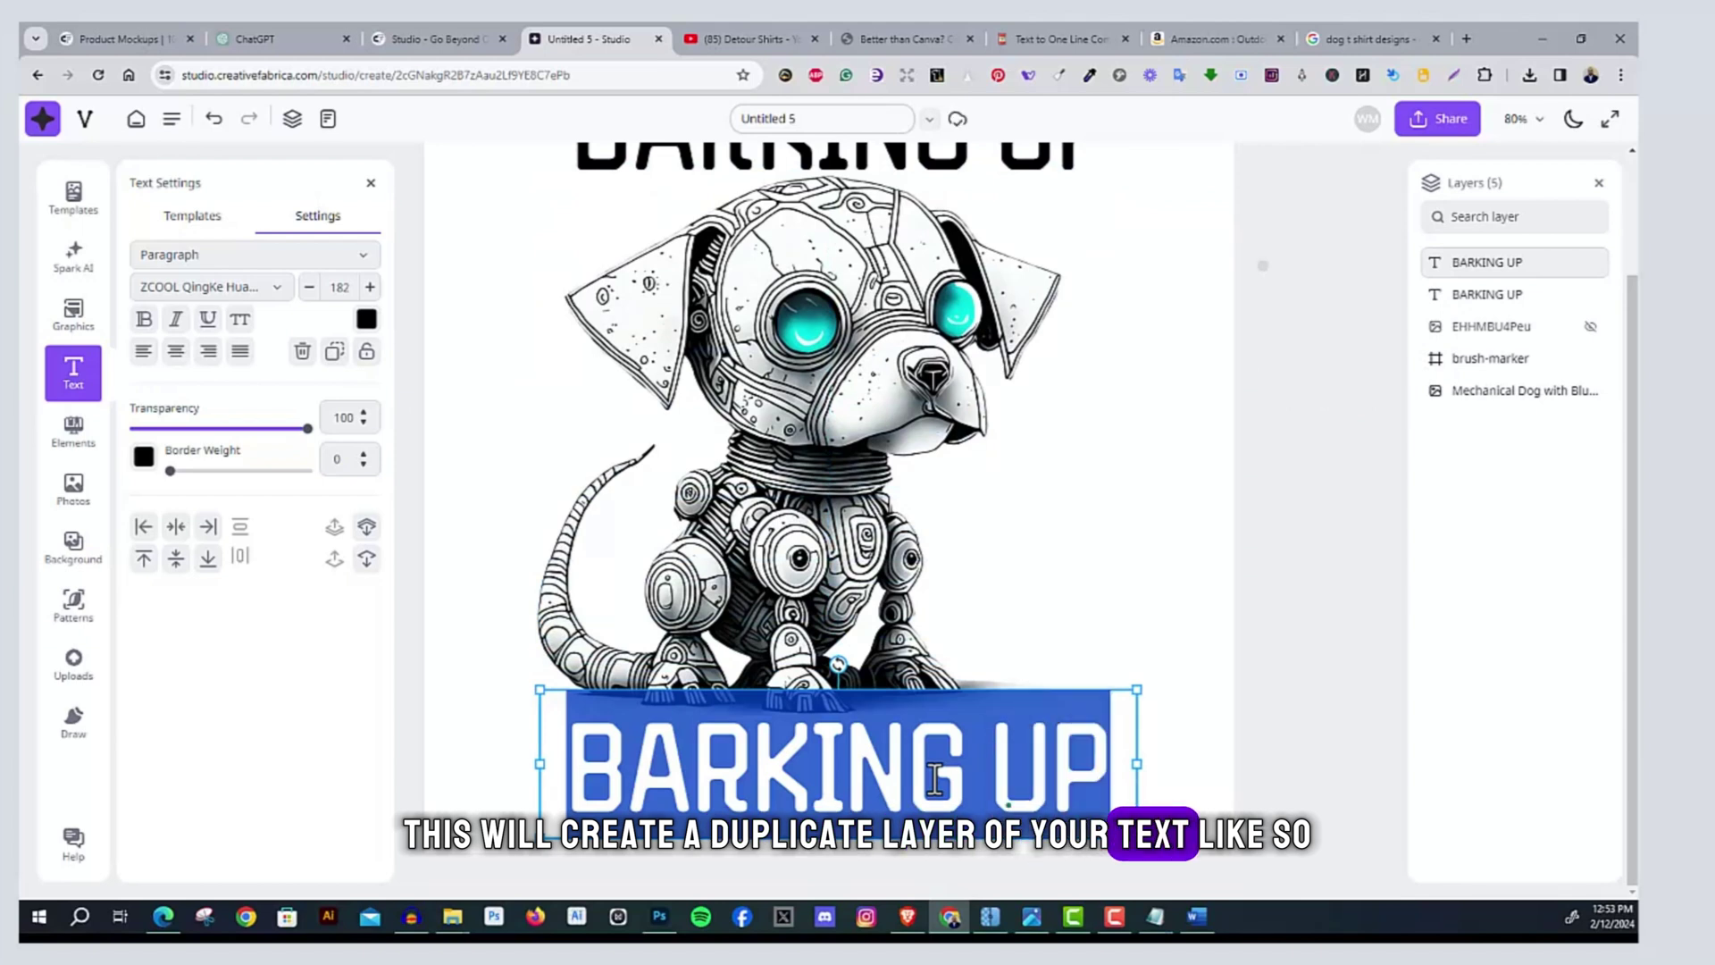
type("THE DIGIT")
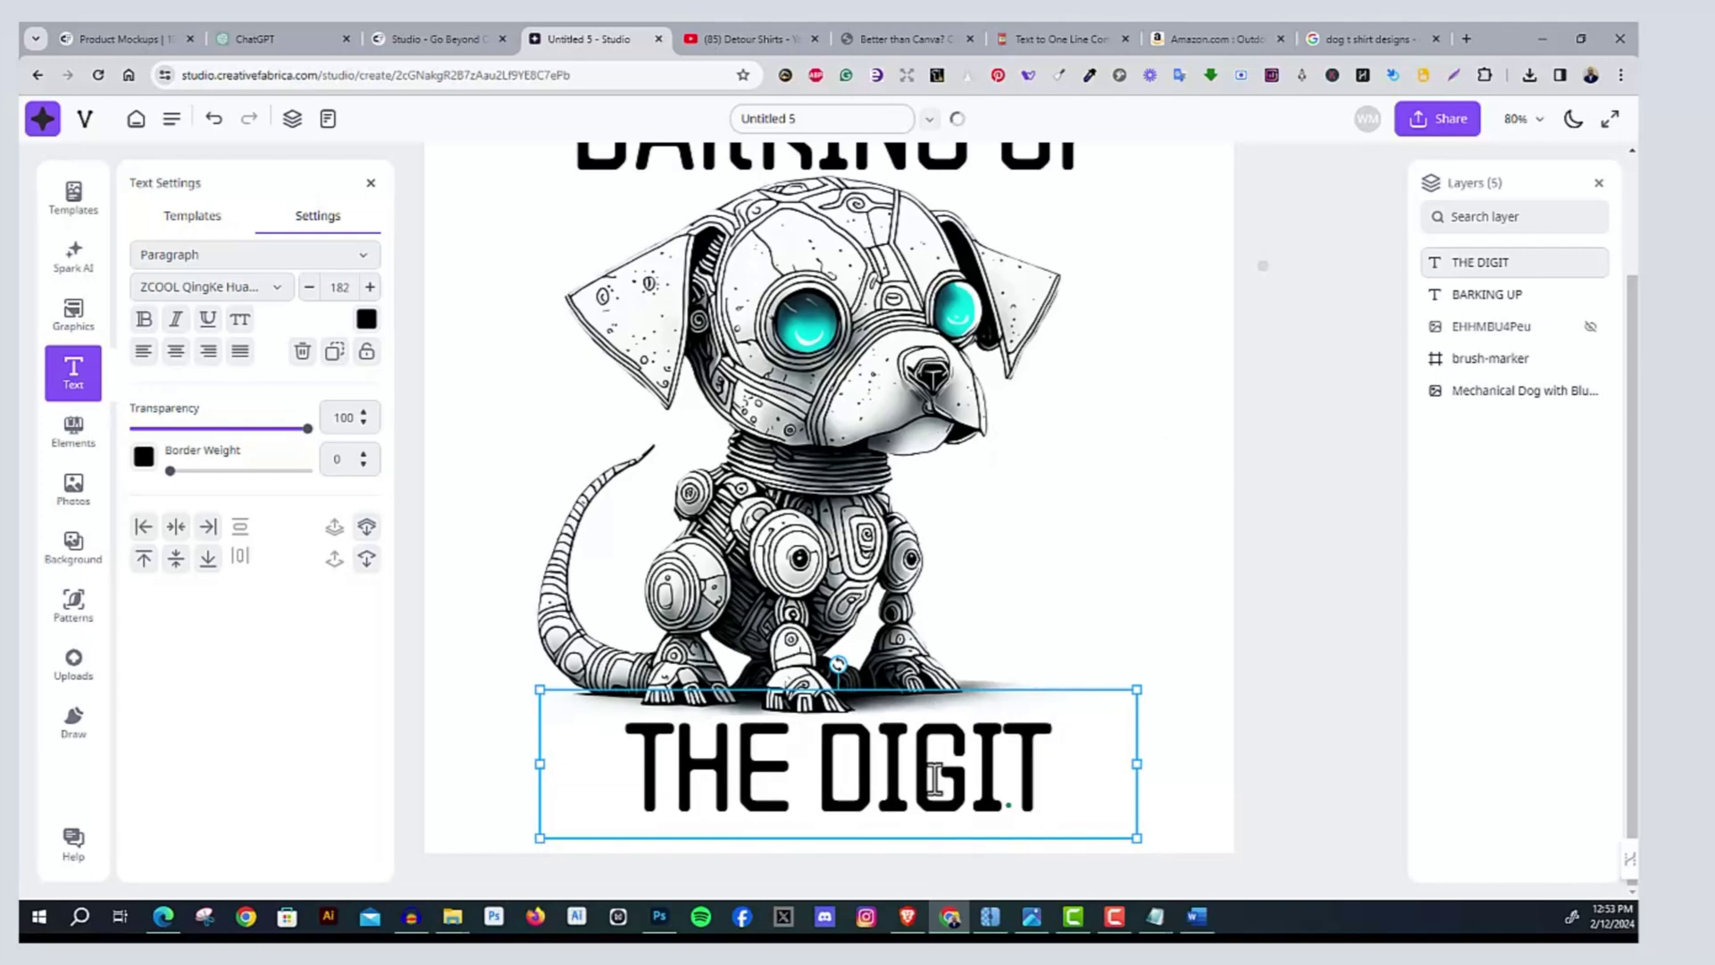
type("AL TREE")
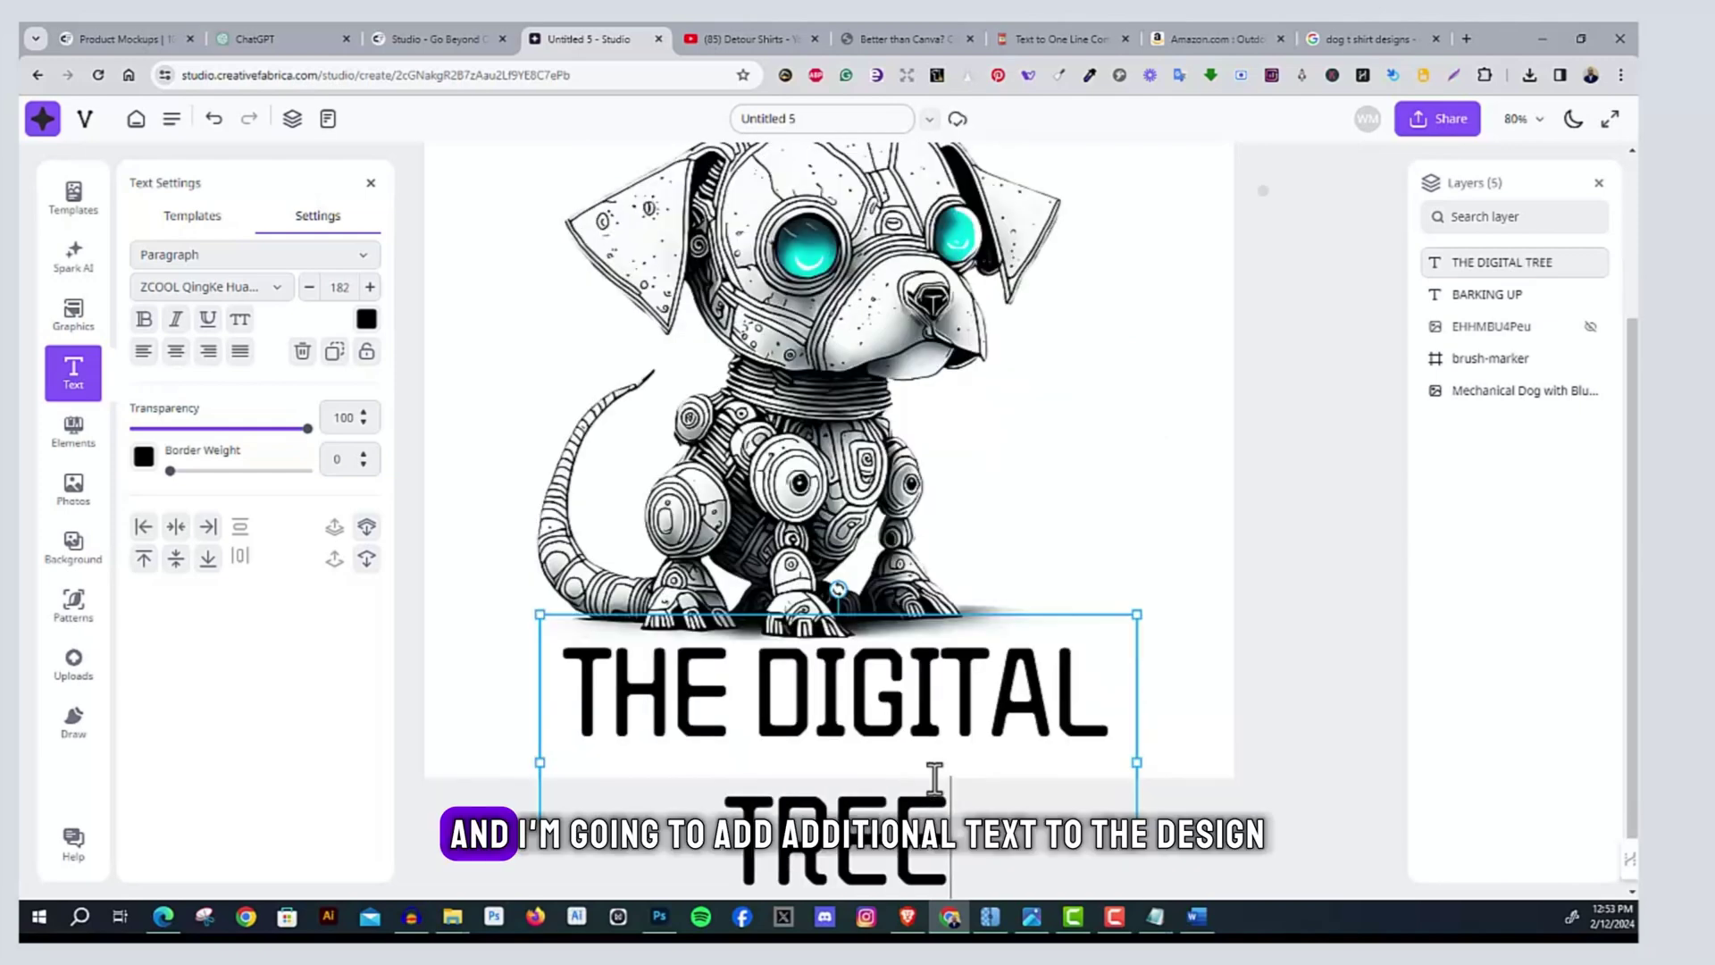
left_click(1305, 614)
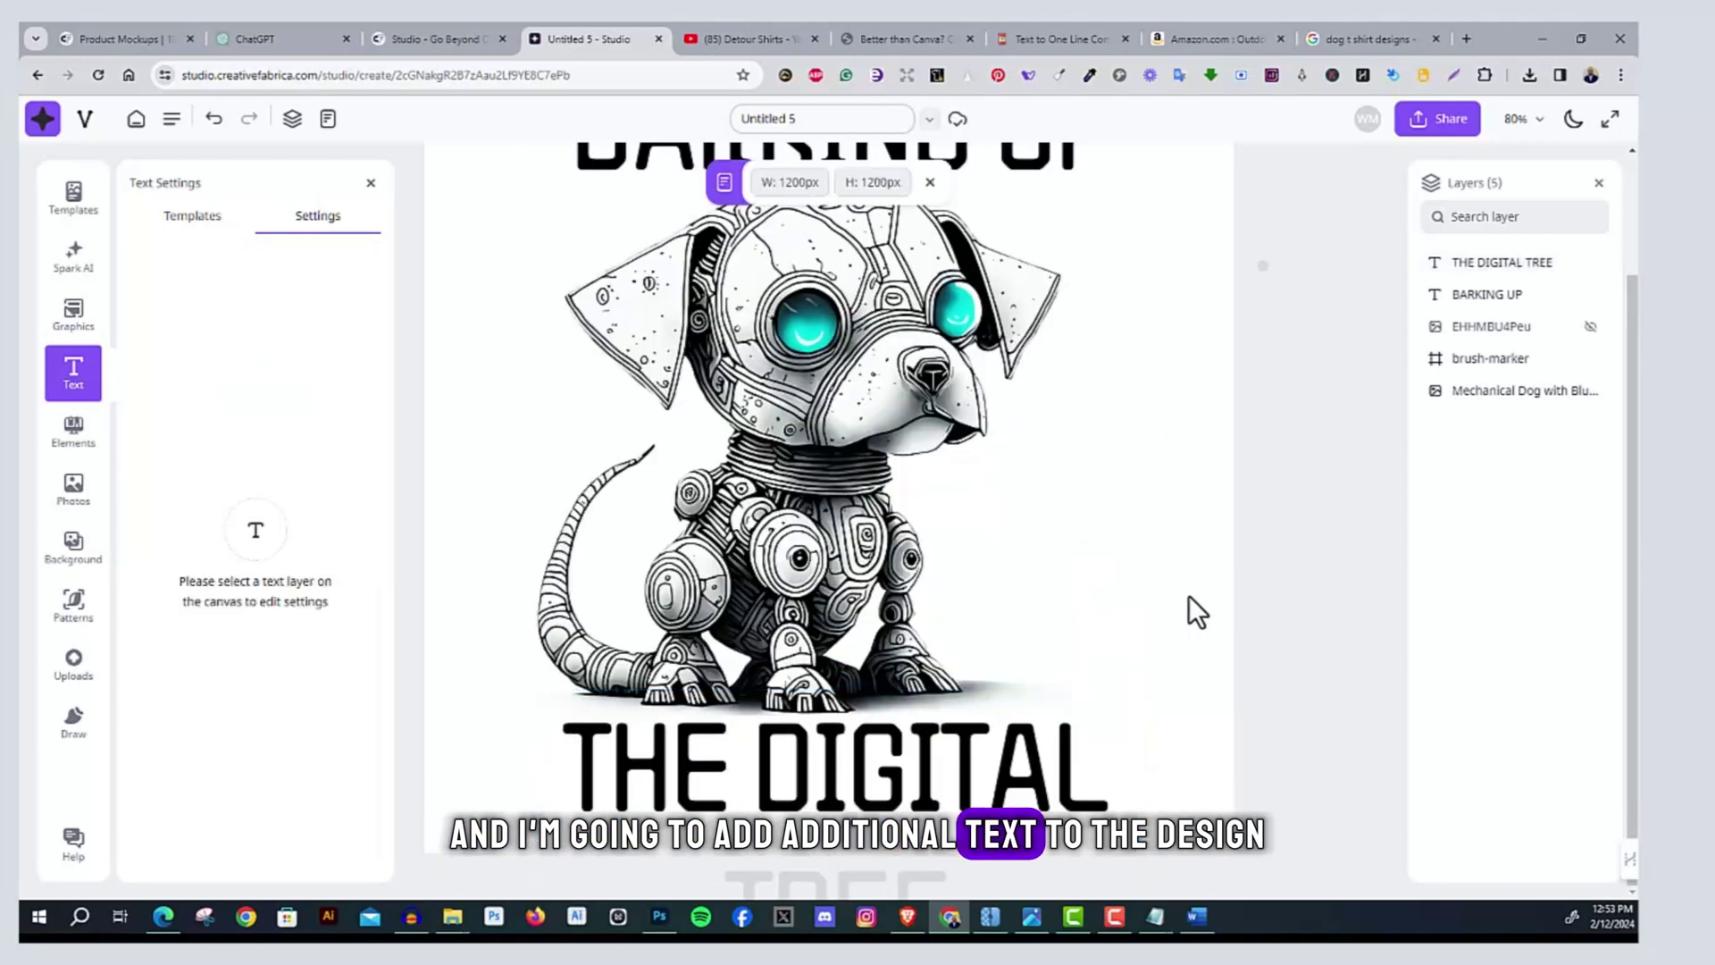
Widen THE DIGITAL TREE to one line, scale it to size 125, and place it under the dog
left_click(1054, 757)
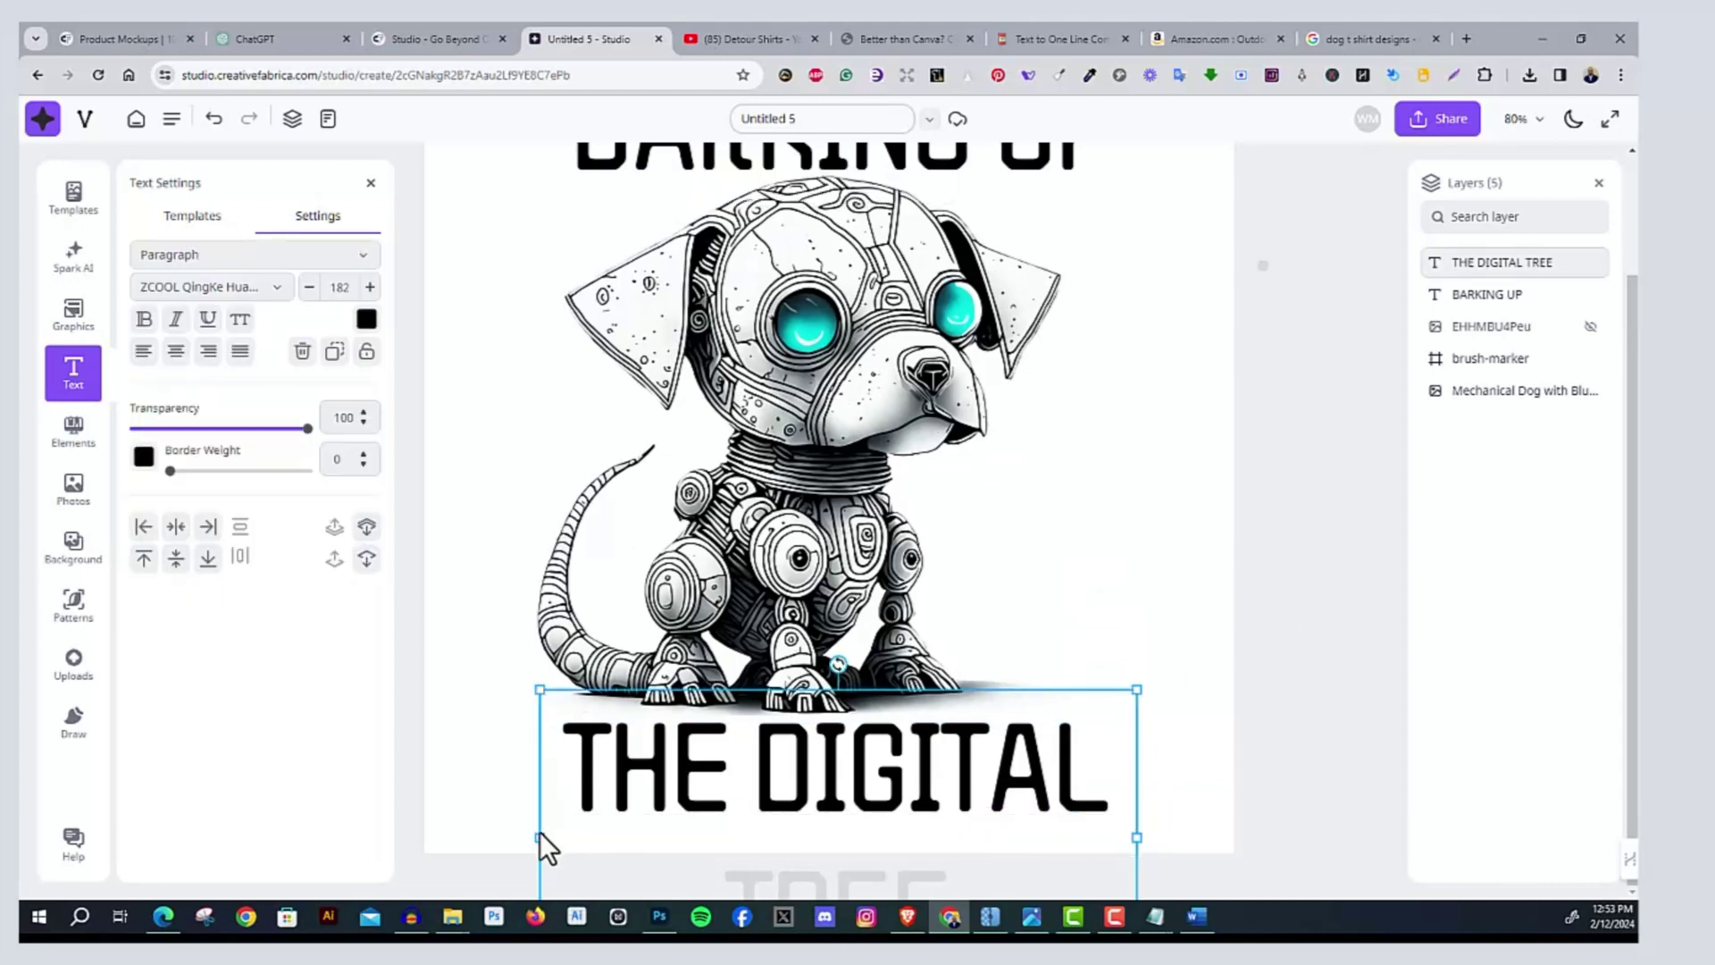
left_click_drag(538, 836, 419, 836)
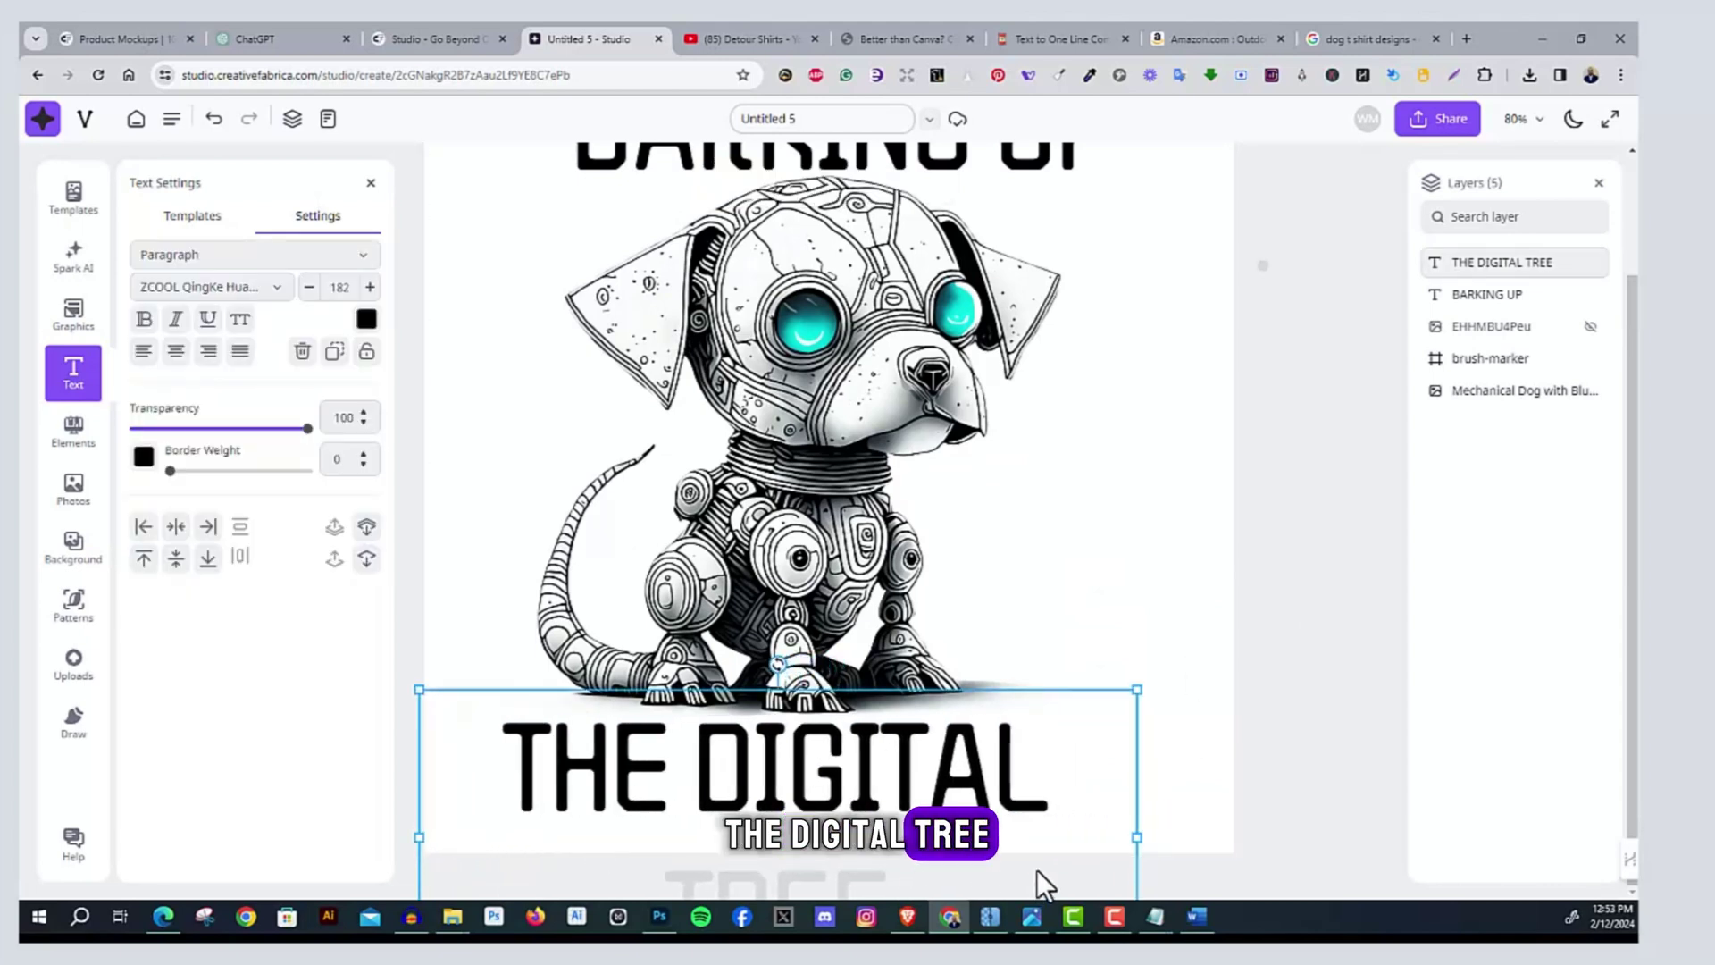
left_click_drag(1133, 833, 1255, 839)
left_click_drag(1254, 693, 1054, 773)
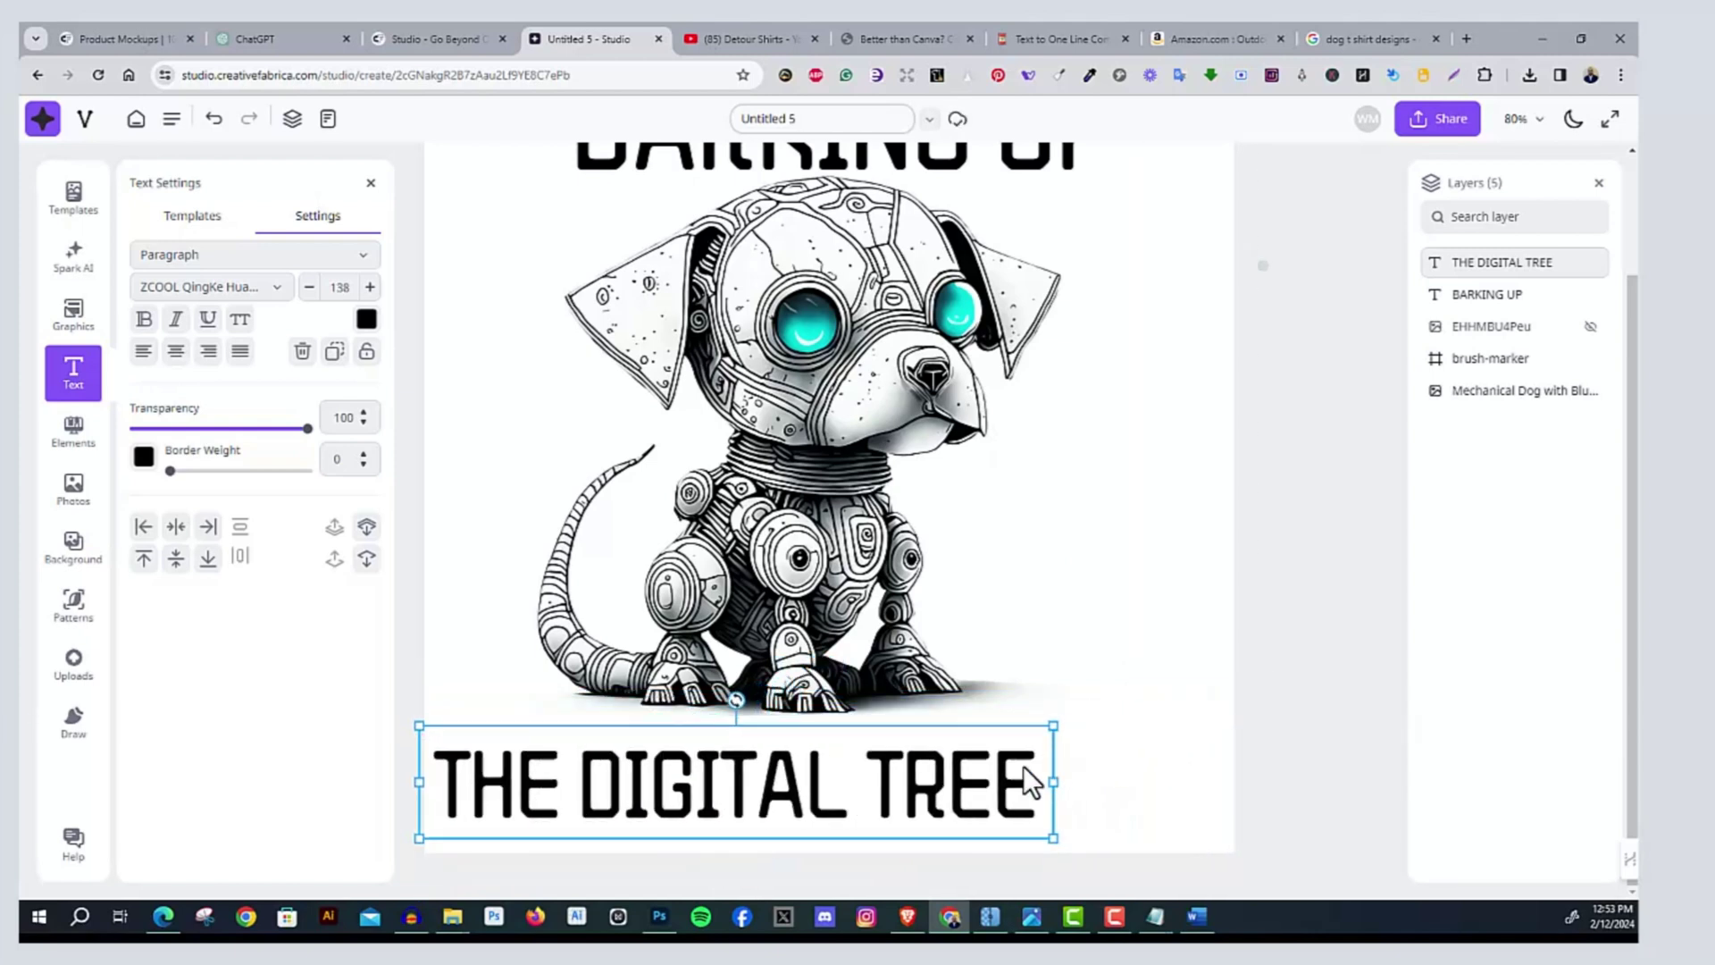
left_click_drag(942, 804, 1006, 765)
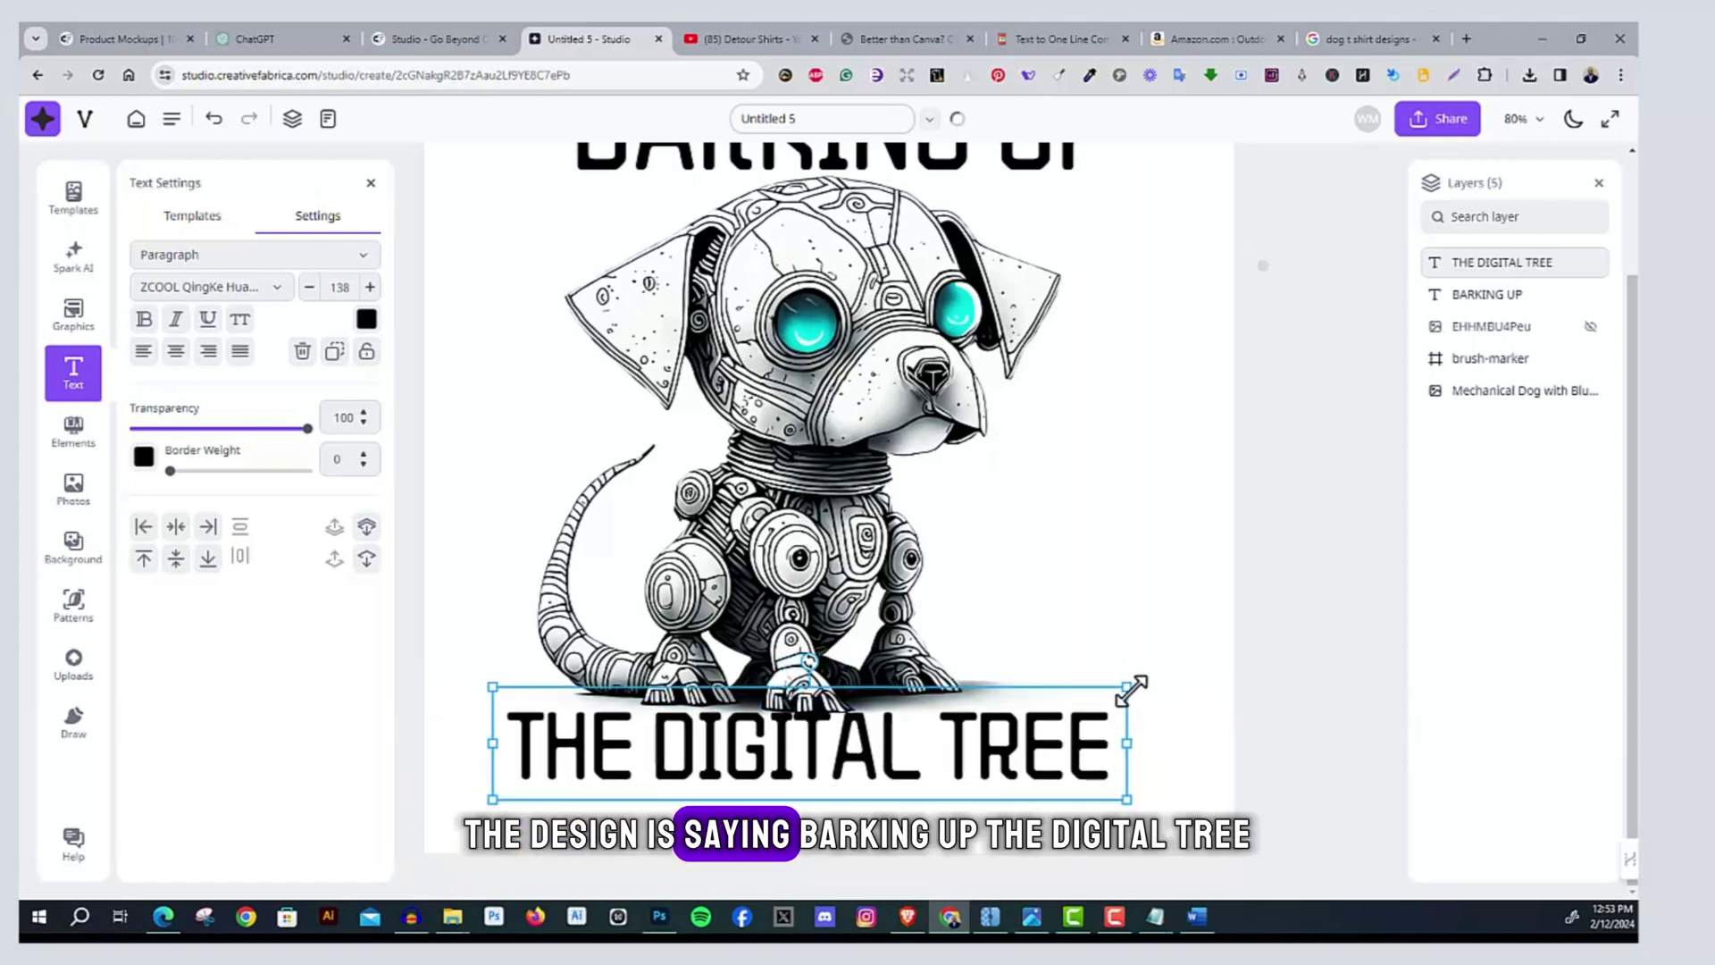
left_click_drag(1129, 693, 1080, 741)
left_click_drag(961, 769, 1002, 766)
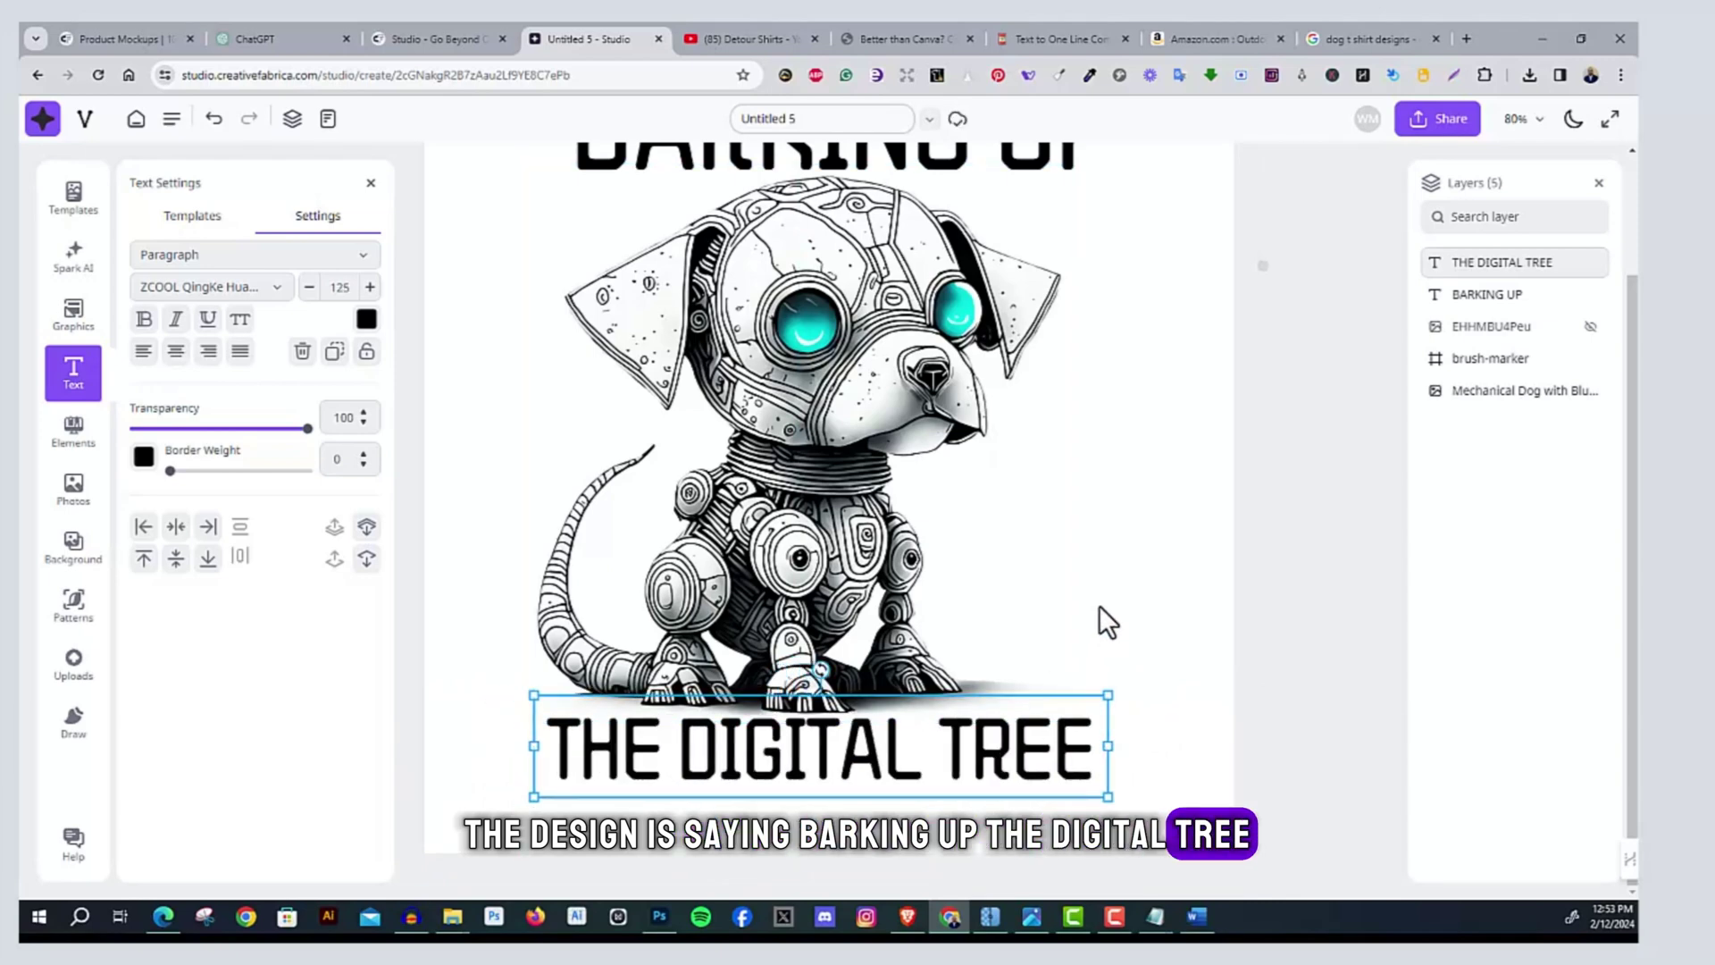
scroll(1098, 603, "up", 2)
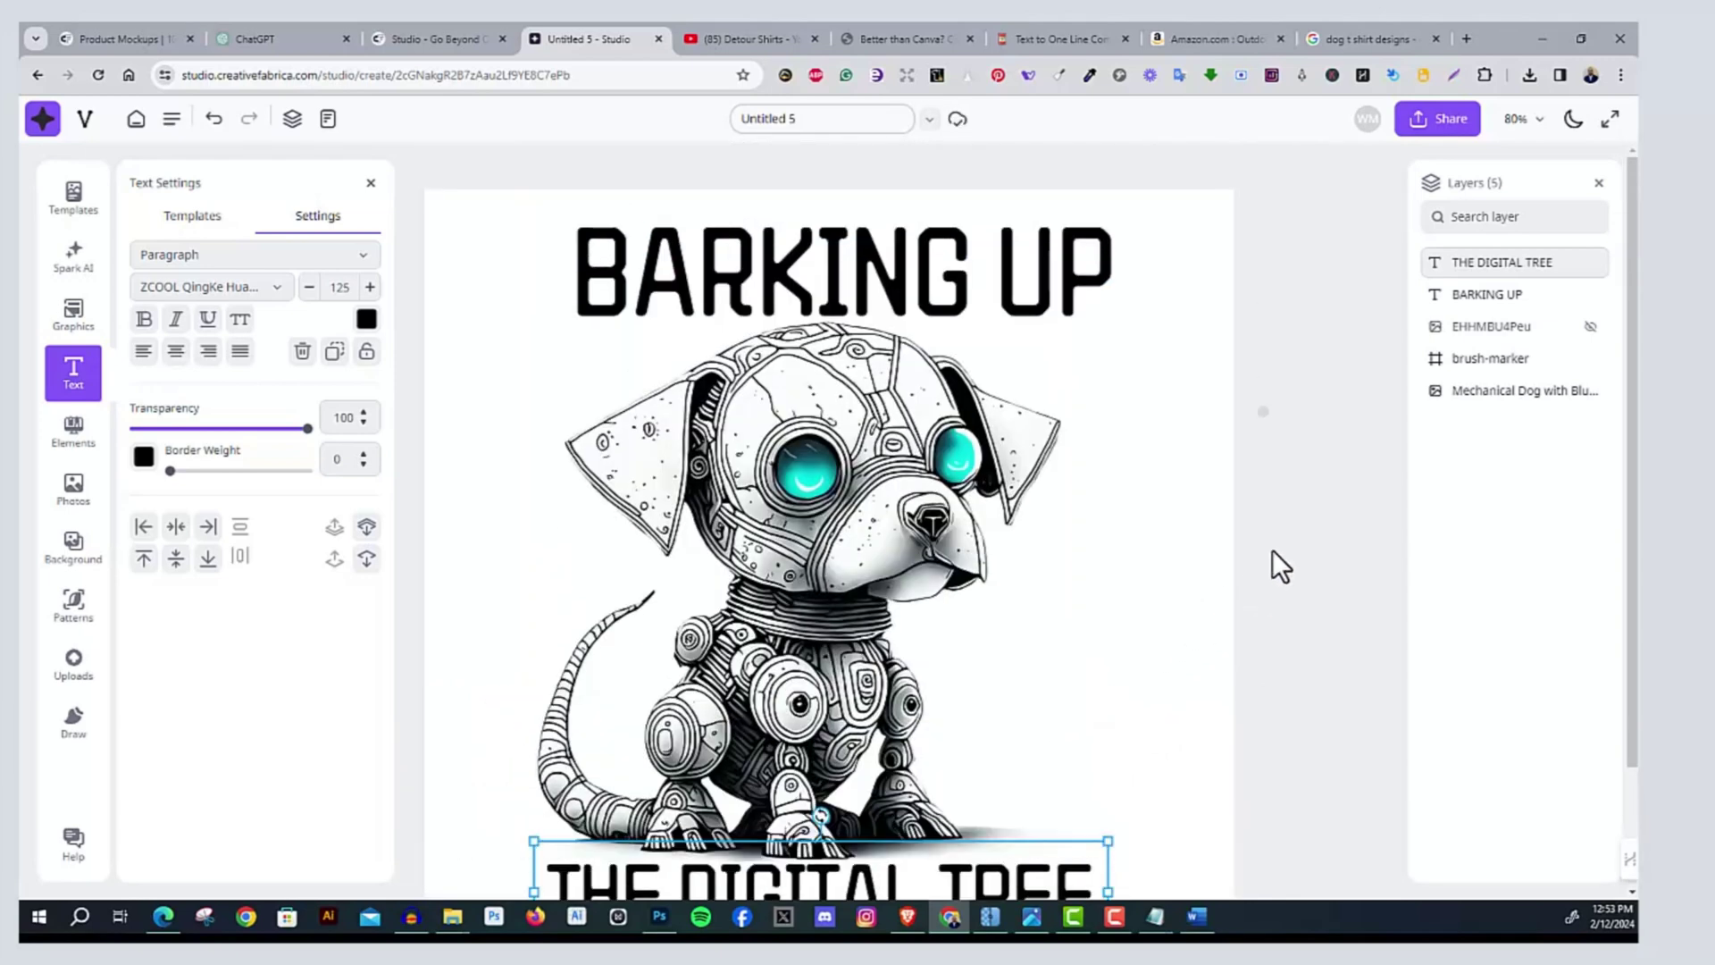
scroll(1272, 549, "down", 1)
left_click_drag(1029, 169, 981, 177)
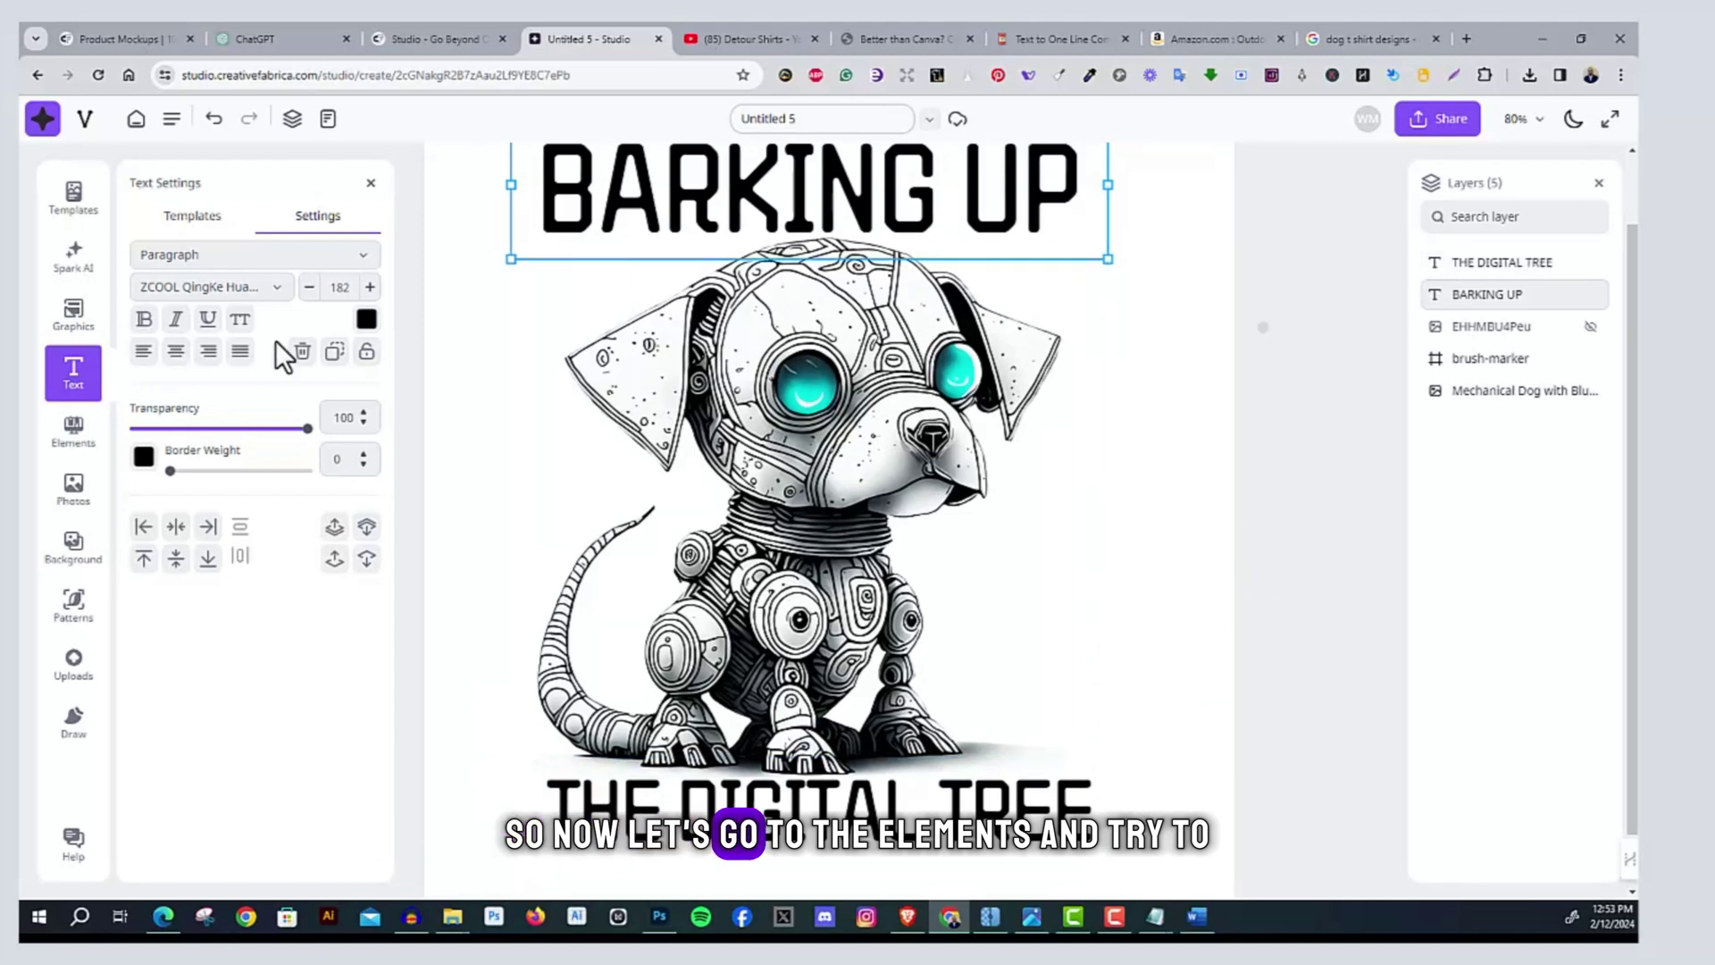
Add a four-point sparkle element, enlarge it and place it right of the dog
left_click(78, 322)
left_click(285, 218)
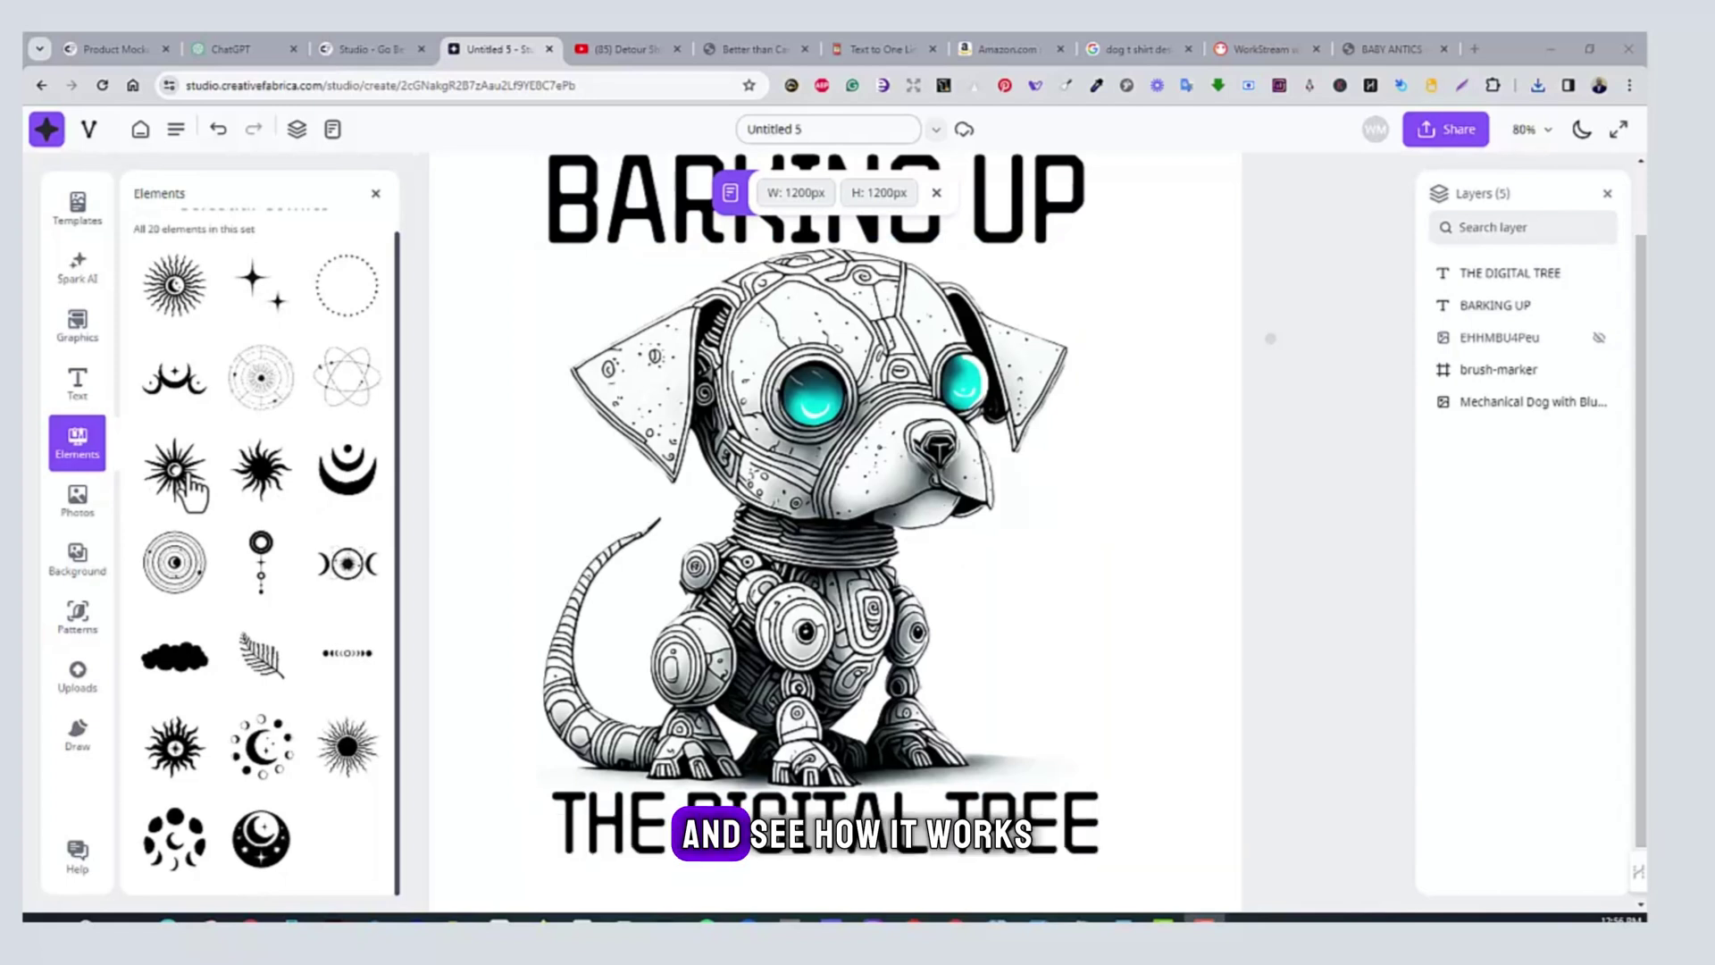
left_click(249, 291)
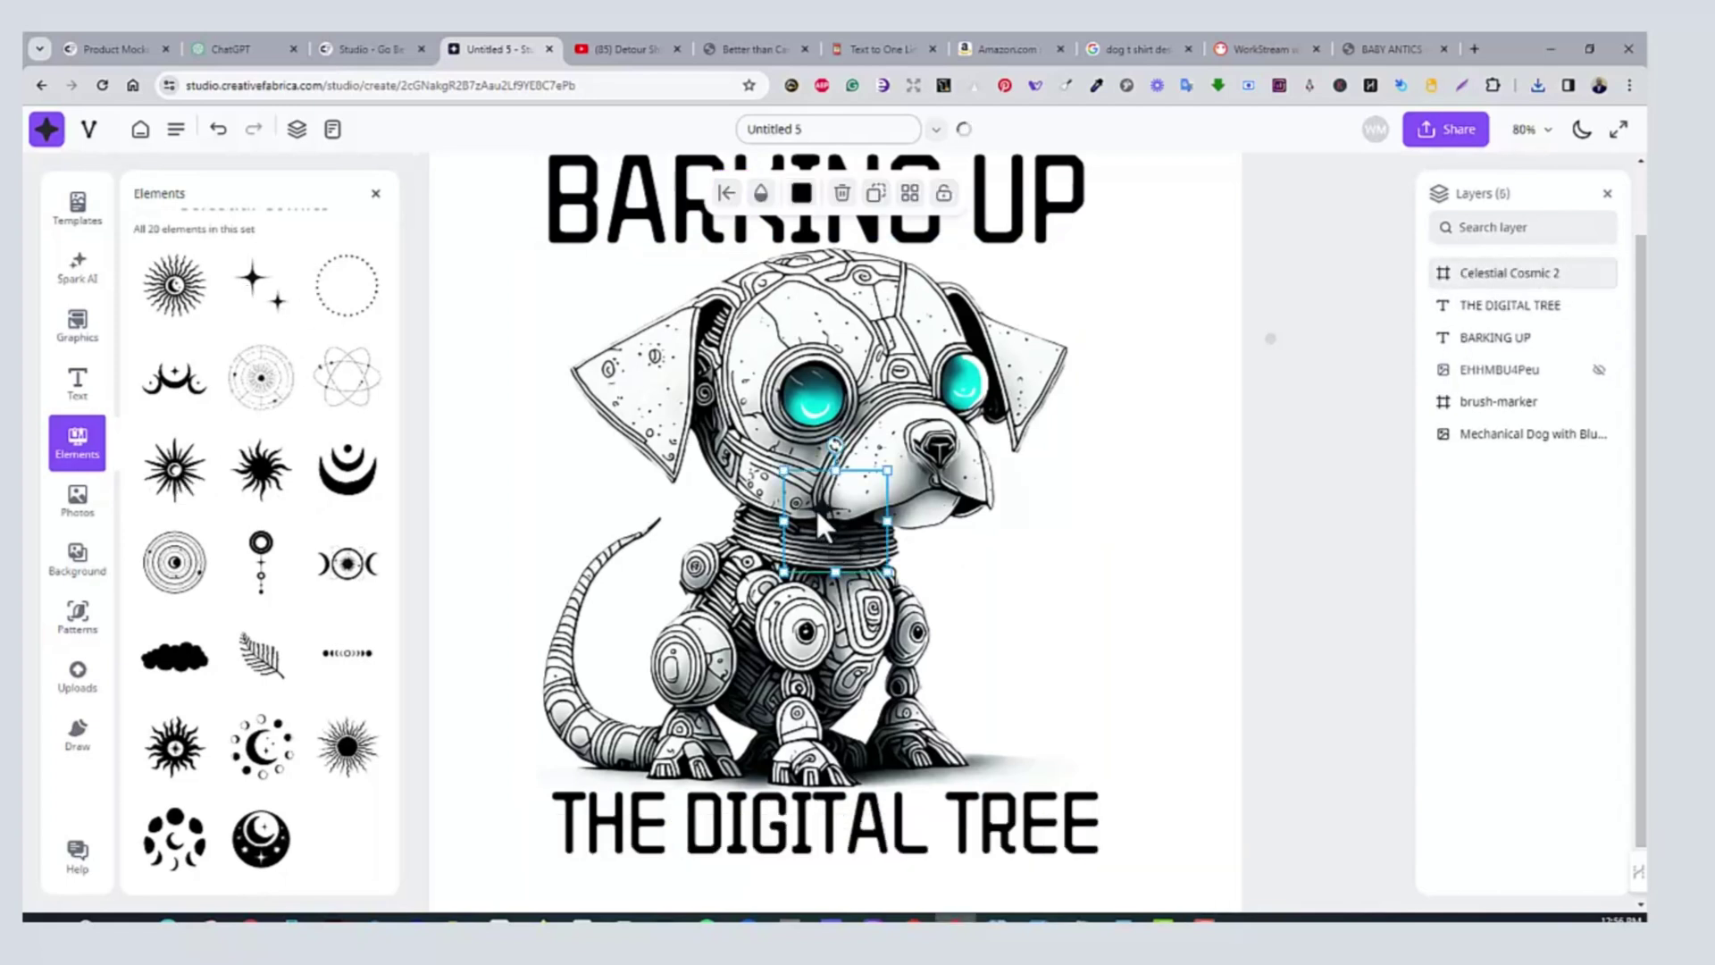
left_click_drag(819, 525, 1004, 693)
left_click_drag(967, 637, 934, 604)
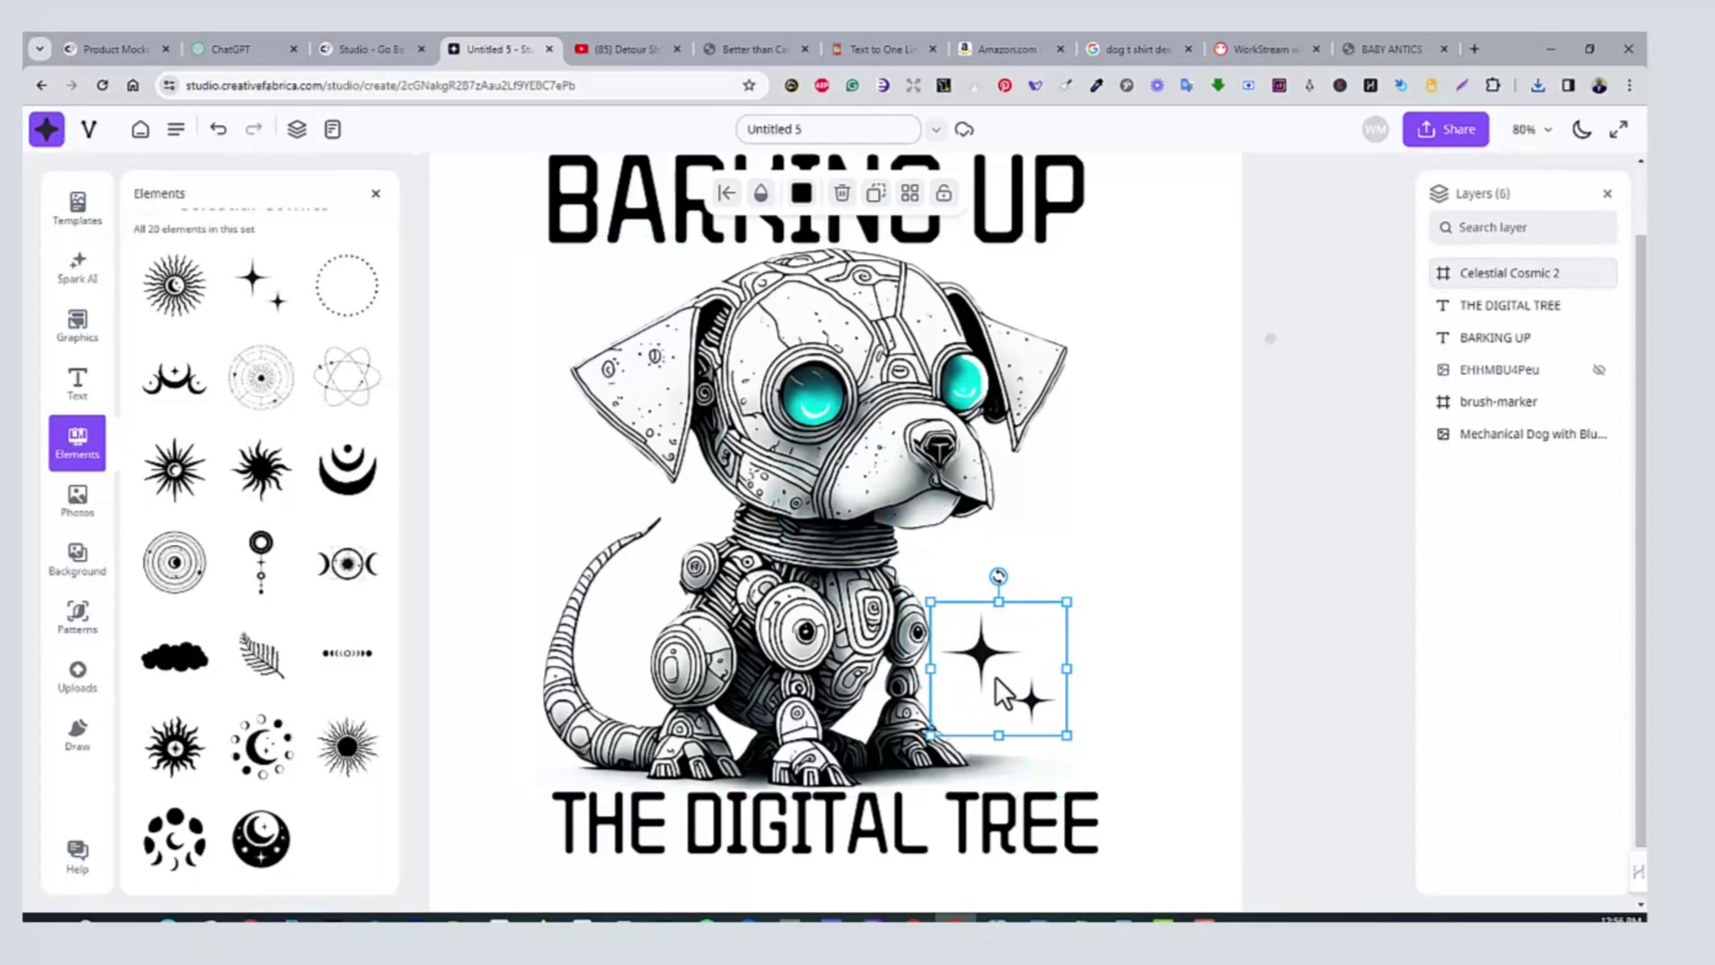
left_click_drag(983, 670, 986, 643)
left_click(821, 611)
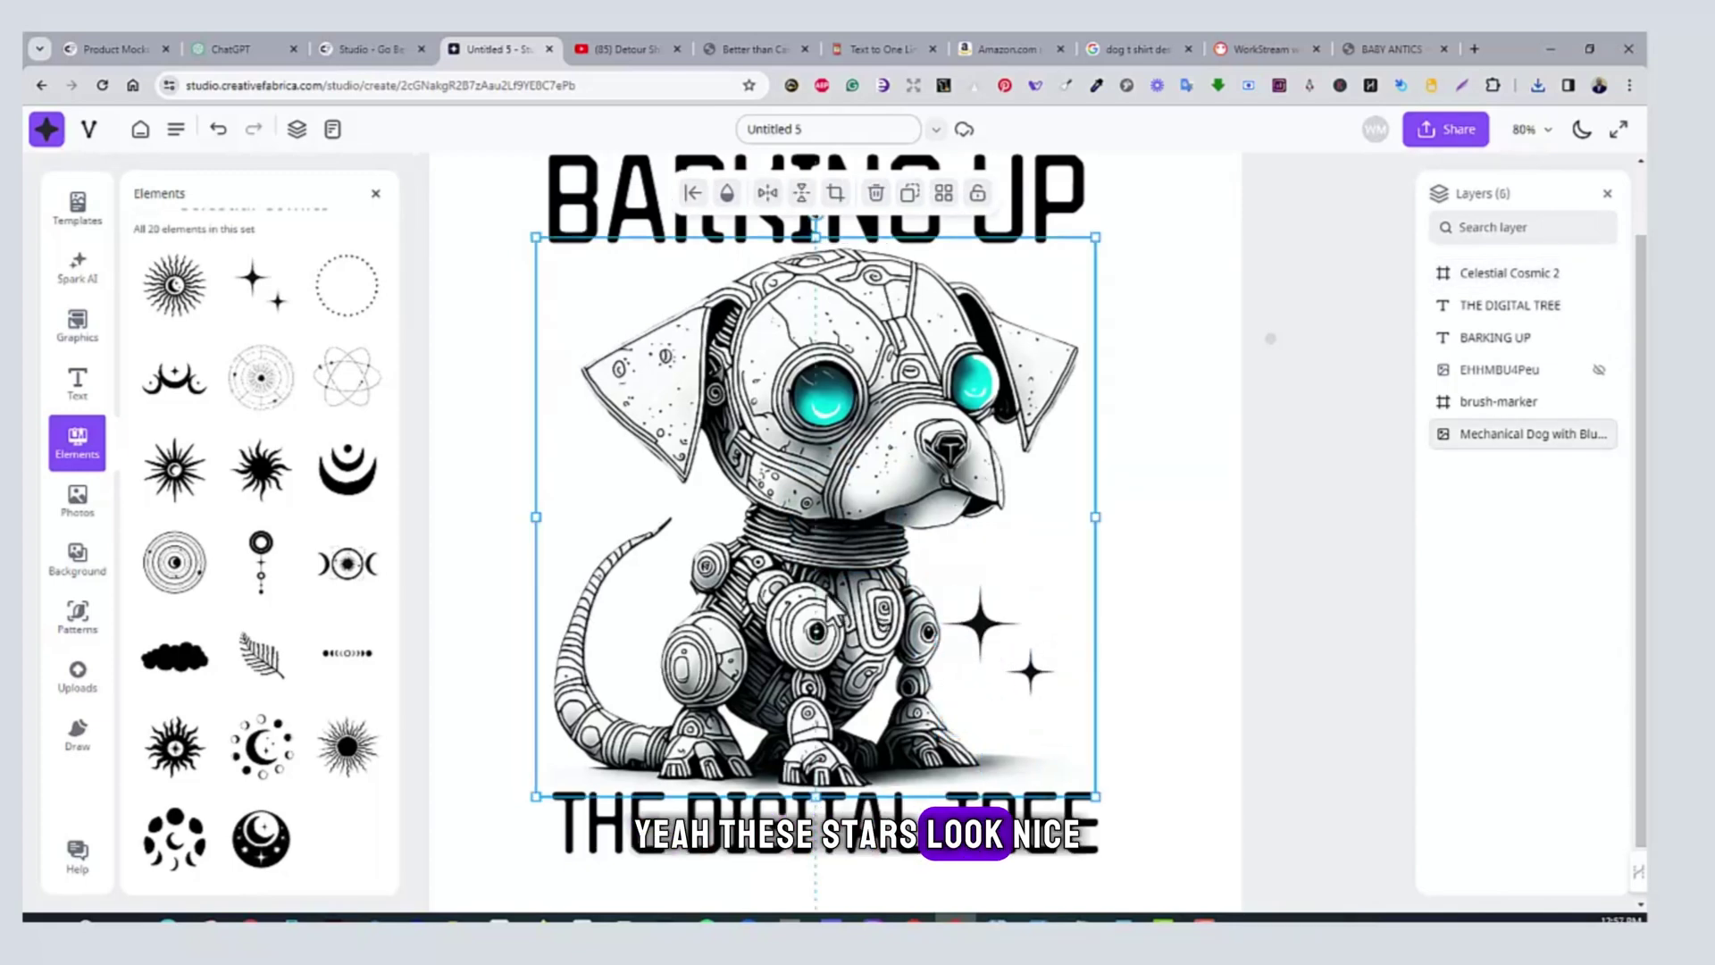
left_click_drag(1000, 665, 997, 648)
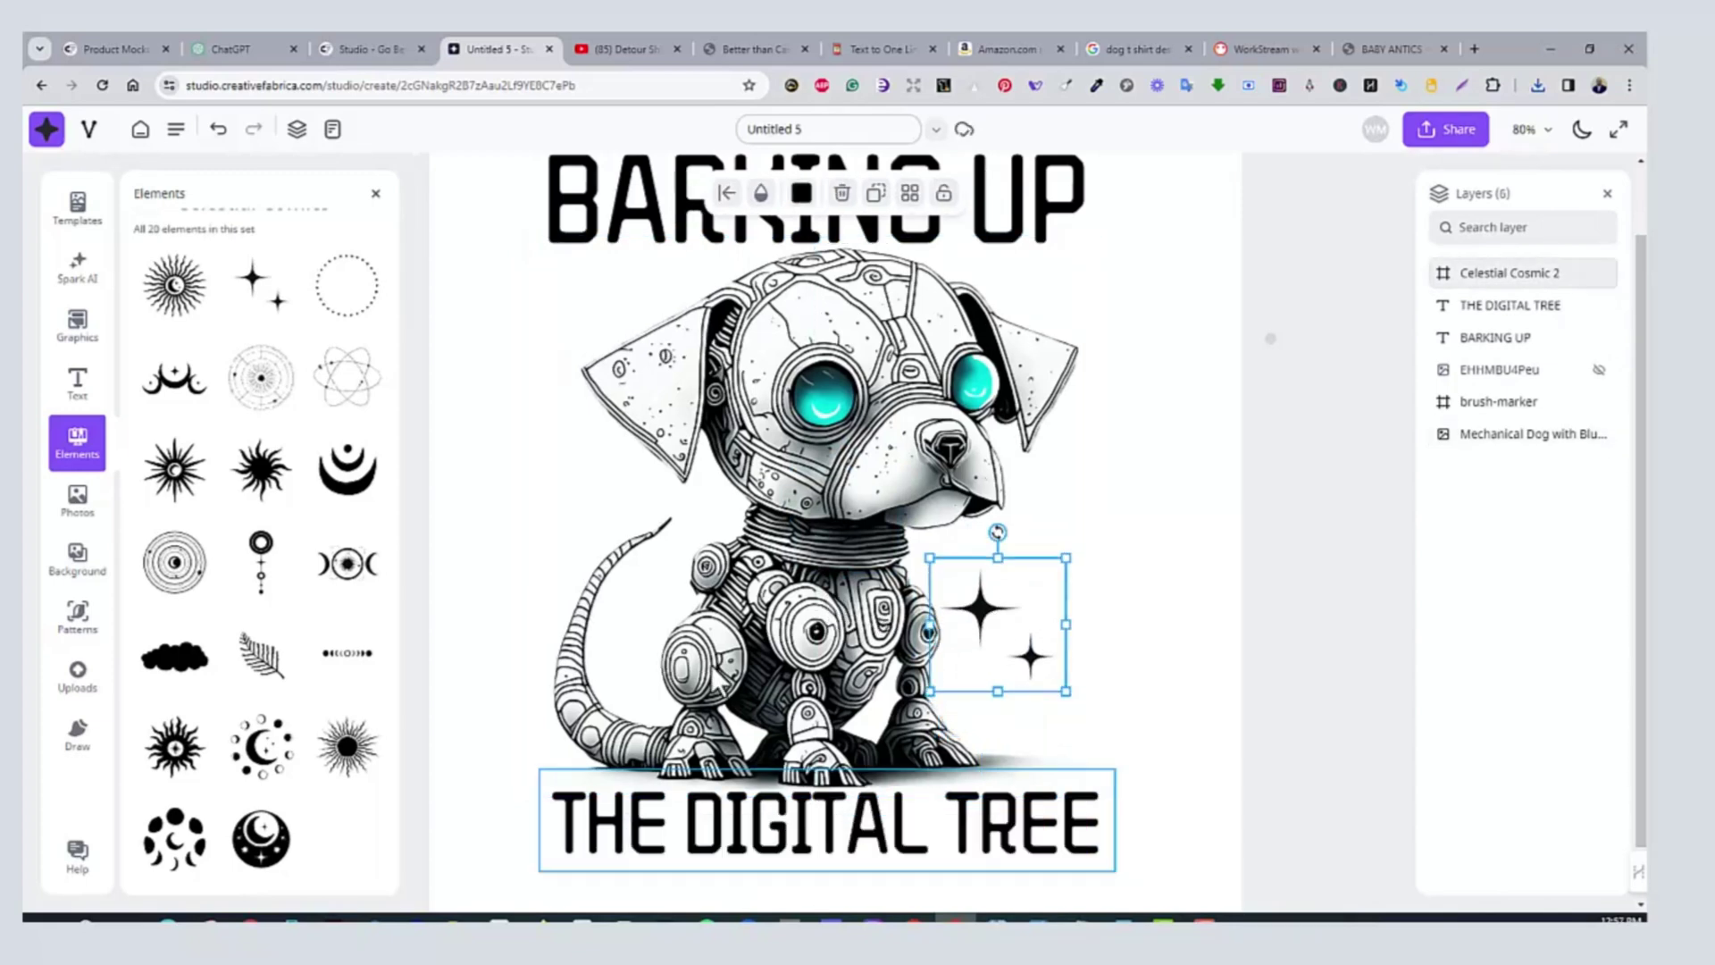
Add a small dotted ornament and a shrunken sun element beside the dog's ear
left_click(346, 653)
left_click(131, 455)
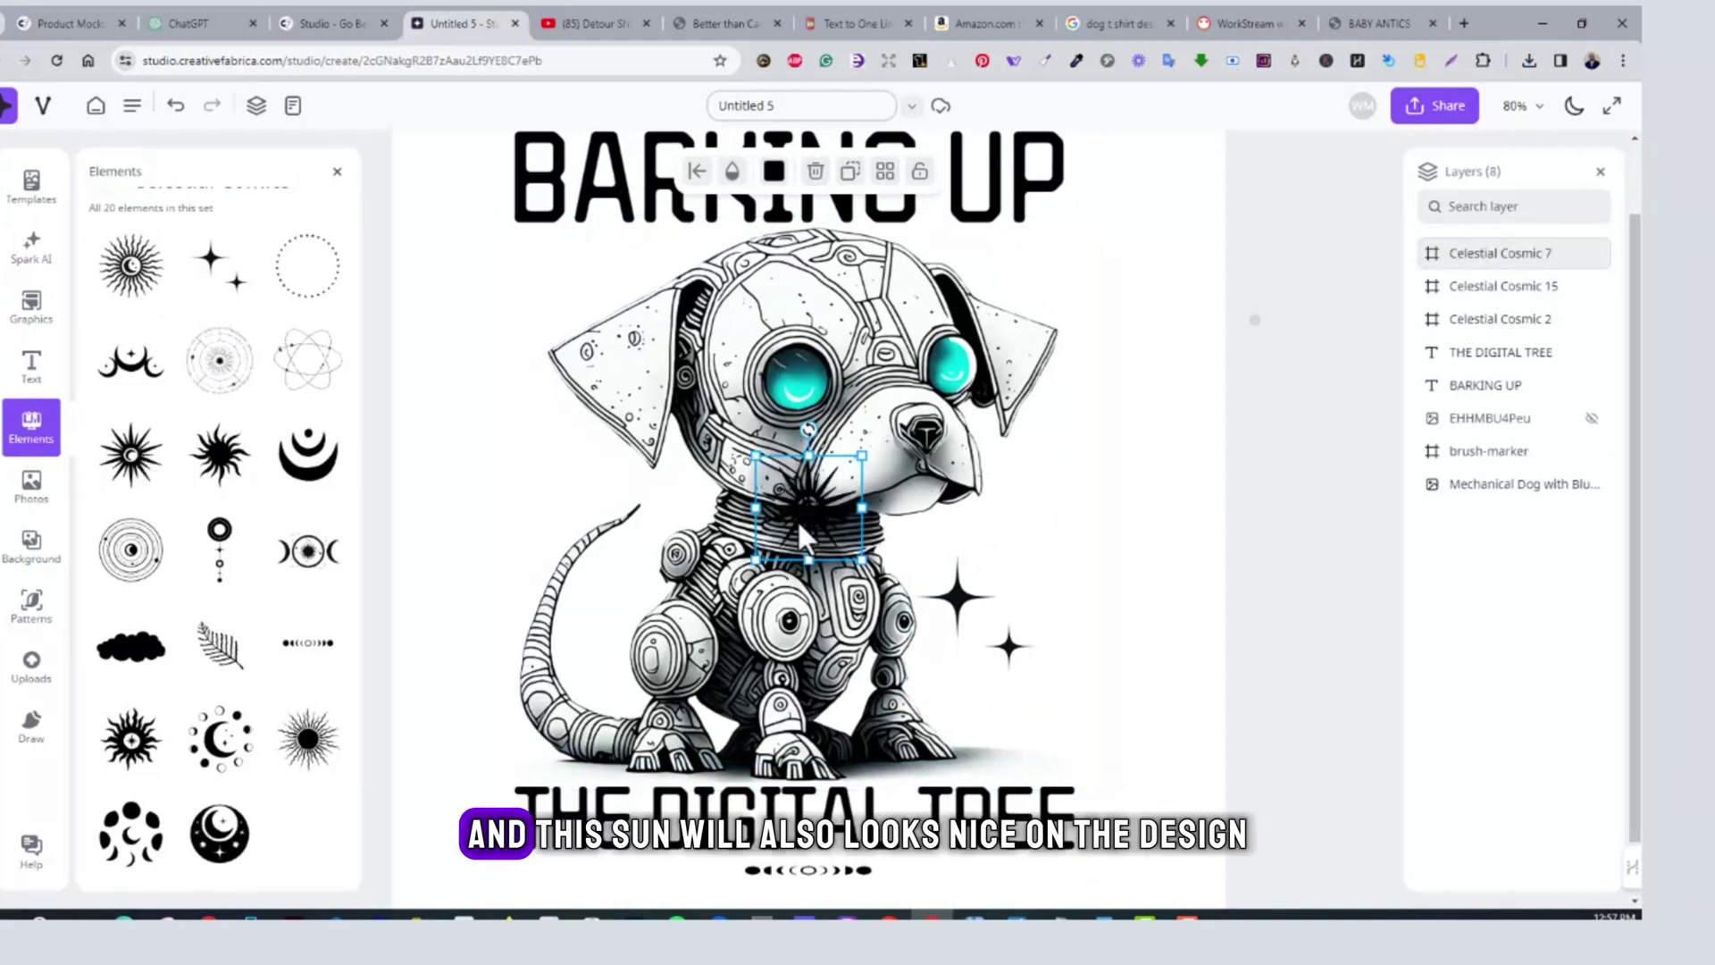
left_click_drag(624, 343, 611, 328)
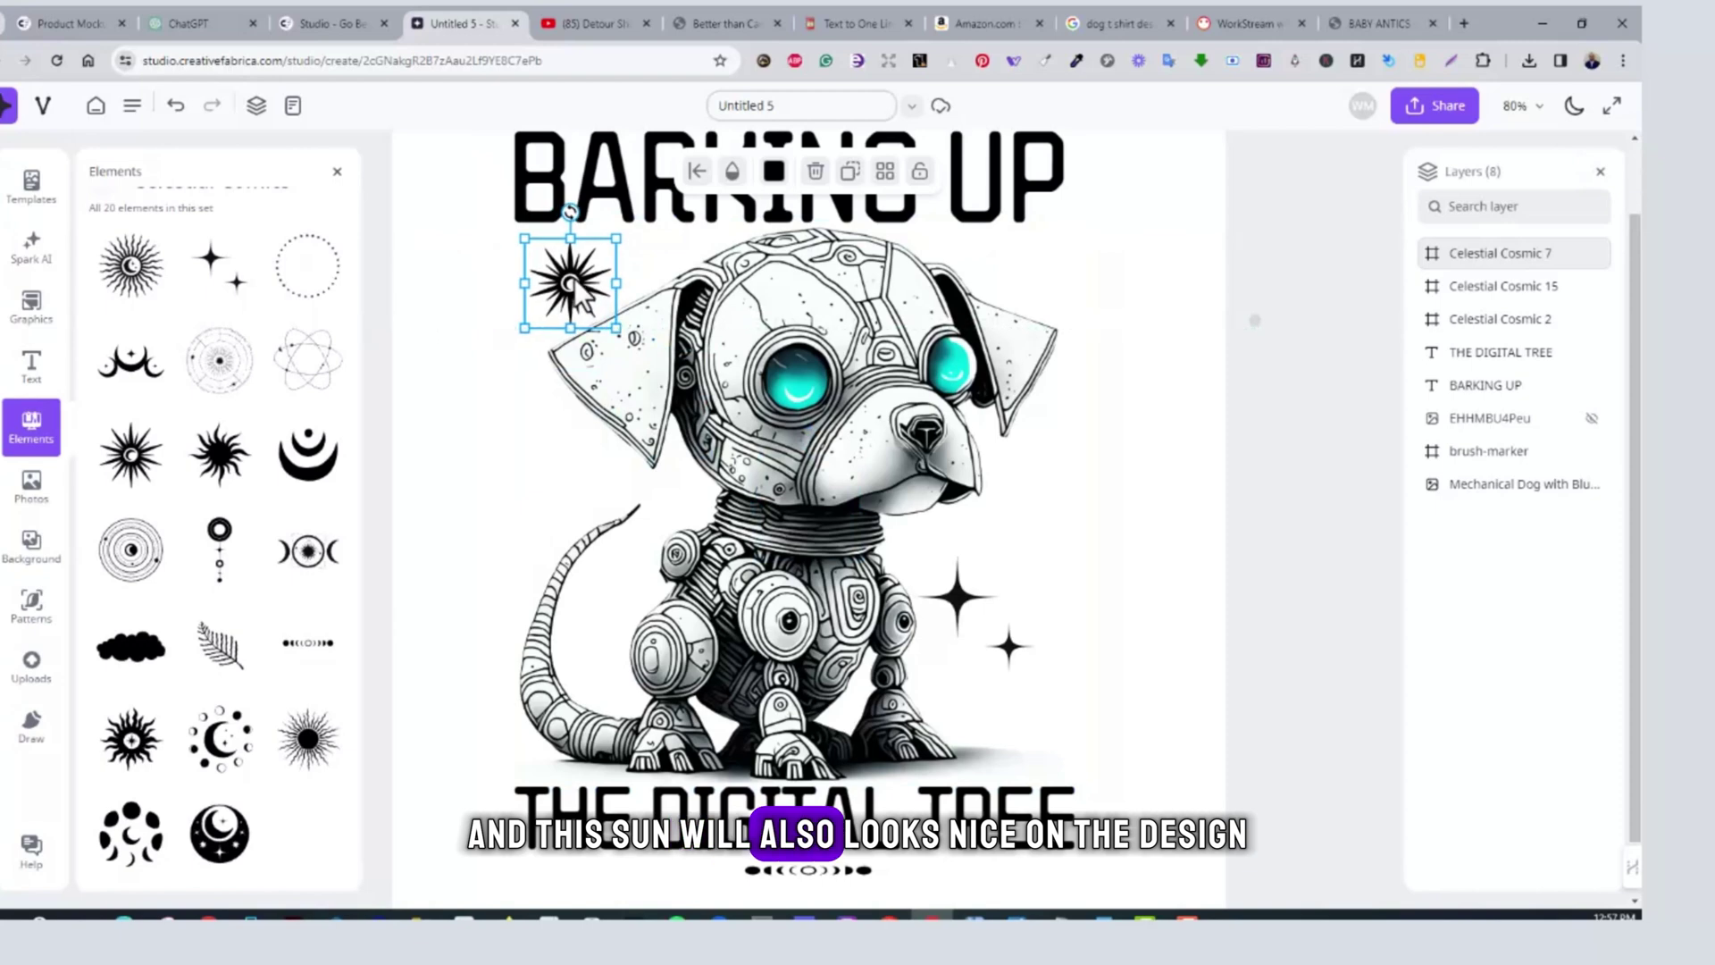
left_click(1160, 559)
Enlarge the BARKING UP heading and centre it on the page
scroll(1159, 559, "up", 1)
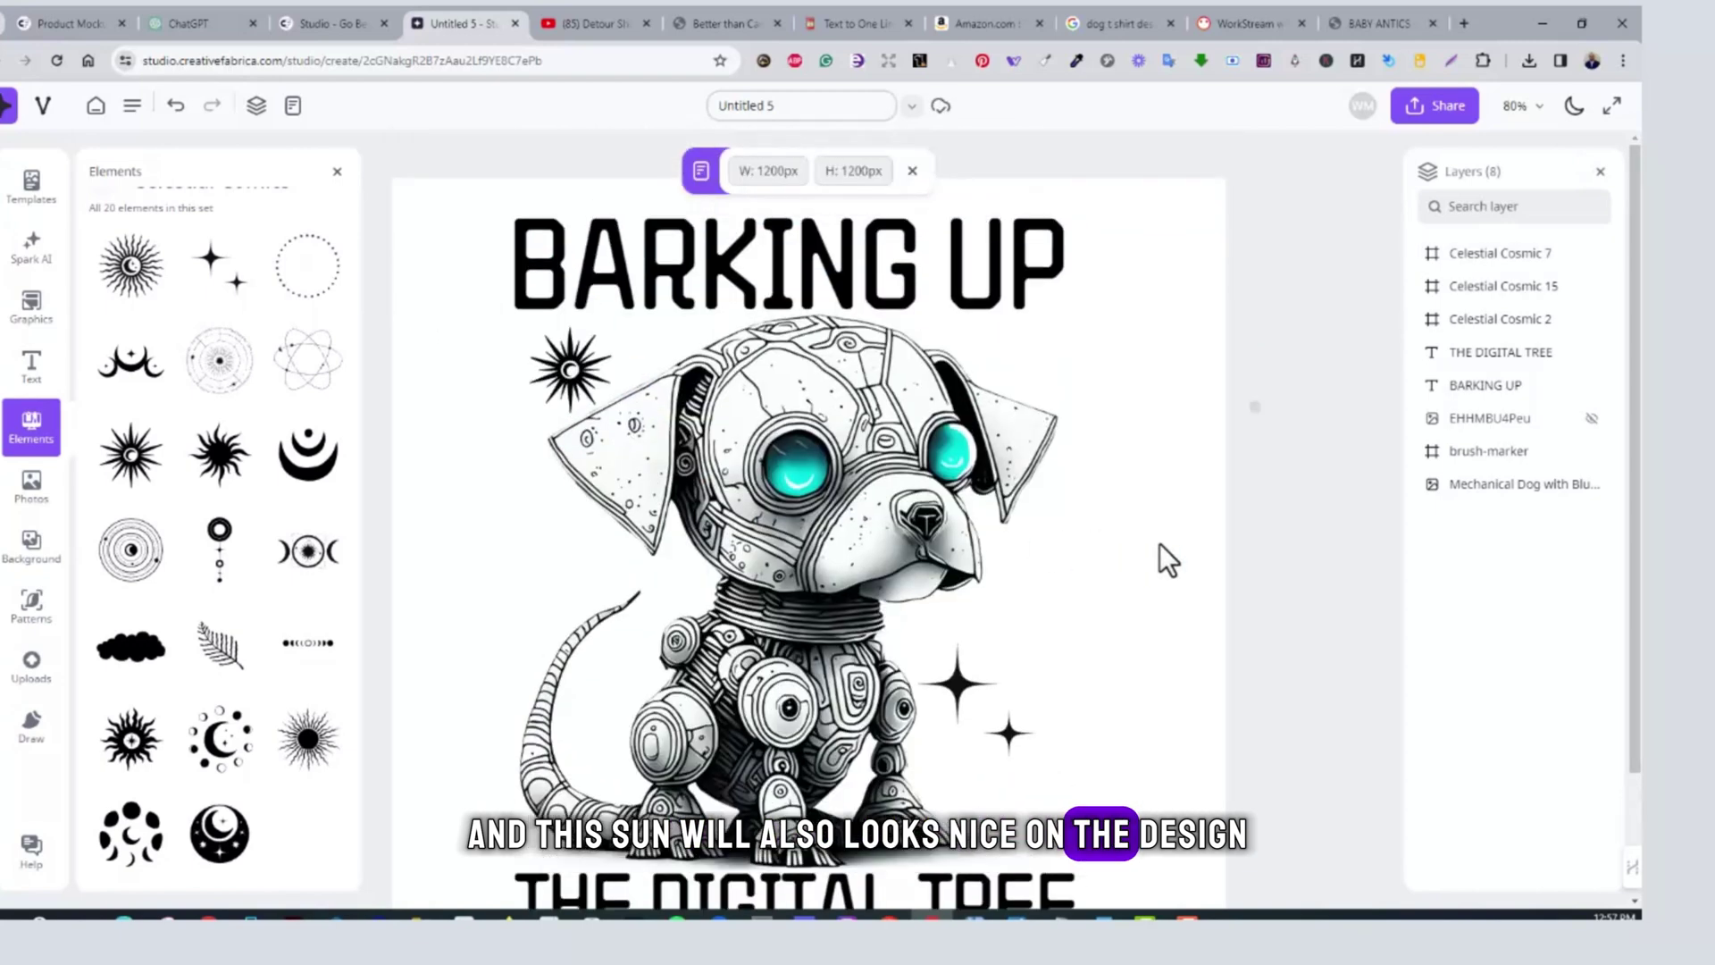
left_click(1030, 295)
left_click_drag(1098, 341, 1119, 344)
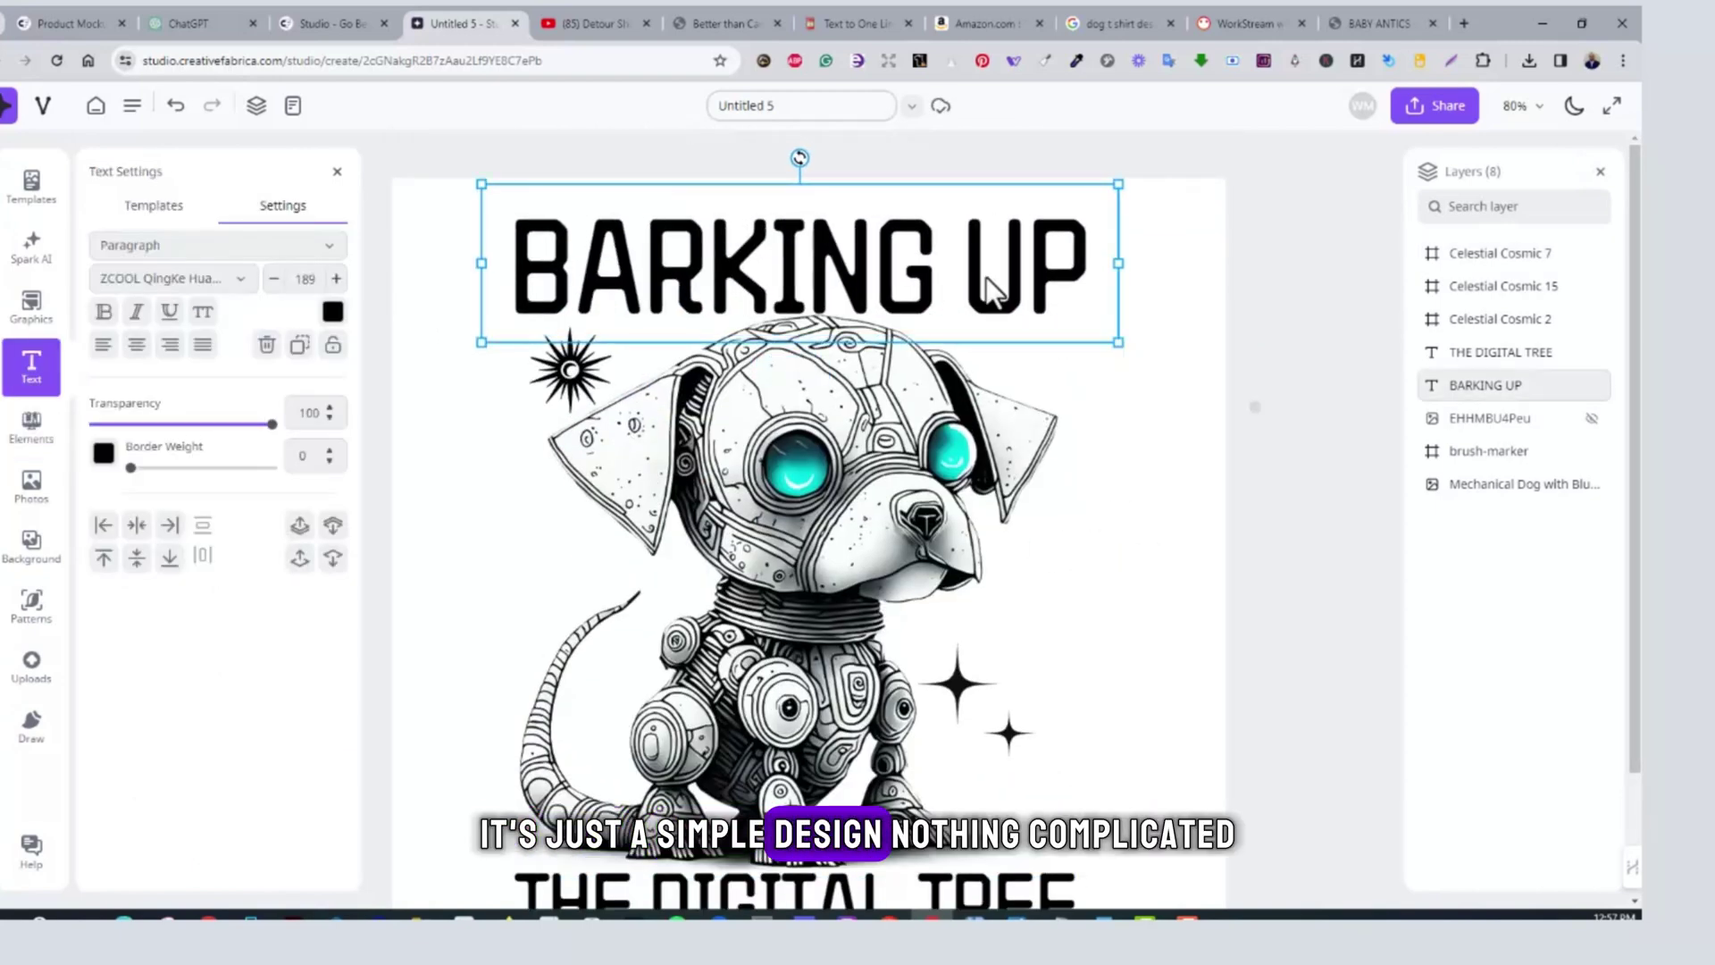
left_click_drag(984, 280, 993, 273)
left_click(1160, 507)
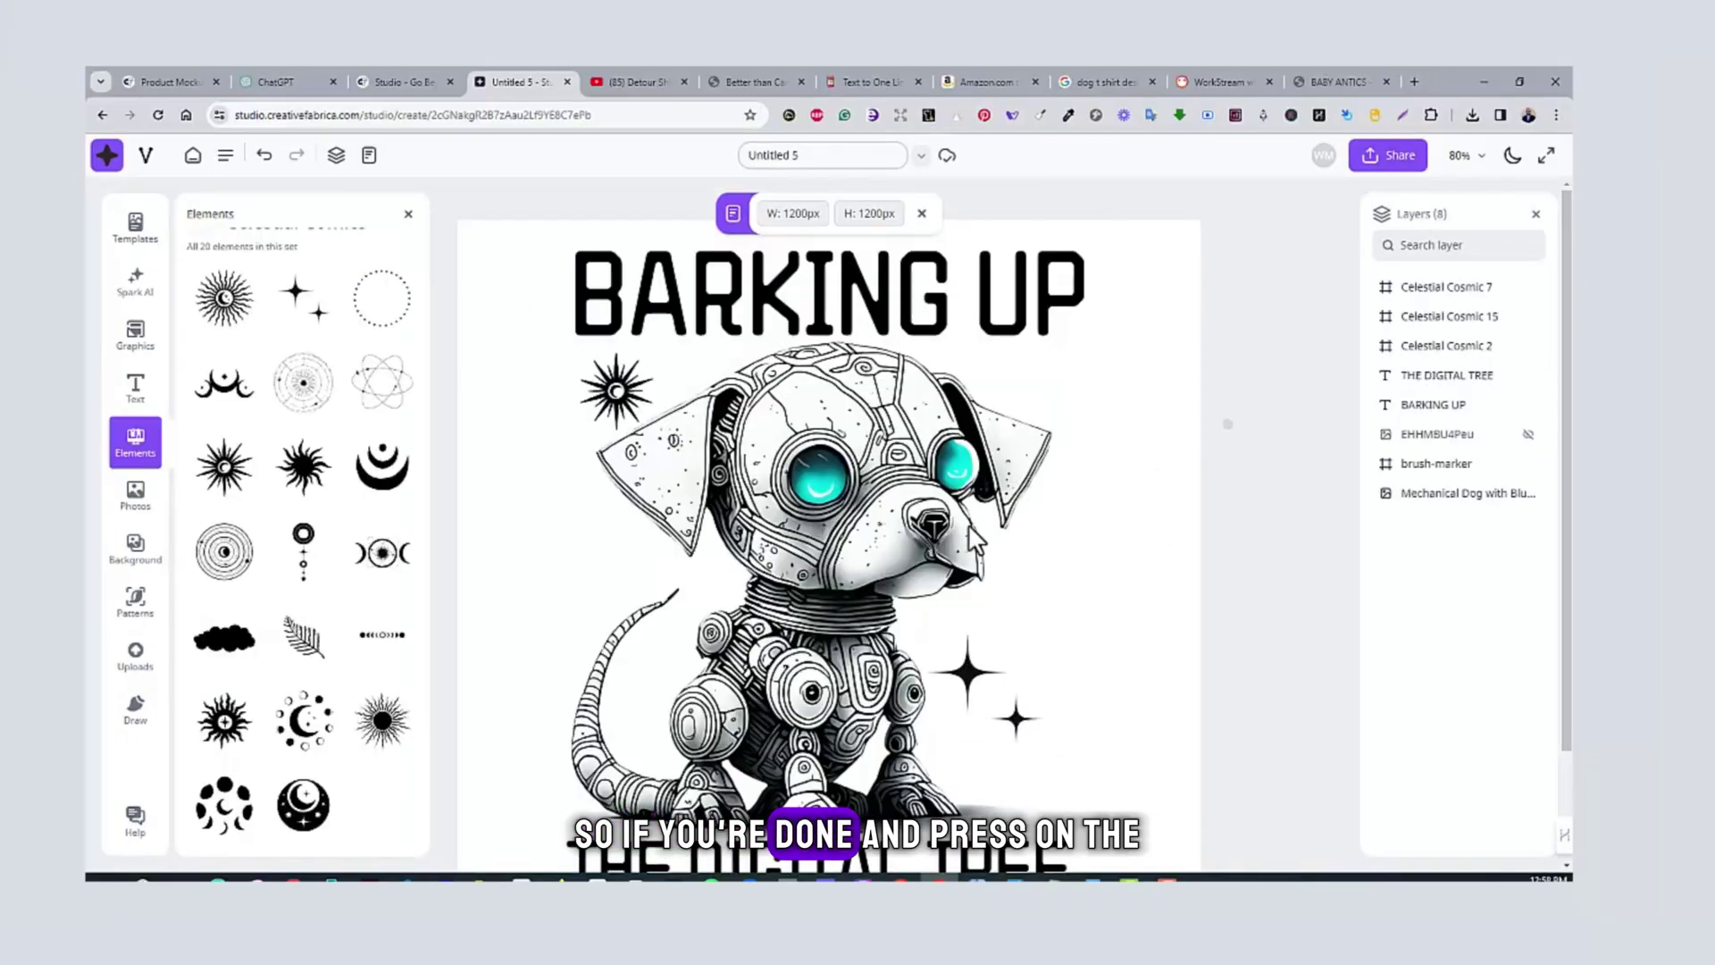
Download the design as PNG 'Untitled 5.png' with Remove Background turned on
left_click(225, 155)
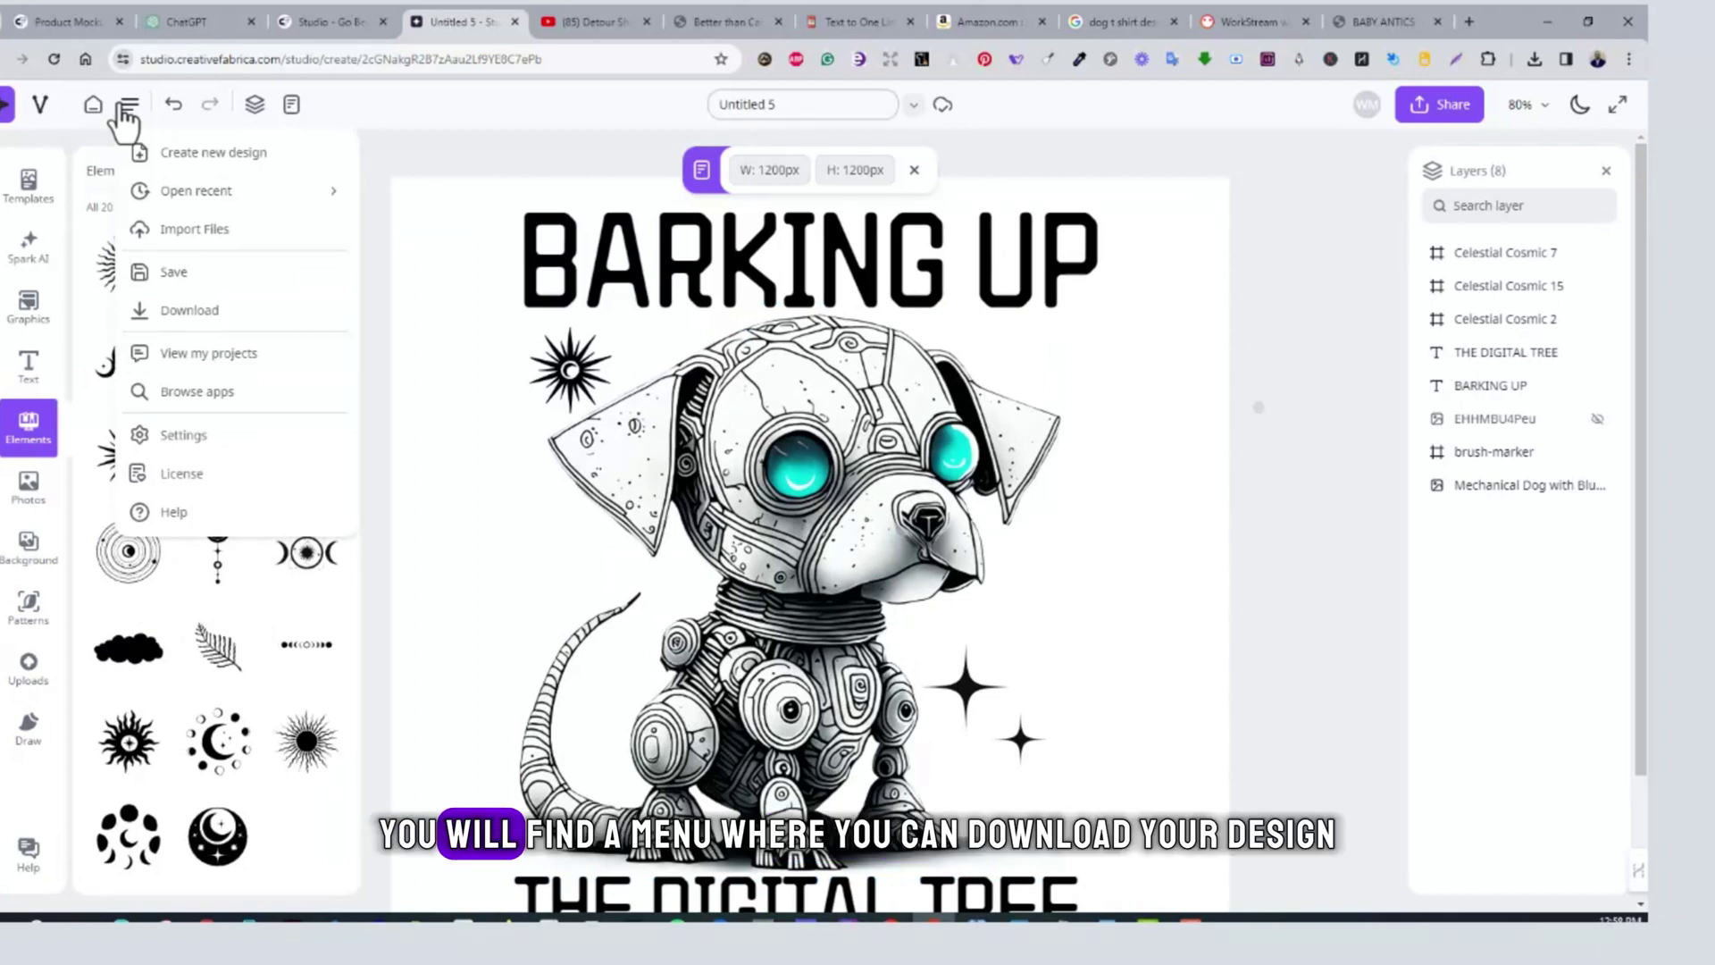
left_click(199, 321)
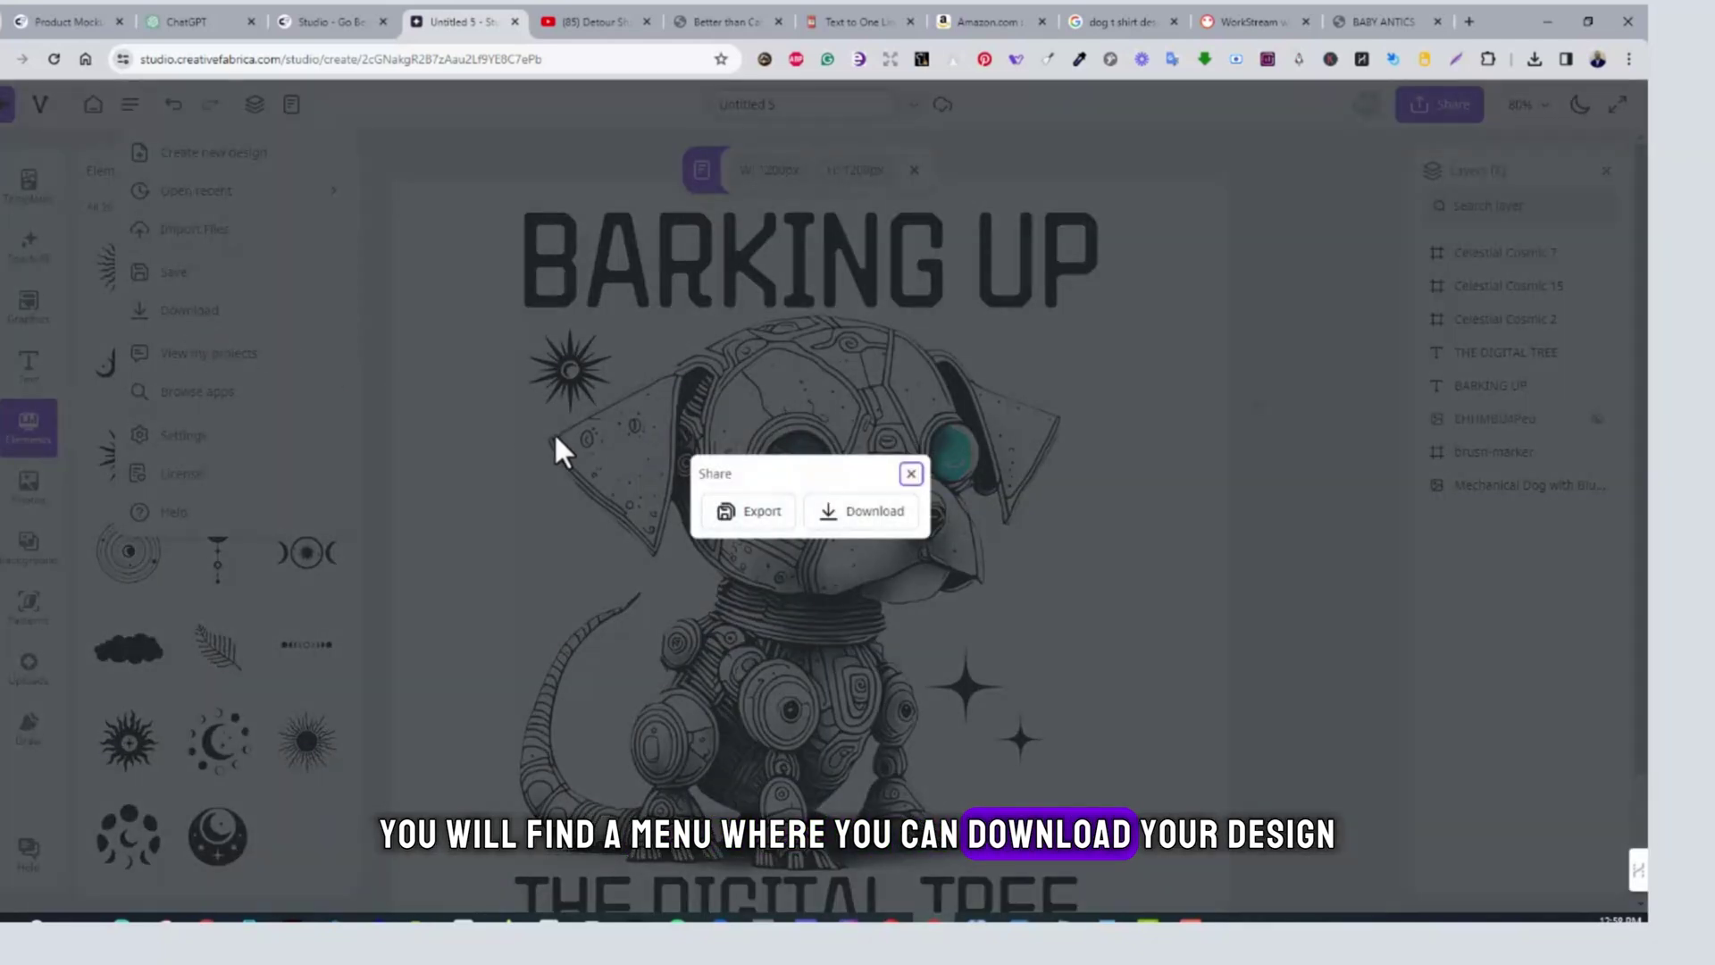
left_click(855, 520)
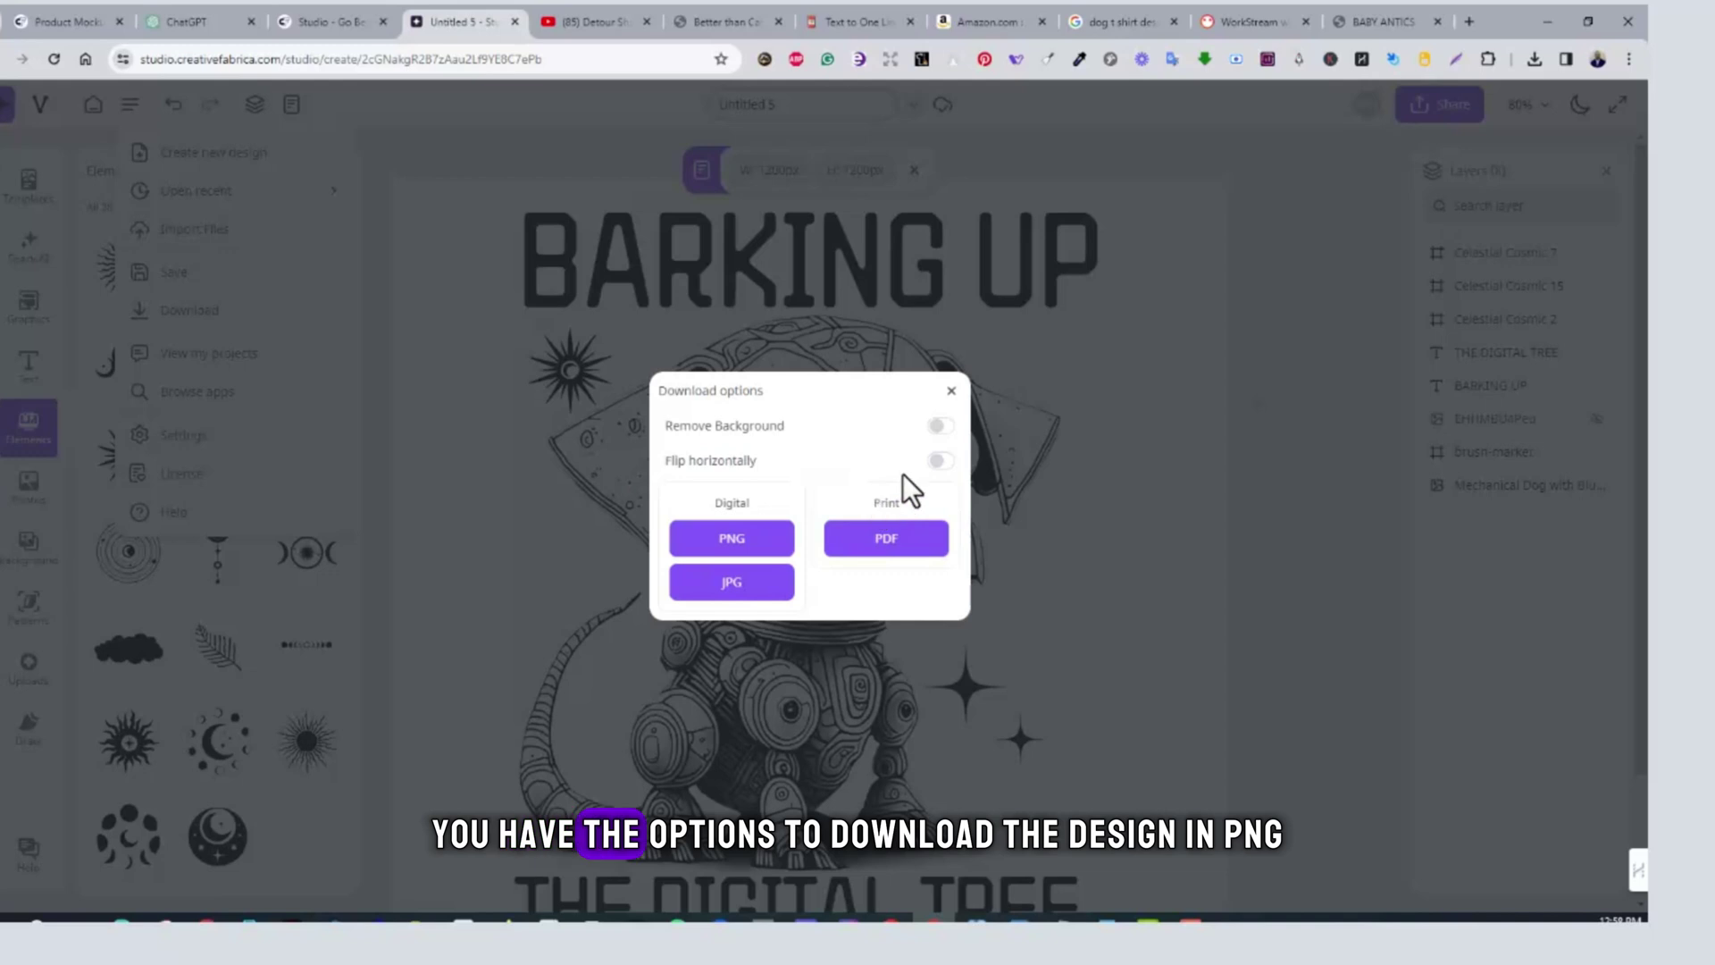
left_click(939, 426)
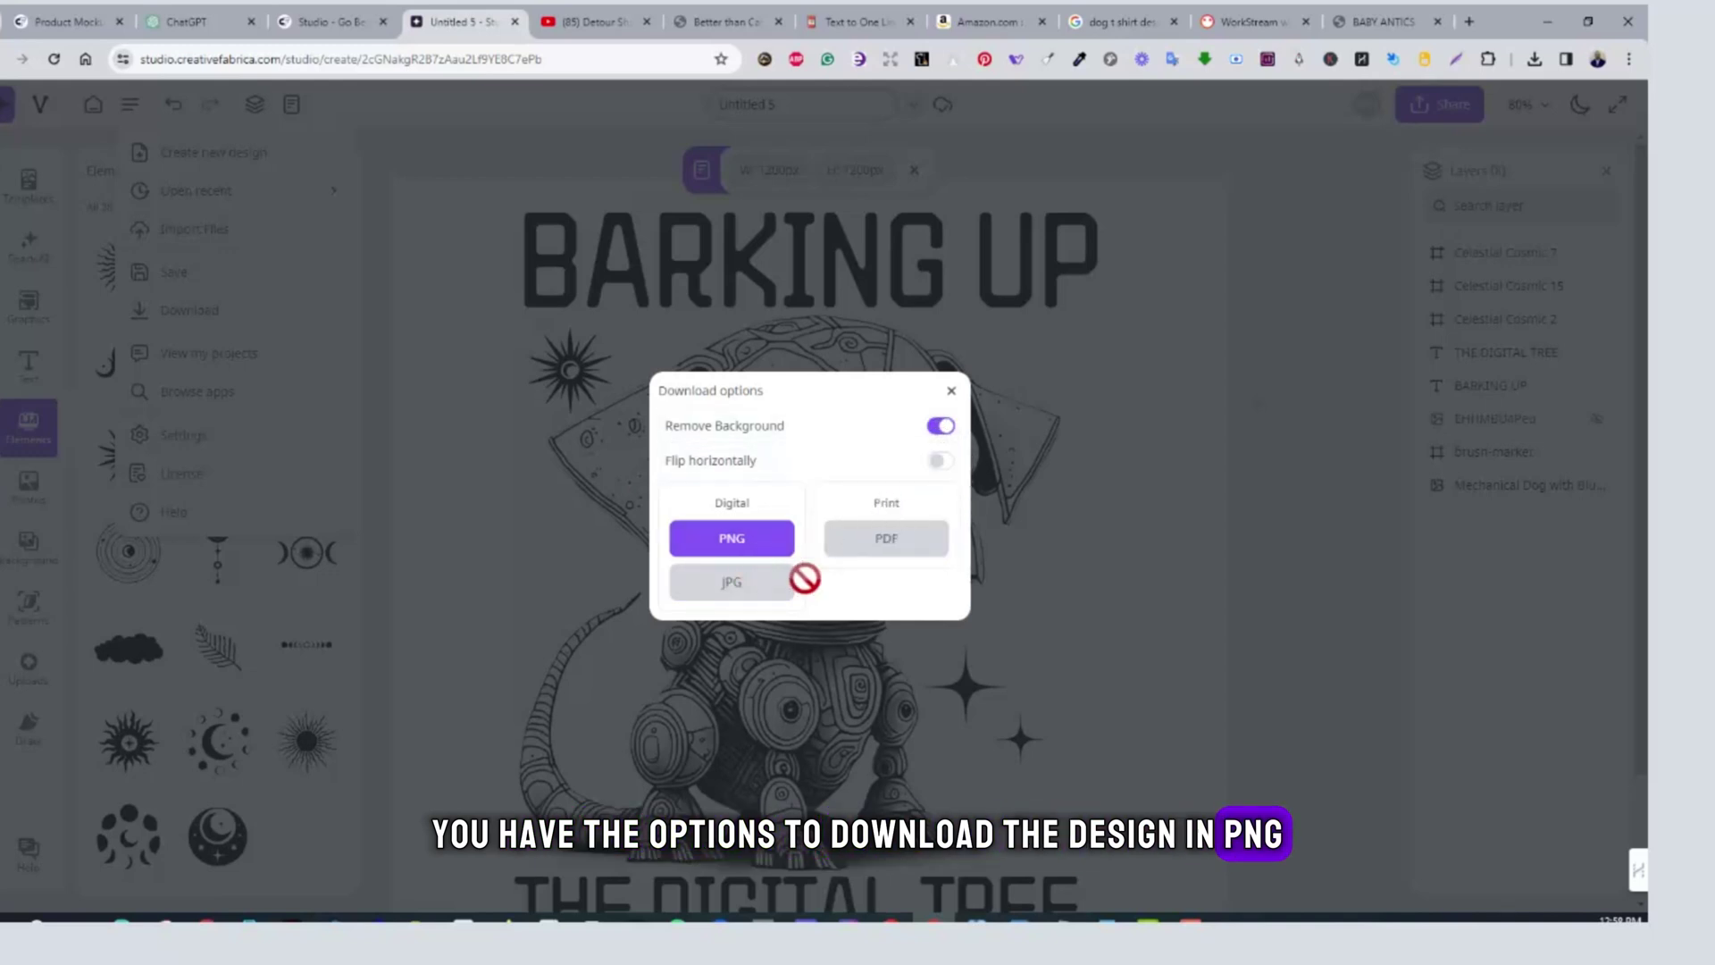
left_click(939, 427)
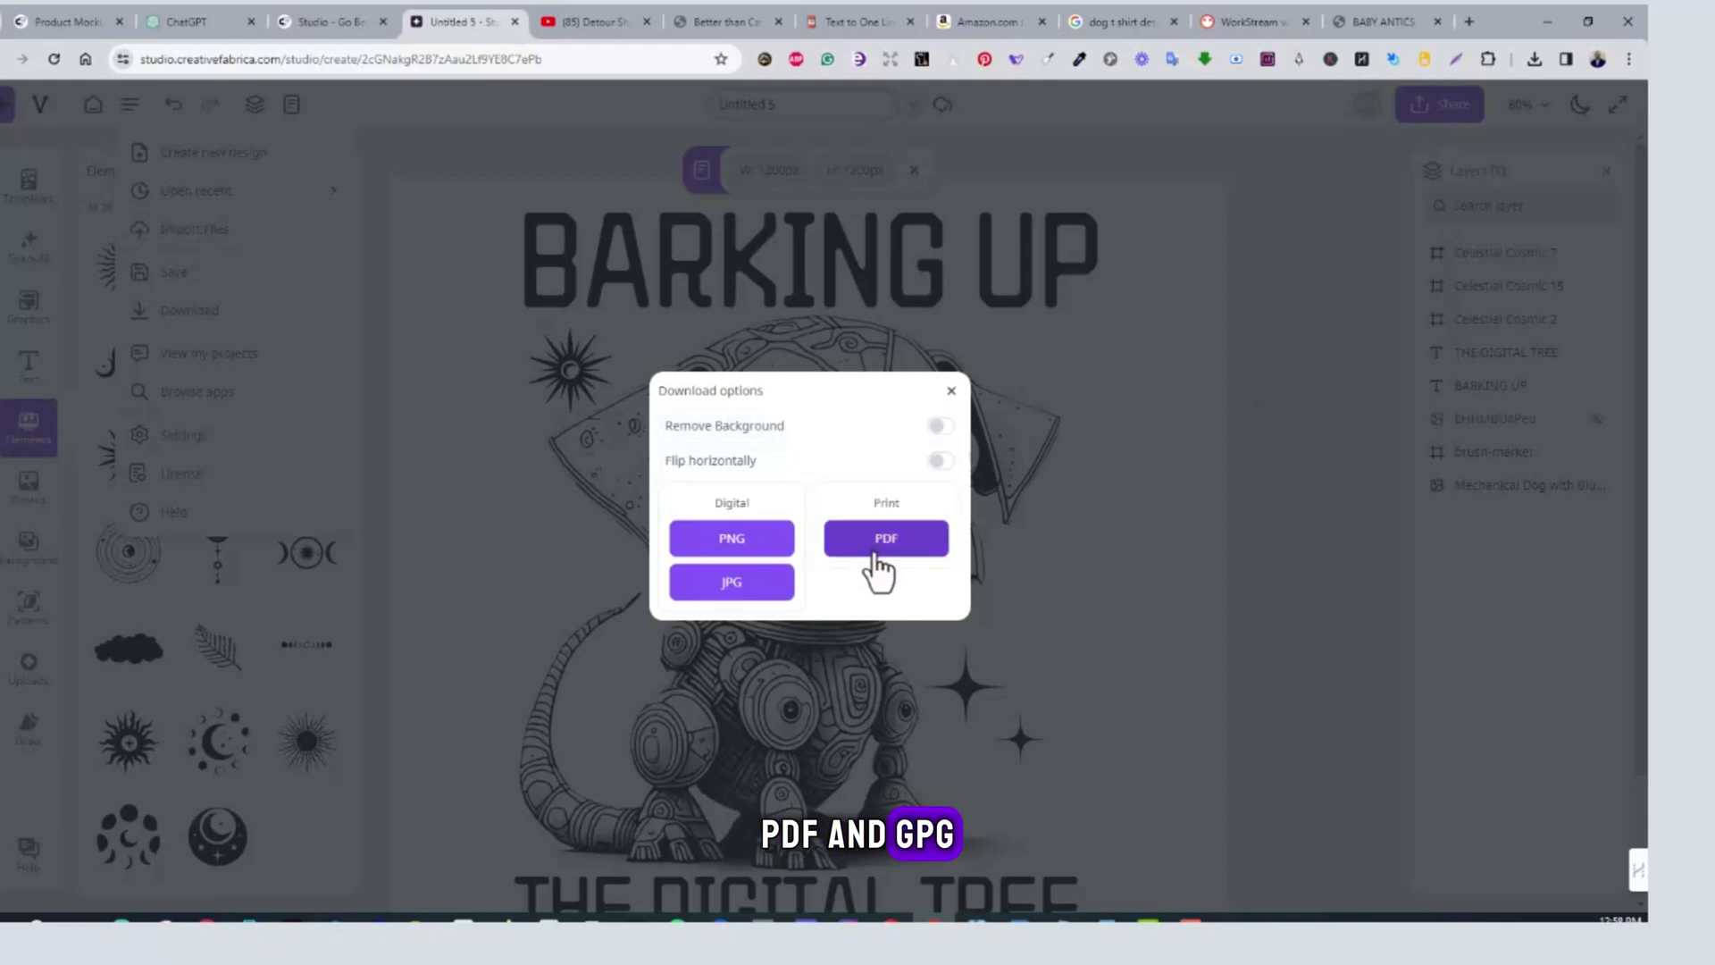
left_click(939, 426)
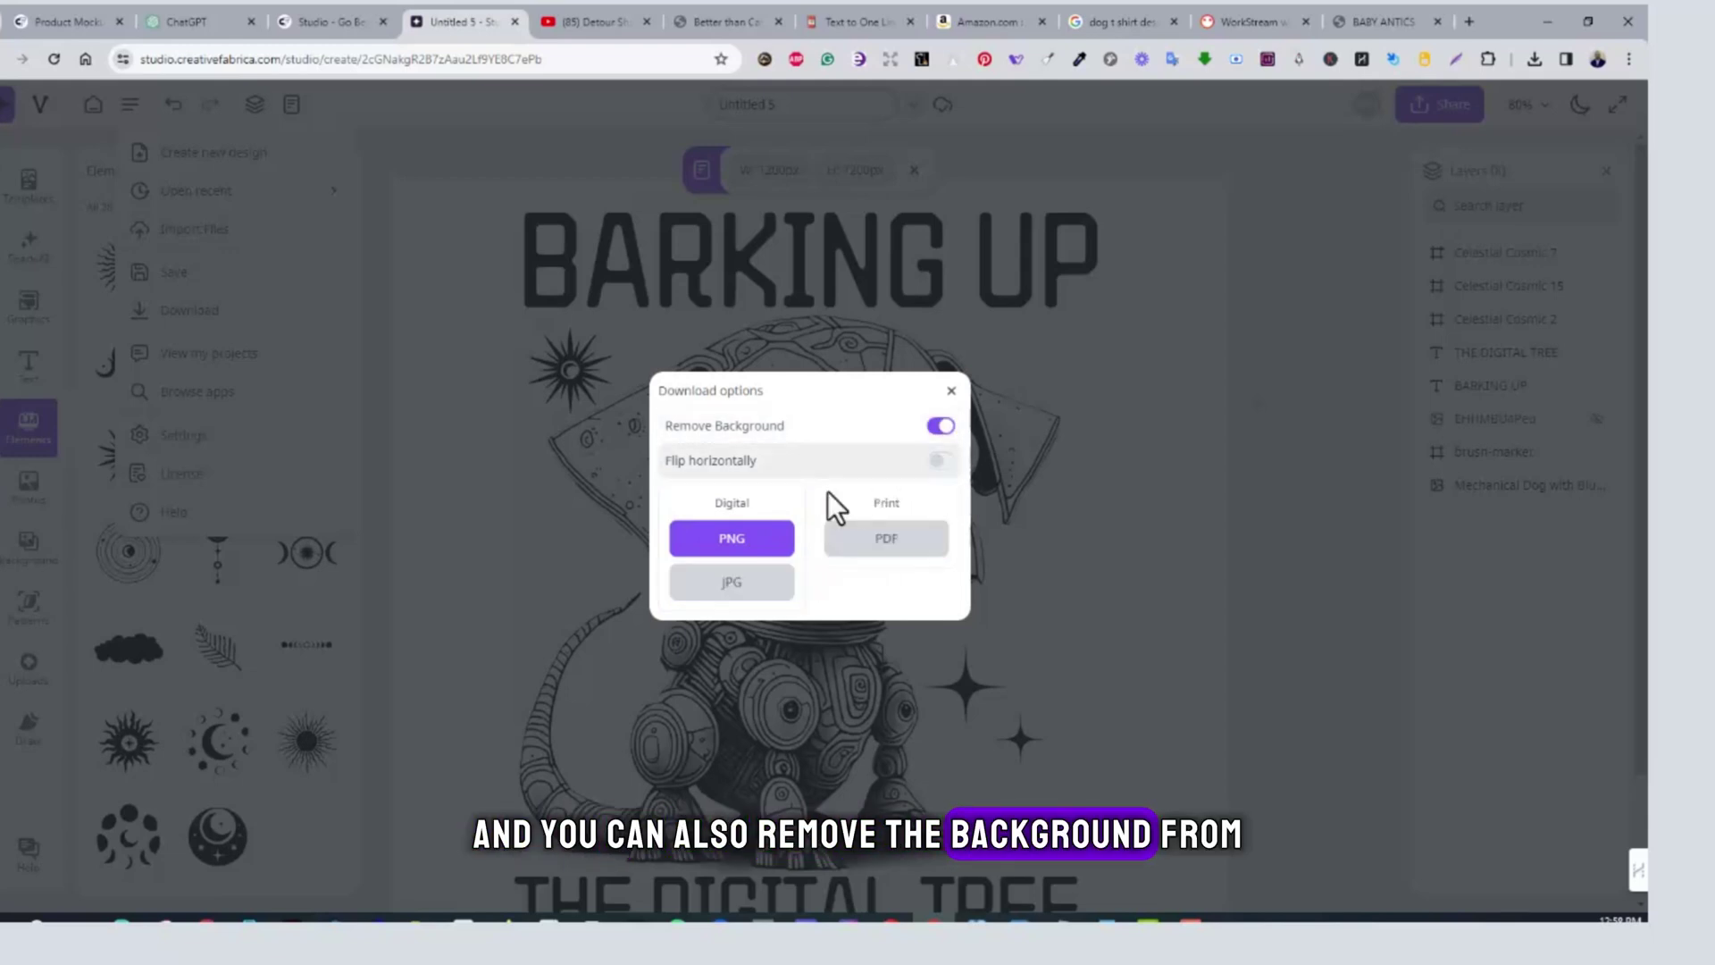
left_click(765, 558)
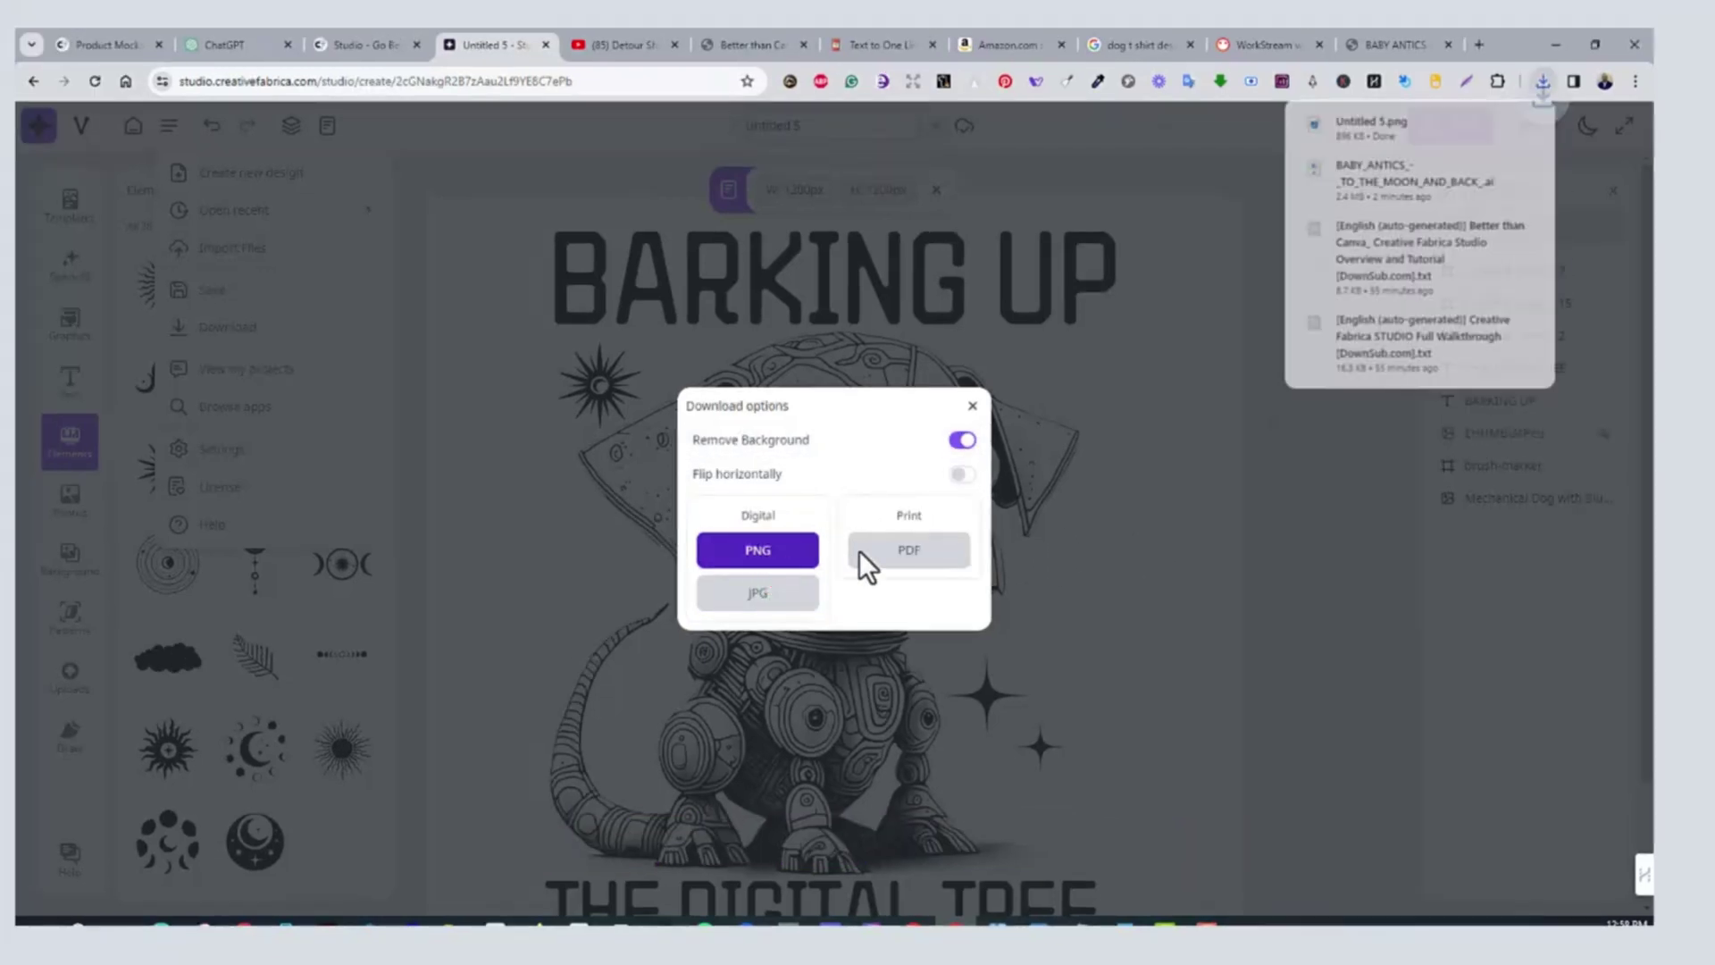
left_click(1175, 466)
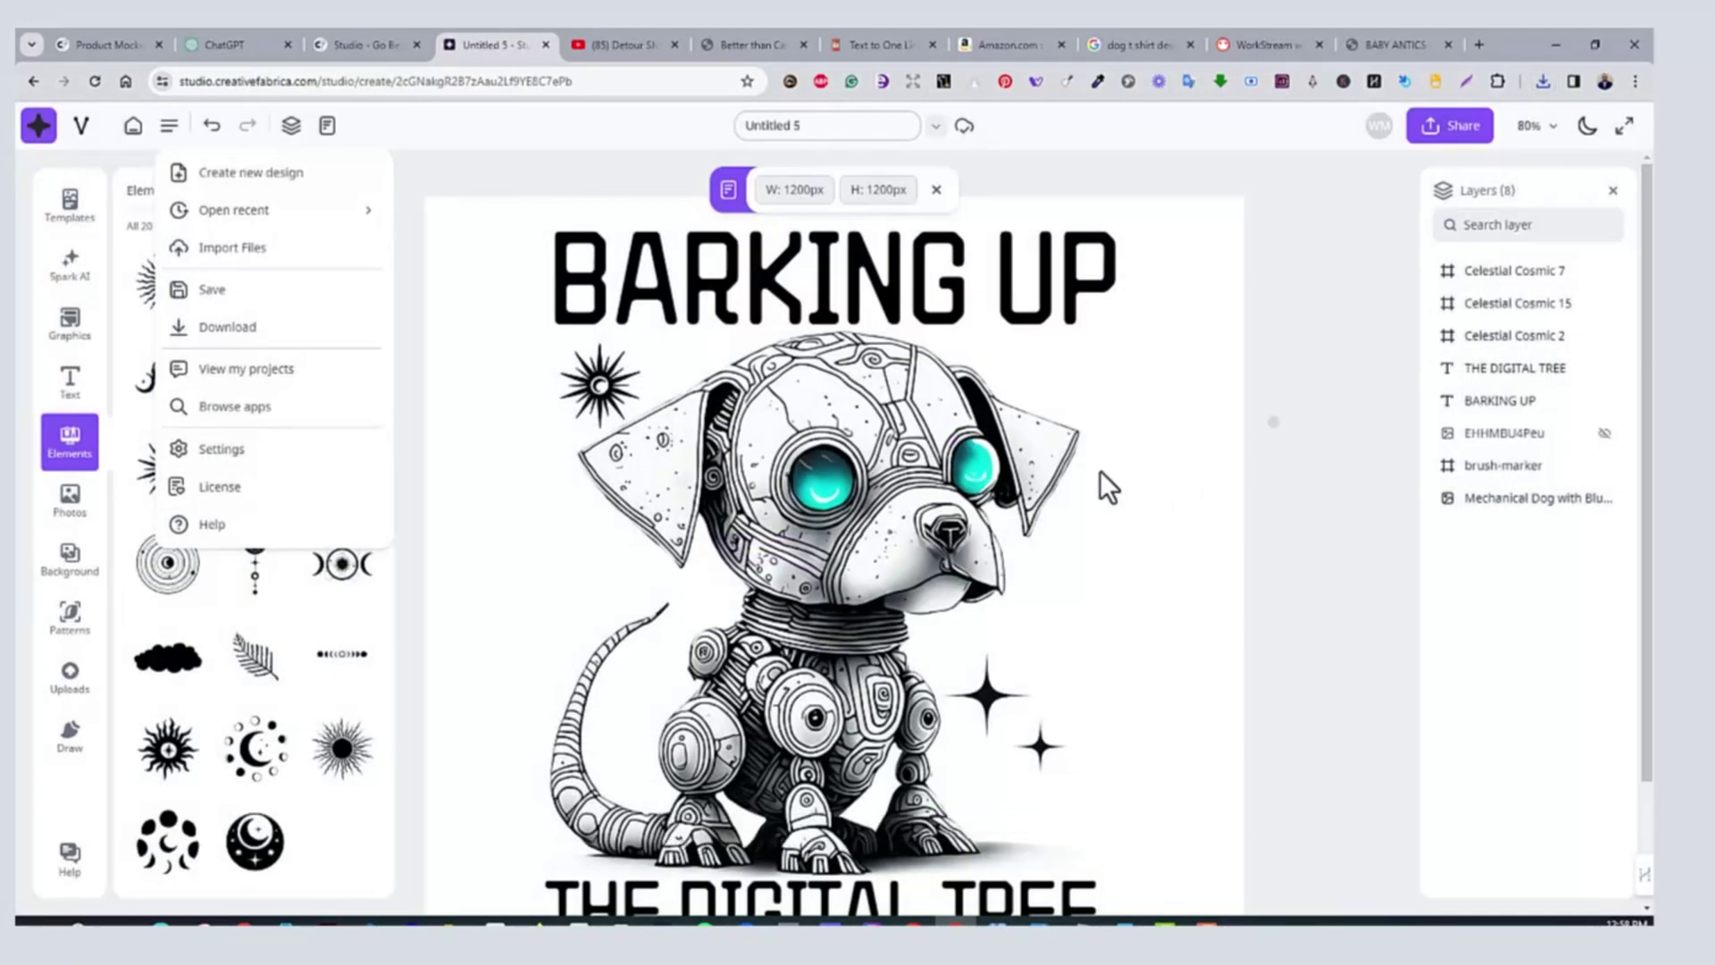
scroll(1225, 515, "down", 1)
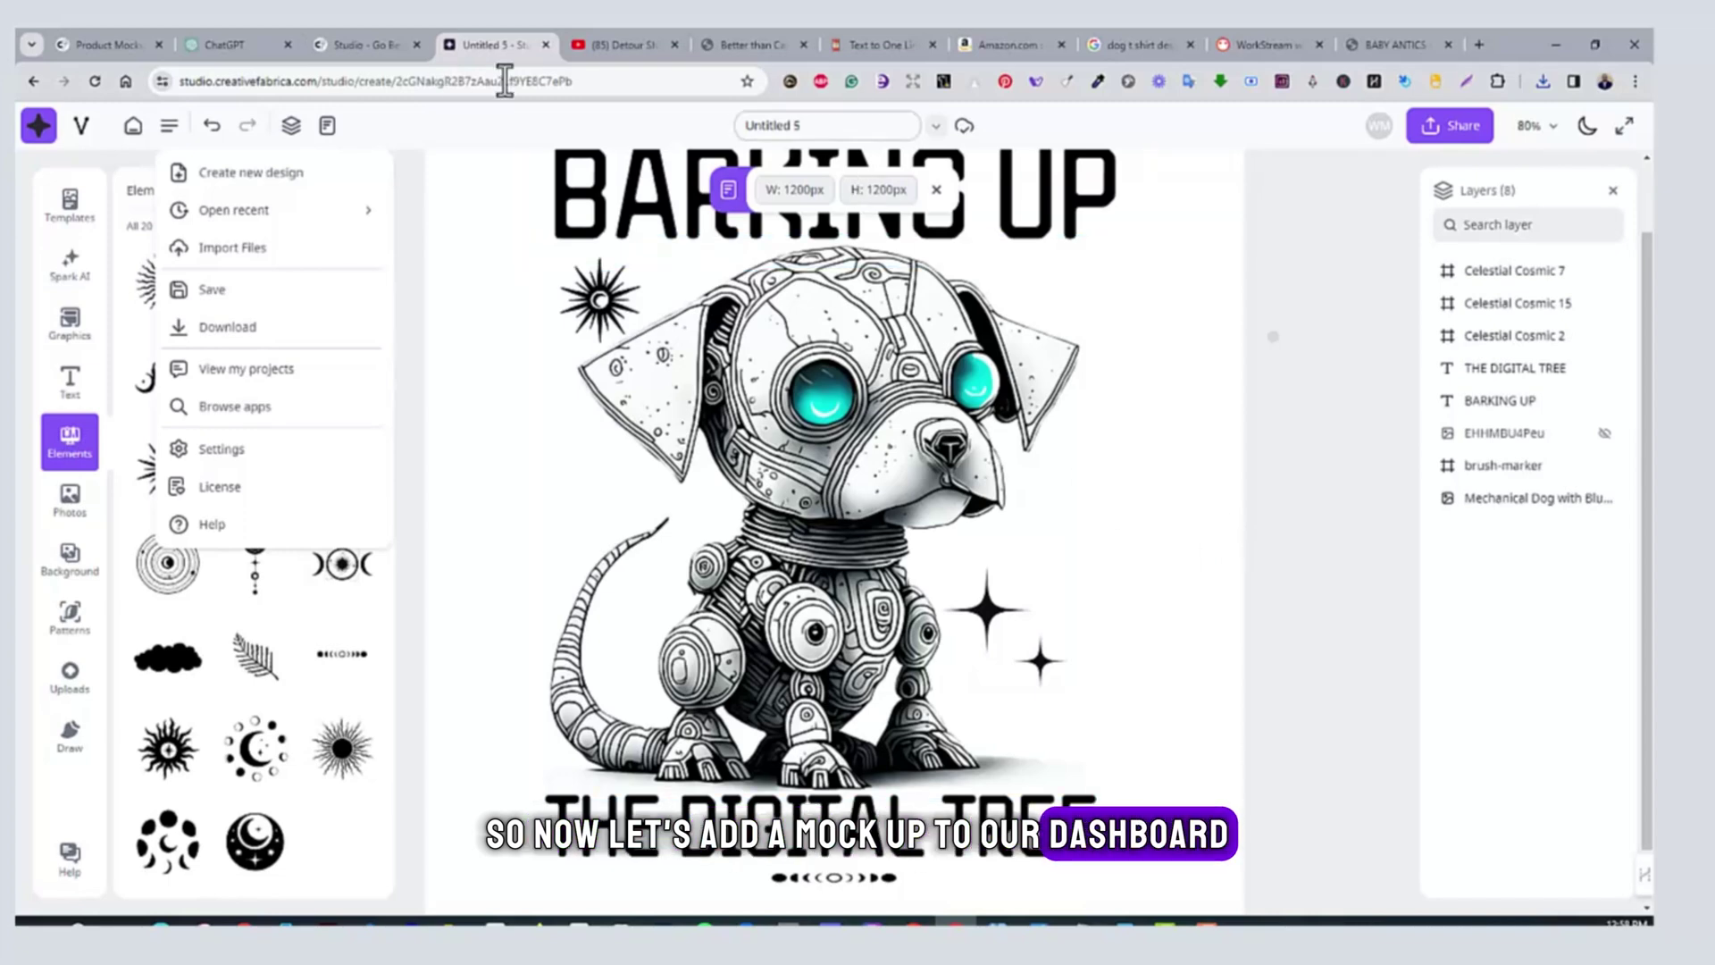
Go to the Product Mockups page and search for 'white t-shirt mockup'
left_click(368, 46)
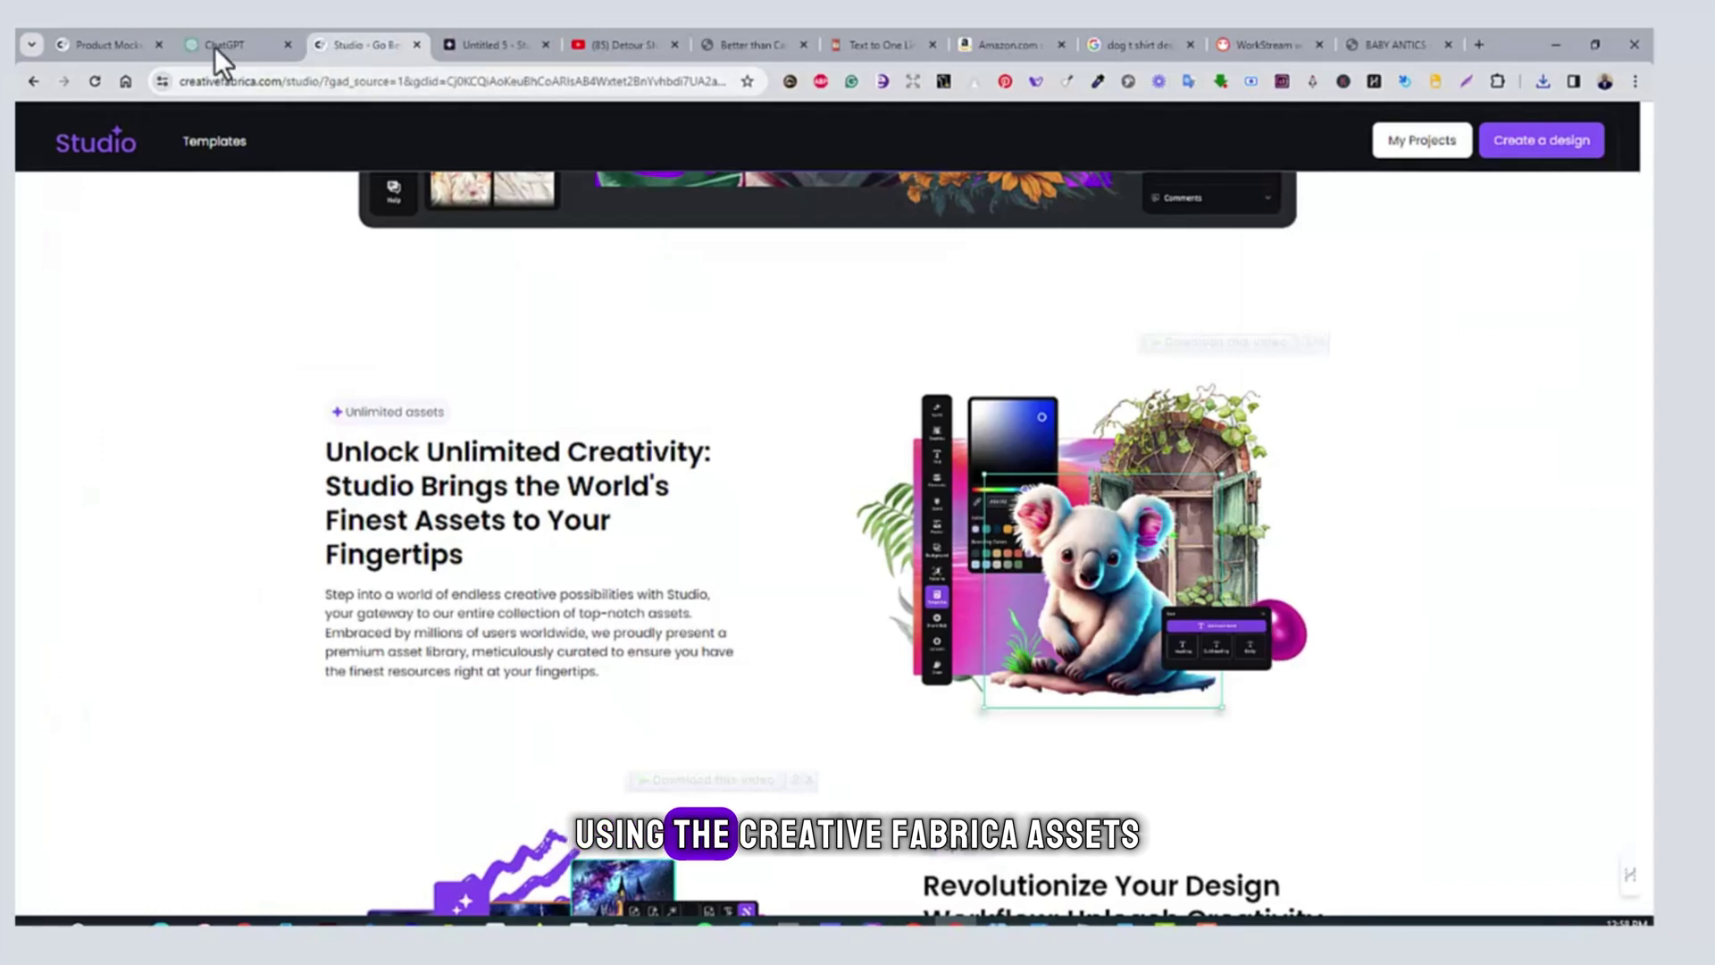
left_click(104, 40)
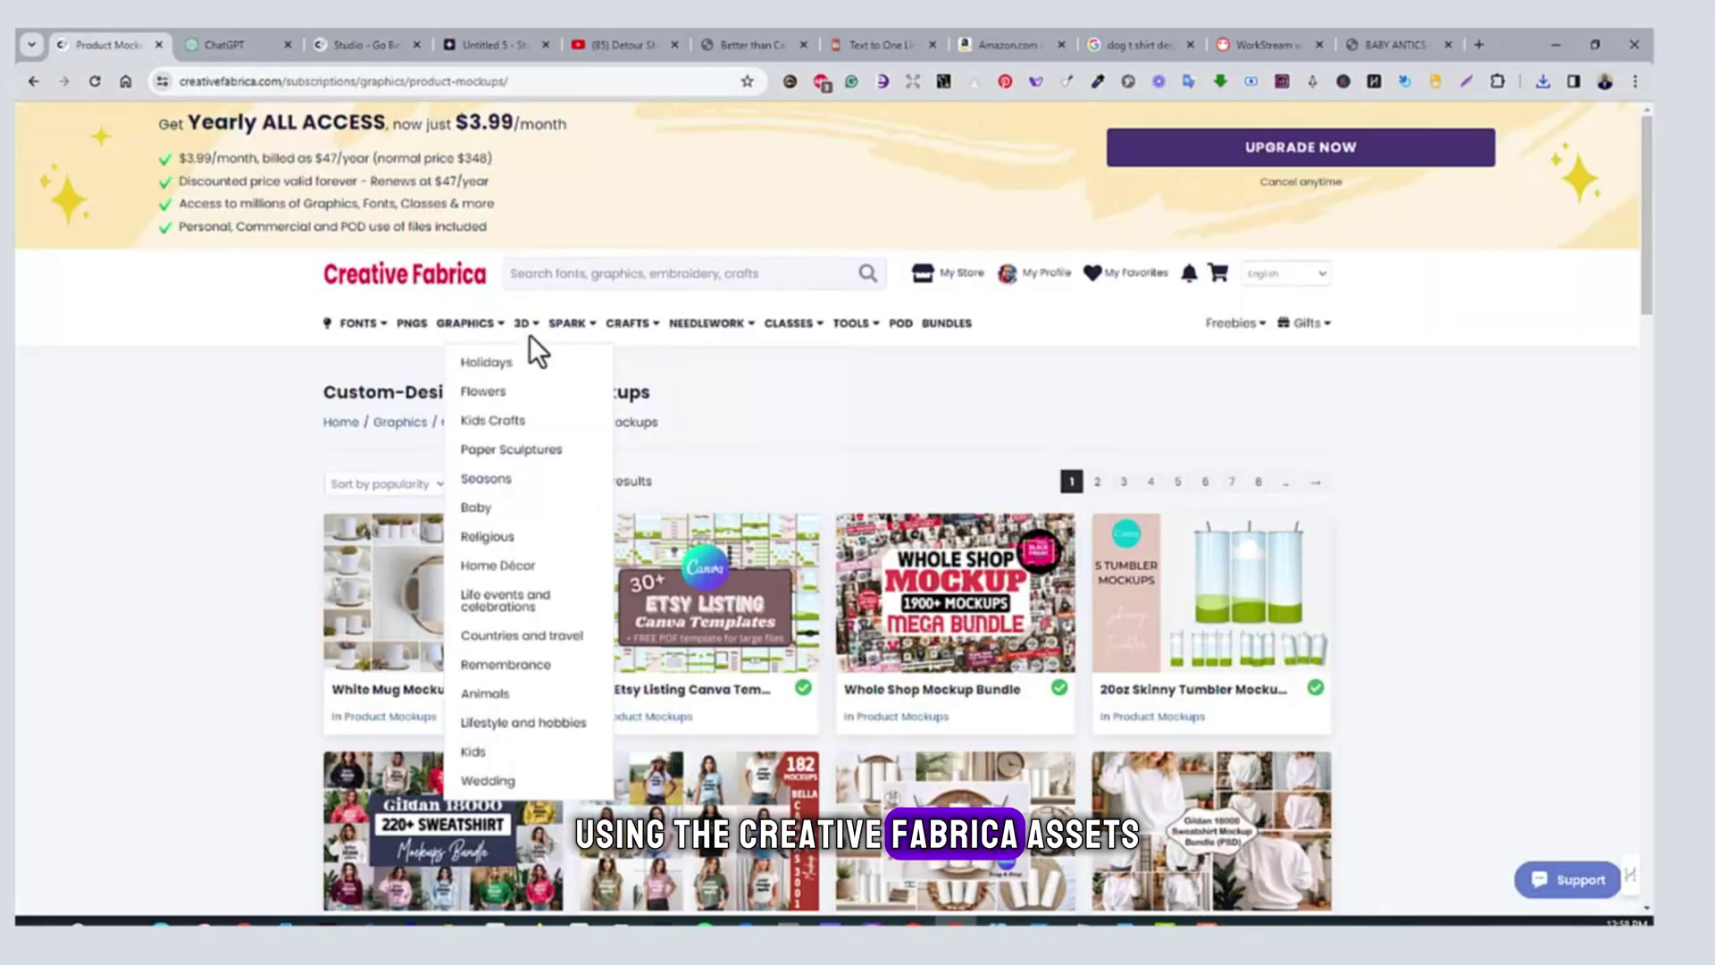
mouse_move(516, 330)
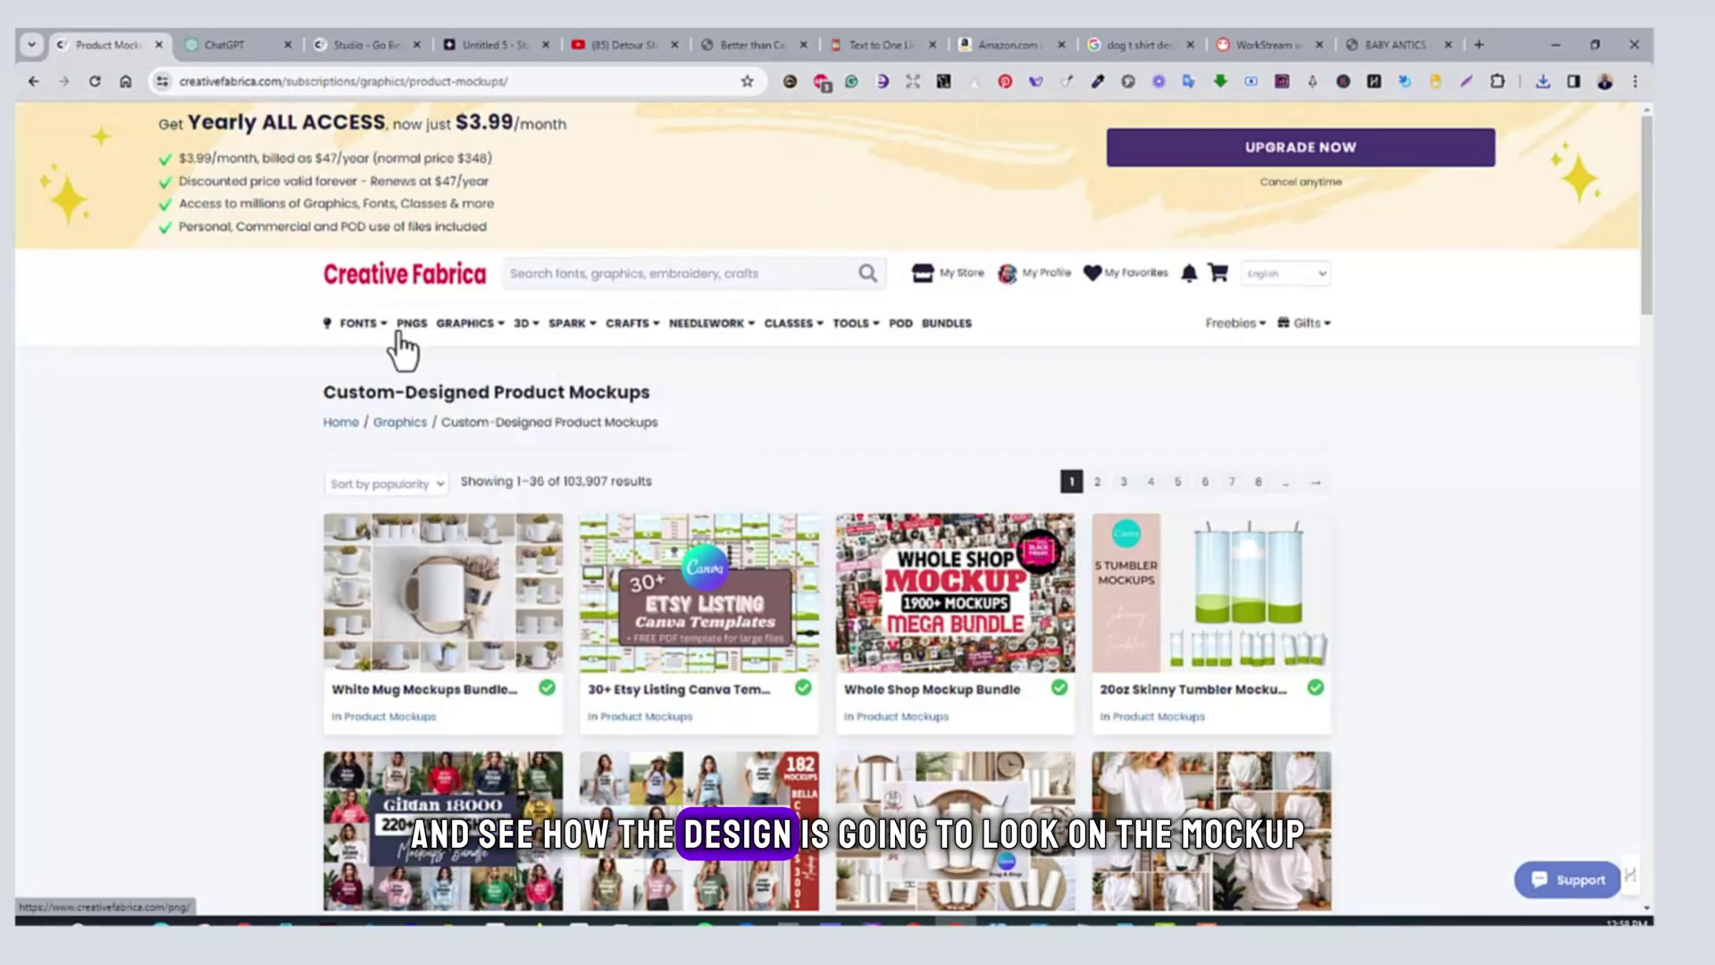
mouse_move(374, 332)
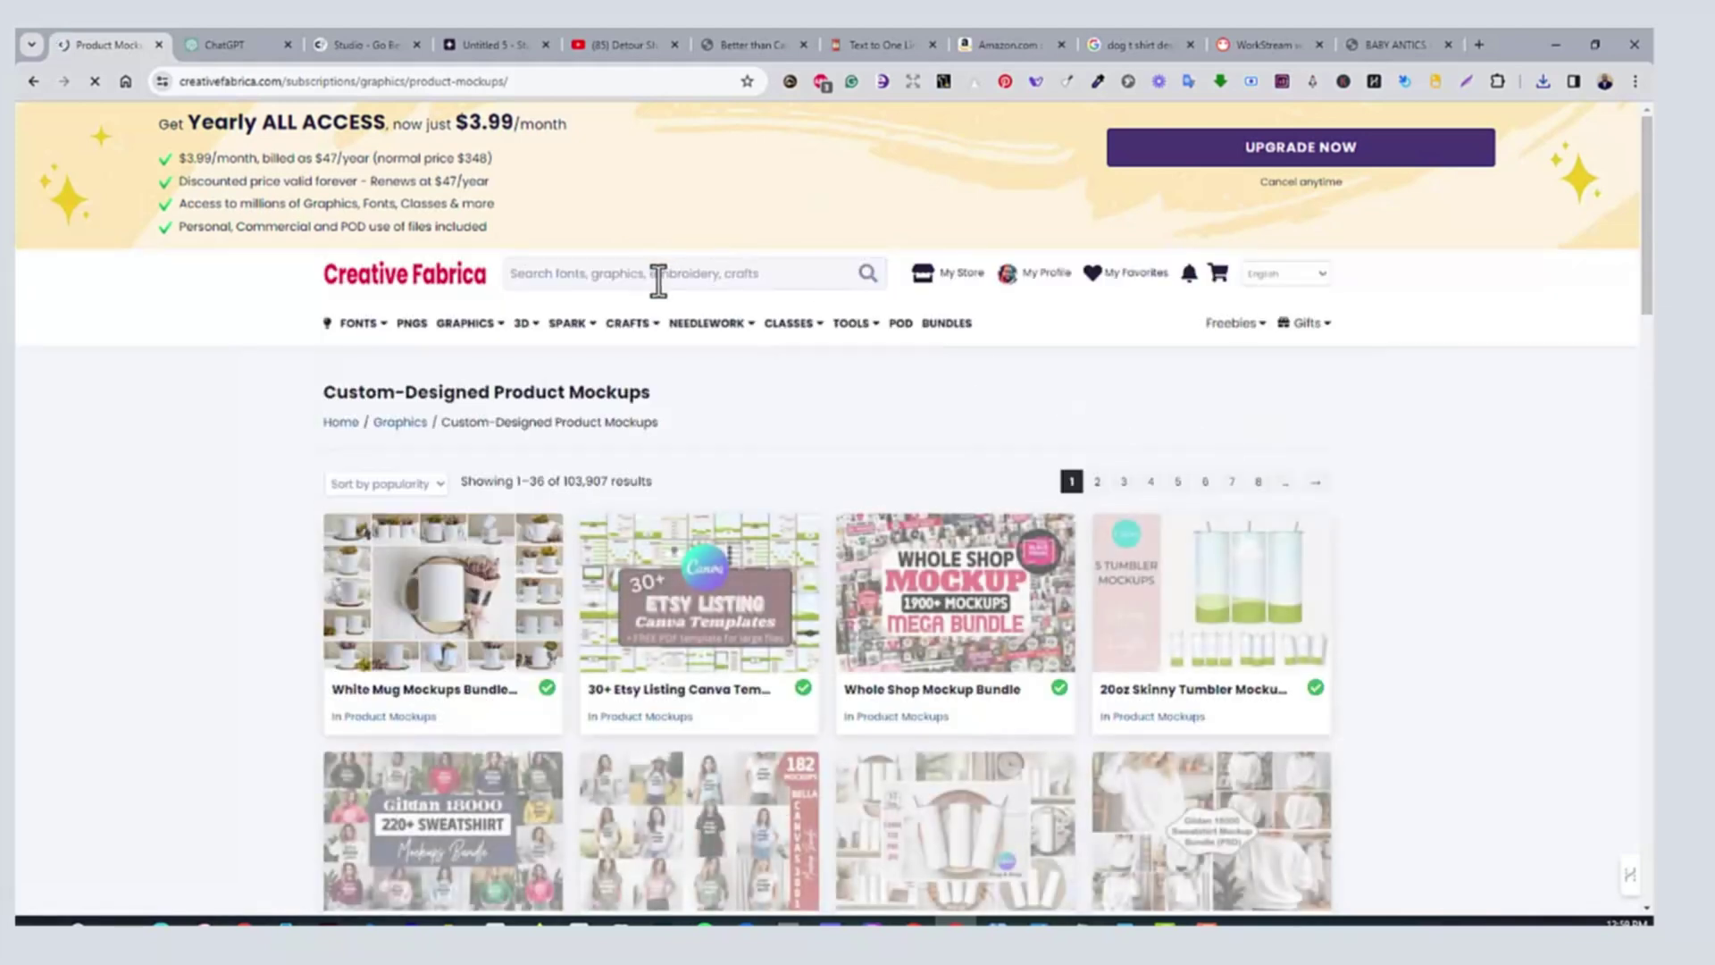
left_click(738, 251)
type("whit")
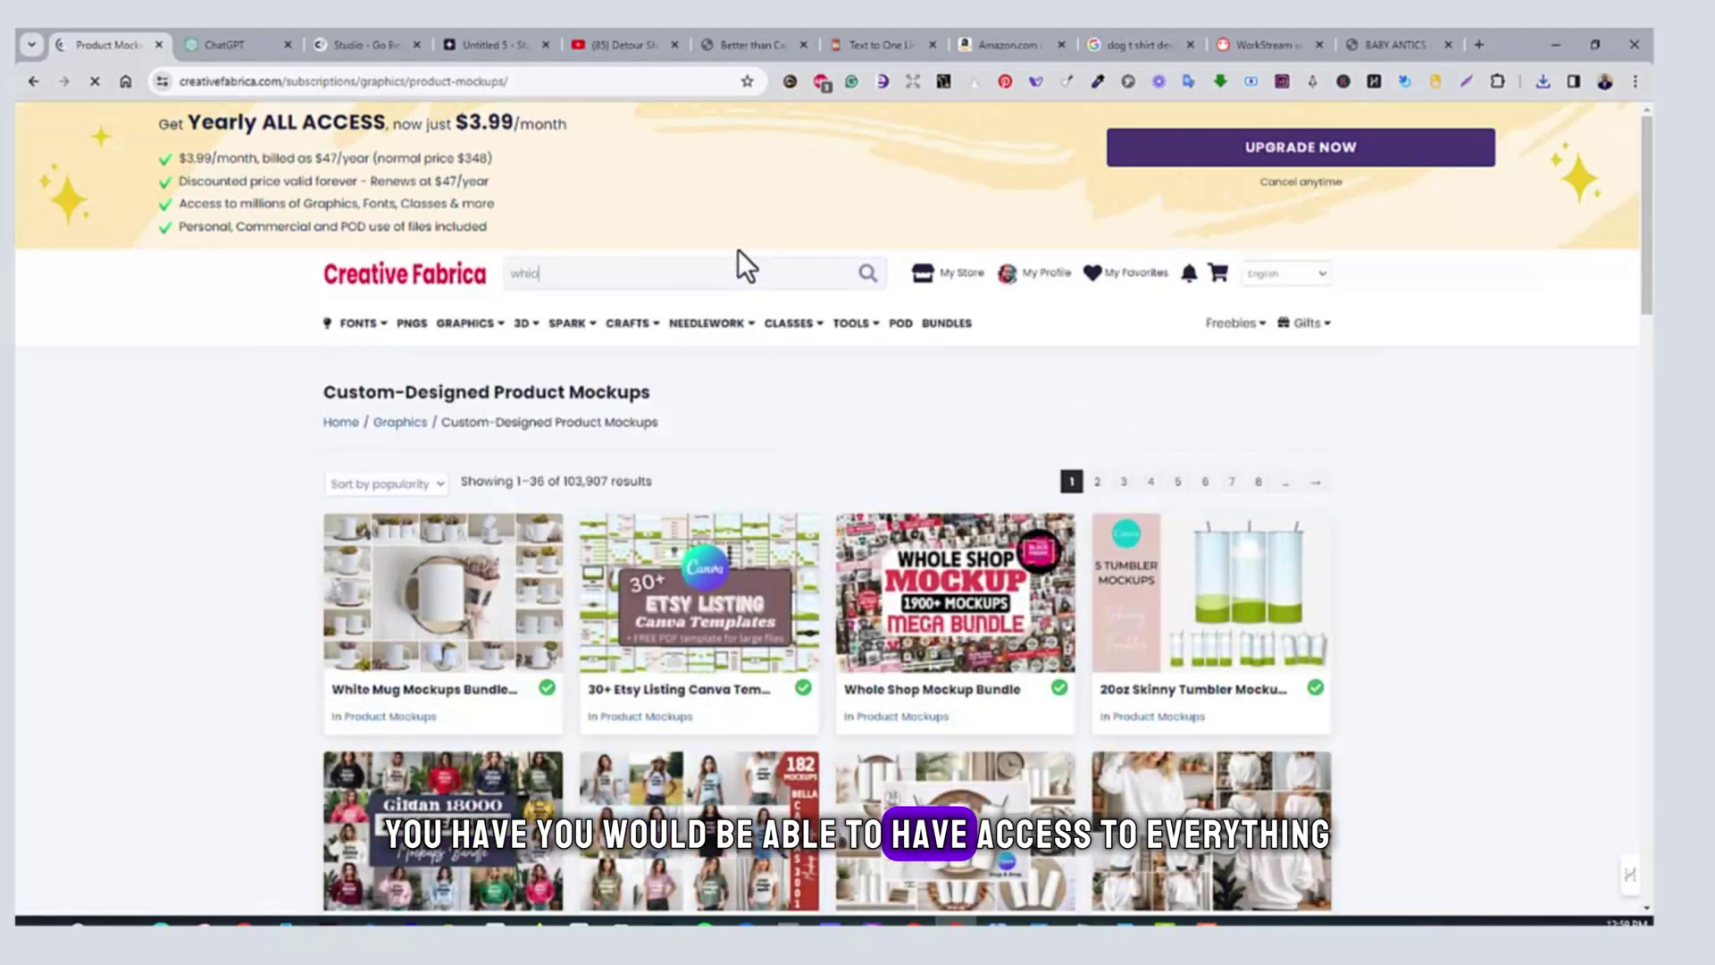
type("e t")
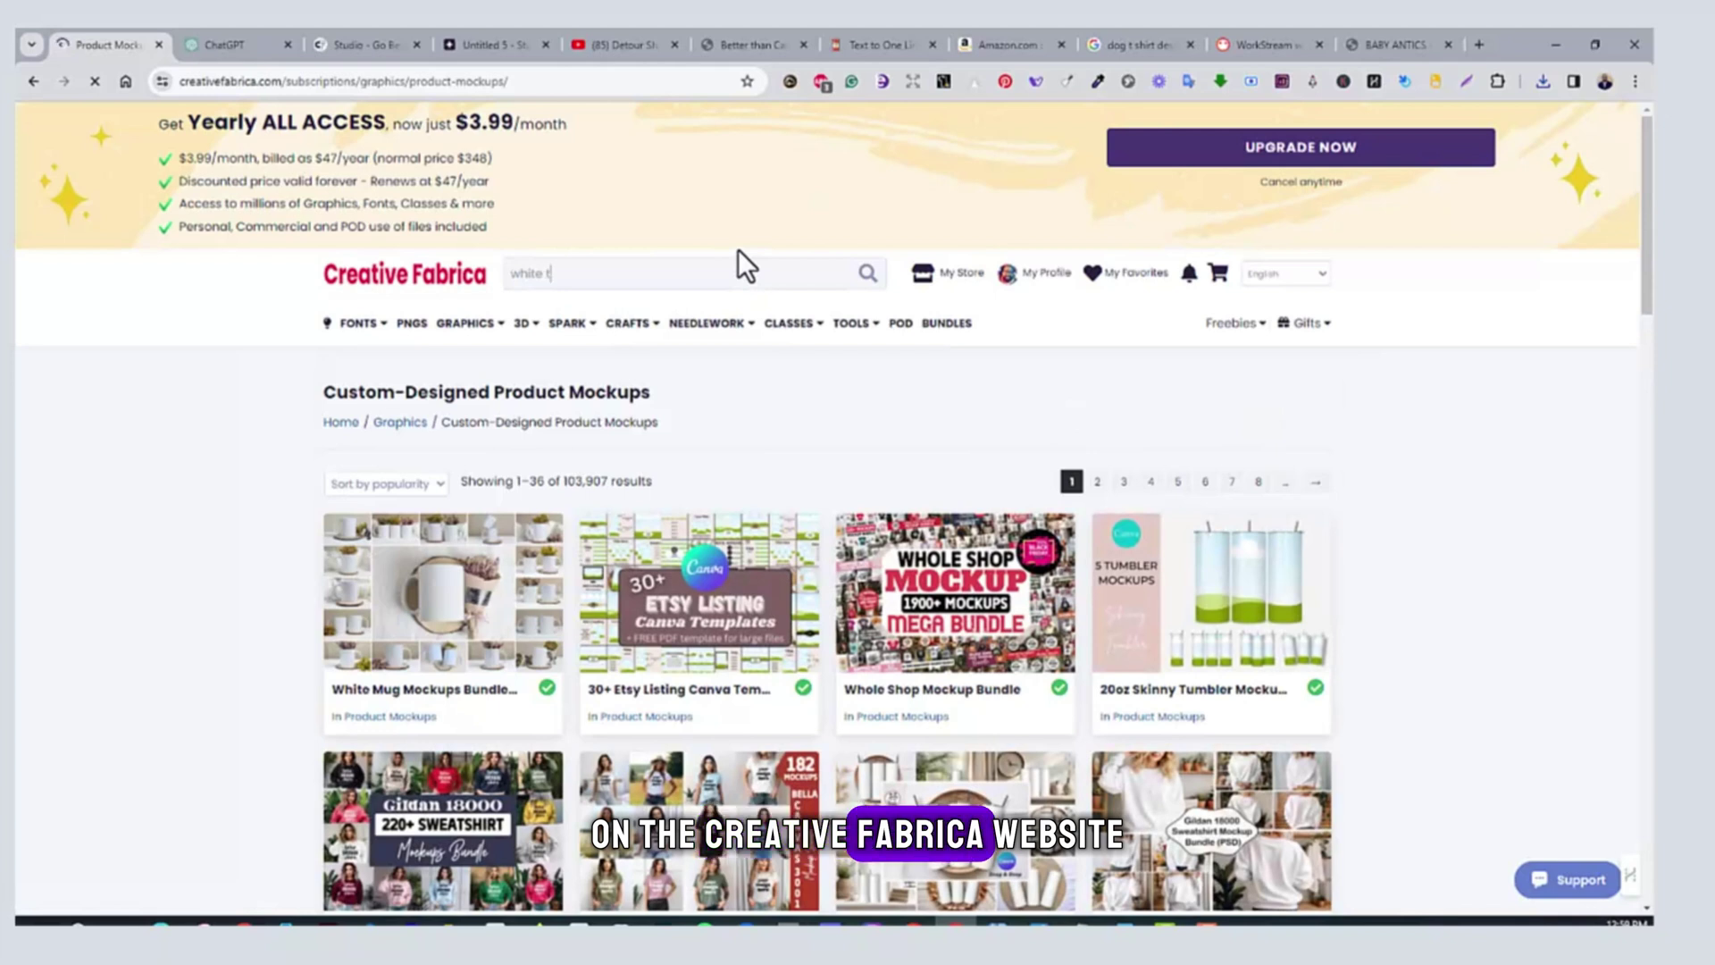
type("-shirt mocku")
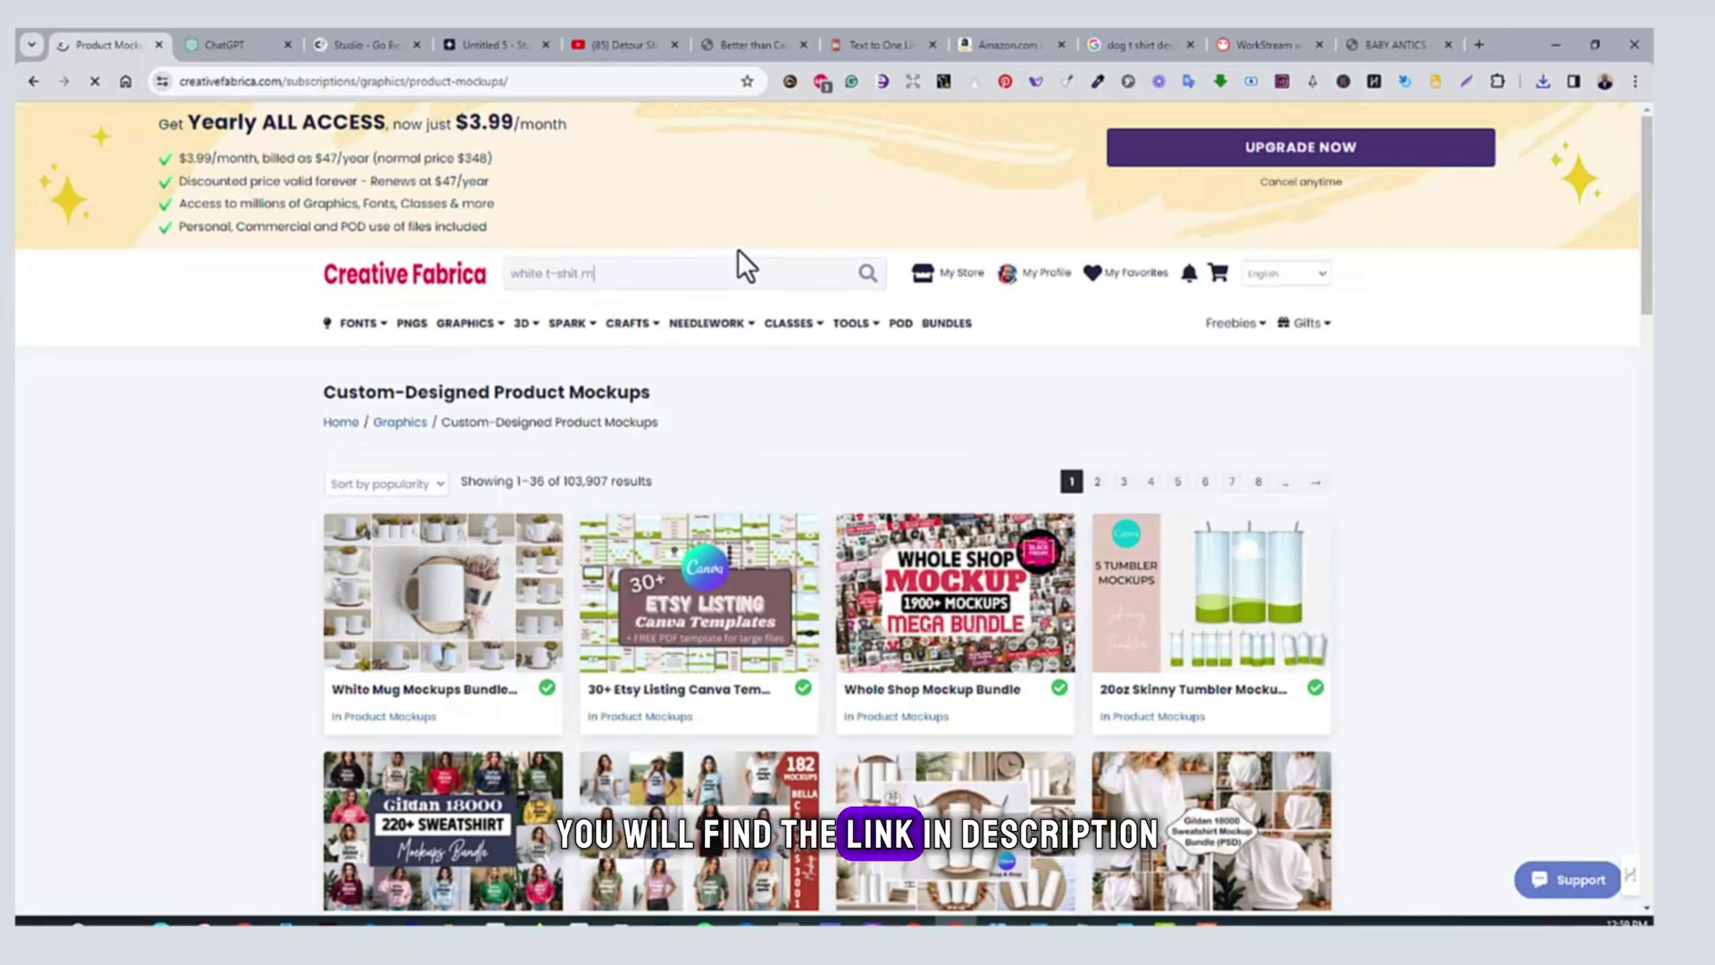
type("p")
key("Return")
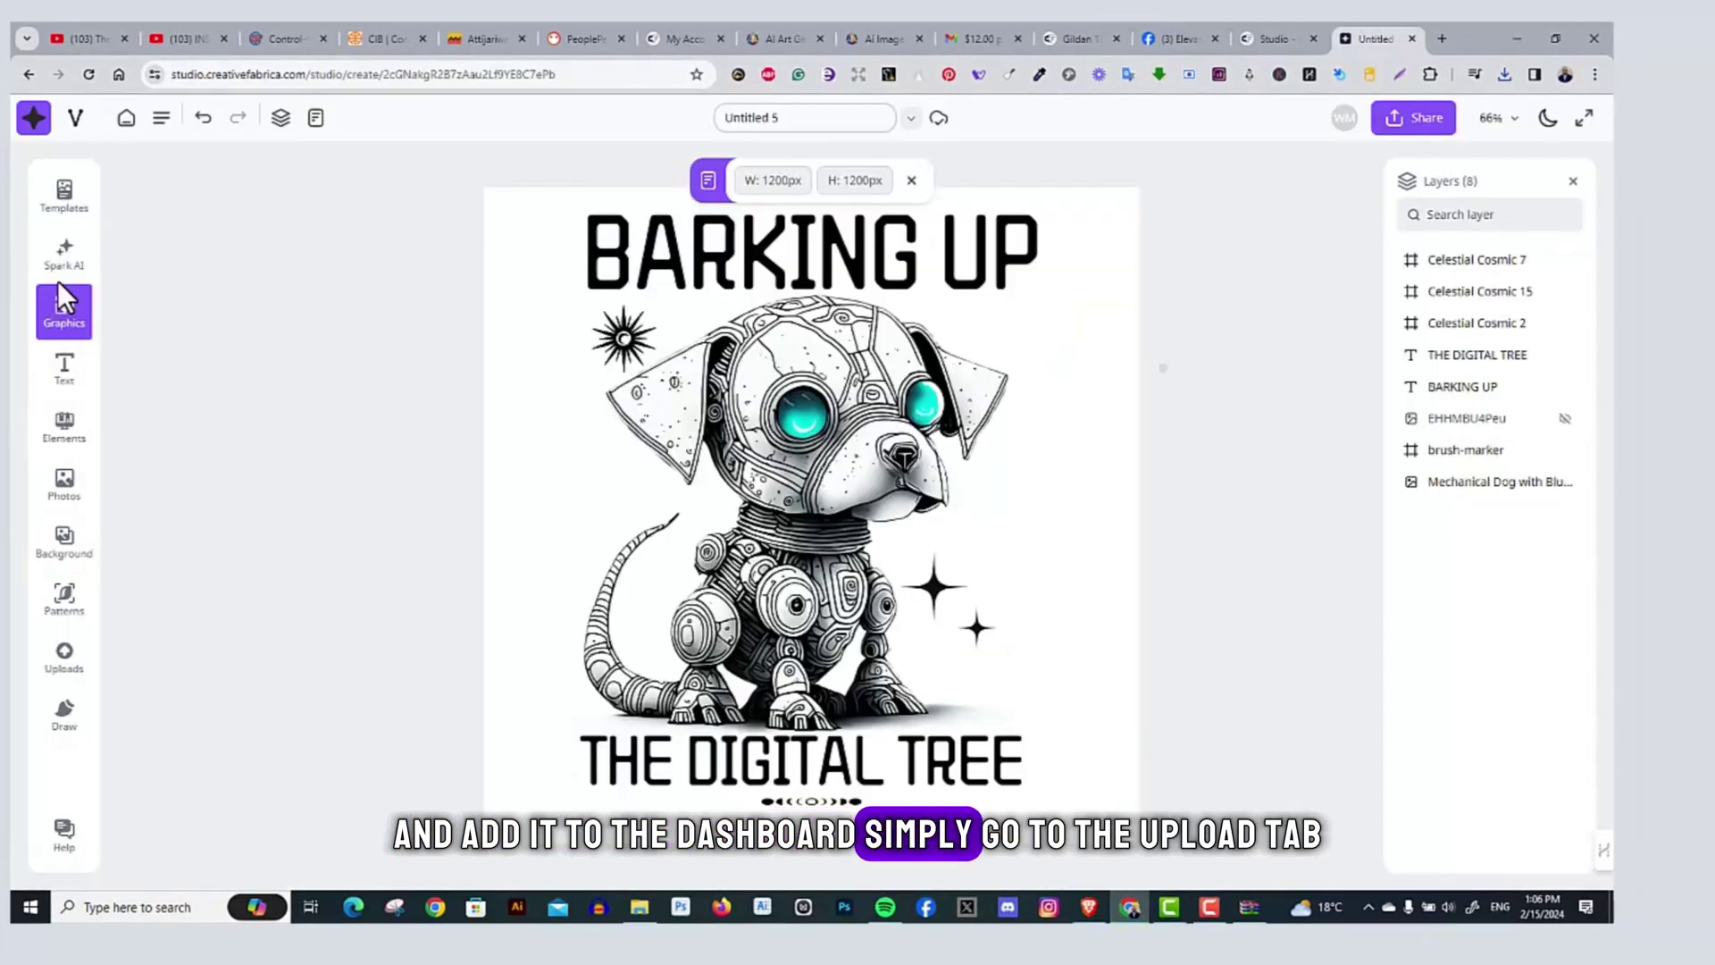
Upload the white sweatshirt mockup image, add it to the canvas and shrink it
left_click(66, 656)
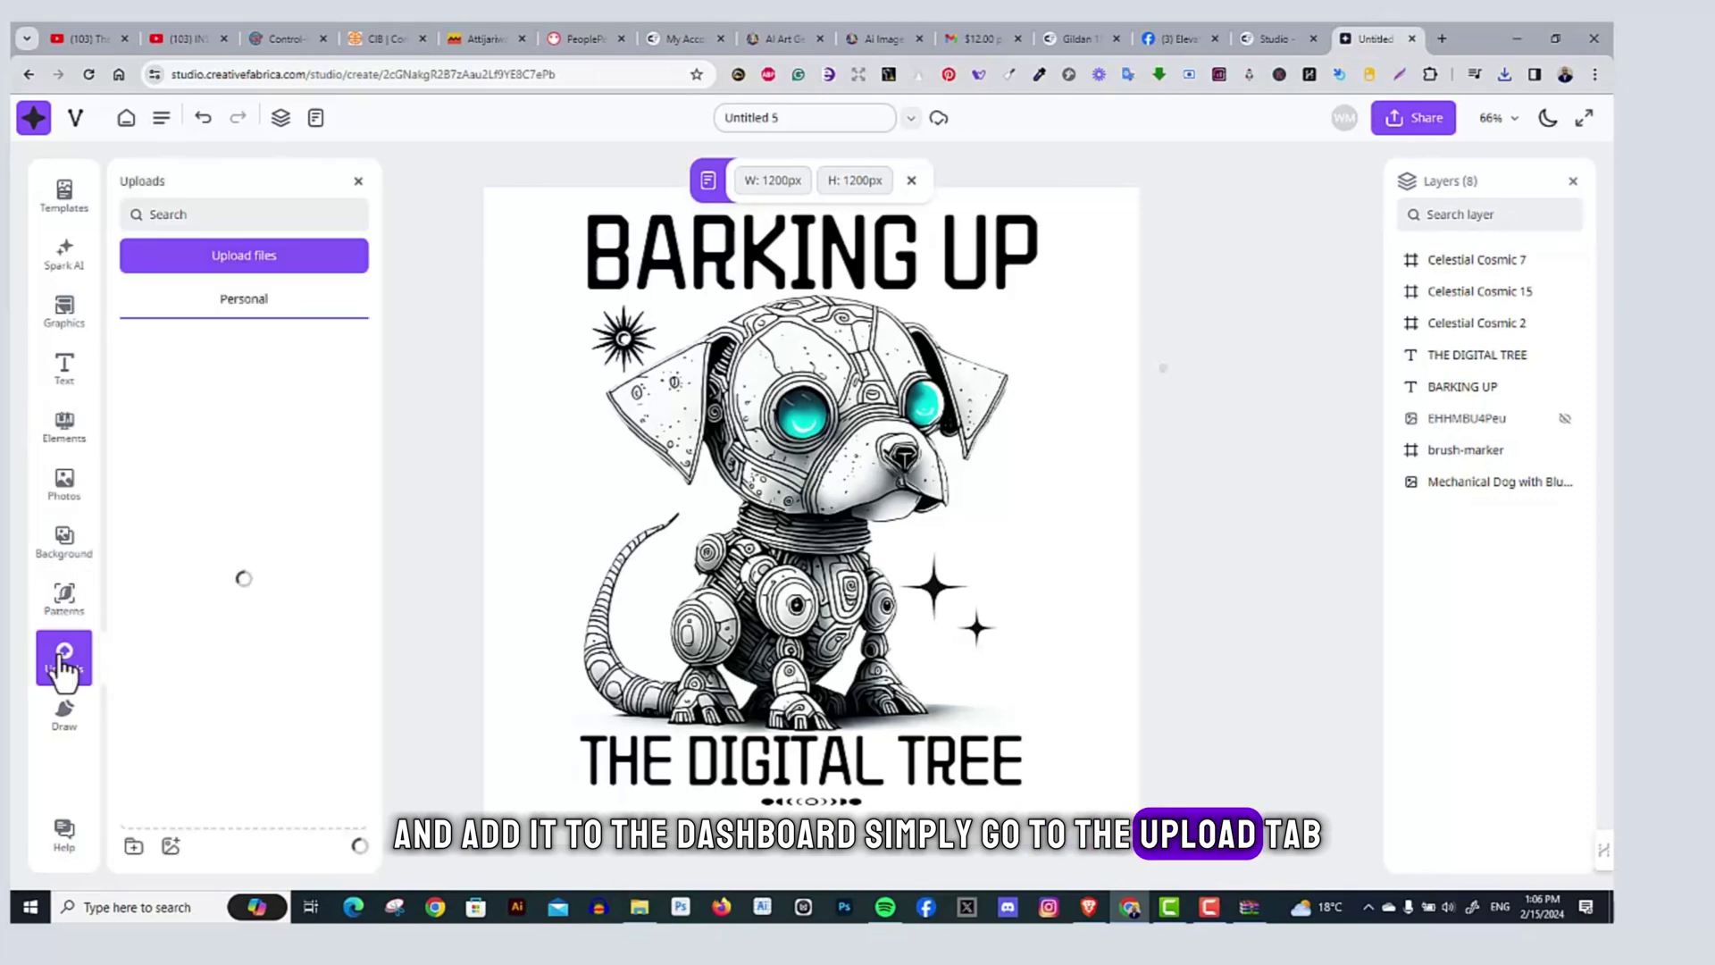
left_click(259, 264)
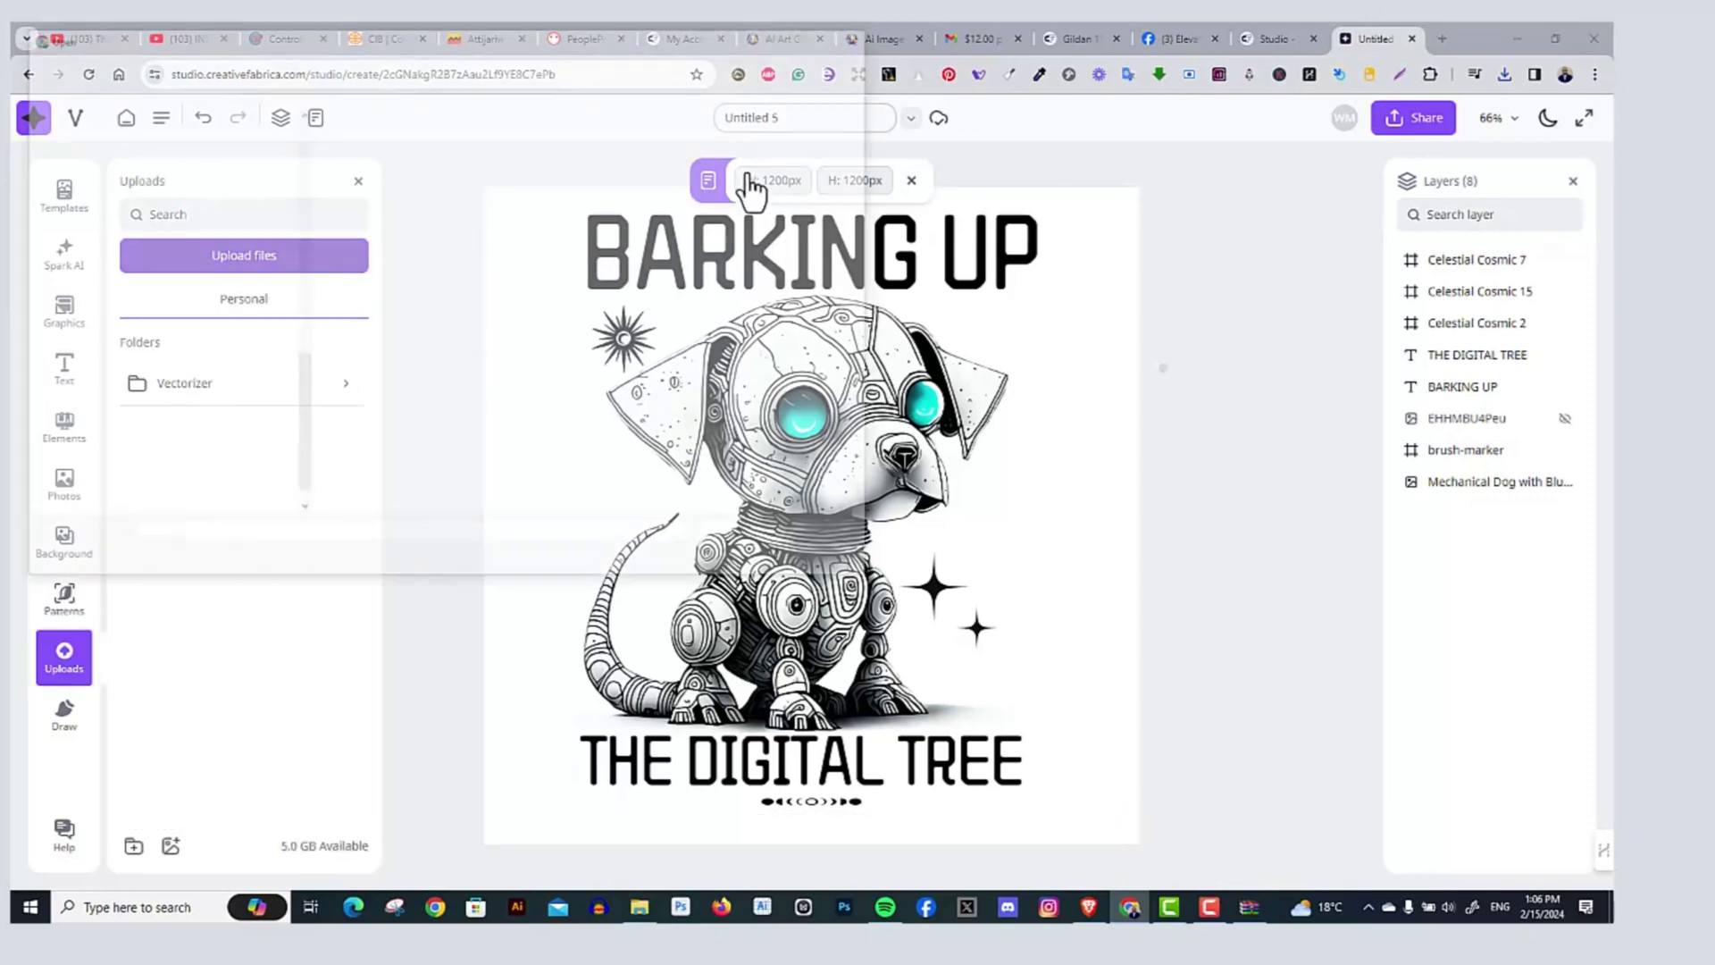
double_click(357, 255)
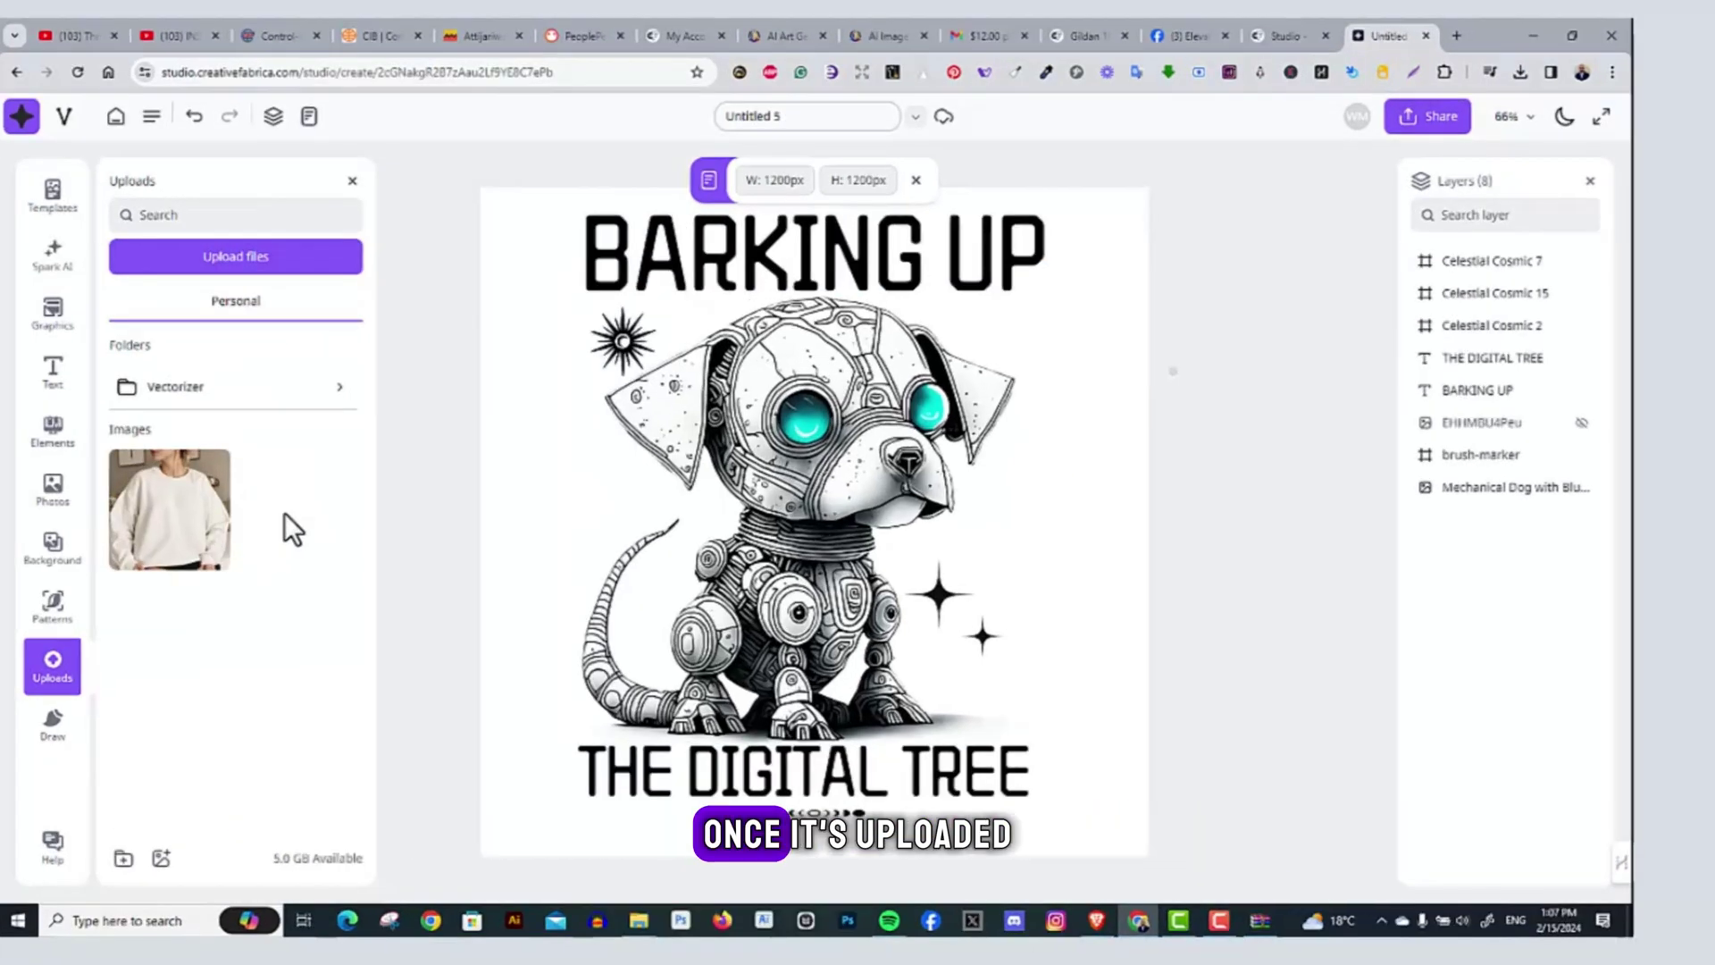
left_click(170, 509)
left_click_drag(788, 544, 650, 651)
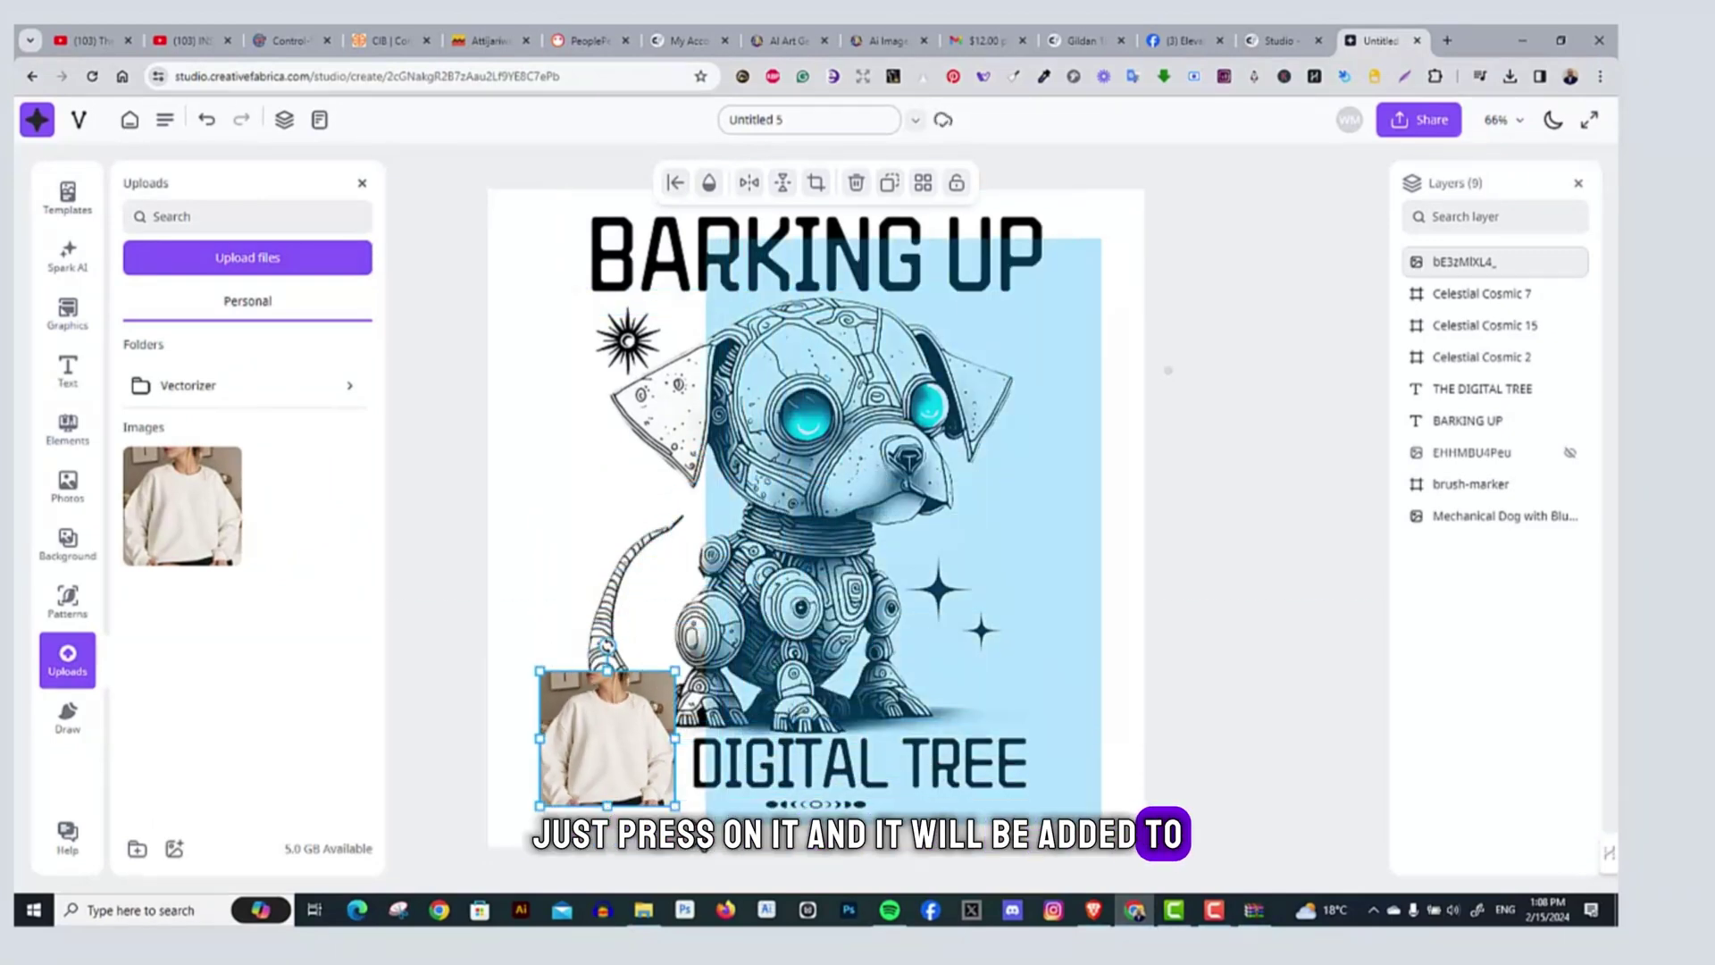
Move the sweatshirt photo beside the design and marquee-select the dog, text and stars
left_click(739, 741)
left_click_drag(586, 748, 462, 702)
left_click_drag(1072, 192, 622, 770)
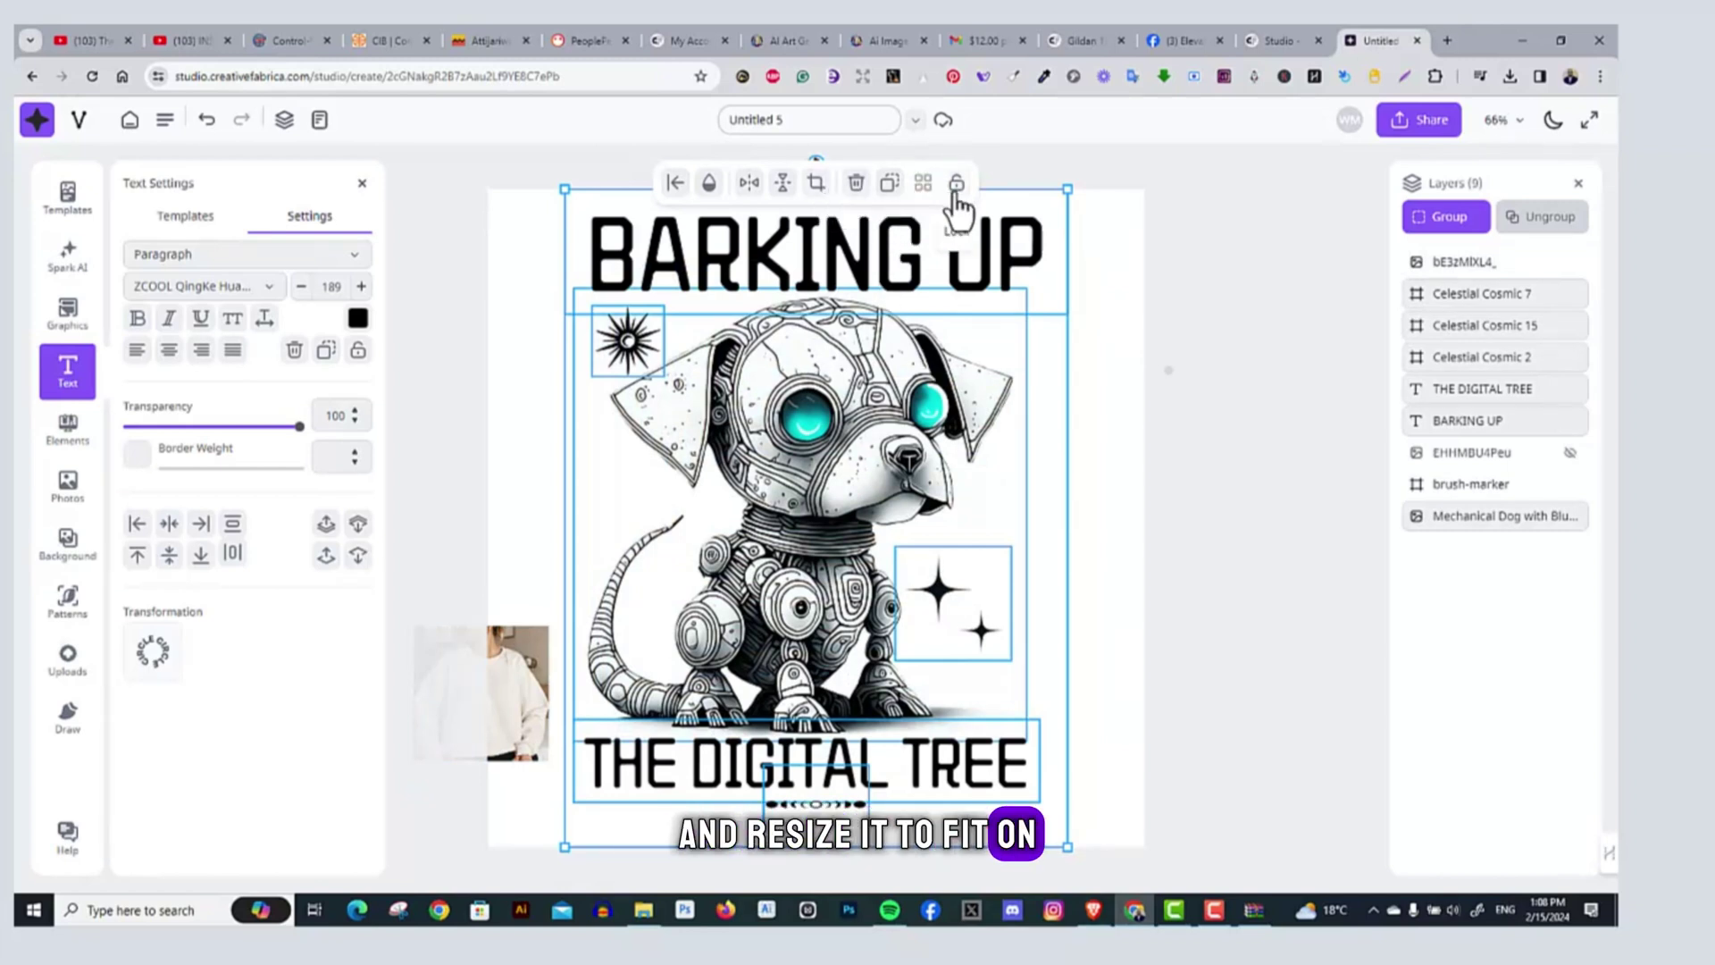
Group and shrink the dog design, and stretch the sweatshirt photo to fill the canvas
left_click(1455, 223)
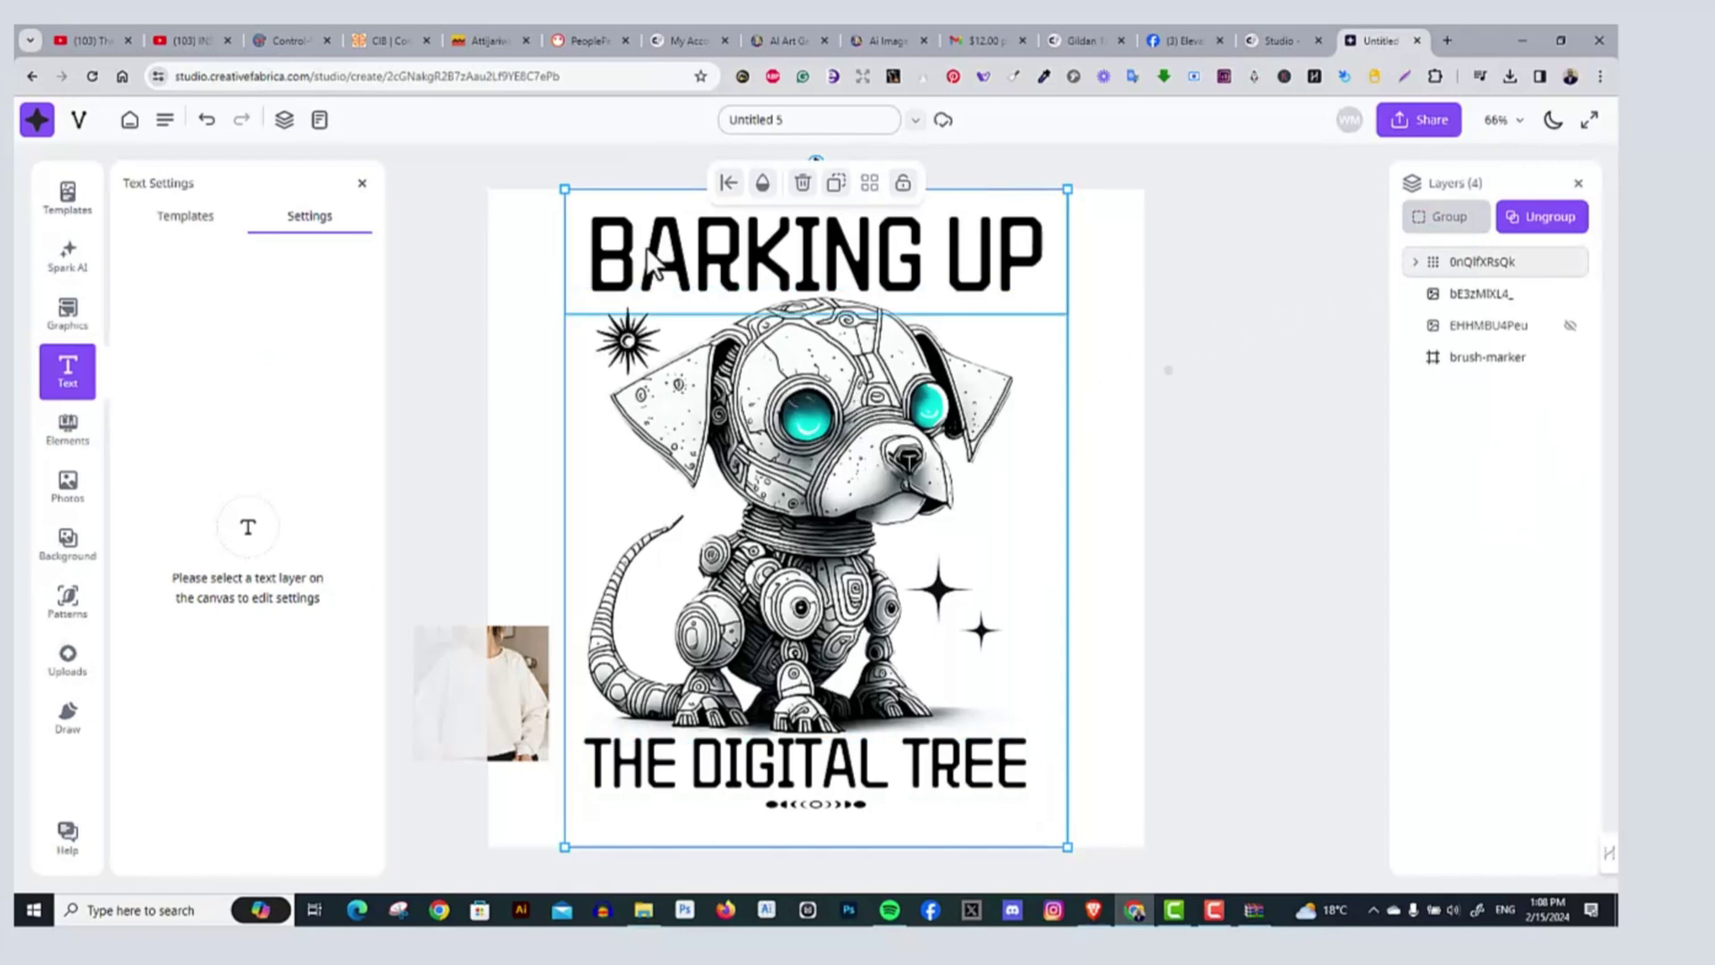
left_click_drag(564, 191, 893, 491)
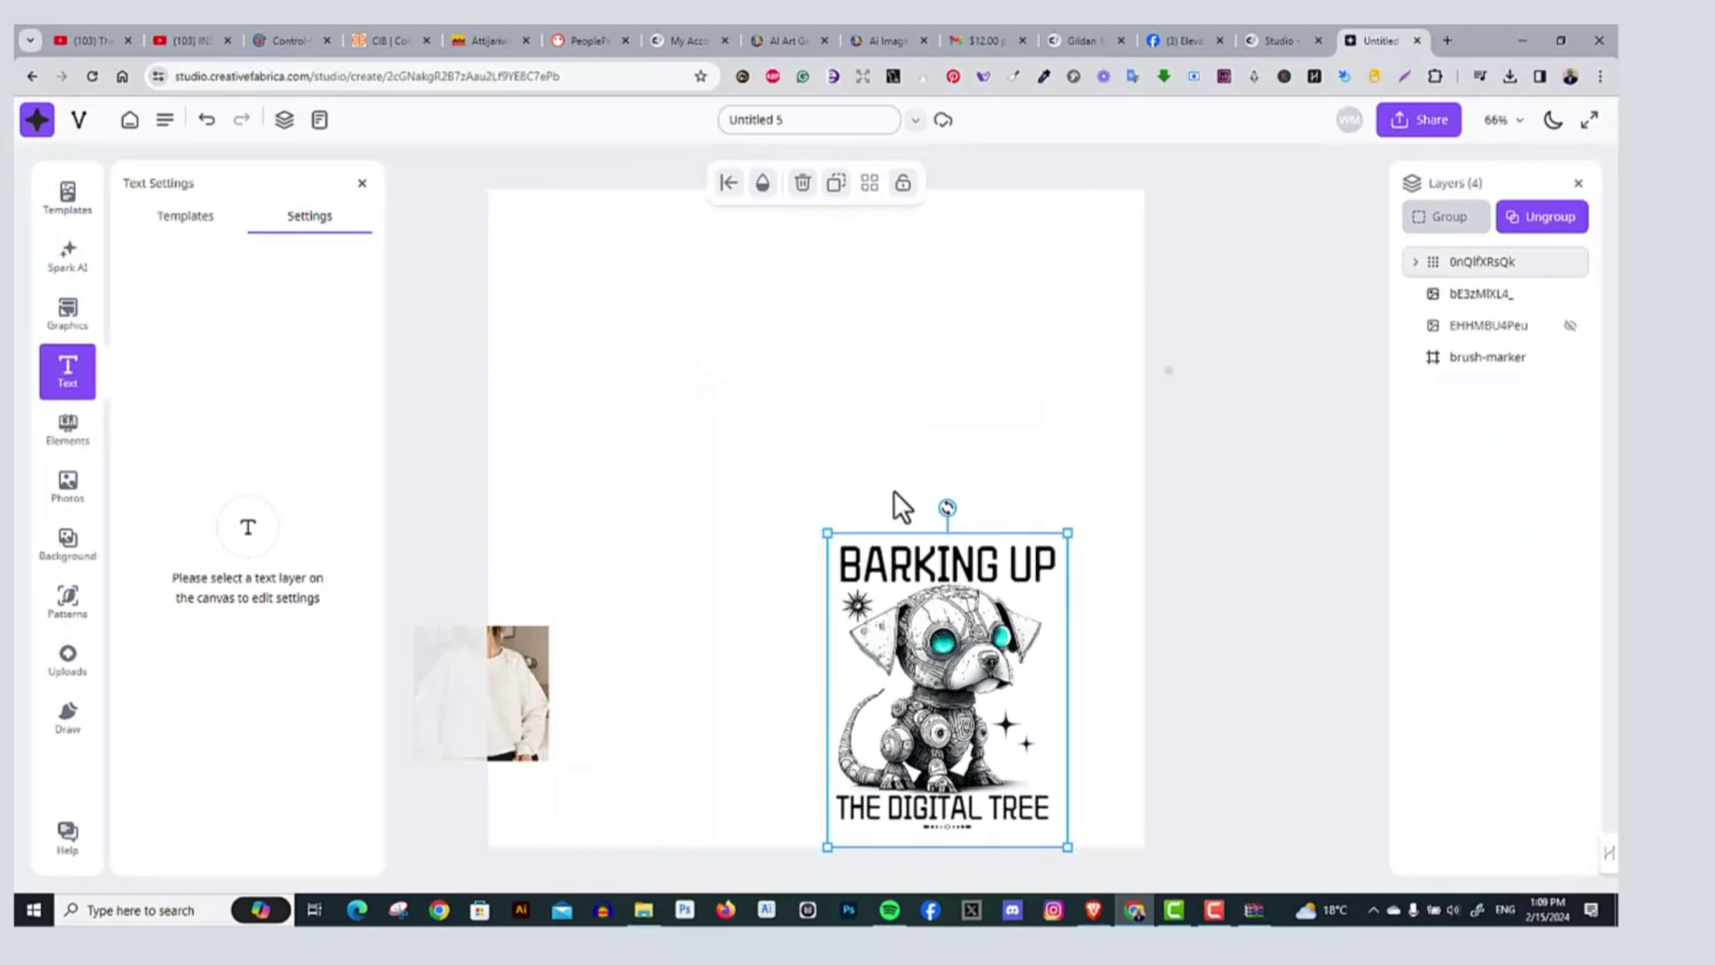
left_click_drag(511, 663, 1192, 255)
left_click_drag(588, 754, 510, 879)
Centre the grouped design on the shirt's chest with a slight rotation
left_click_drag(938, 746, 844, 625)
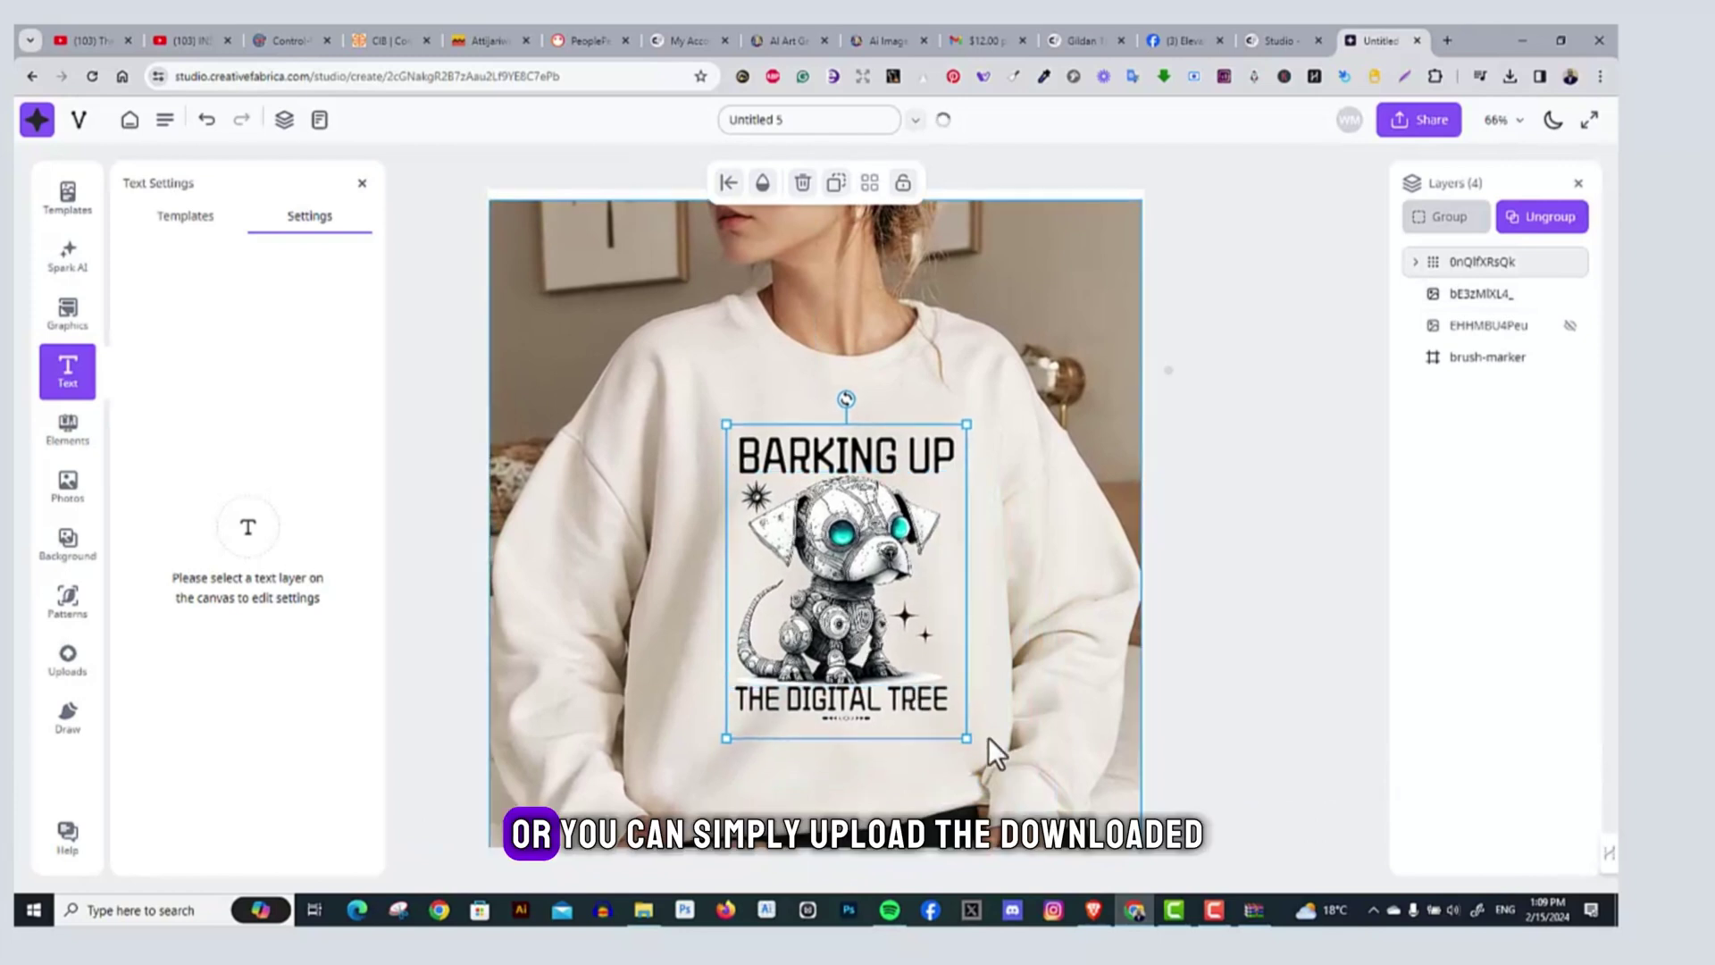
left_click_drag(839, 371, 834, 199)
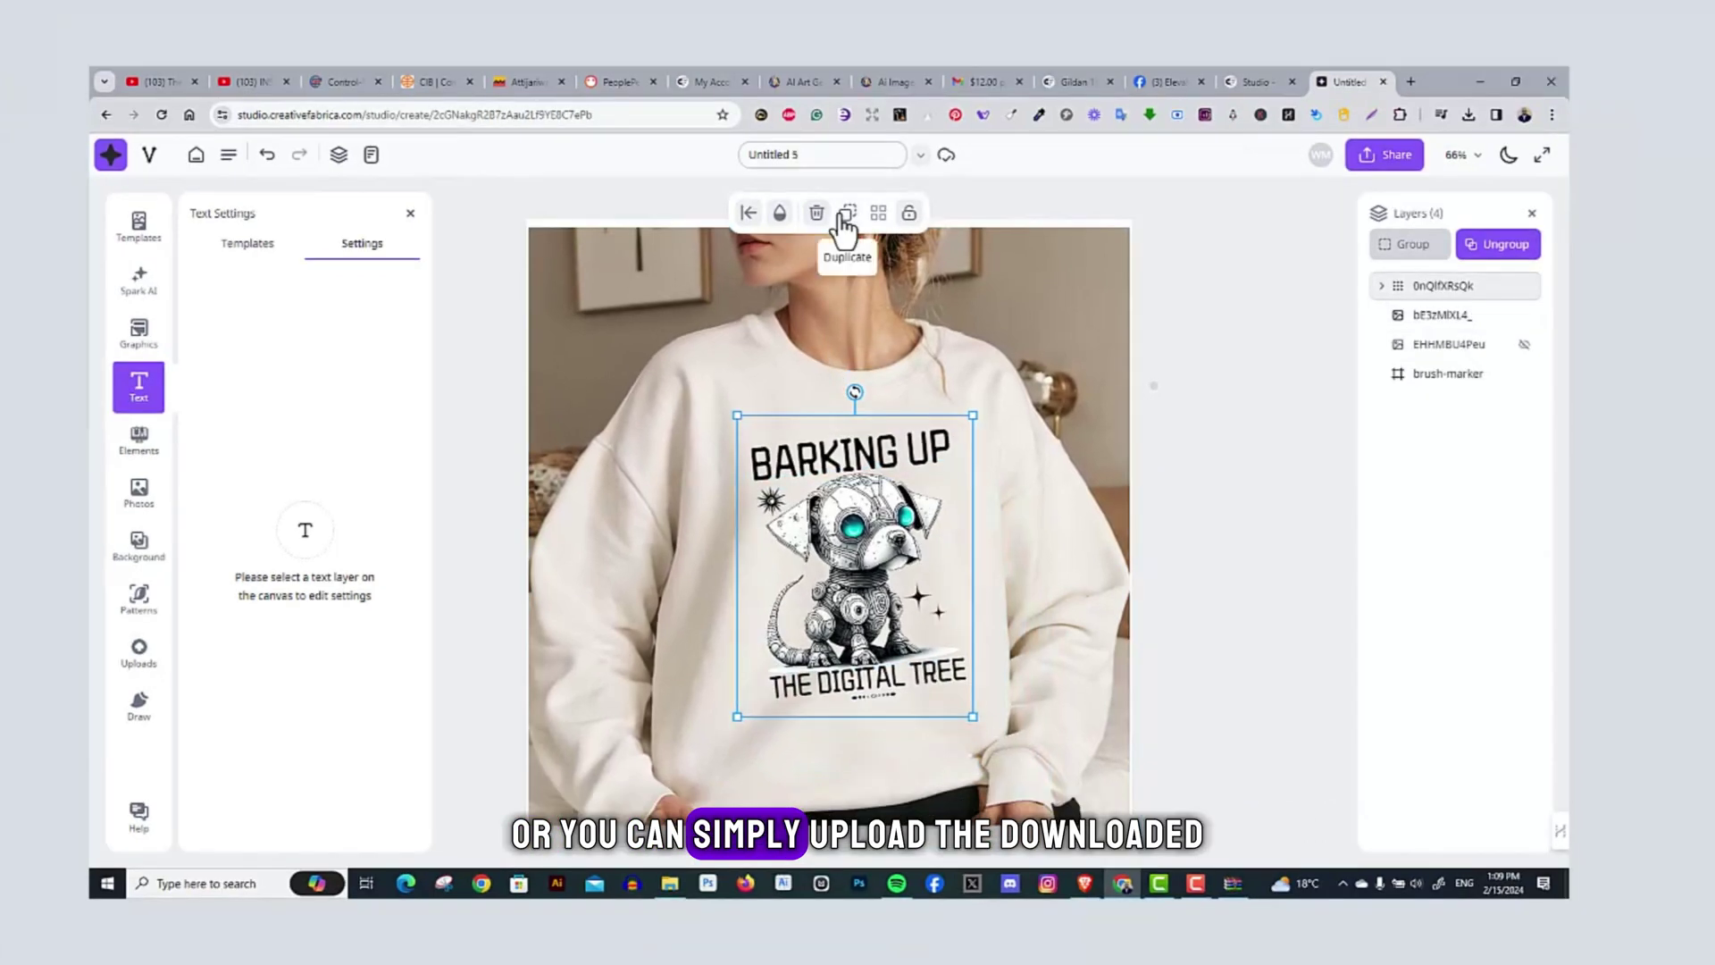
left_click(1060, 314)
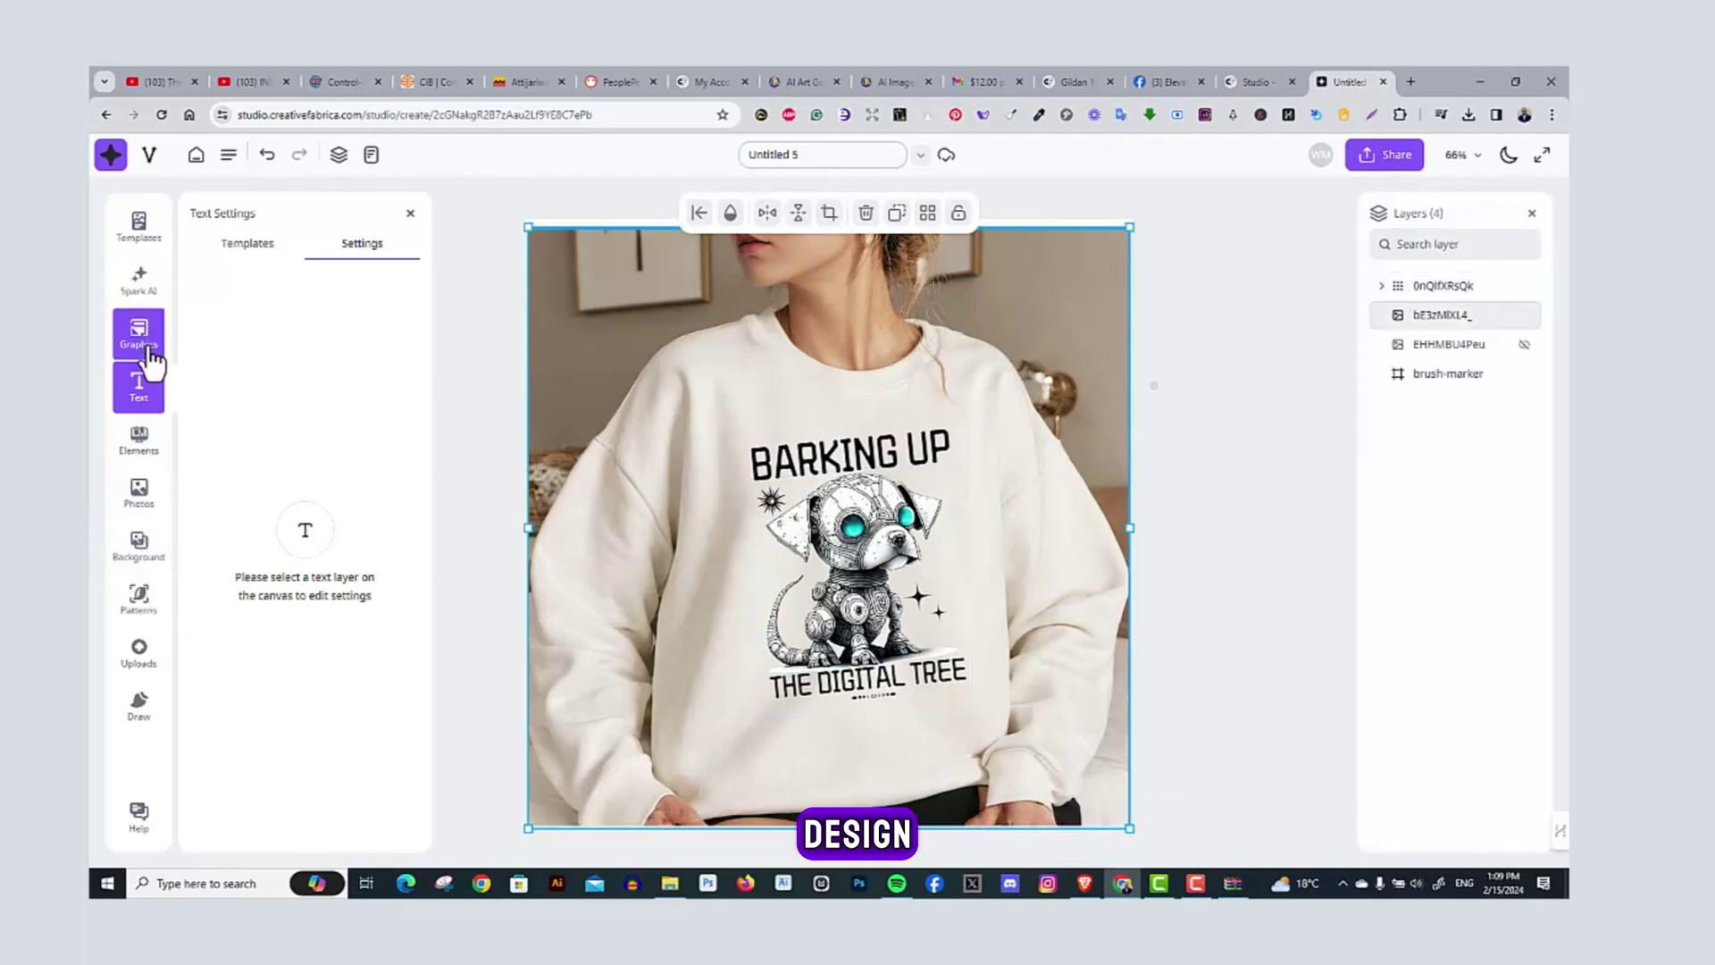
Add the uploaded robot-dog PNG and resize it onto the centre of the sweatshirt's chest
left_click(152, 659)
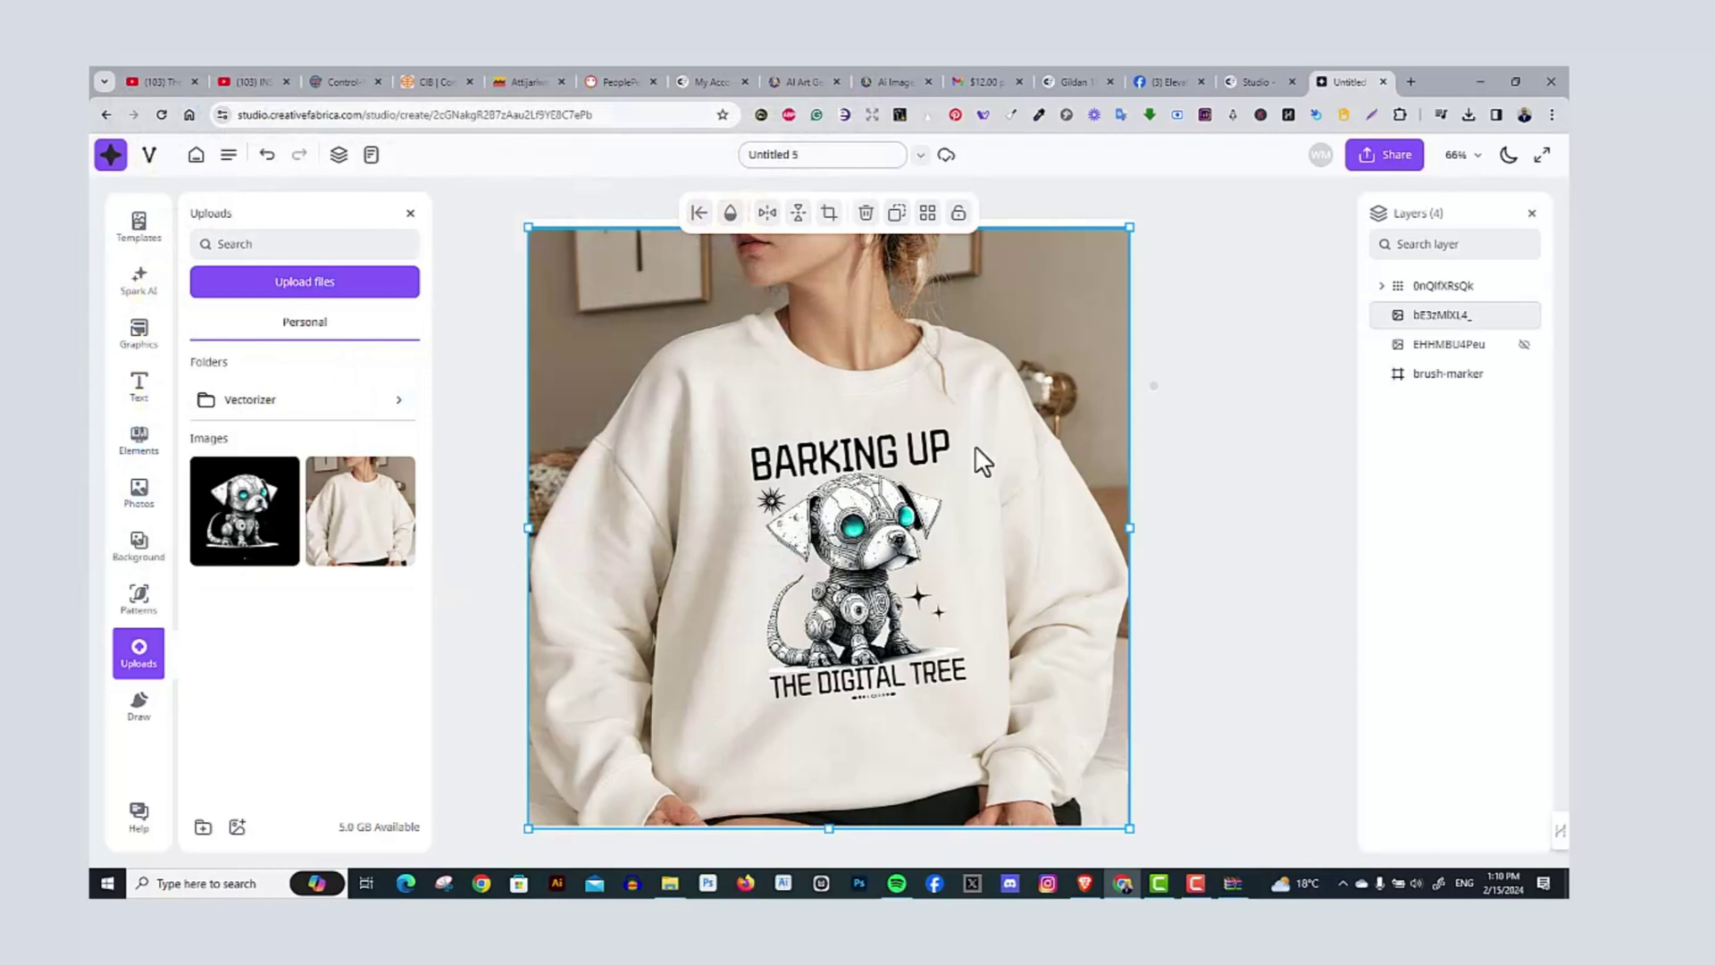
left_click_drag(1440, 323, 1445, 287)
left_click(244, 510)
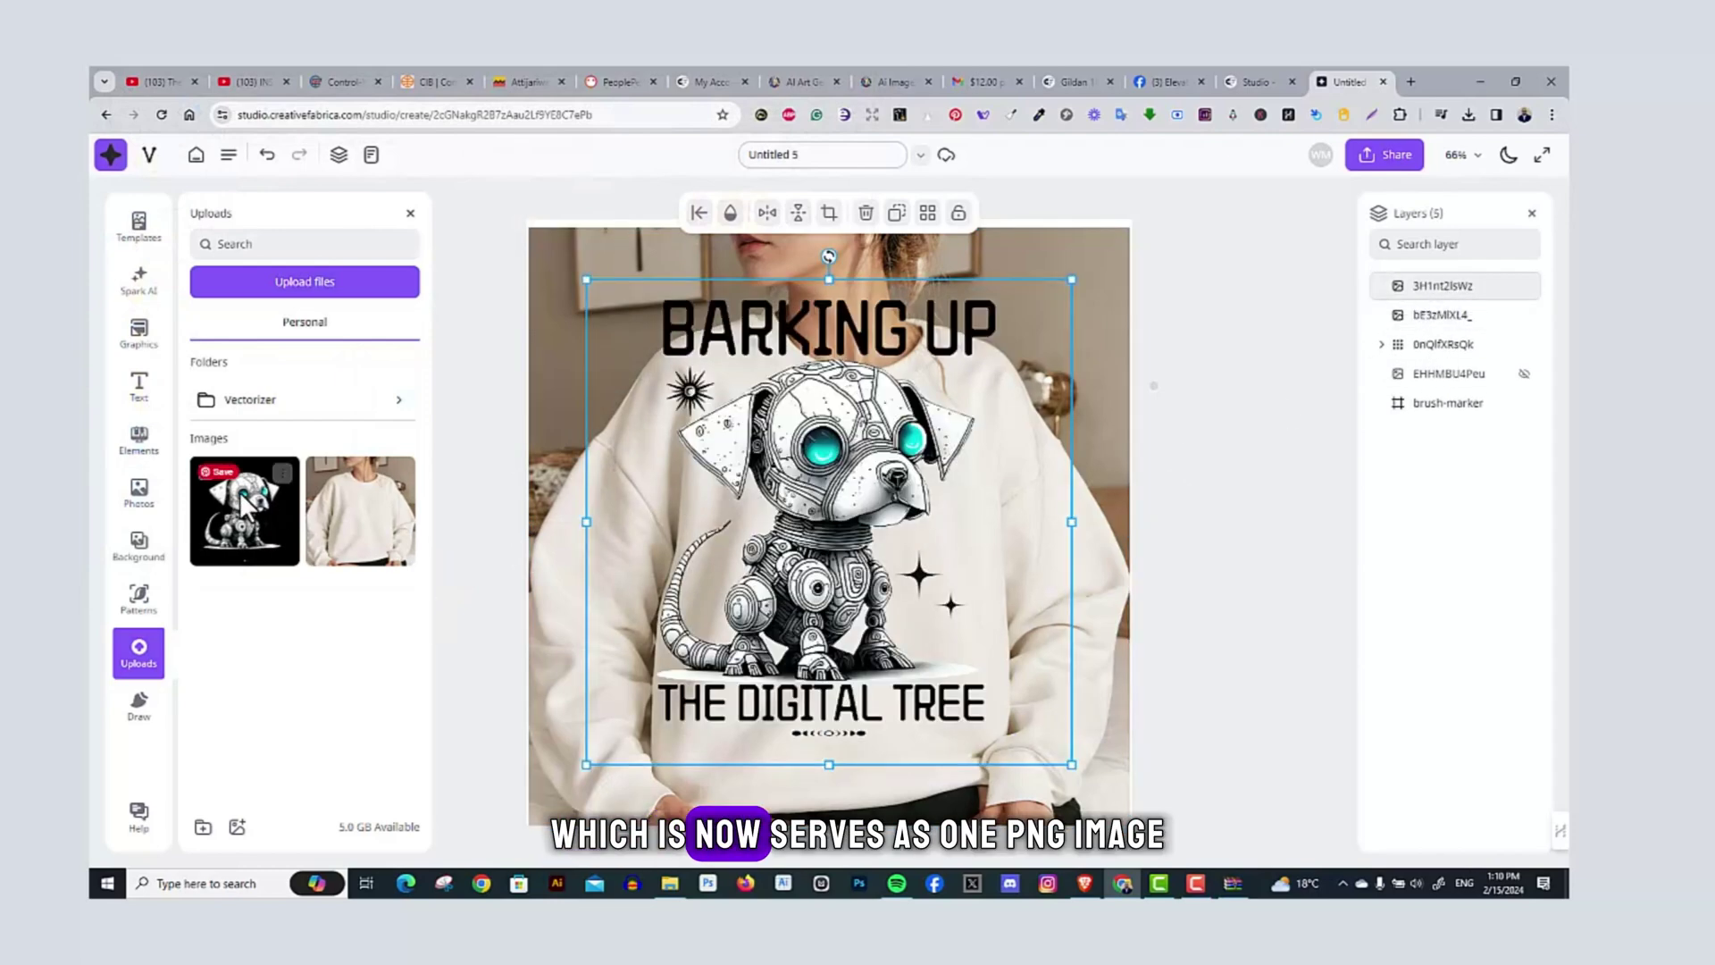
left_click_drag(878, 354, 1028, 452)
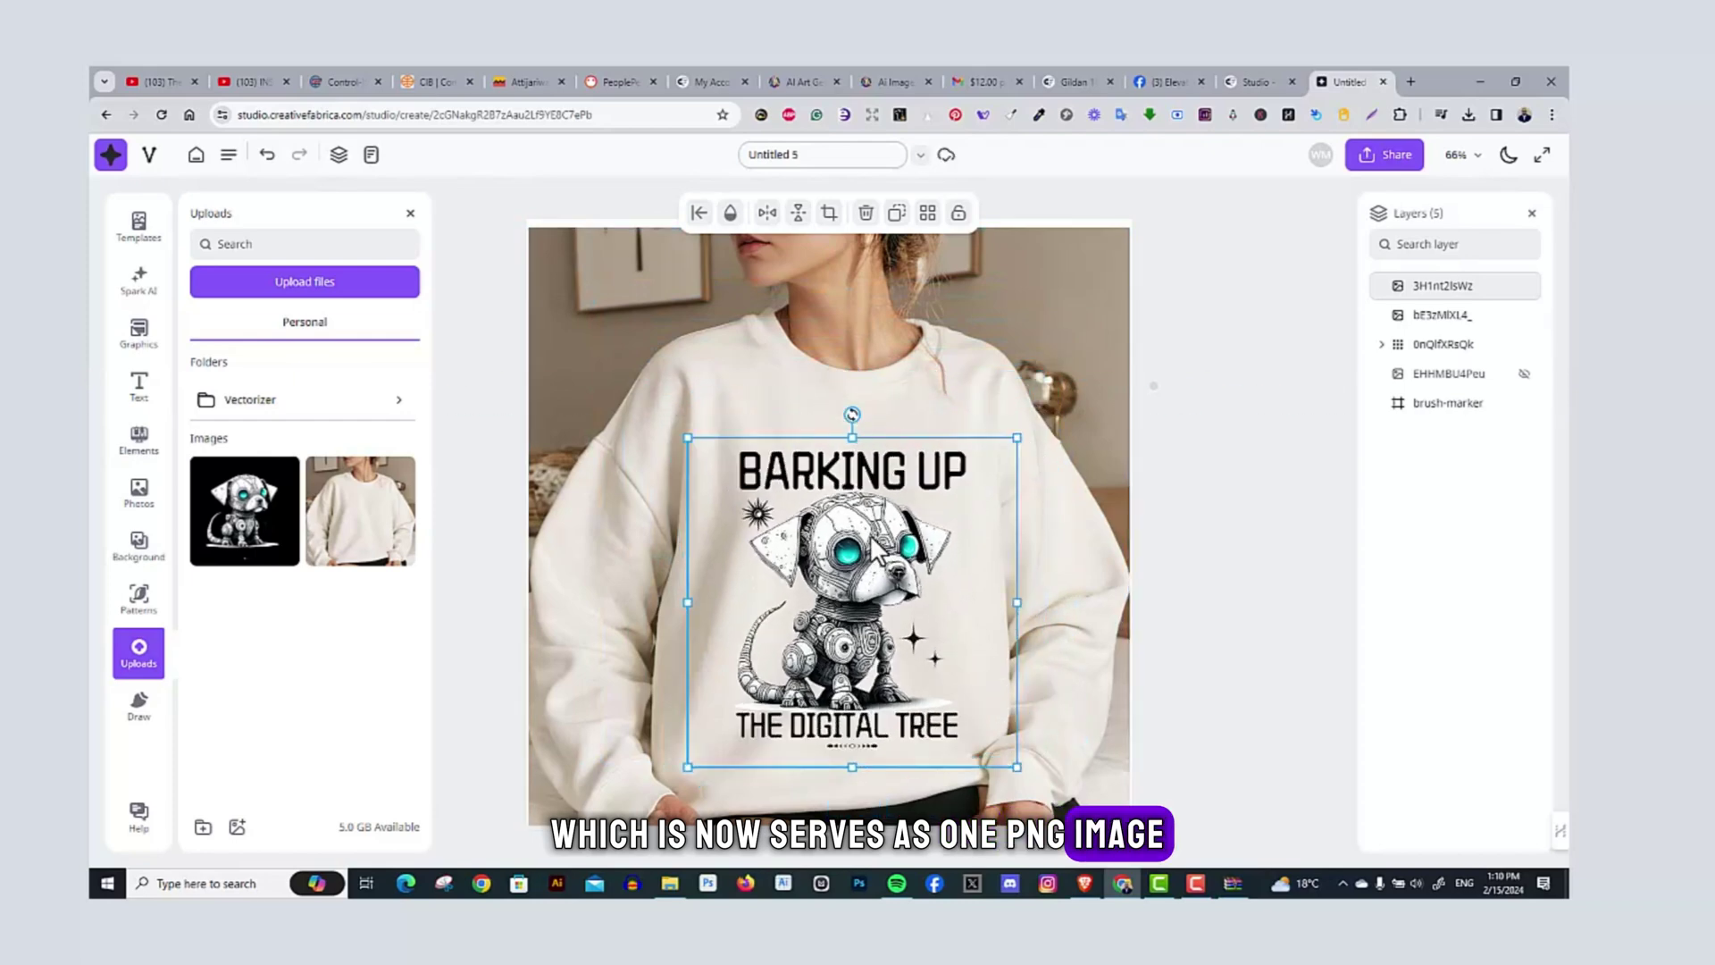
left_click_drag(1016, 766, 916, 568)
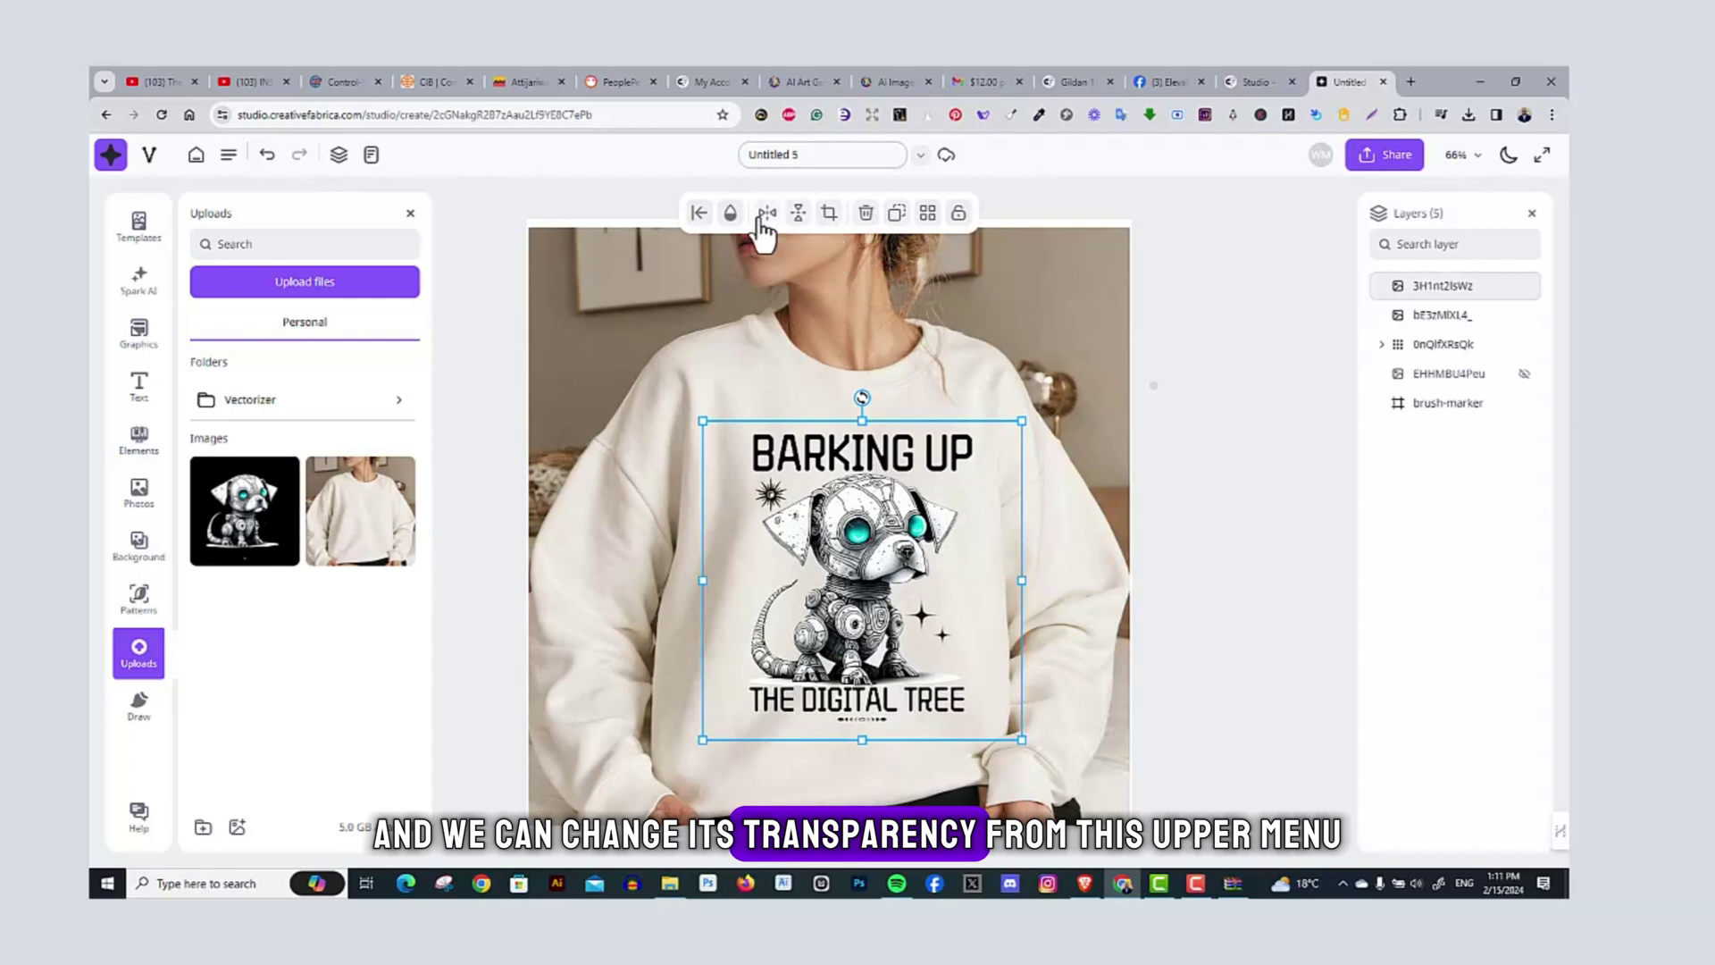
Set the design's transparency to 74%
left_click(732, 224)
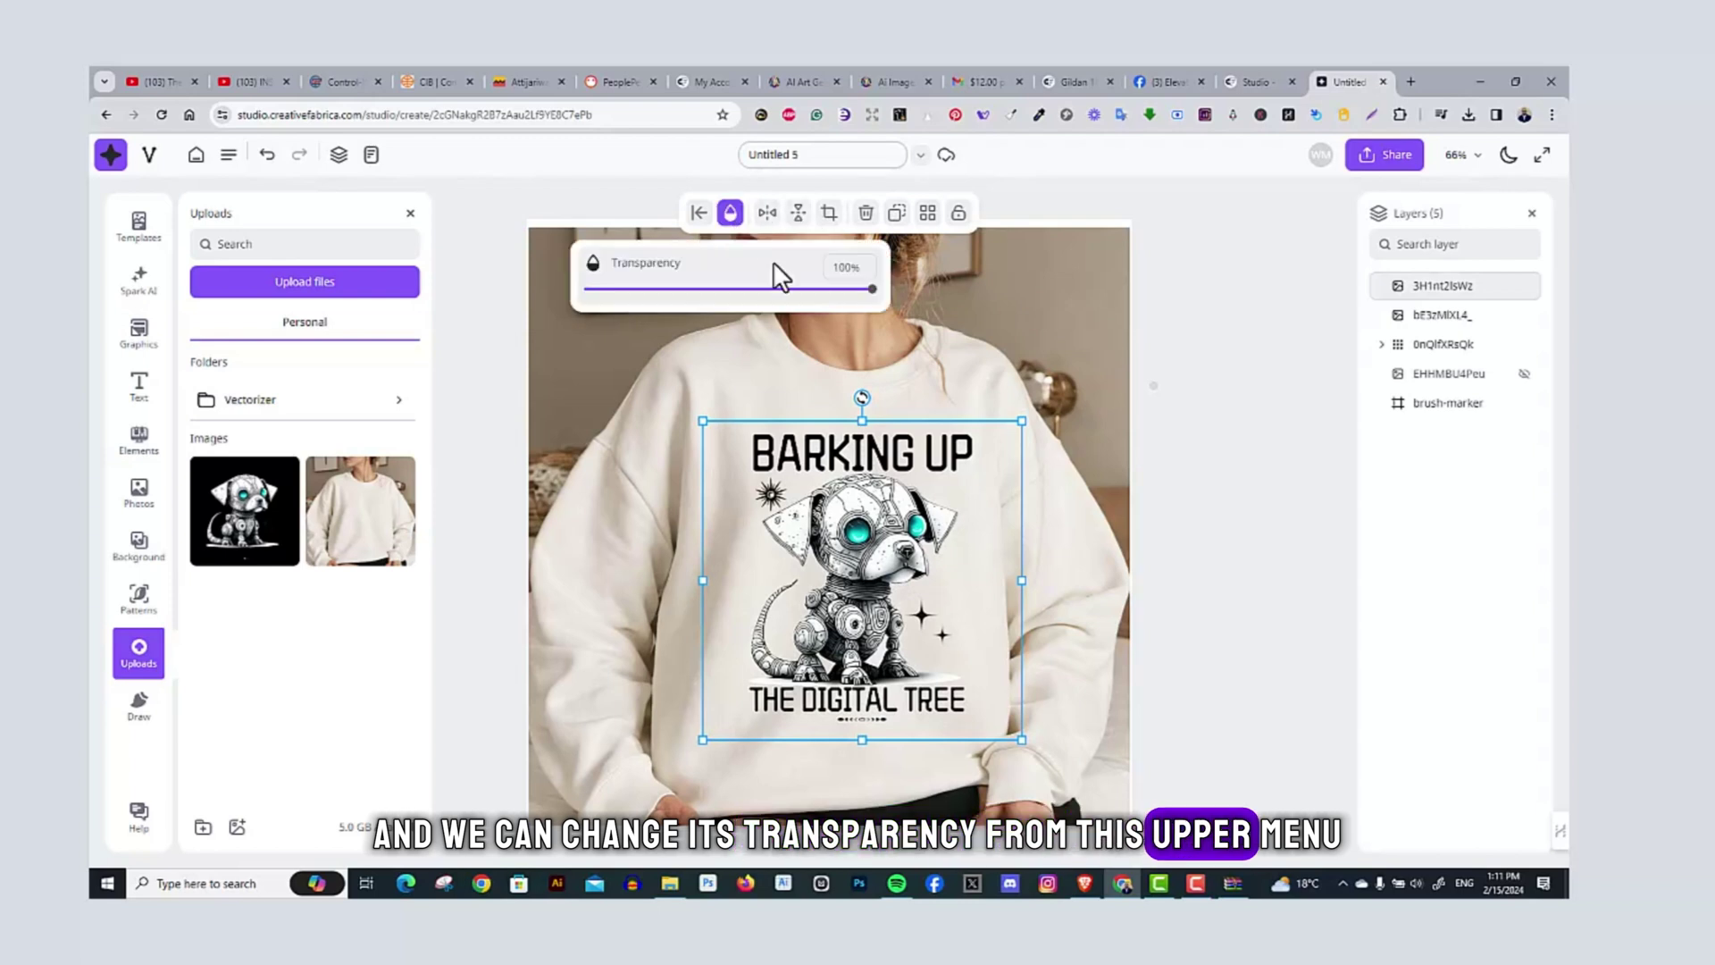
left_click_drag(874, 290, 798, 291)
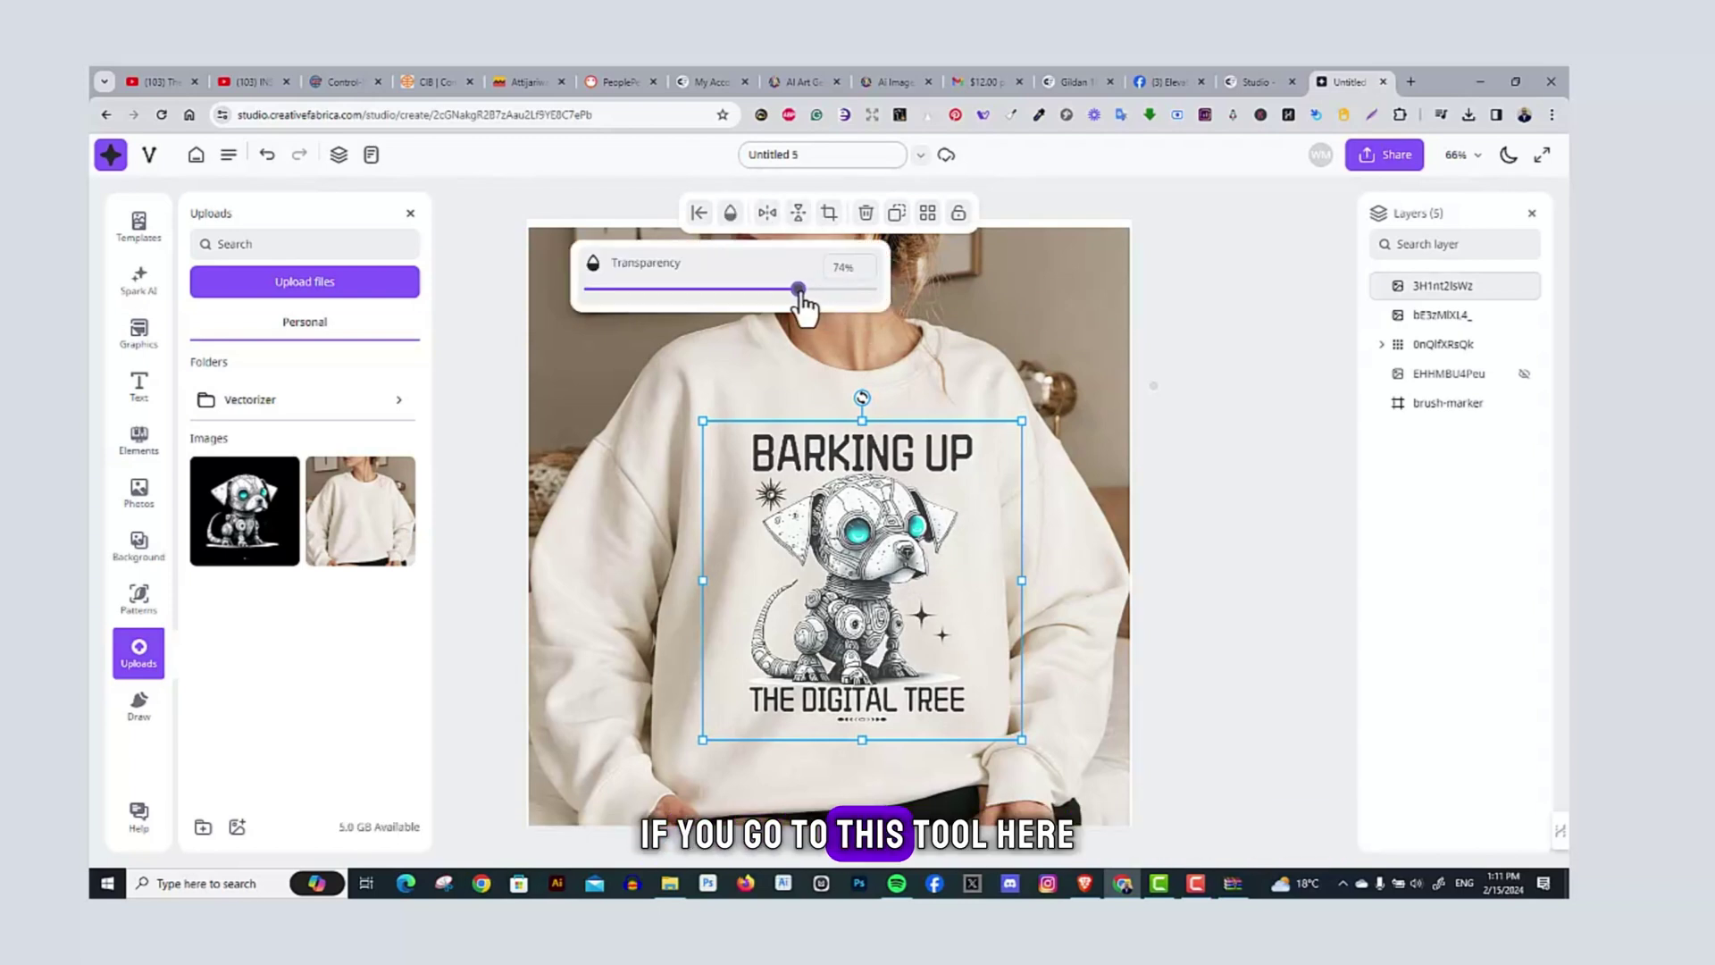
left_click(1198, 412)
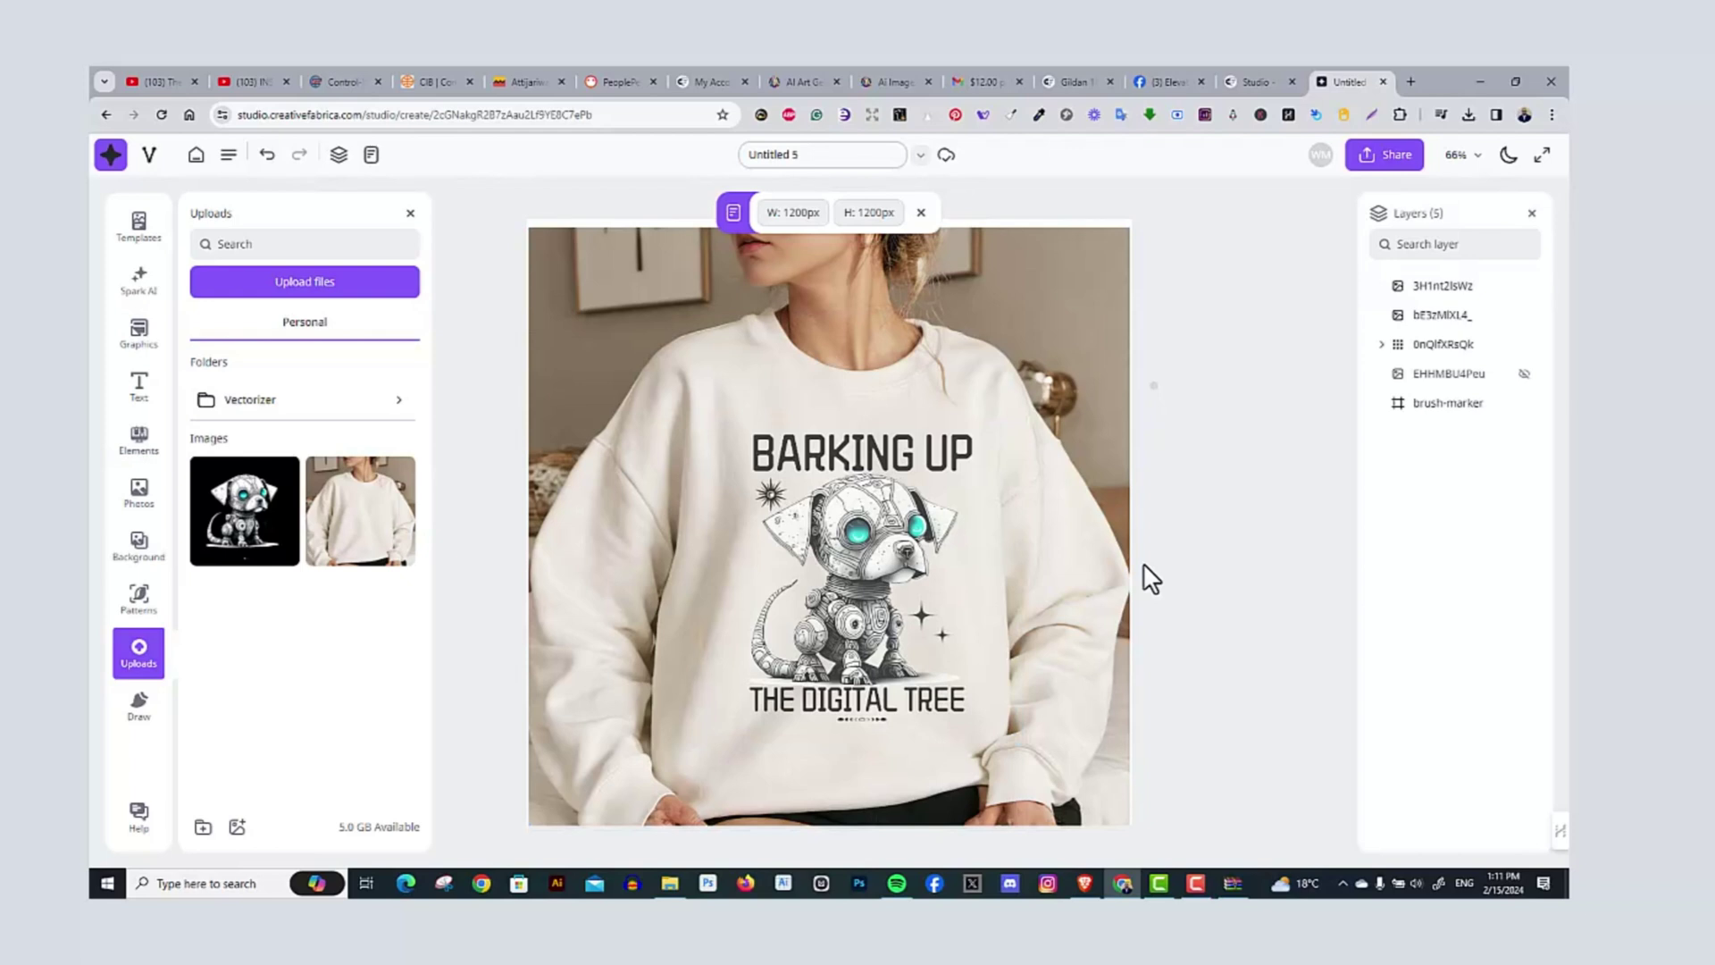
Shrink the dog design on the shirt to 610x610
left_click(859, 577)
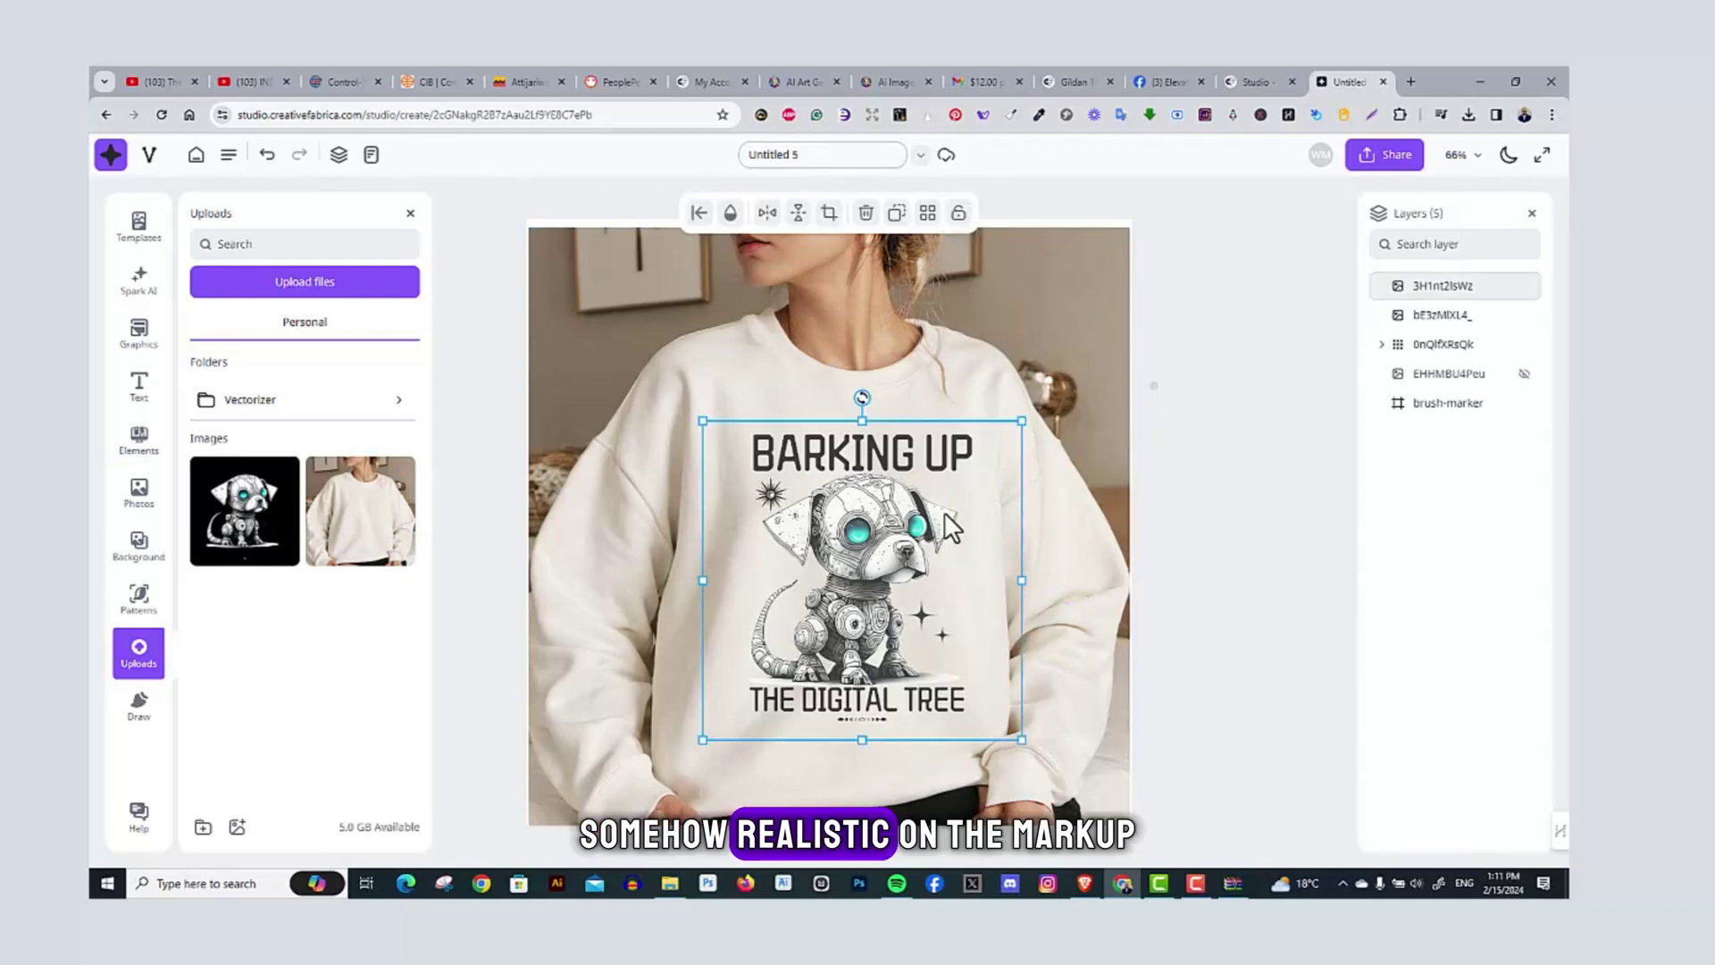
left_click_drag(1022, 425, 1015, 434)
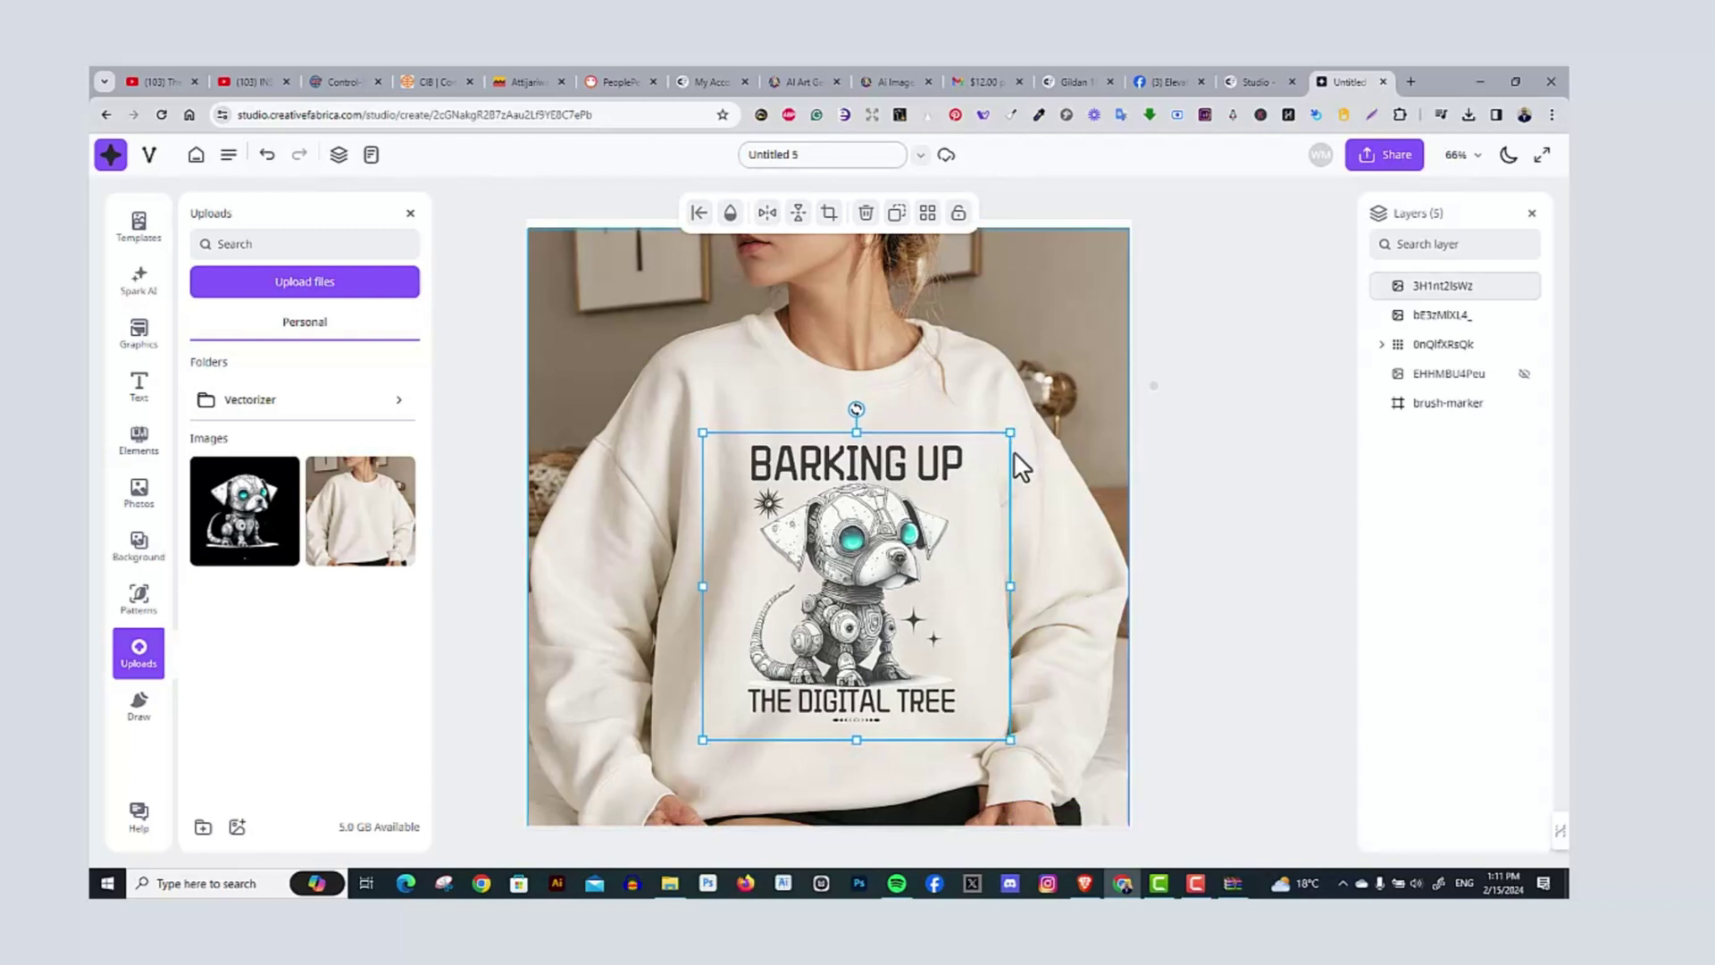
left_click(1215, 491)
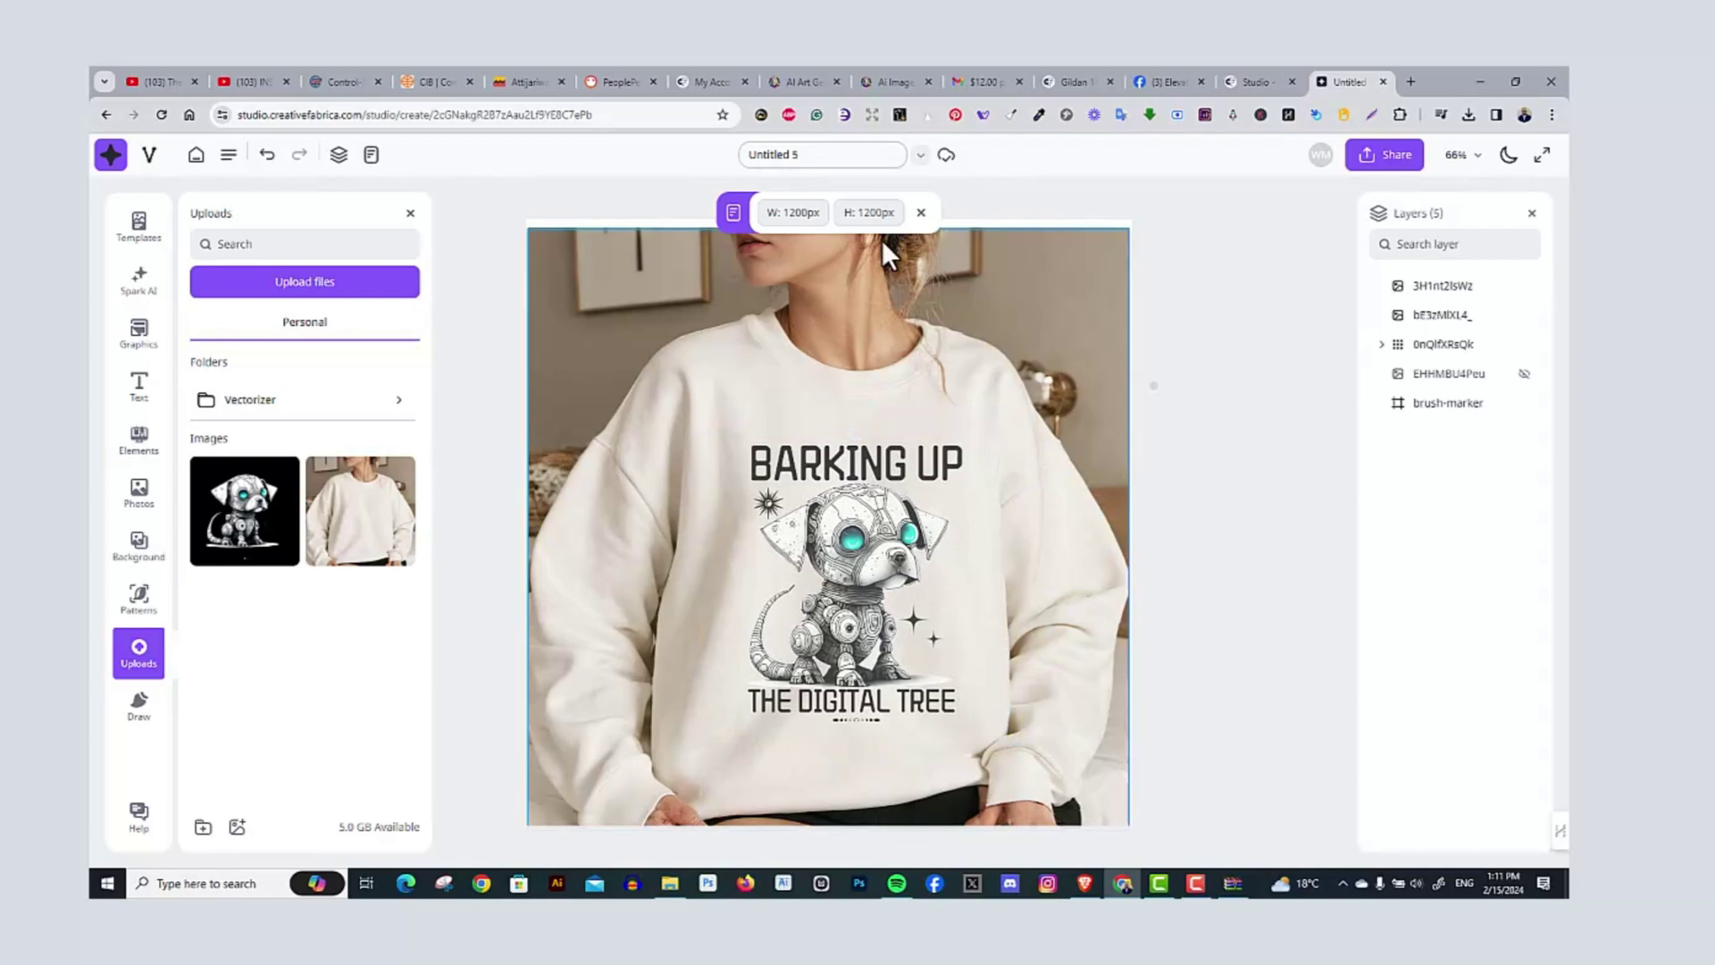
left_click(229, 157)
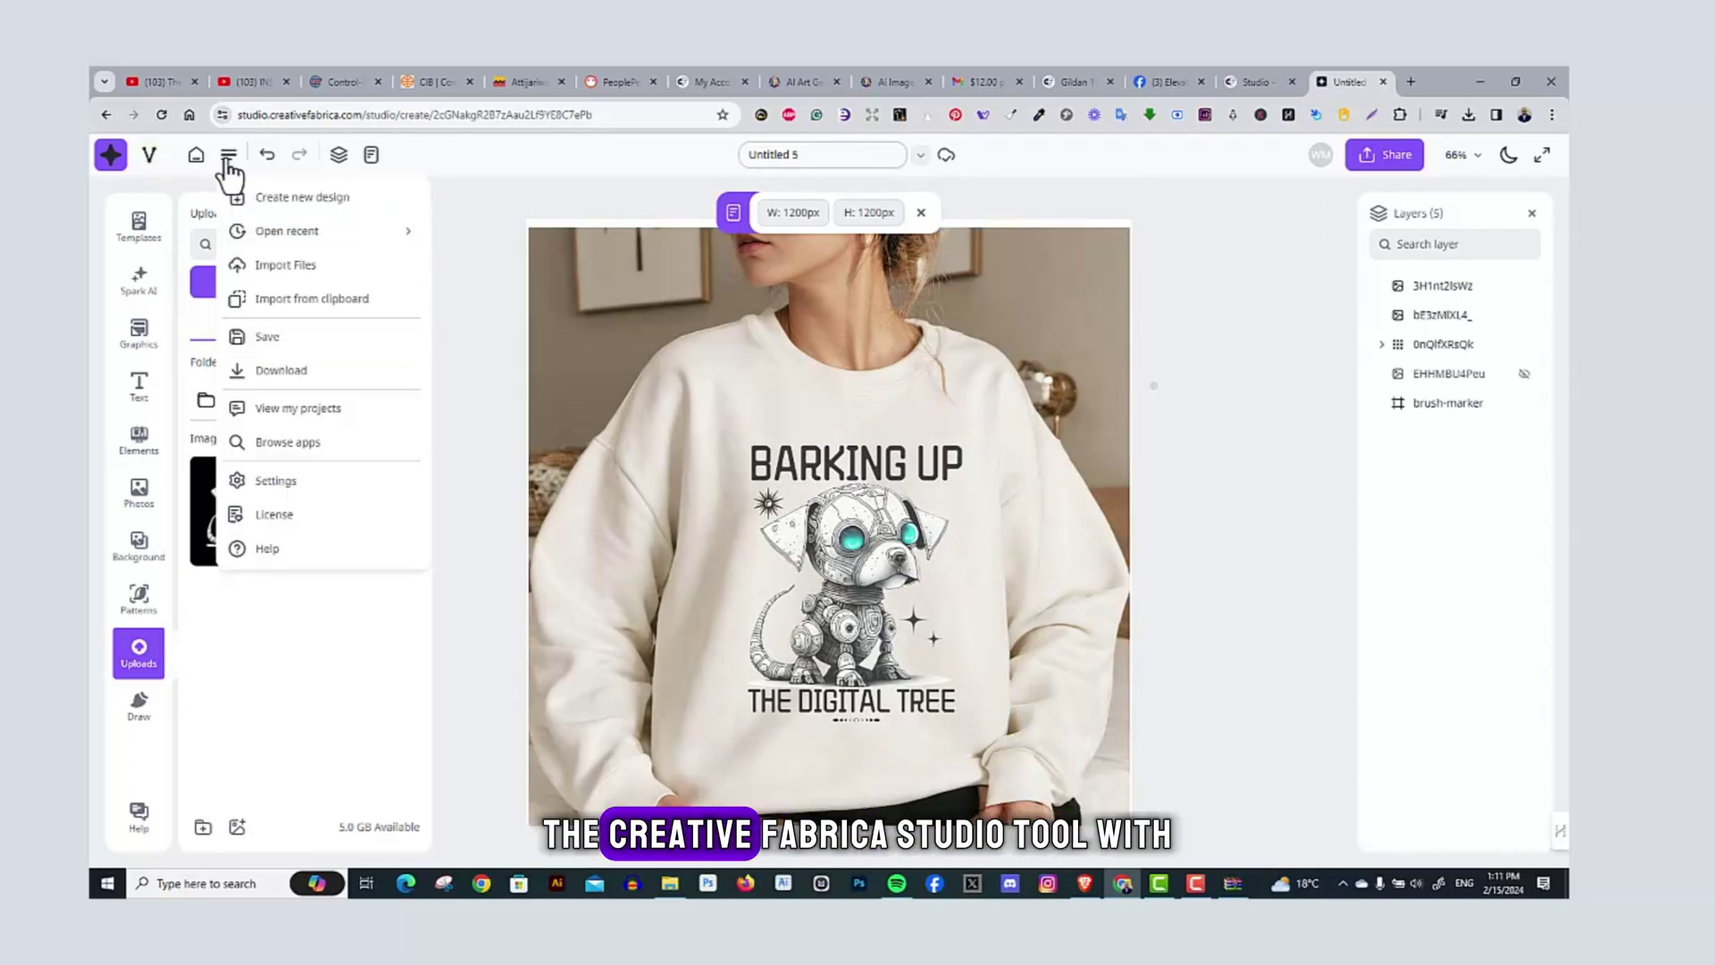
Download the finished sweatshirt mockup as a PNG, mockup.png
left_click(299, 373)
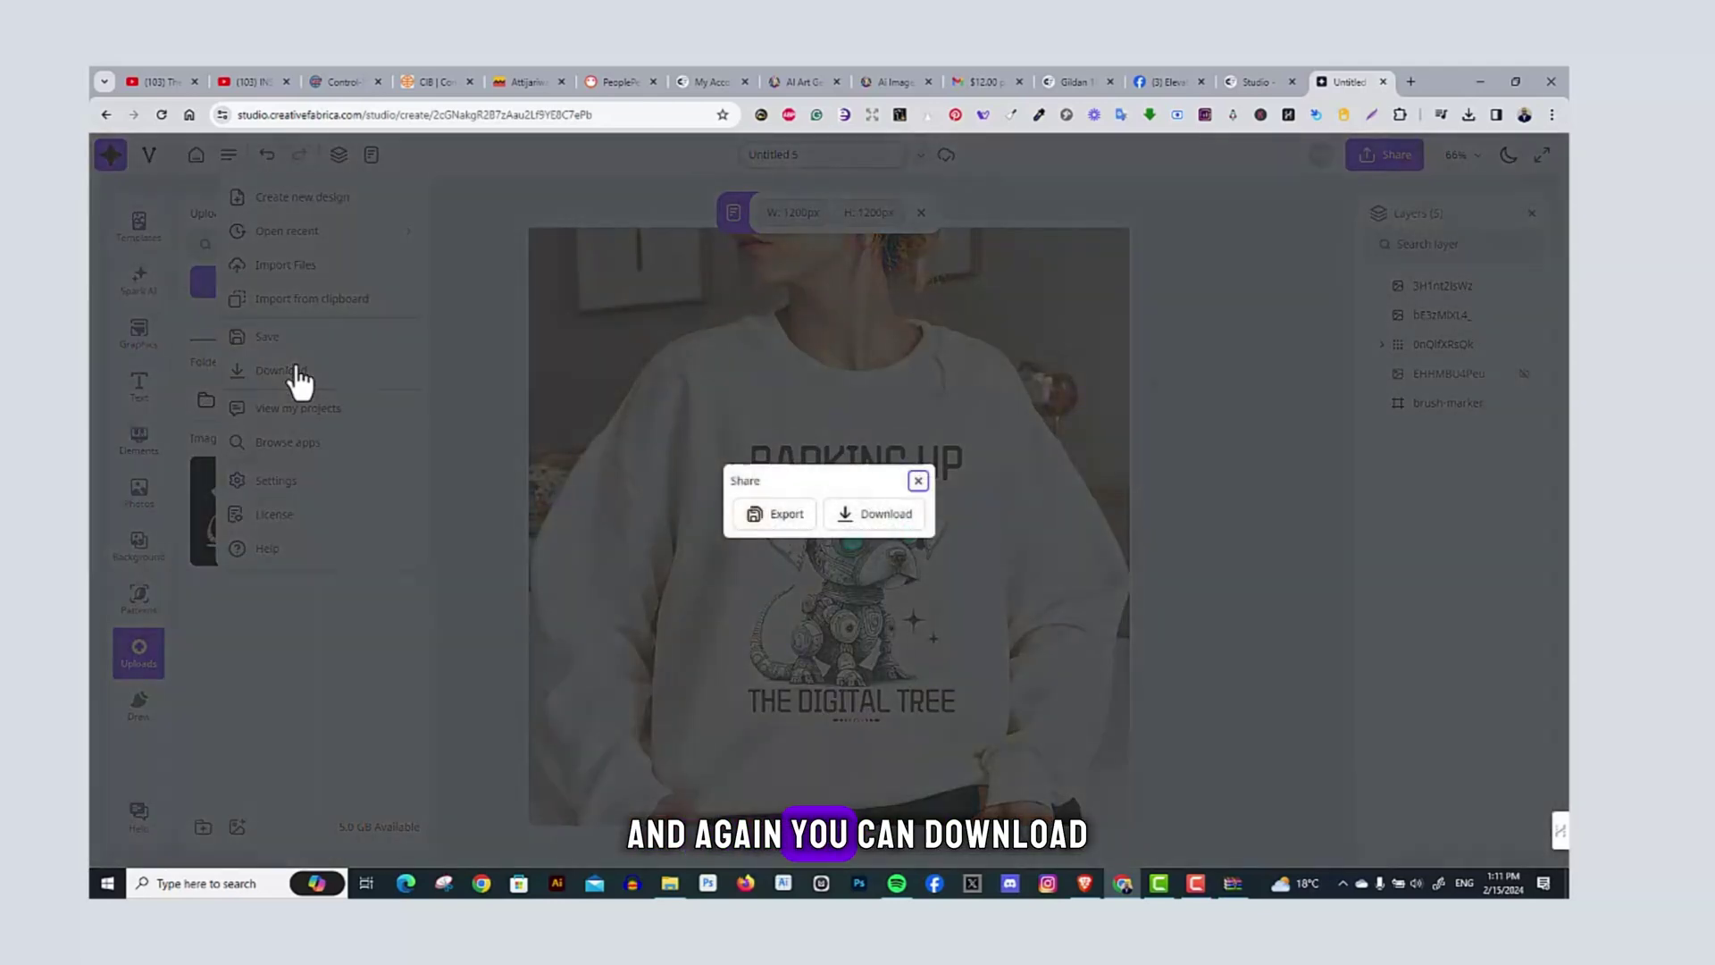
left_click(889, 519)
left_click(775, 541)
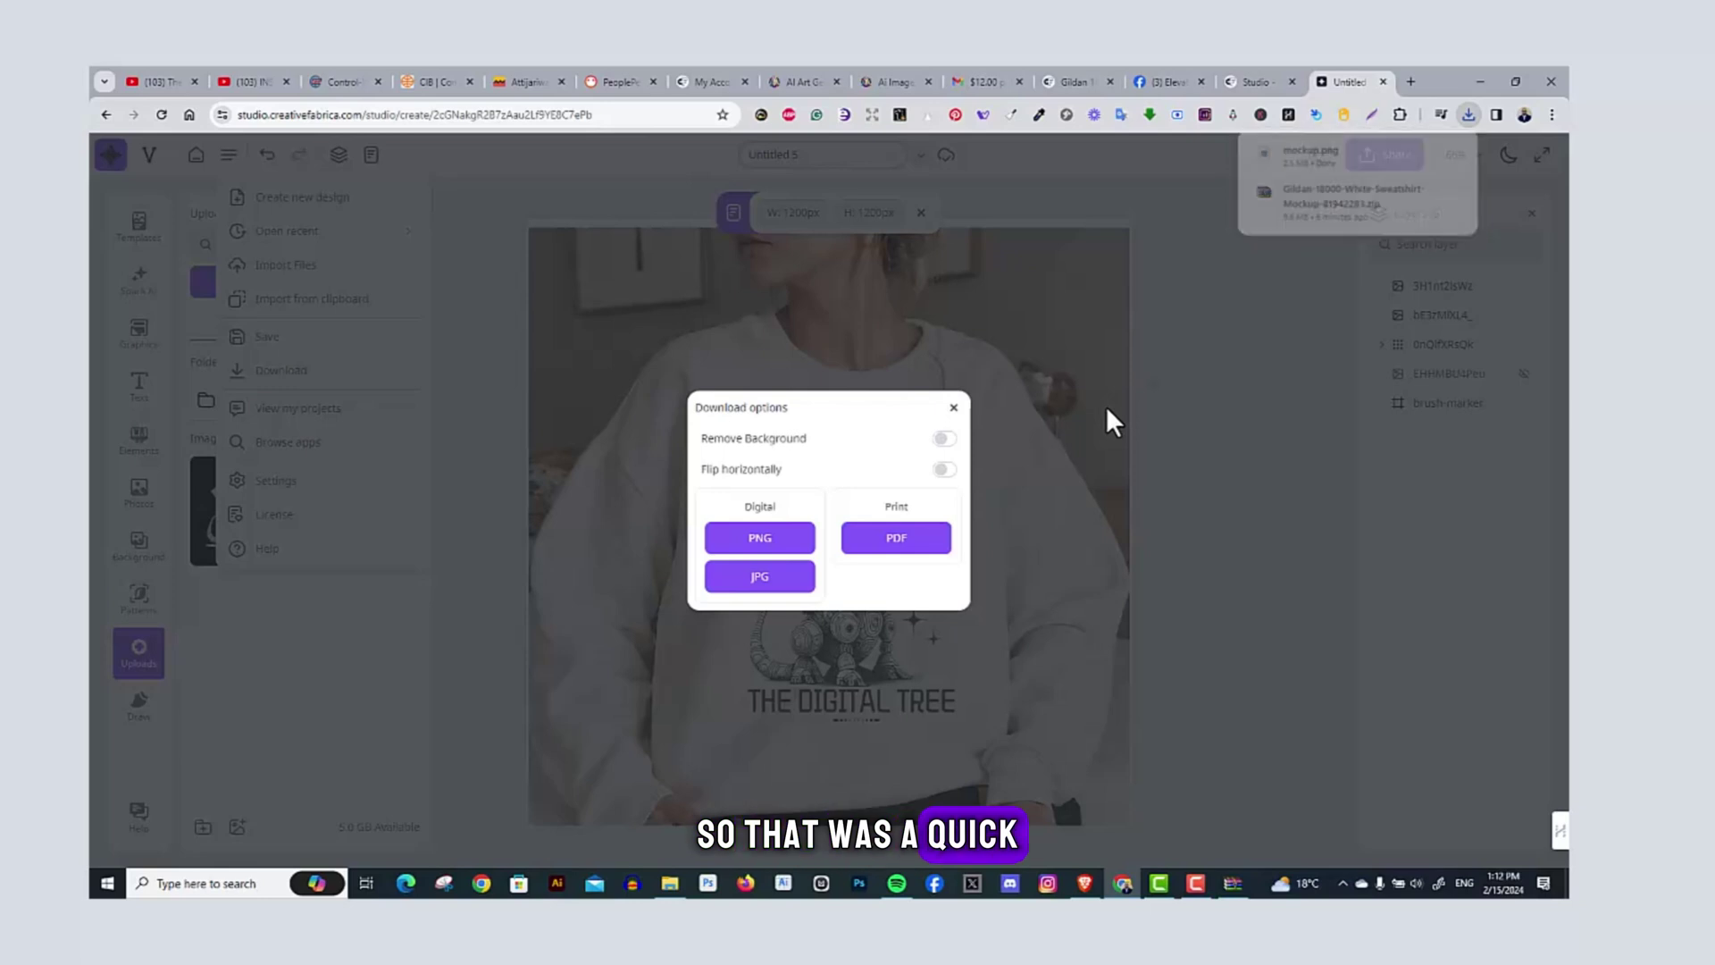
left_click(1188, 361)
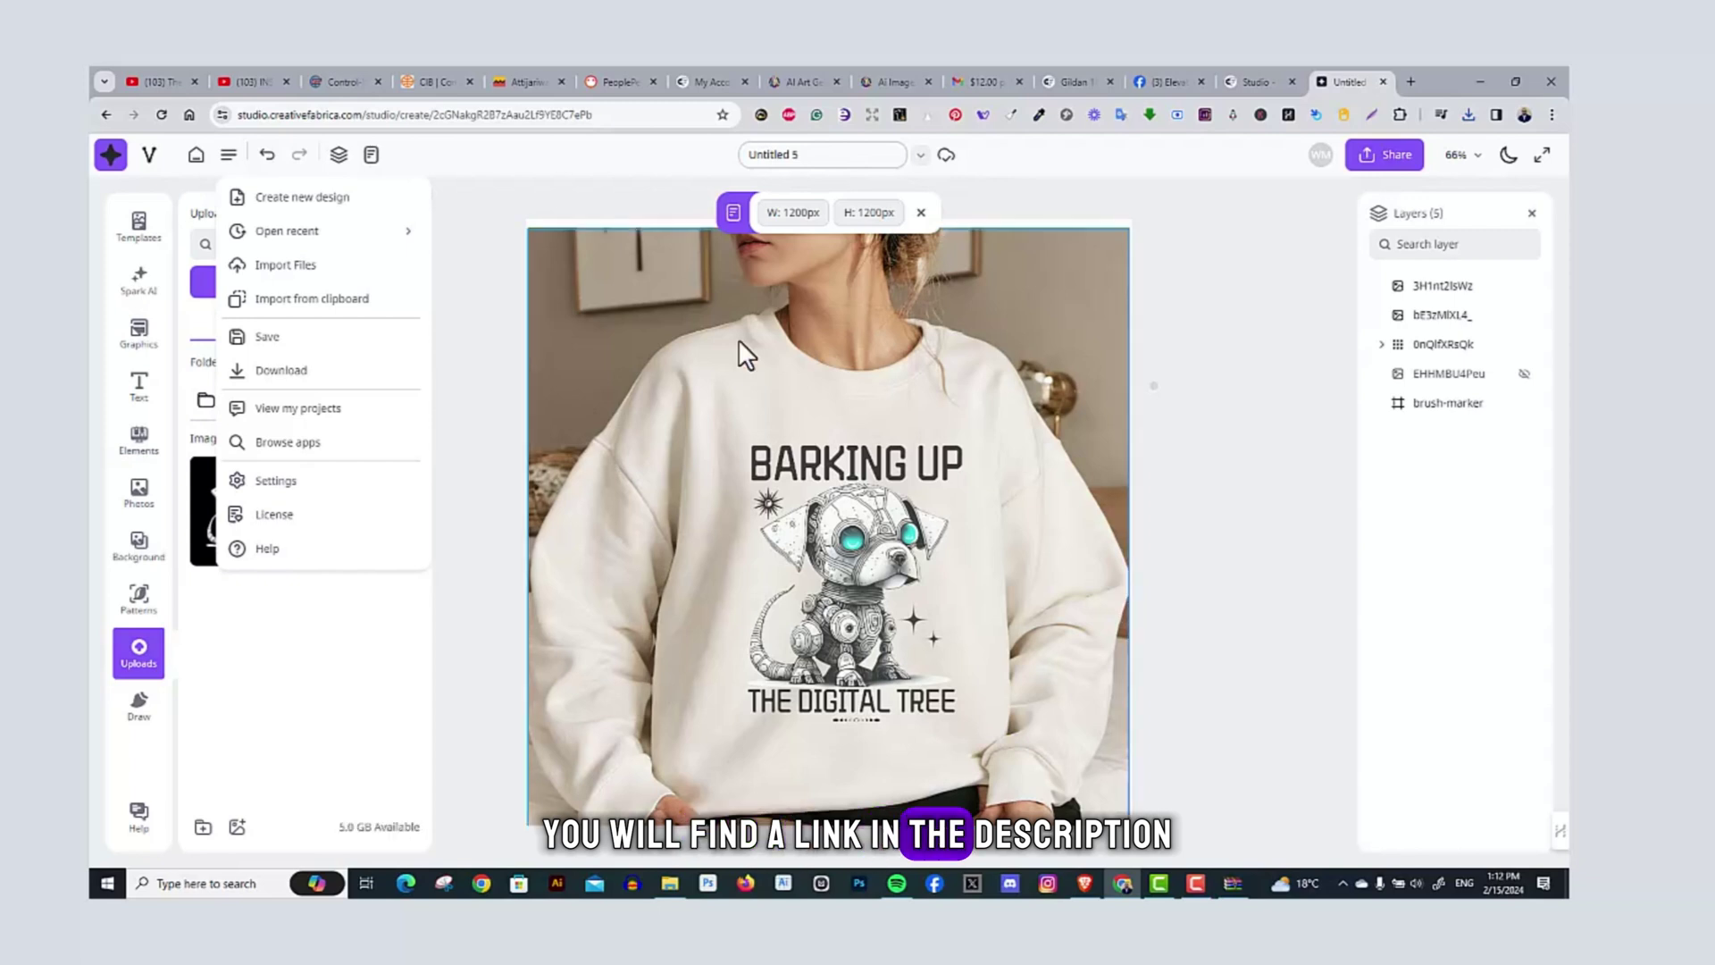
Dismiss the main menu, leaving the semi-transparent BARKING UP mockup on the canvas
left_click(467, 307)
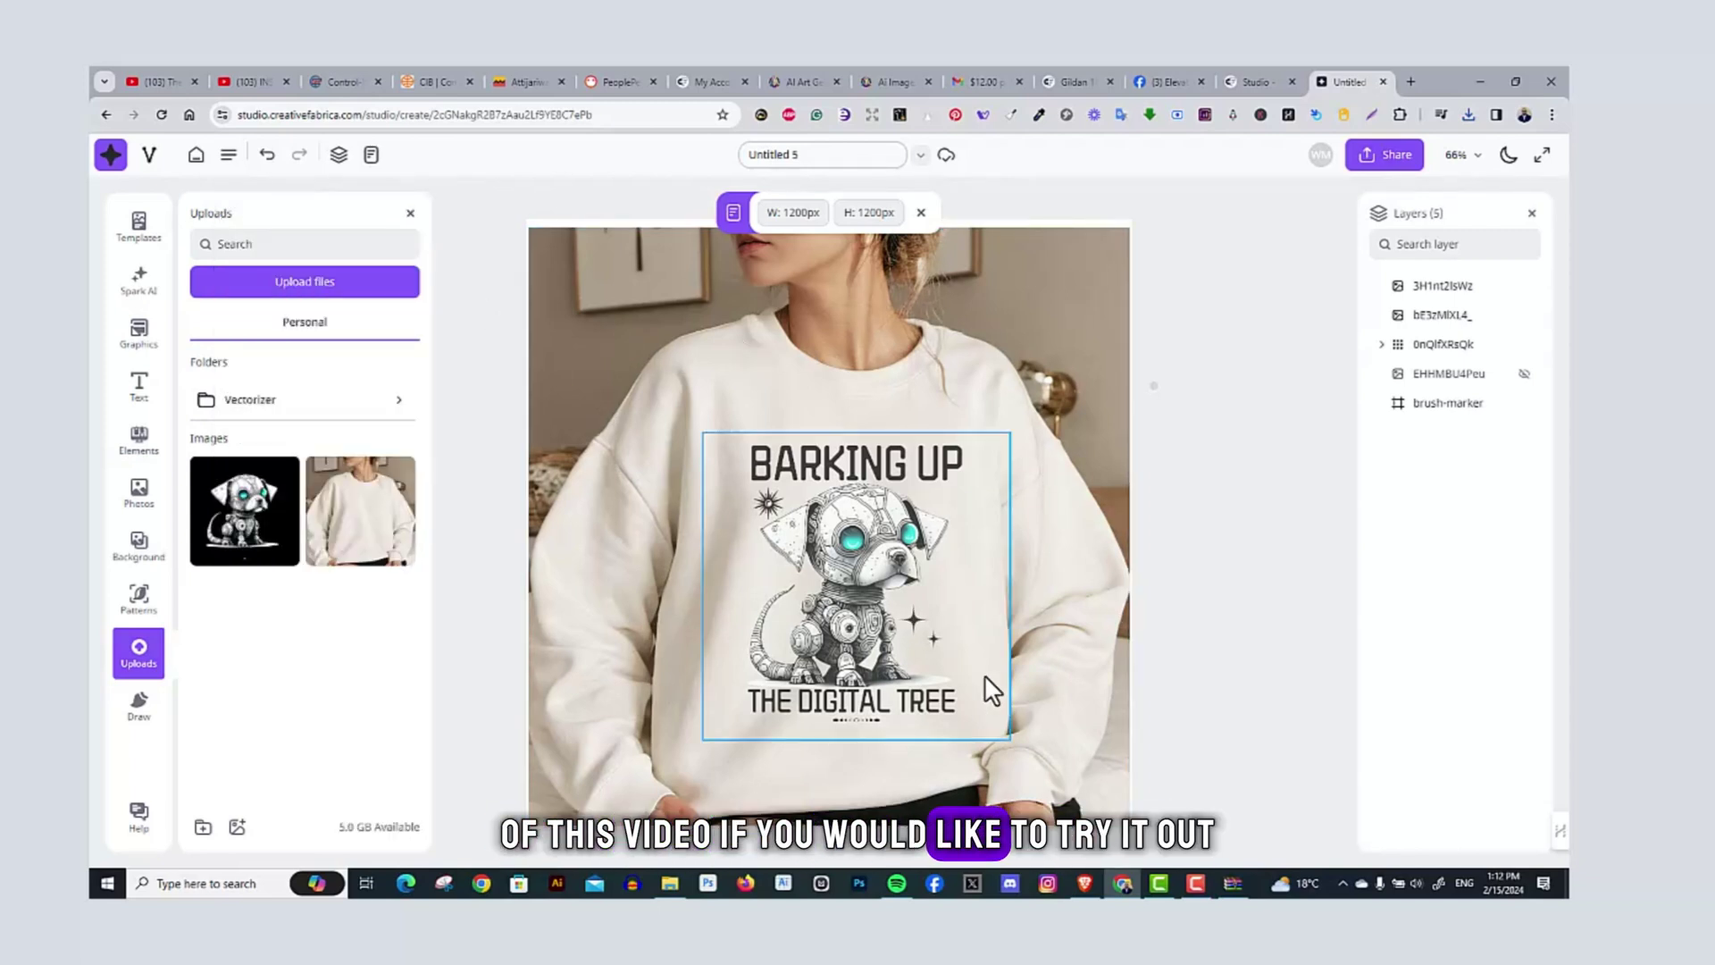
mouse_move(1174, 886)
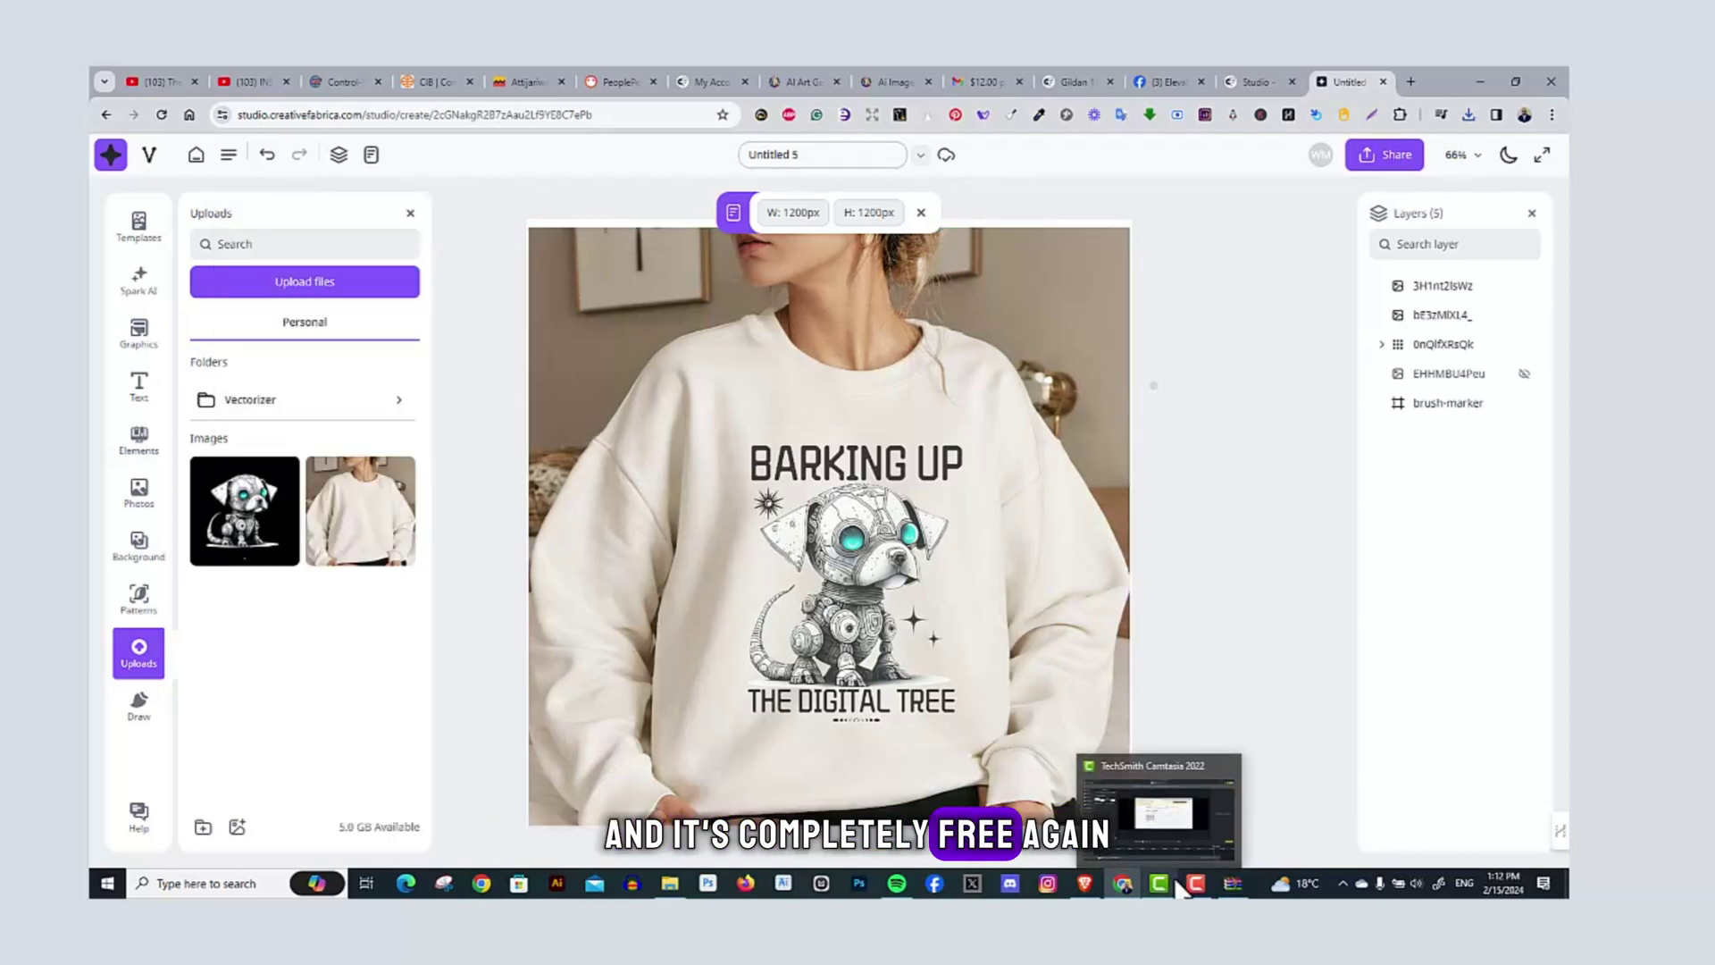